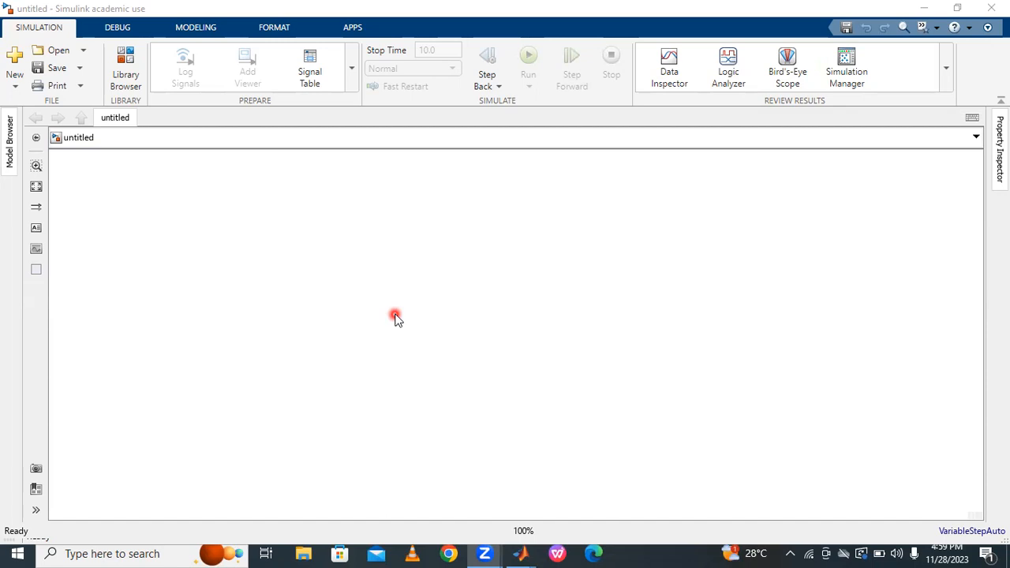
# Search the blocks for "voltage contro" and add a Voltage-Controlled Current Source from the Foundation Library to the empty model
pyautogui.doubleClick(212, 237)
pyautogui.write('voltage')
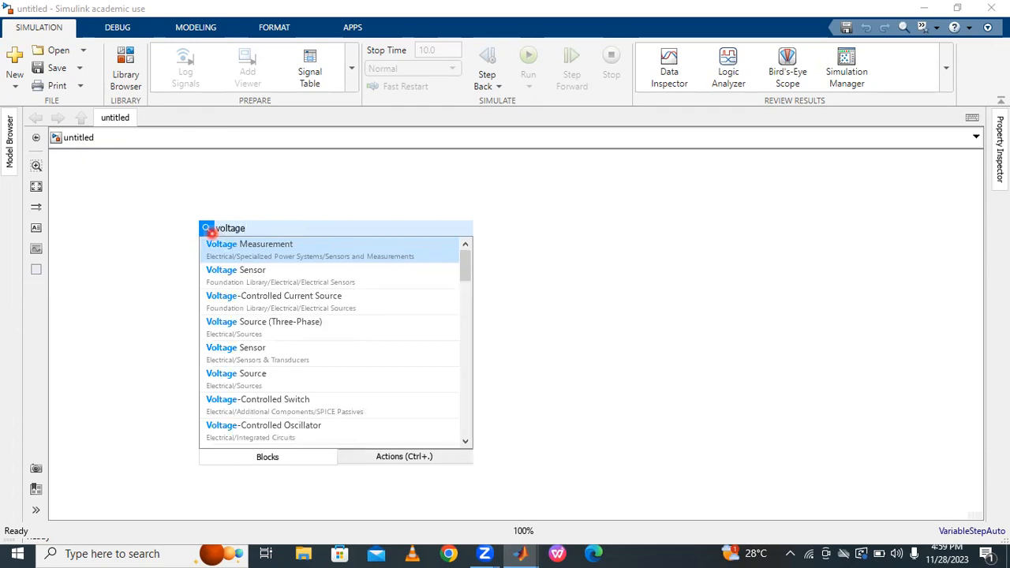
pyautogui.write(' c')
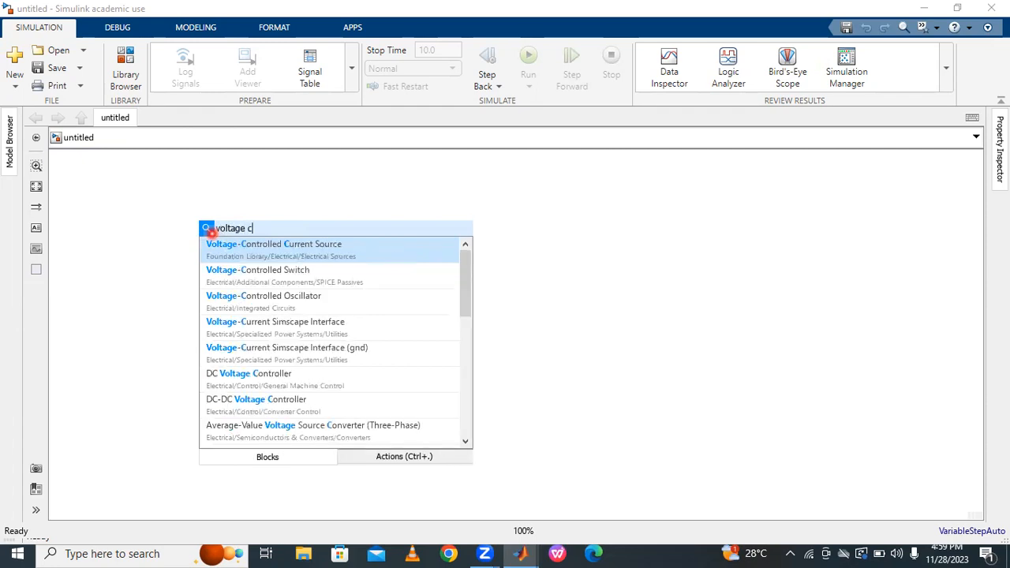
pyautogui.write('ontro')
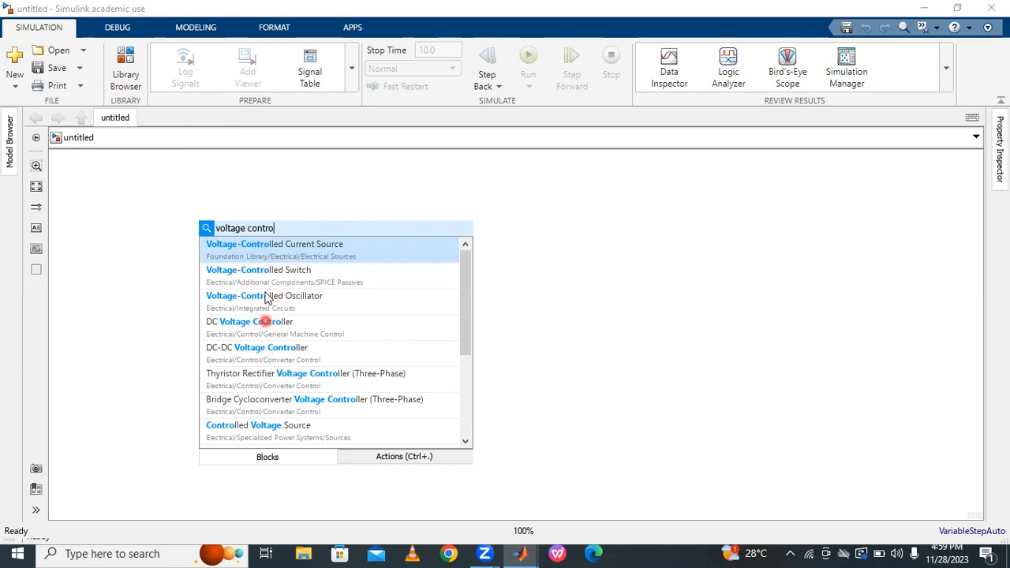
pyautogui.click(307, 250)
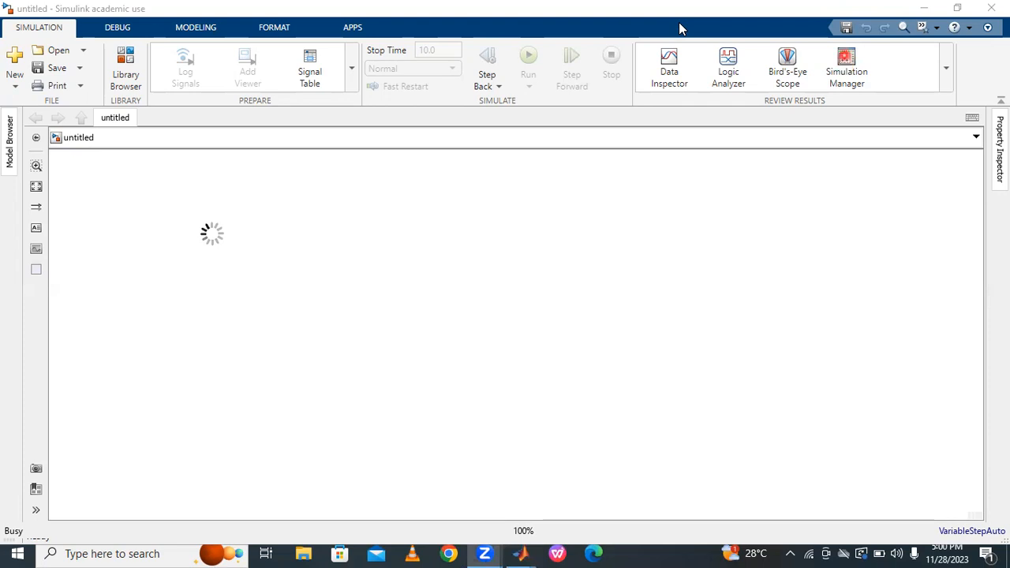
pyautogui.click(828, 66)
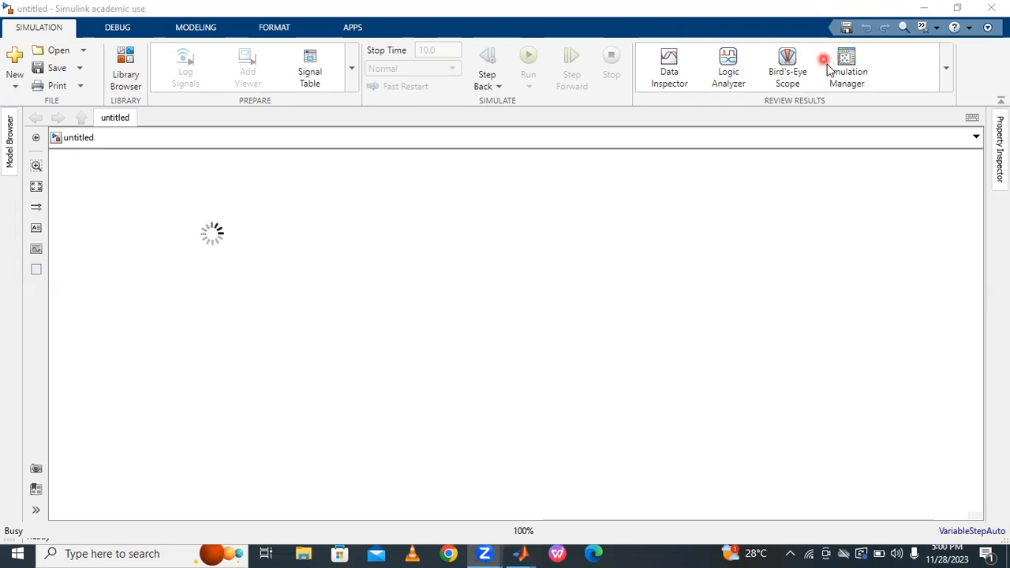
pyautogui.click(332, 285)
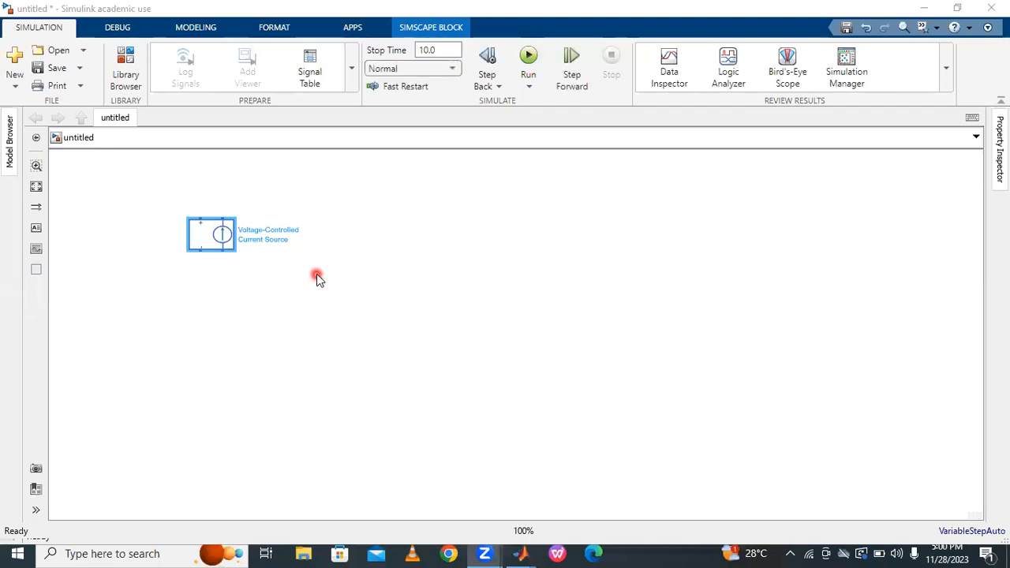
# Move the Voltage-Controlled Current Source block toward the upper-left part of the canvas
pyautogui.click(35, 187)
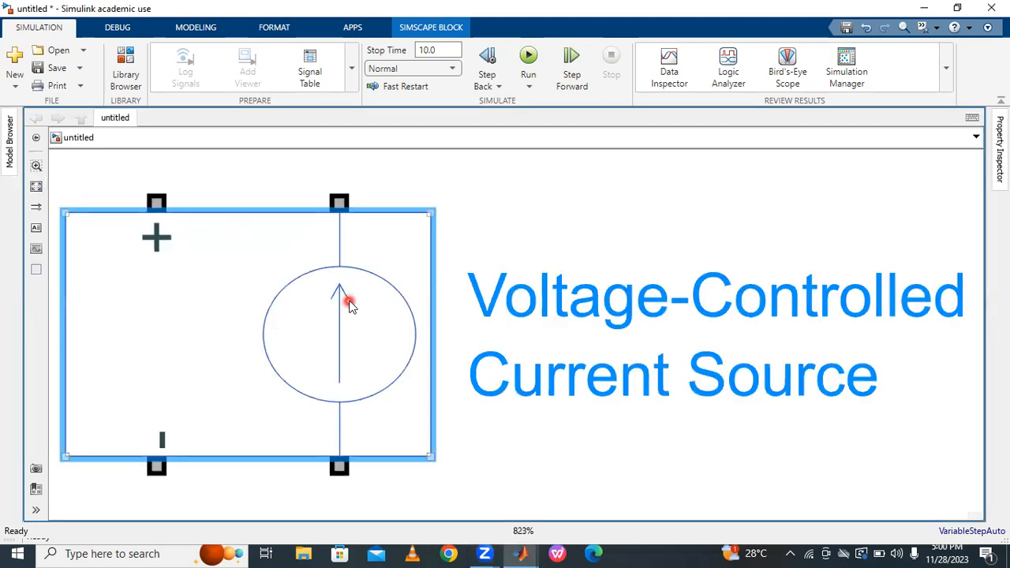
pyautogui.scroll(-3, 345, 301)
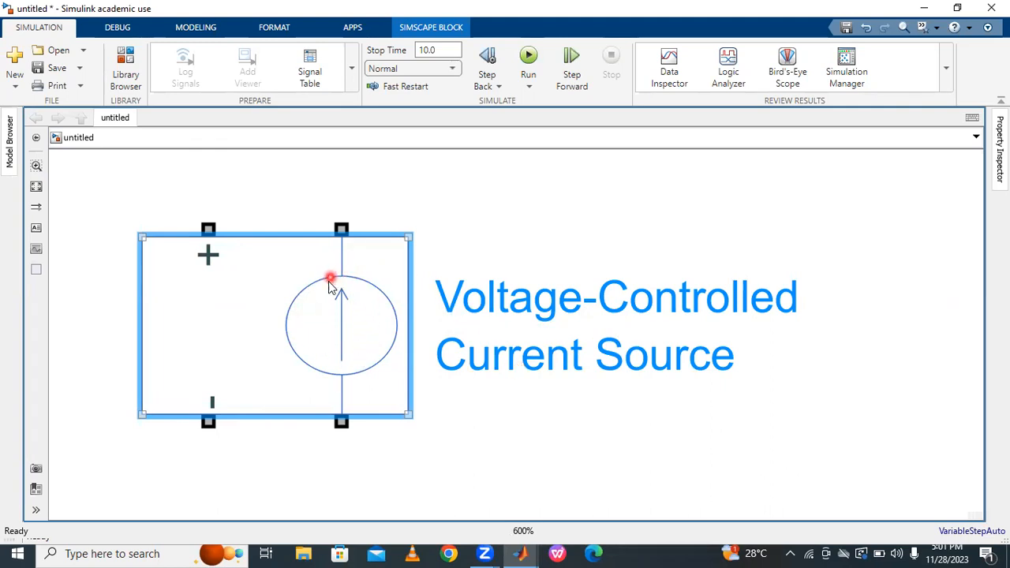
pyautogui.scroll(-3, 320, 316)
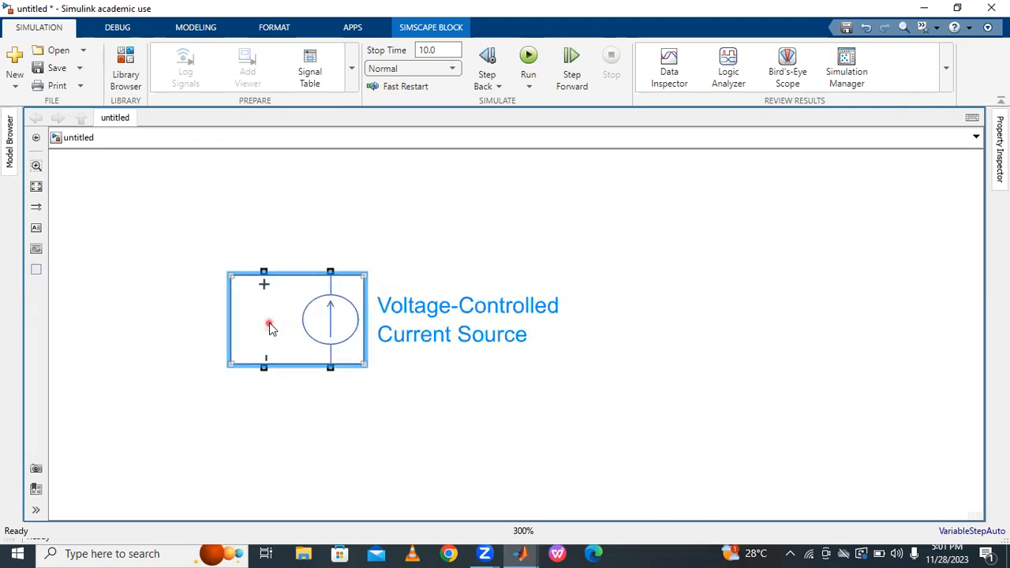
pyautogui.moveTo(269, 329); pyautogui.dragTo(168, 229)
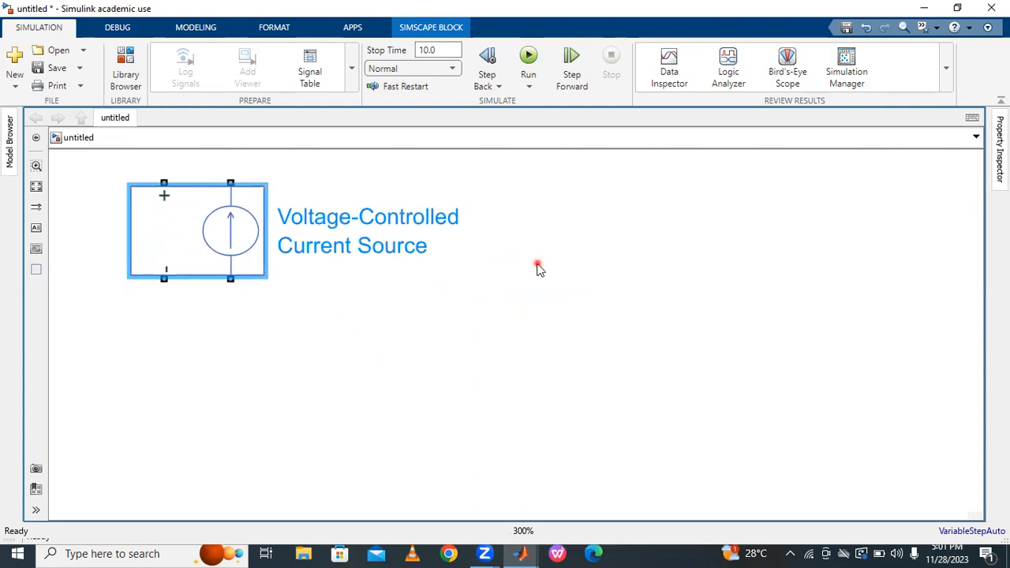
# Search for "voltage controlled" and add a Voltage-Controlled Voltage Source beside the Voltage-Controlled Current Source
pyautogui.doubleClick(537, 267)
pyautogui.write('vol')
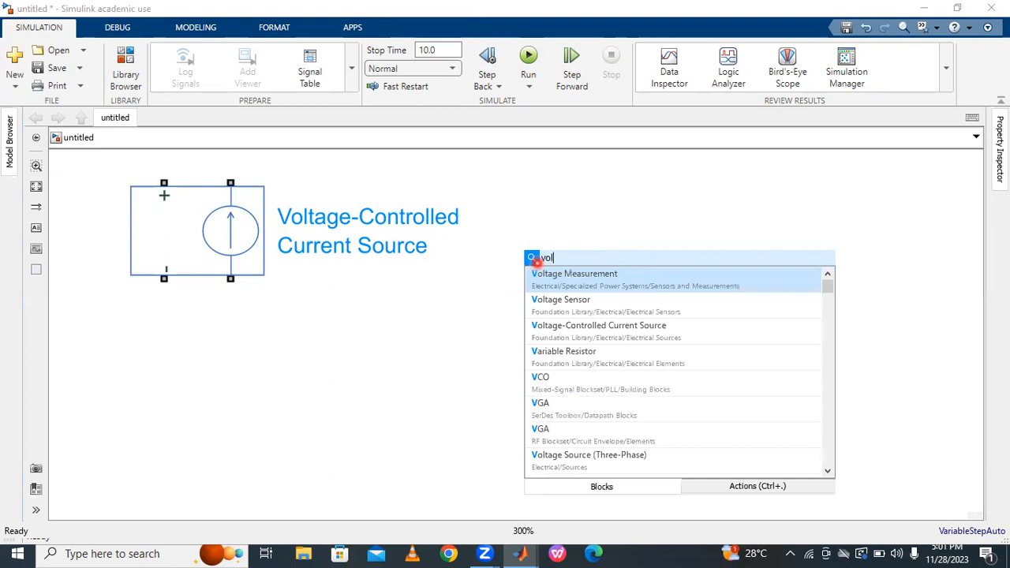
pyautogui.write('tage')
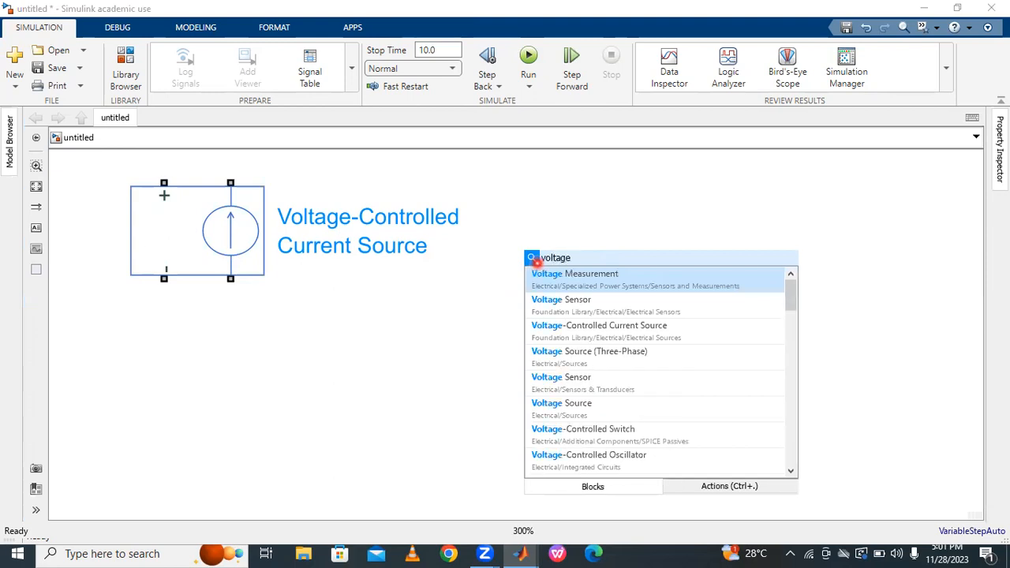
pyautogui.write(' con')
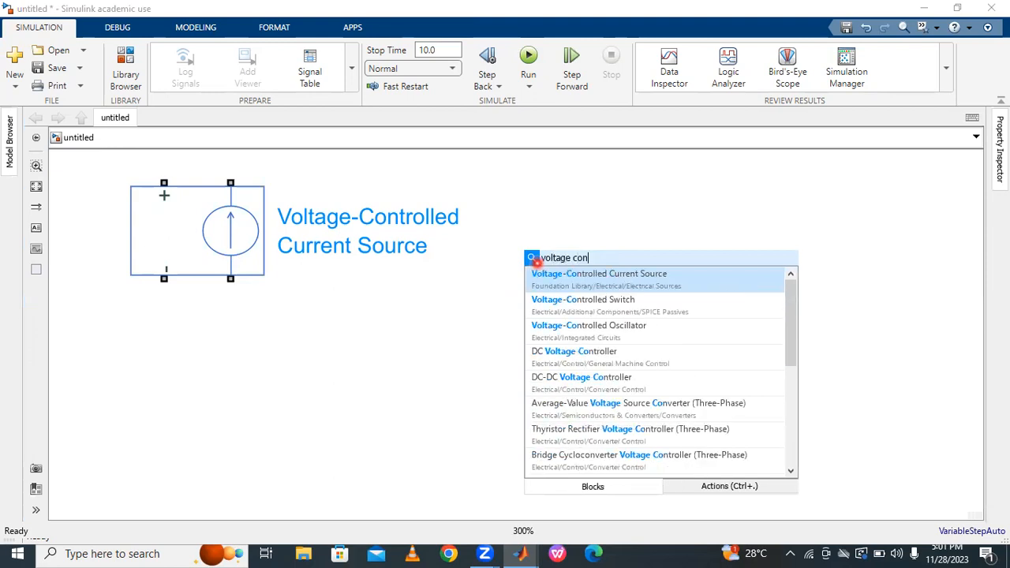
pyautogui.write('trolled')
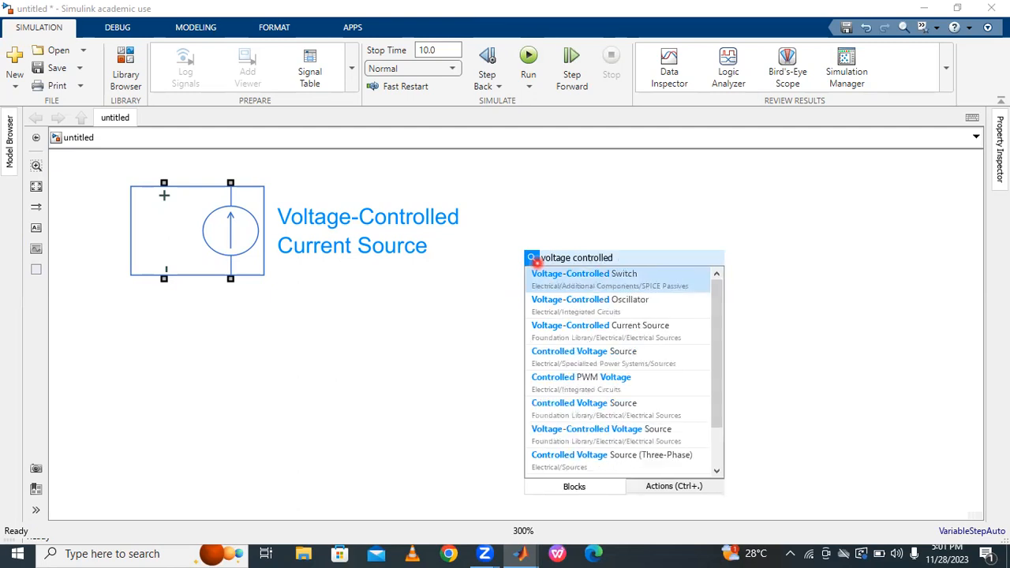
pyautogui.click(614, 431)
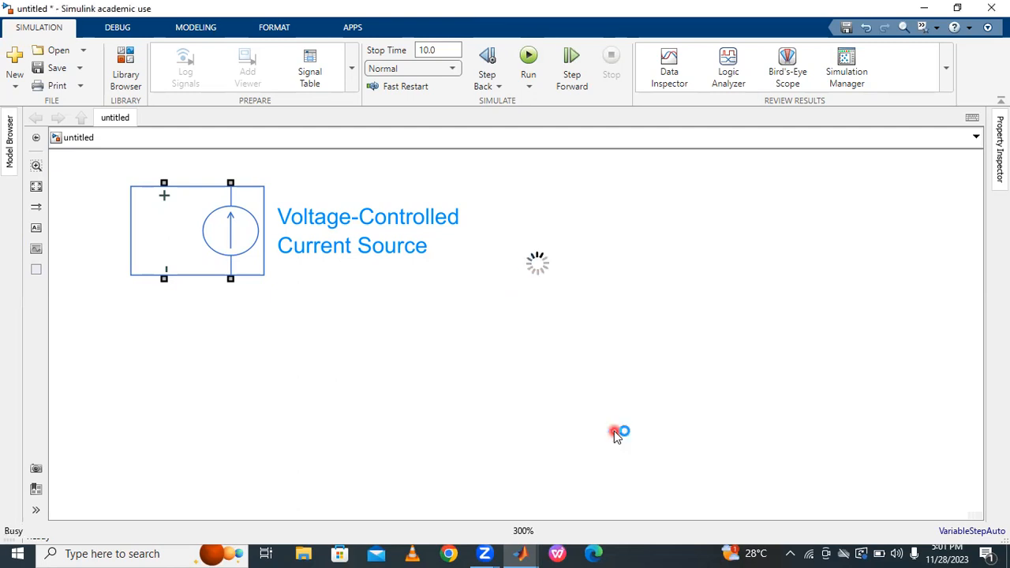
pyautogui.click(527, 257)
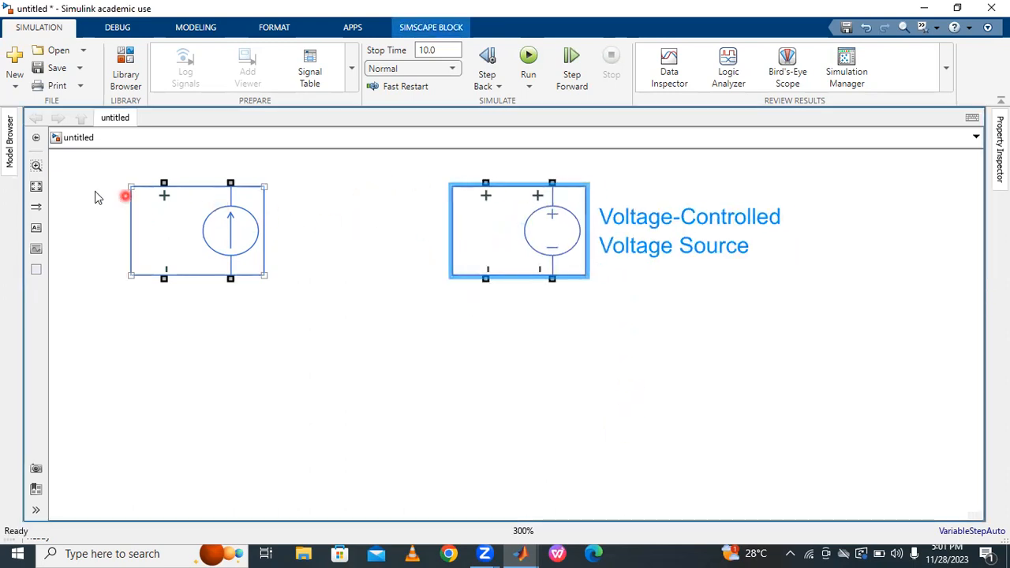
# Move the Voltage-Controlled Voltage Source closer to the Voltage-Controlled Current Source and align both blocks in one row
pyautogui.click(35, 187)
pyautogui.moveTo(558, 307); pyautogui.dragTo(436, 314)
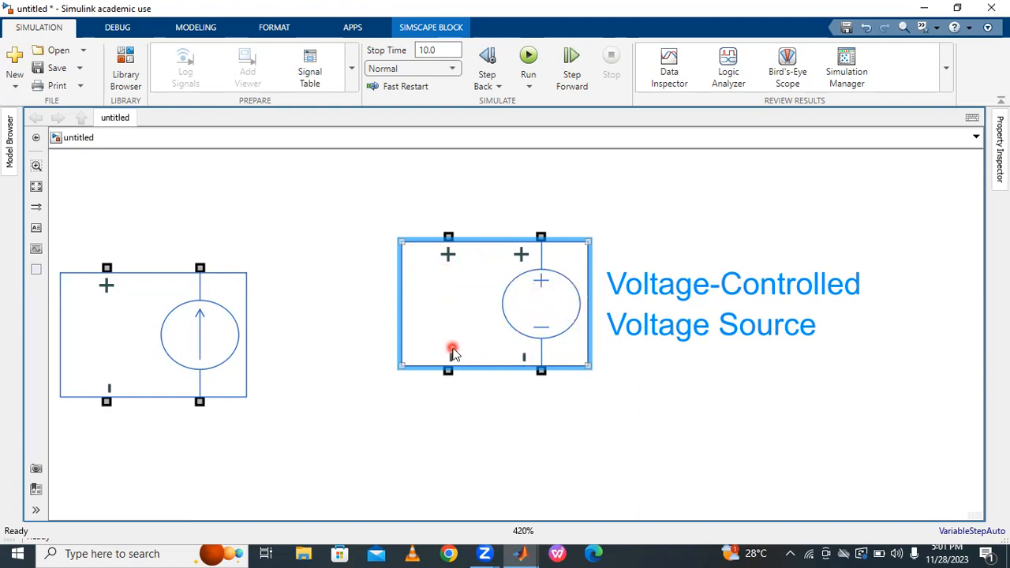
pyautogui.click(446, 284)
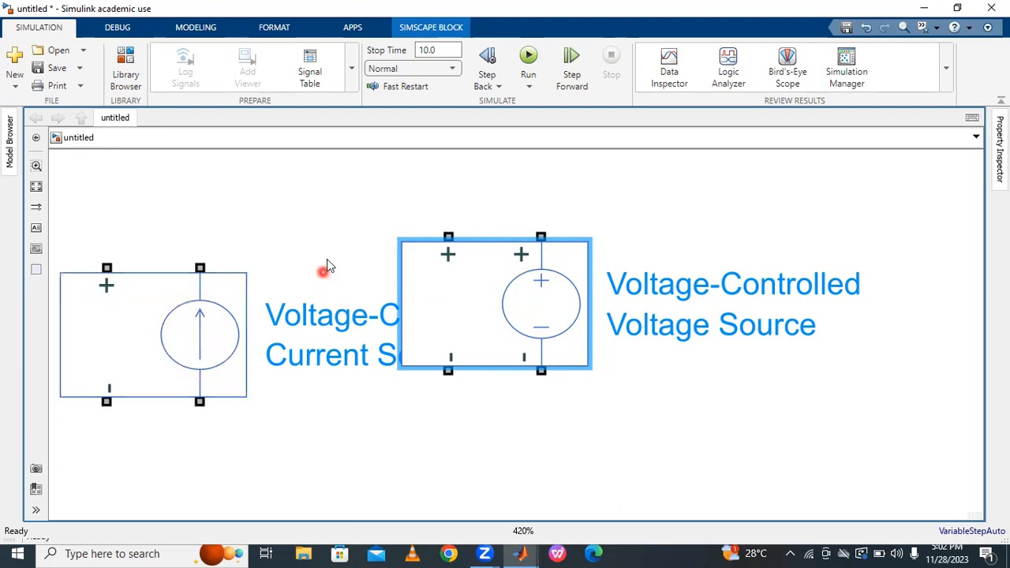
pyautogui.moveTo(436, 293); pyautogui.dragTo(369, 321)
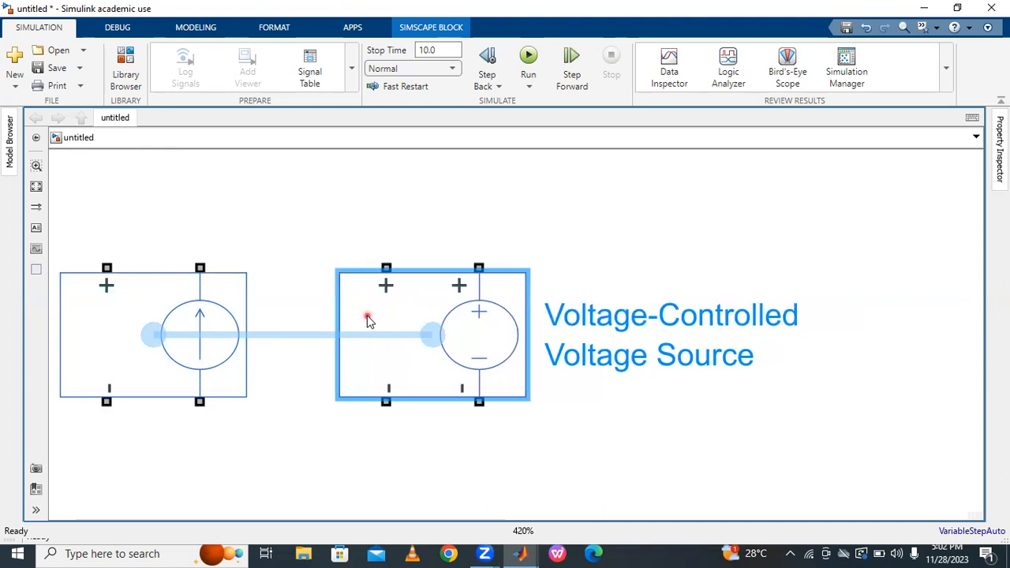
pyautogui.click(317, 213)
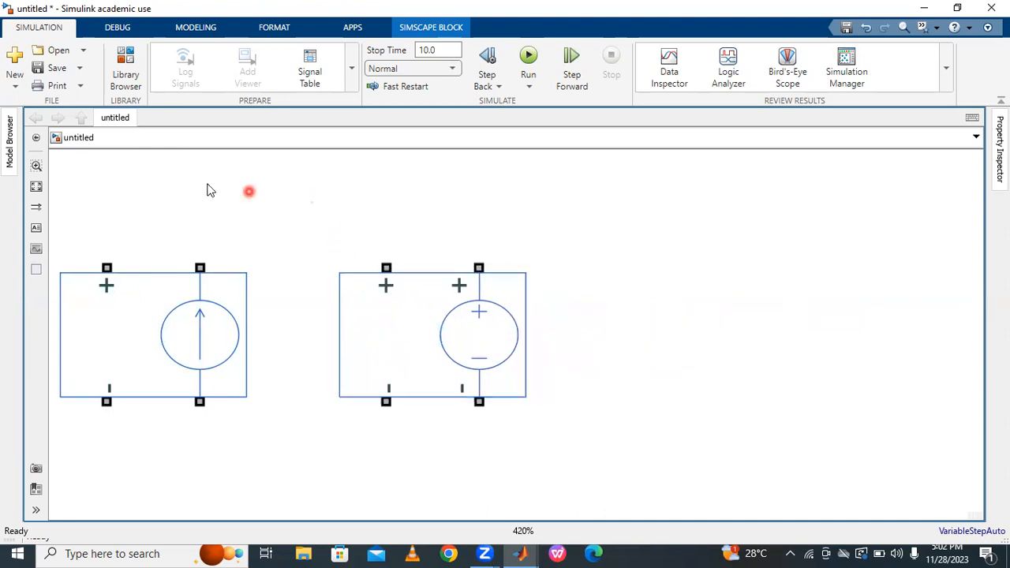
# Search for "current", add a Current-Controlled Current Source and place it in the row to the right of the Voltage-Controlled Voltage Source
pyautogui.doubleClick(441, 187)
pyautogui.write('c')
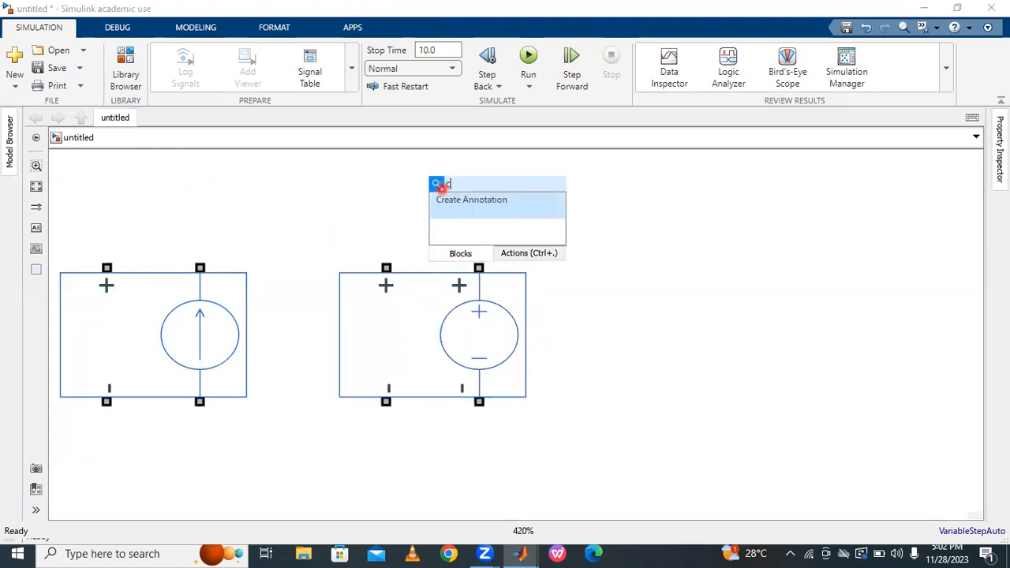
pyautogui.write('urrent')
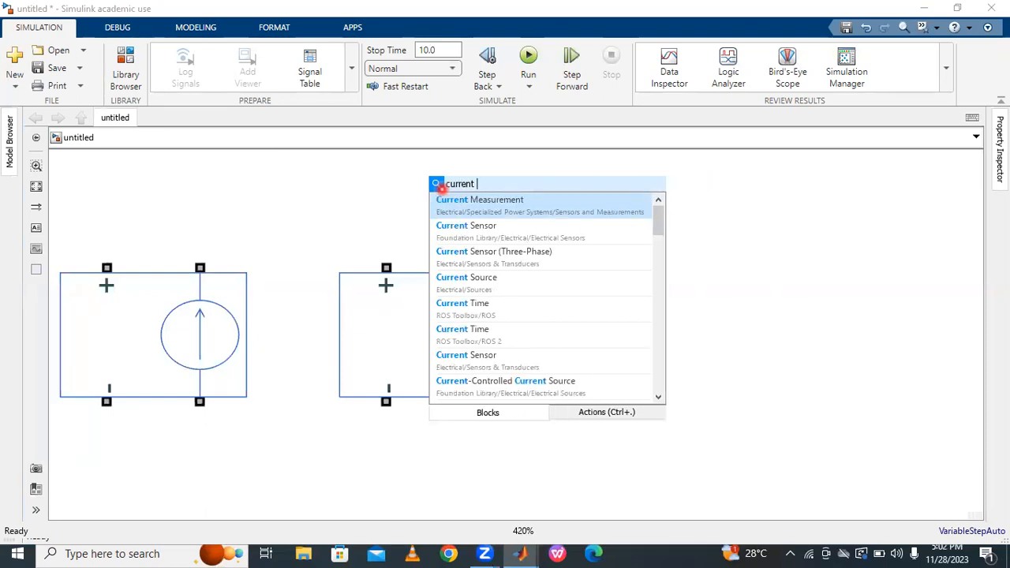
pyautogui.click(498, 382)
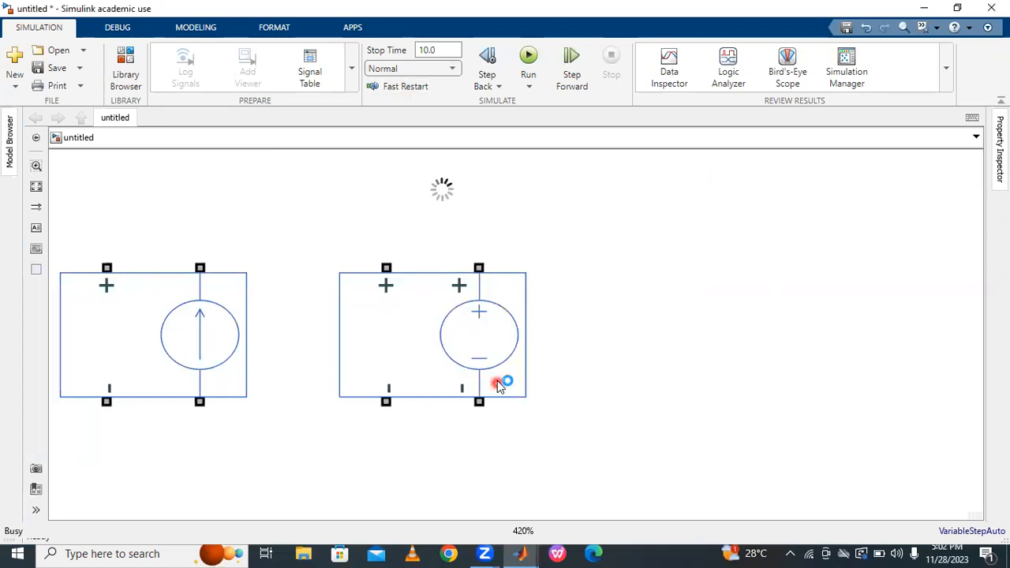
pyautogui.moveTo(492, 197); pyautogui.dragTo(714, 335)
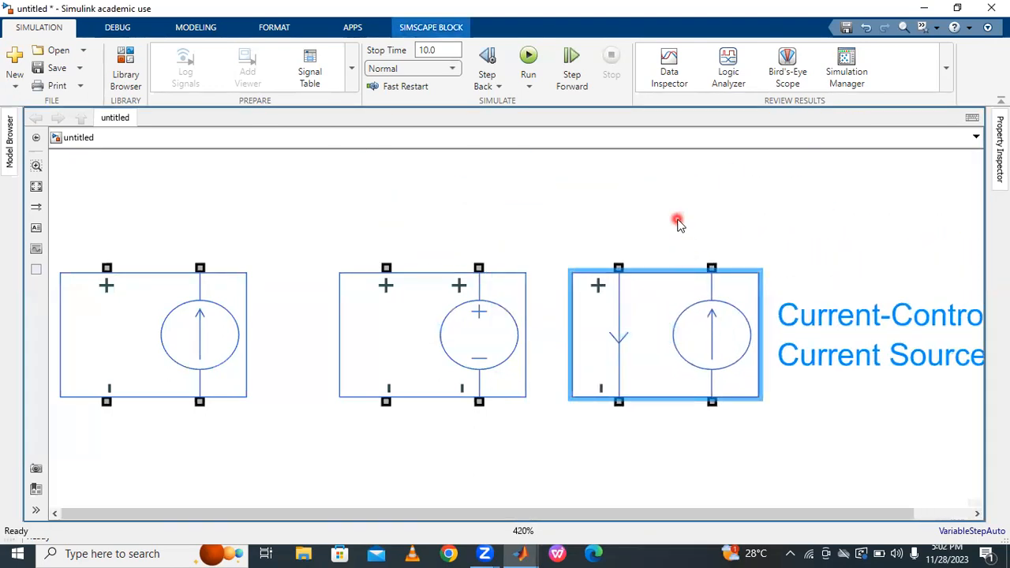
# Shift the Voltage-Controlled Voltage Source slightly left to widen its gap from the Current-Controlled Current Source
pyautogui.click(482, 312)
pyautogui.moveTo(413, 331); pyautogui.dragTo(379, 333)
pyautogui.click(584, 218)
pyautogui.click(677, 324)
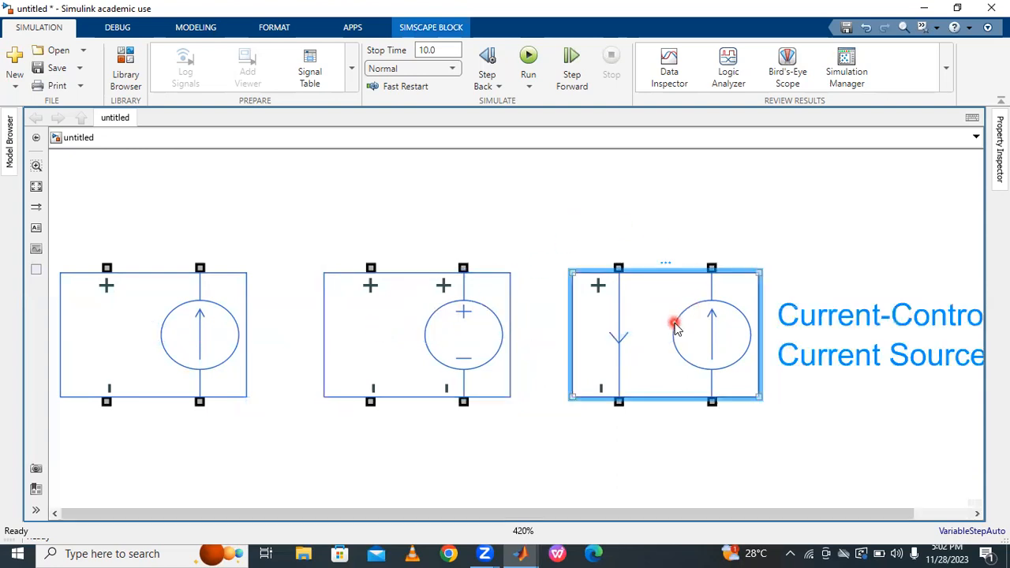
pyautogui.click(797, 341)
# Search for "current controll", add a Current-Controlled Voltage Source and place it at the right end of the row of blocks
pyautogui.doubleClick(536, 199)
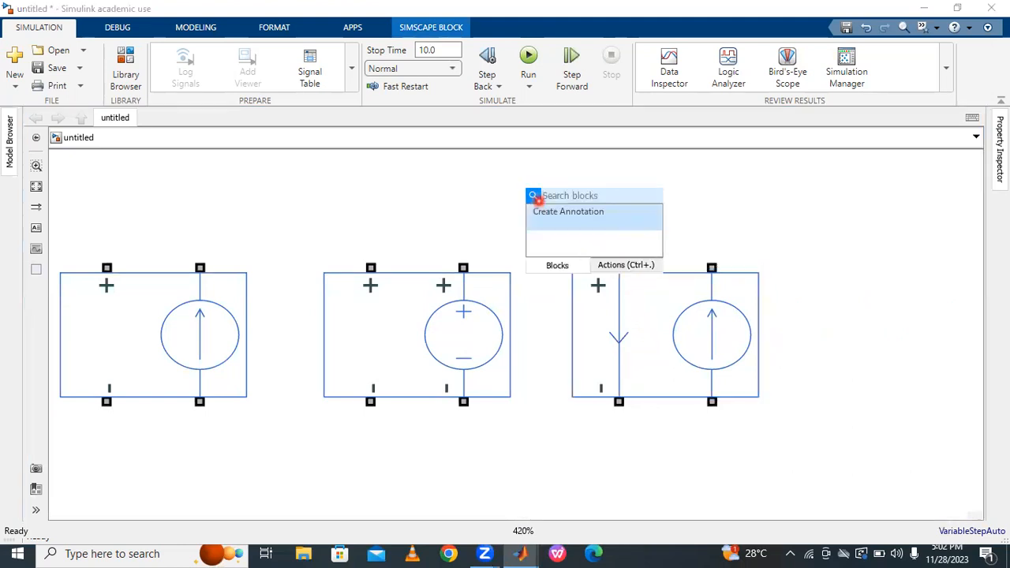
pyautogui.write('co')
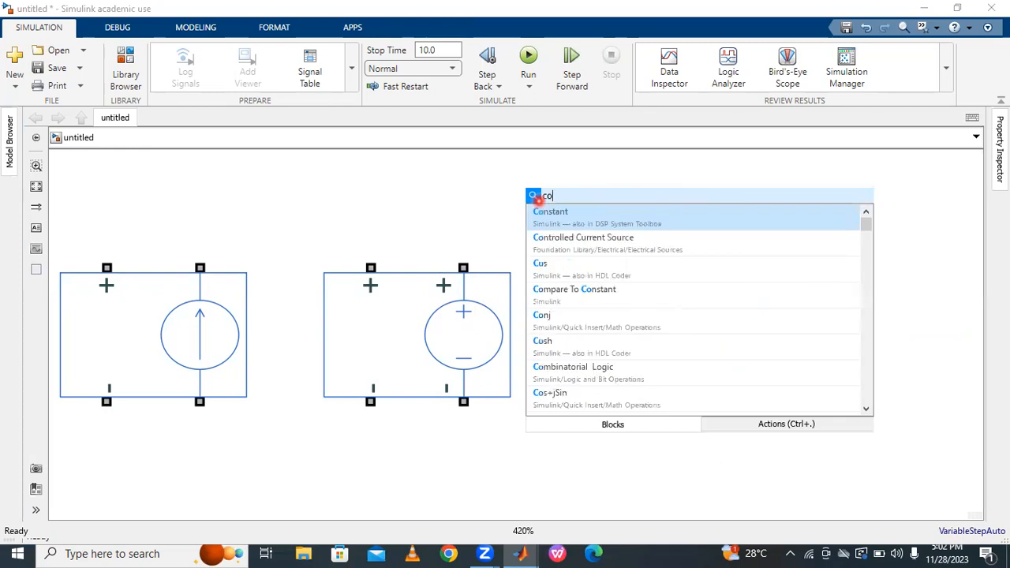
pyautogui.write('urr')
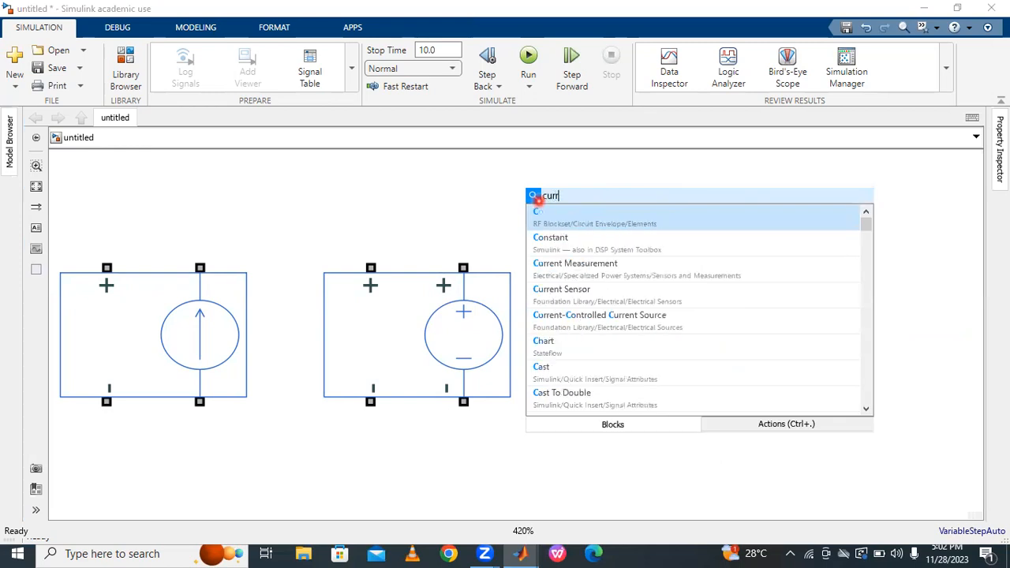
pyautogui.write('ent controo')
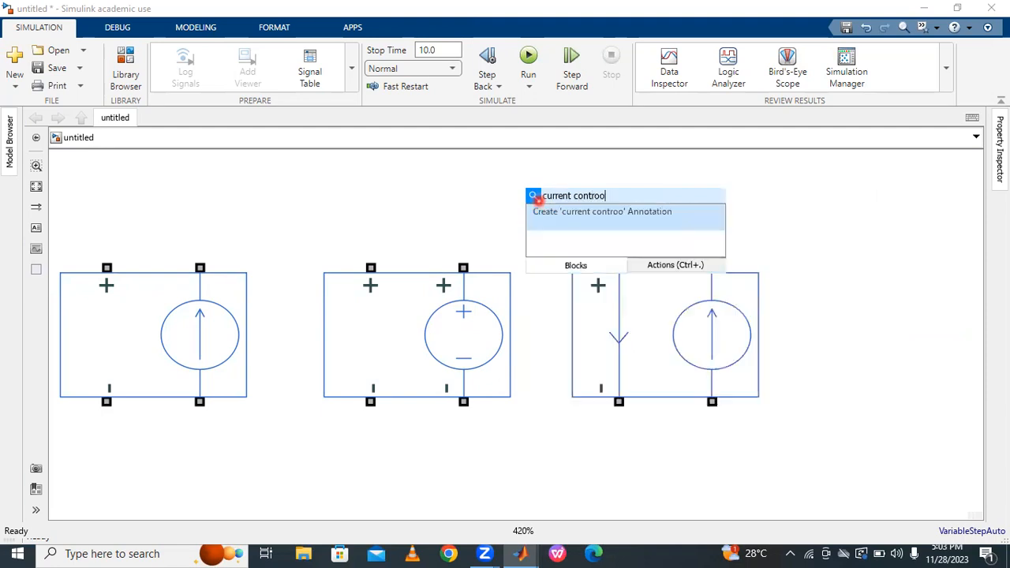
pyautogui.press('BackSpace')
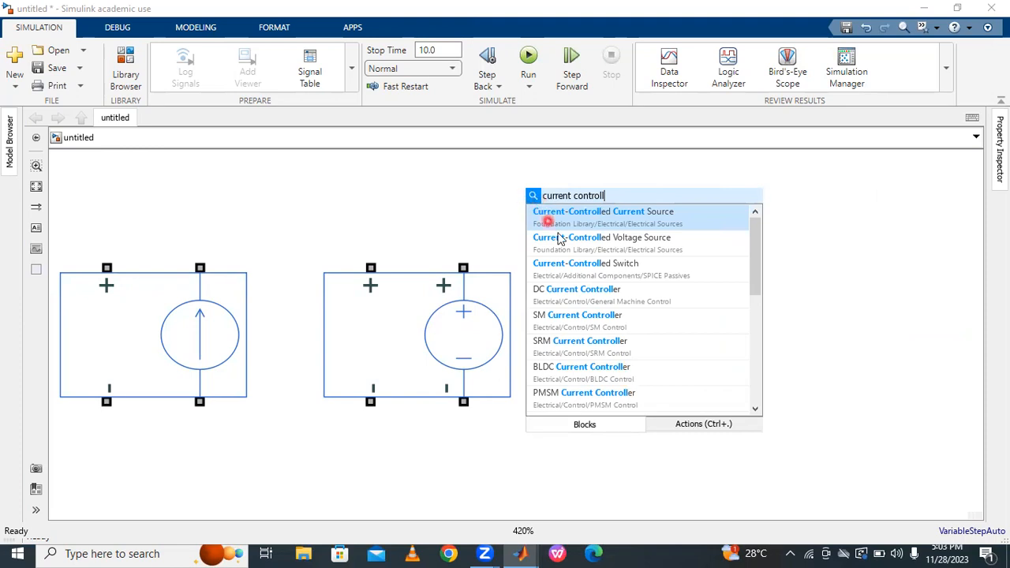
pyautogui.click(582, 247)
pyautogui.moveTo(602, 214); pyautogui.dragTo(935, 359)
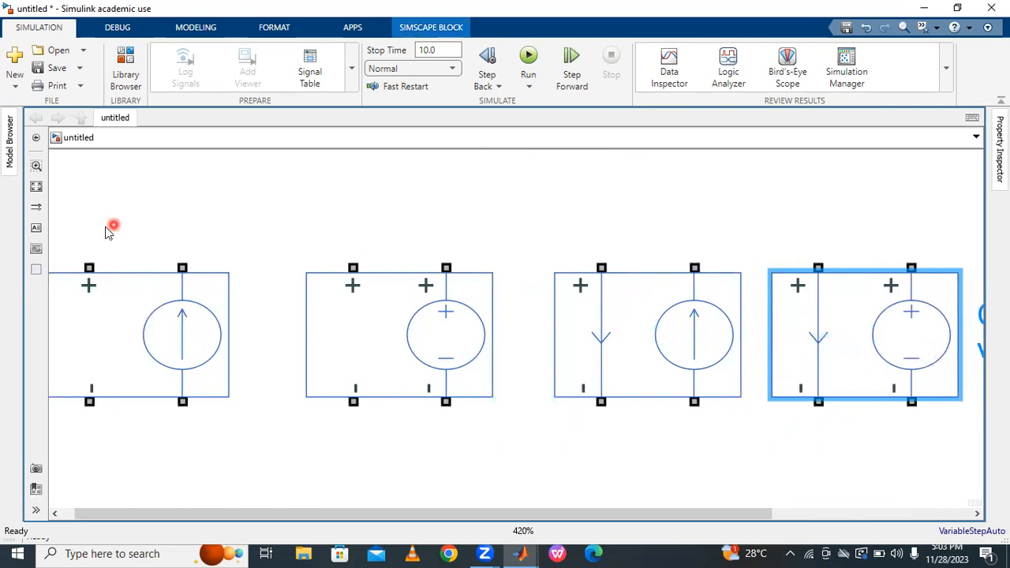
pyautogui.click(36, 187)
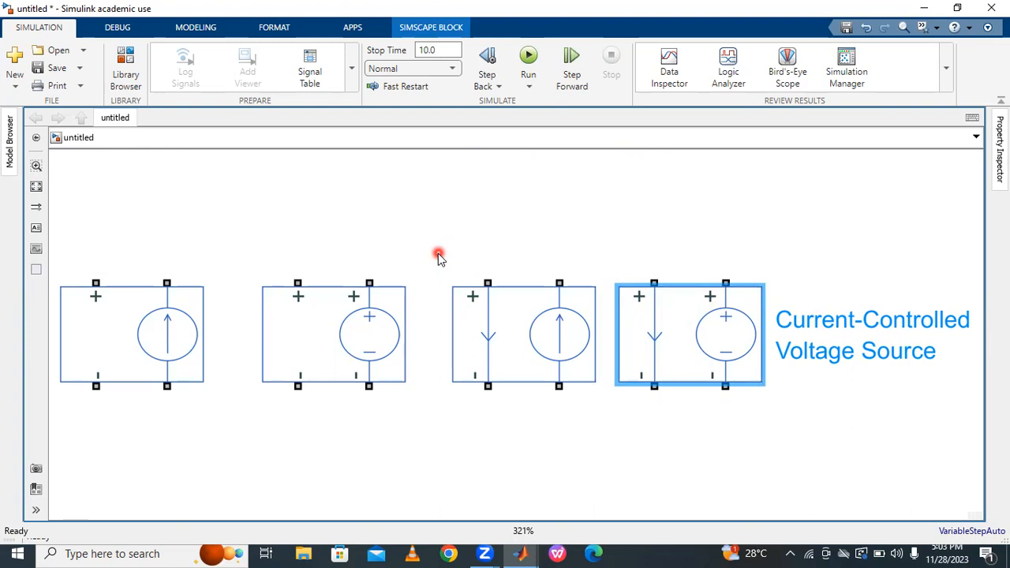
# Delete the Voltage-Controlled Voltage Source, Current-Controlled Current Source and Current-Controlled Voltage Source, keeping only the Voltage-Controlled Current Source
pyautogui.click(173, 340)
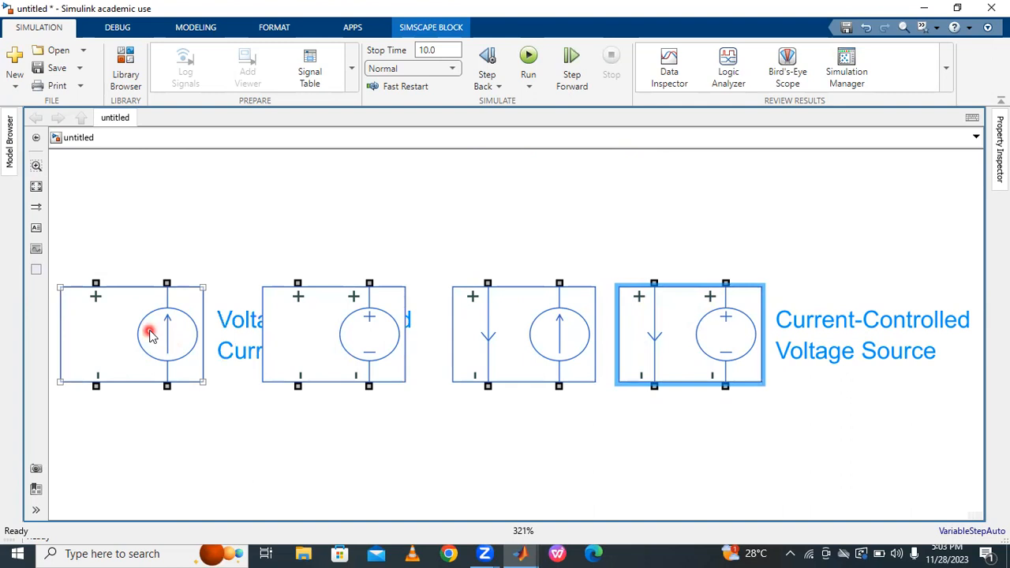
pyautogui.click(312, 340)
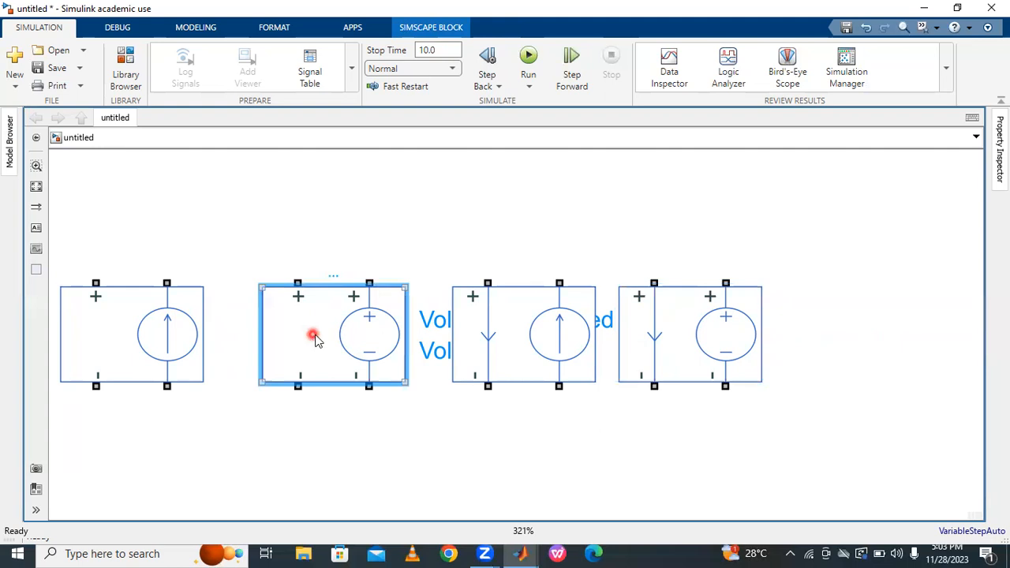
pyautogui.press('Delete')
pyautogui.click(487, 326)
pyautogui.press('Delete')
pyautogui.click(657, 321)
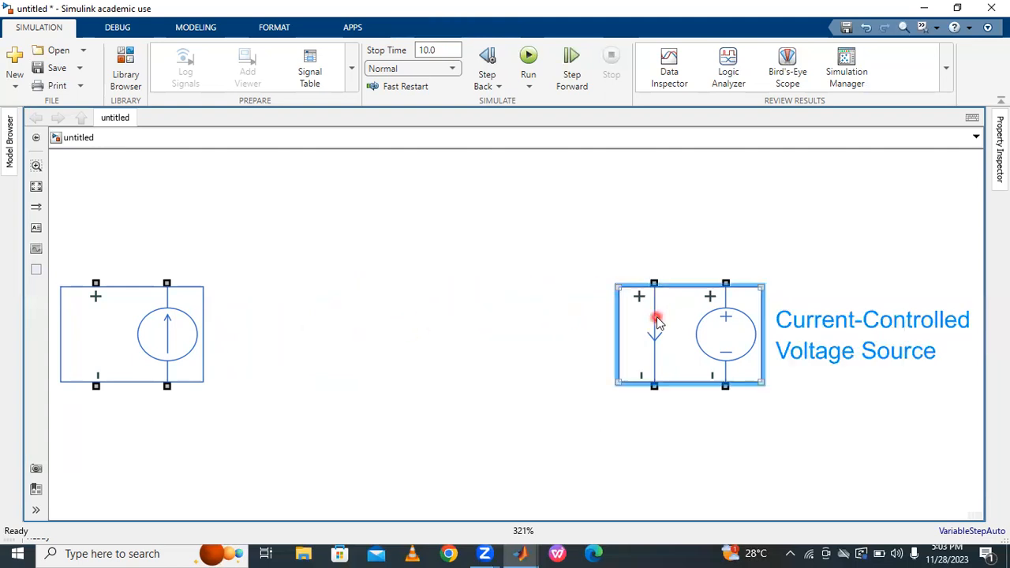
pyautogui.press('Delete')
# Move the Voltage-Controlled Current Source to the upper-right area of the canvas to free space for the circuit
pyautogui.scroll(-2, 316, 323)
pyautogui.scroll(-1, 158, 347)
pyautogui.moveTo(139, 338); pyautogui.dragTo(198, 233)
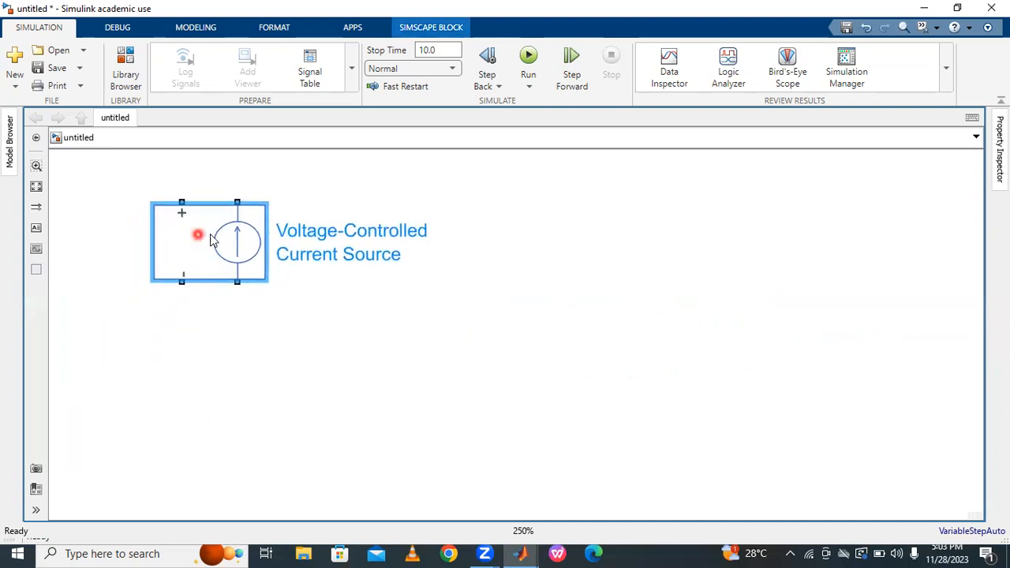
pyautogui.click(410, 304)
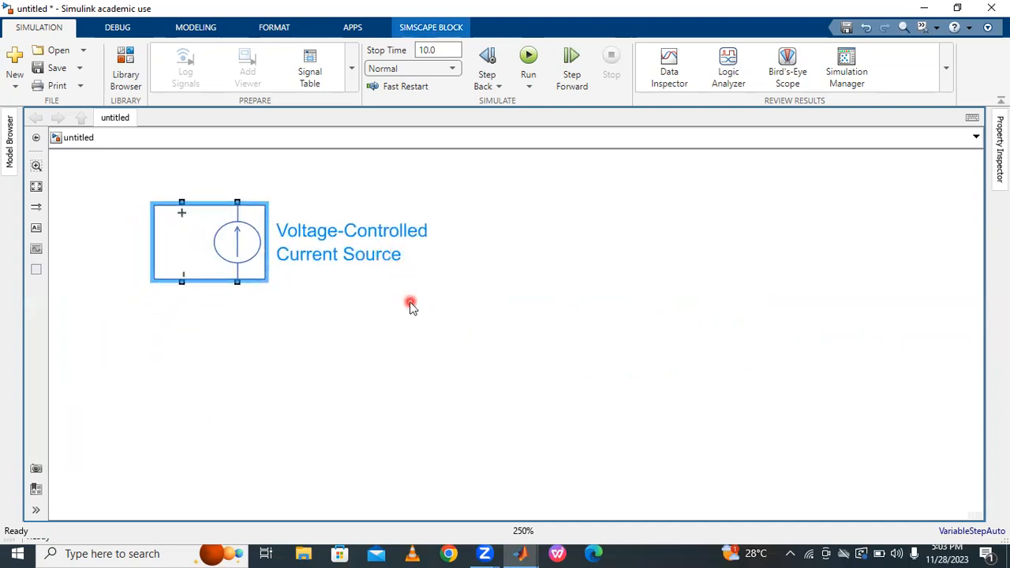
pyautogui.moveTo(203, 259); pyautogui.dragTo(751, 225)
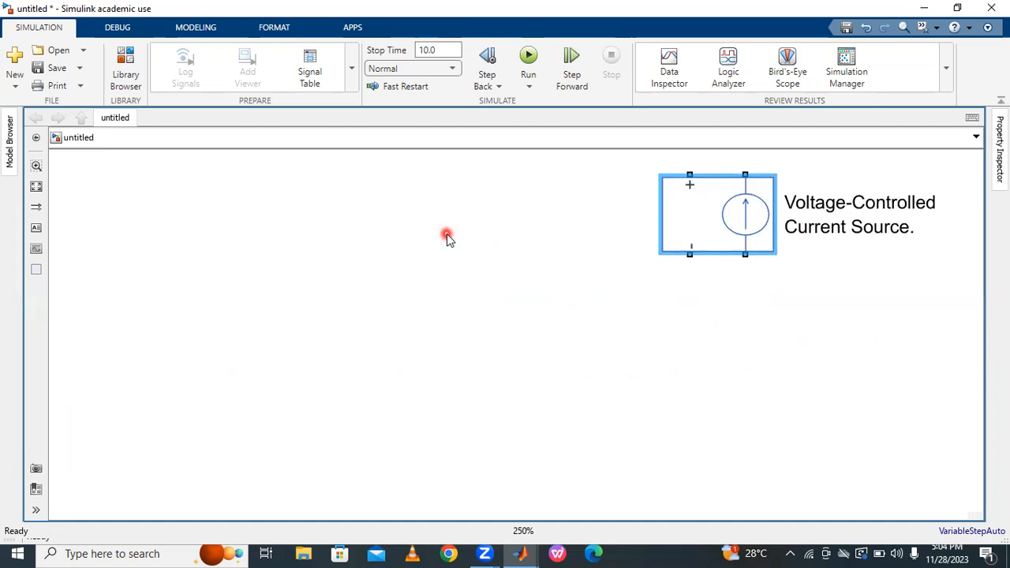
# Try the Specialized Power Systems DC Voltage Source from a search for "dc" and remove it from the canvas
pyautogui.doubleClick(158, 223)
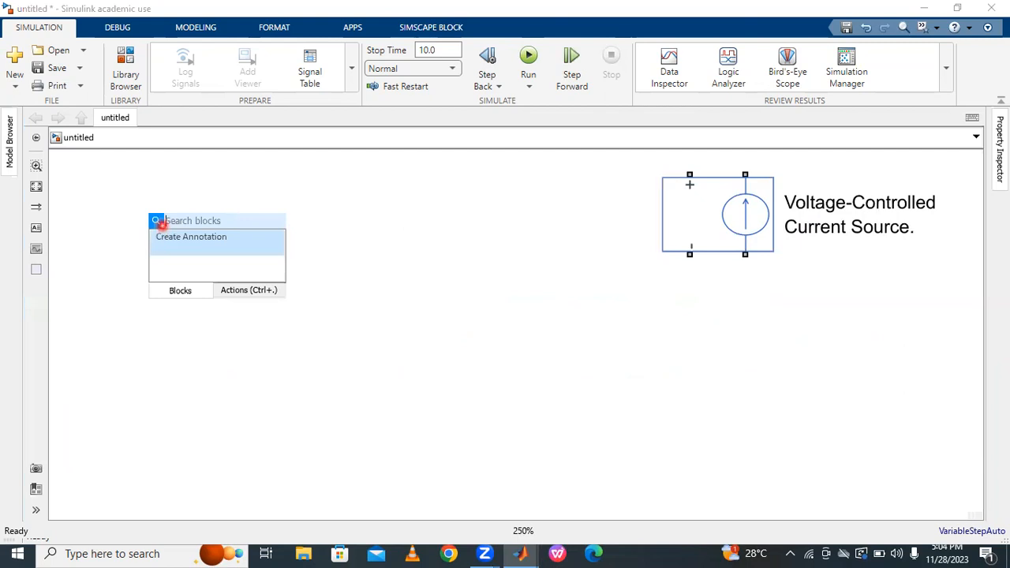
pyautogui.write('dc')
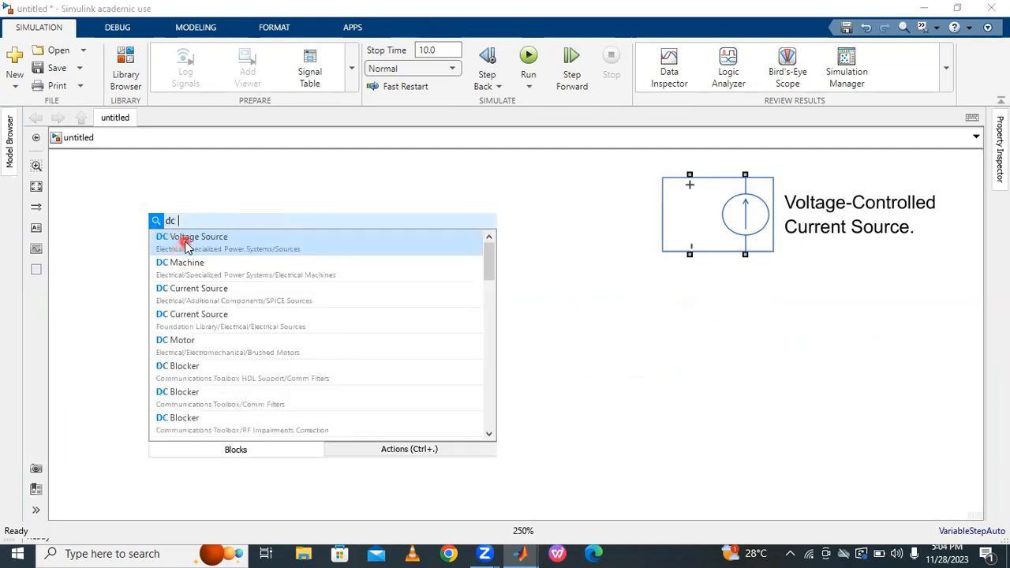
pyautogui.click(176, 237)
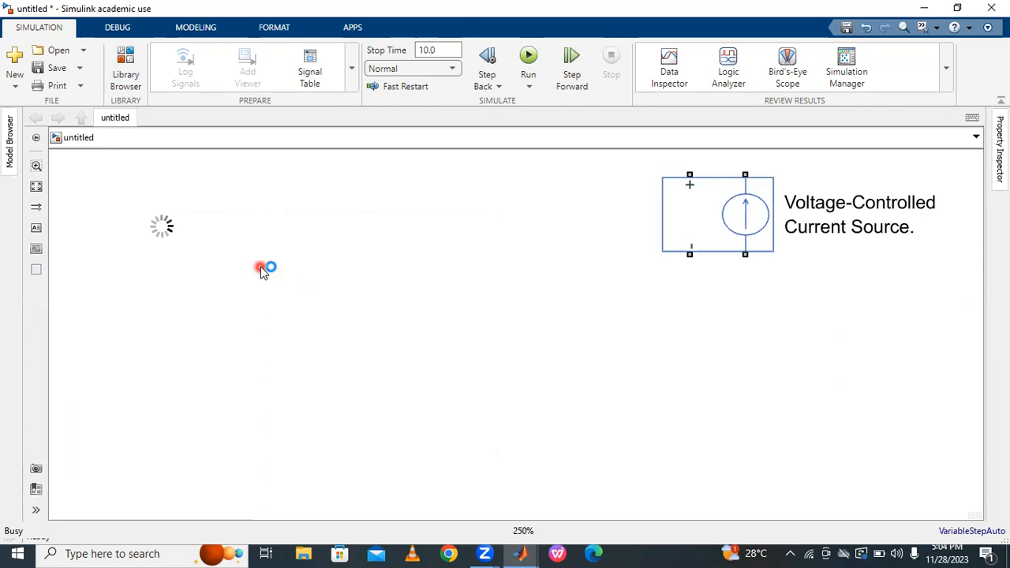
pyautogui.moveTo(164, 218); pyautogui.dragTo(174, 282)
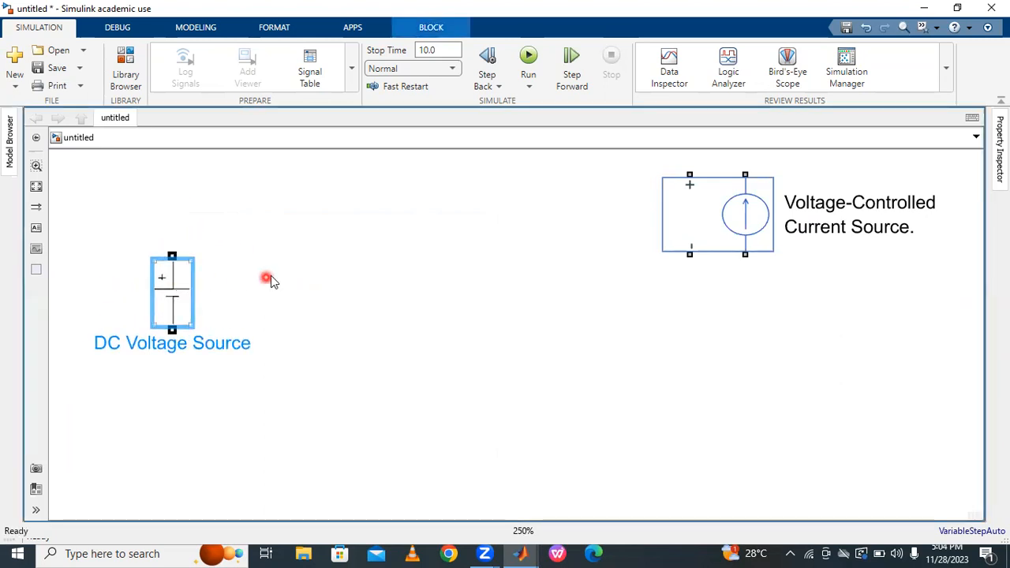
pyautogui.click(168, 288)
pyautogui.click(190, 316)
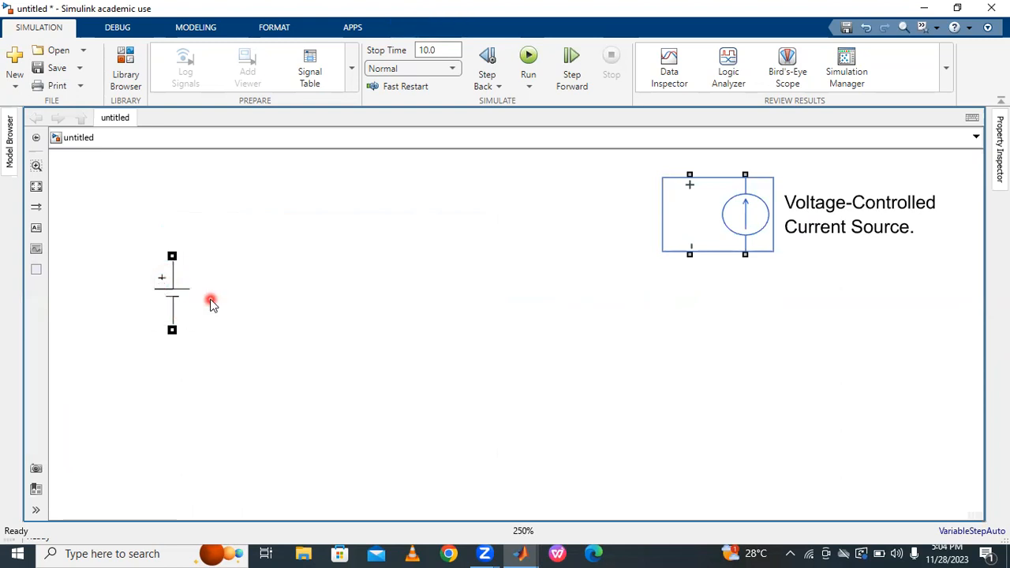
pyautogui.click(183, 288)
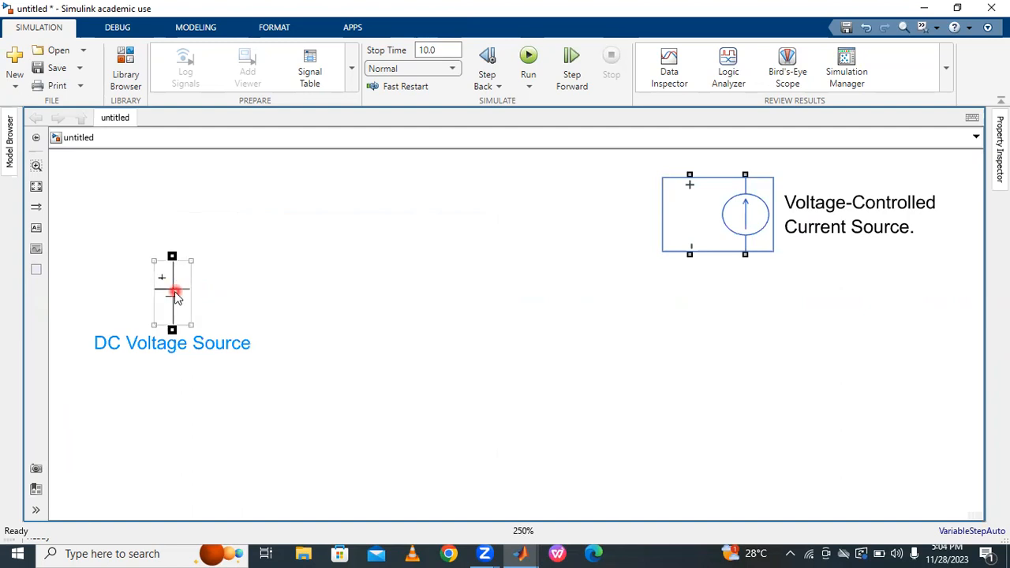
pyautogui.press('Delete')
# Search for "dc", add the SPICE Sources DC Voltage Source and place it on the left side of the canvas
pyautogui.doubleClick(191, 279)
pyautogui.write('dc')
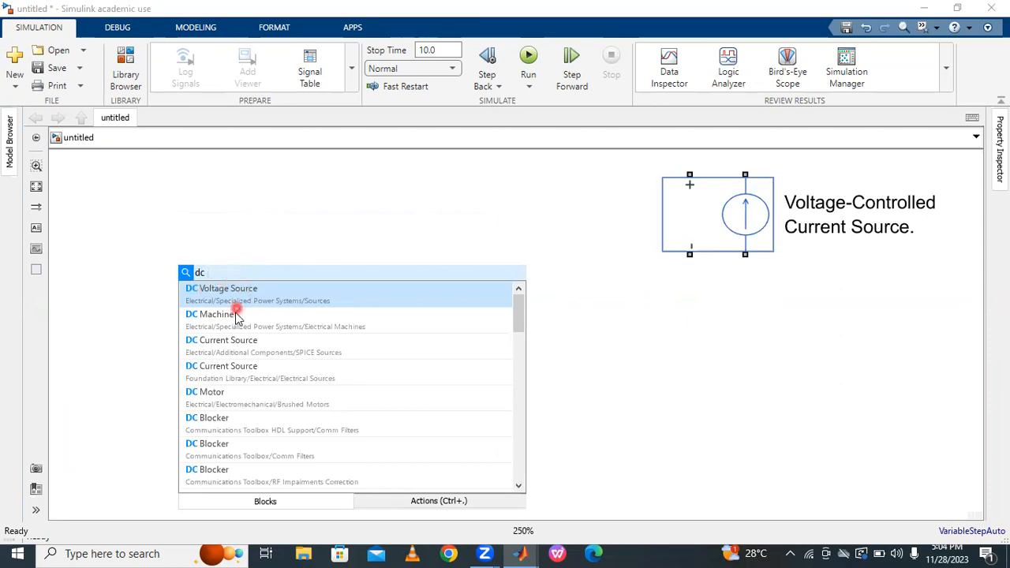
pyautogui.scroll(-2, 232, 383)
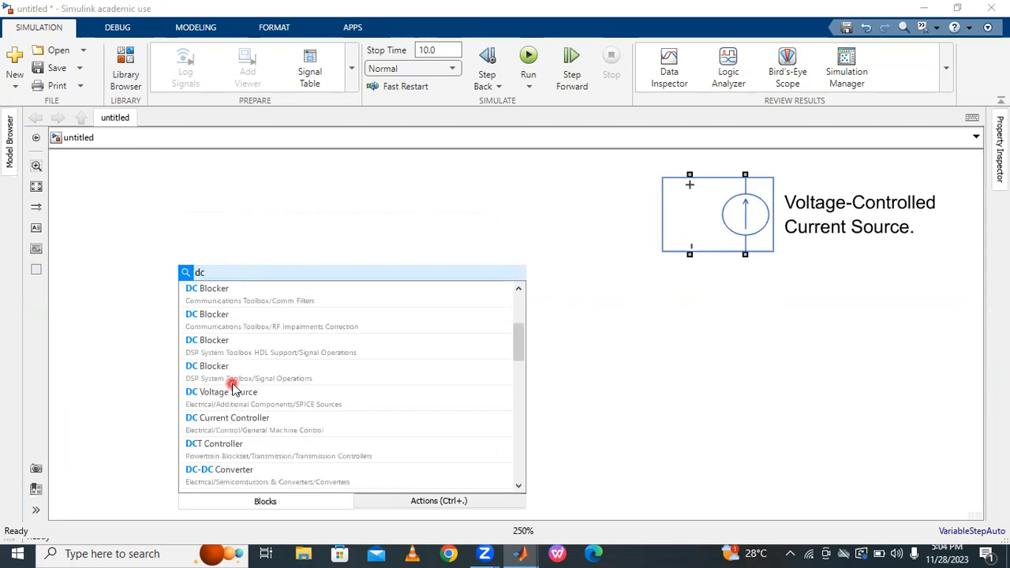
pyautogui.click(253, 393)
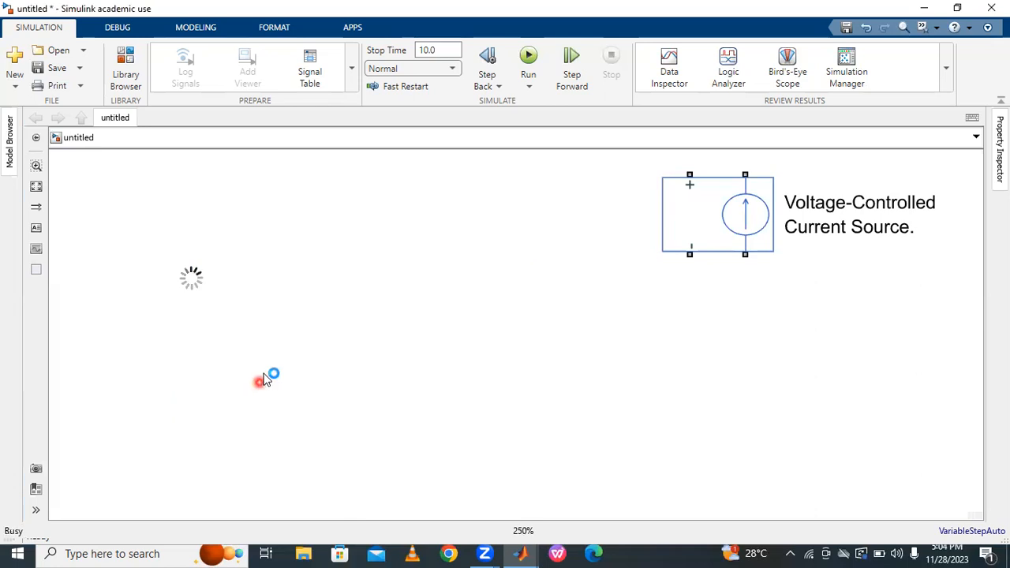
pyautogui.click(276, 341)
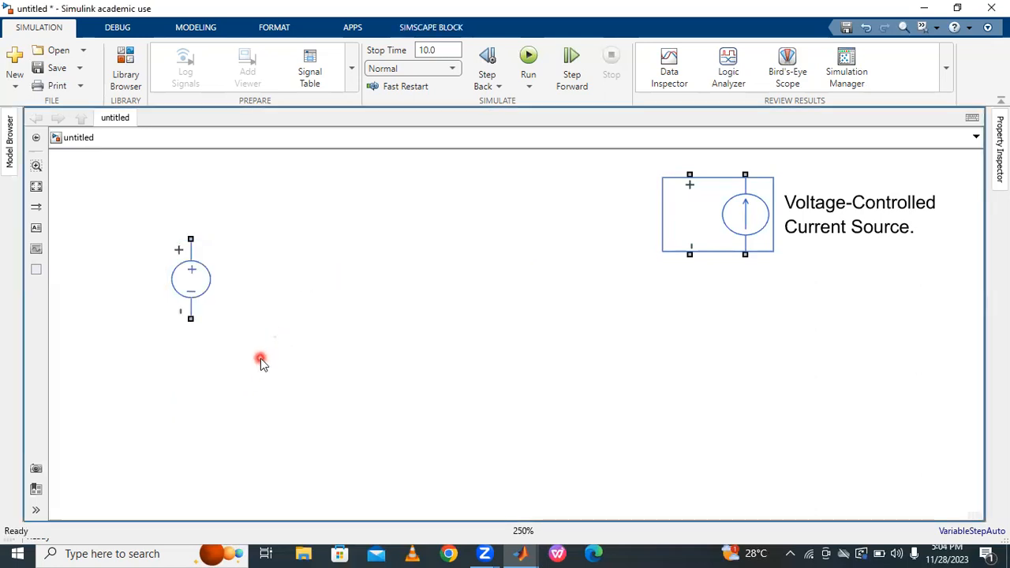
pyautogui.moveTo(192, 281); pyautogui.dragTo(187, 327)
pyautogui.click(297, 260)
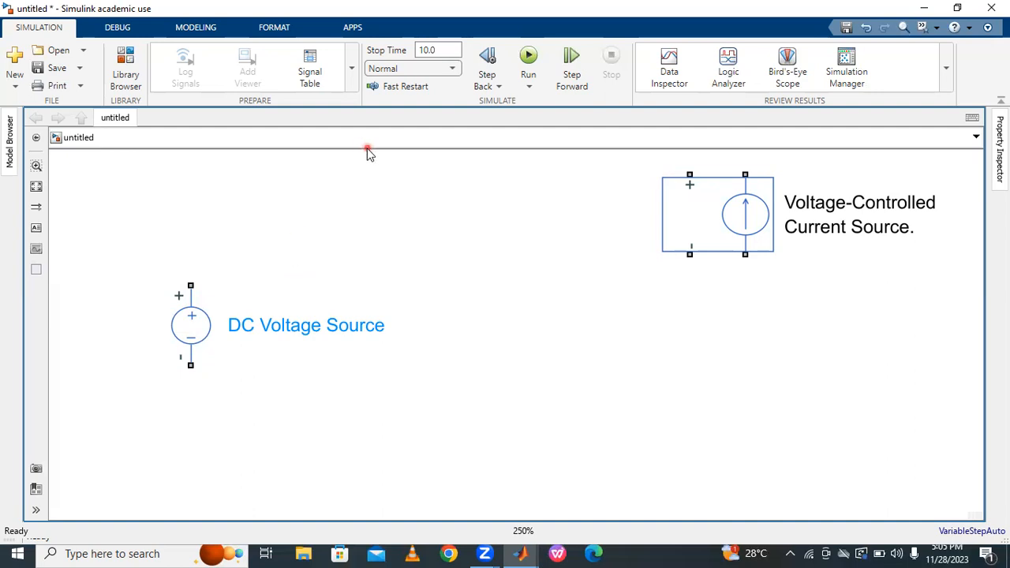
# Search for "resi", add the Foundation Library Resistor and copy it to get two horizontal resistors in a row and one vertical resistor below
pyautogui.doubleClick(404, 228)
pyautogui.write('resi')
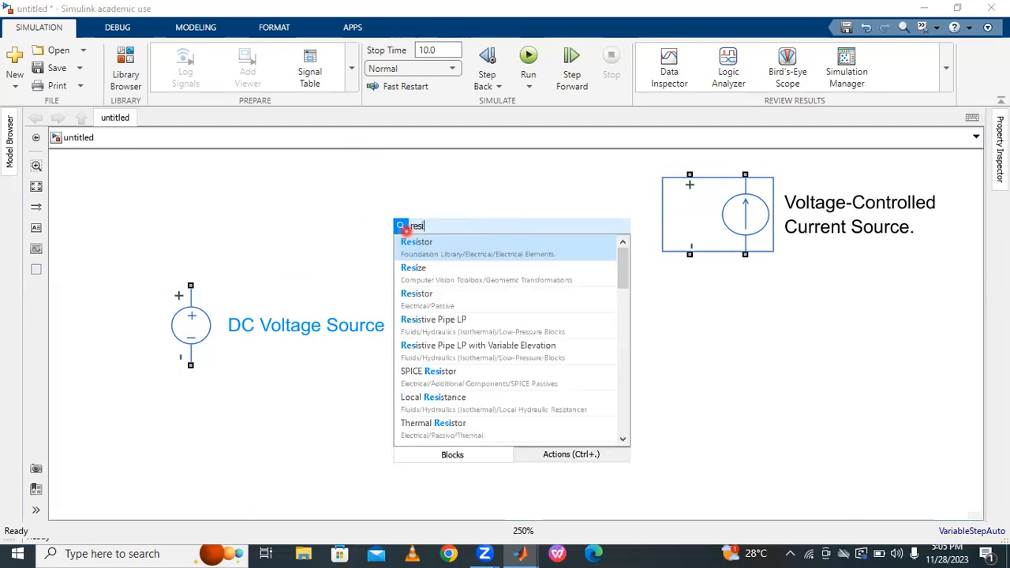
pyautogui.click(414, 246)
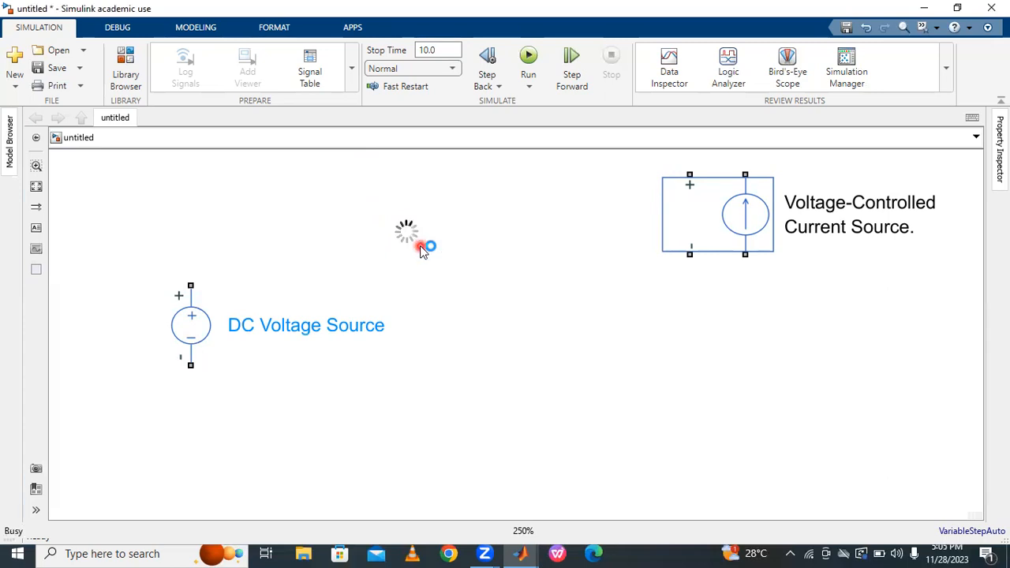
pyautogui.moveTo(419, 248); pyautogui.dragTo(416, 366)
pyautogui.click(416, 285)
pyautogui.hotkey('ctrl', 'r')
pyautogui.click(507, 454)
pyautogui.click(437, 335)
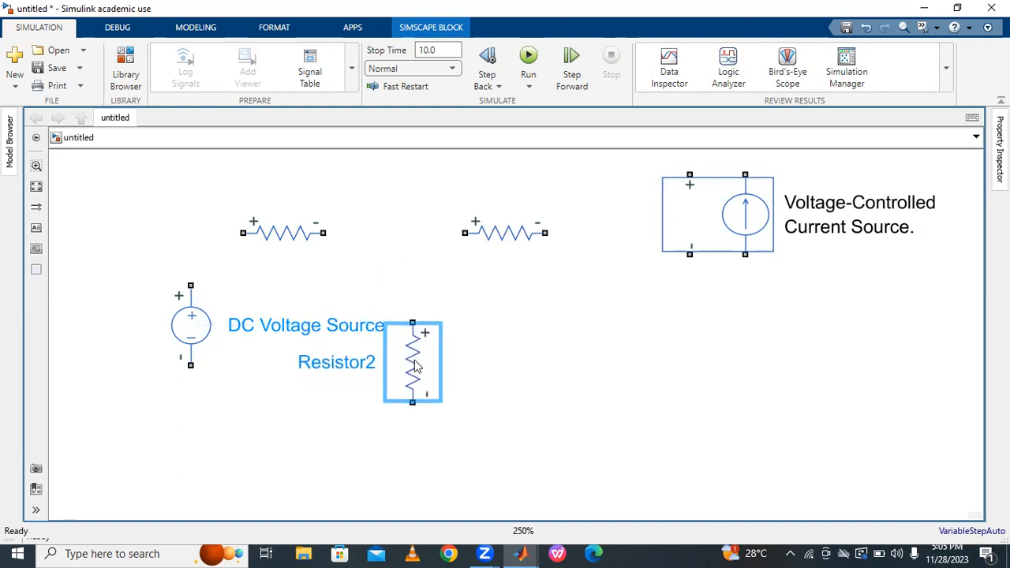
# Shift the second horizontal resistor slightly right and place the Voltage-Controlled Current Source to the right of the vertical resistor
pyautogui.moveTo(497, 232); pyautogui.dragTo(517, 233)
pyautogui.moveTo(719, 236); pyautogui.dragTo(781, 282)
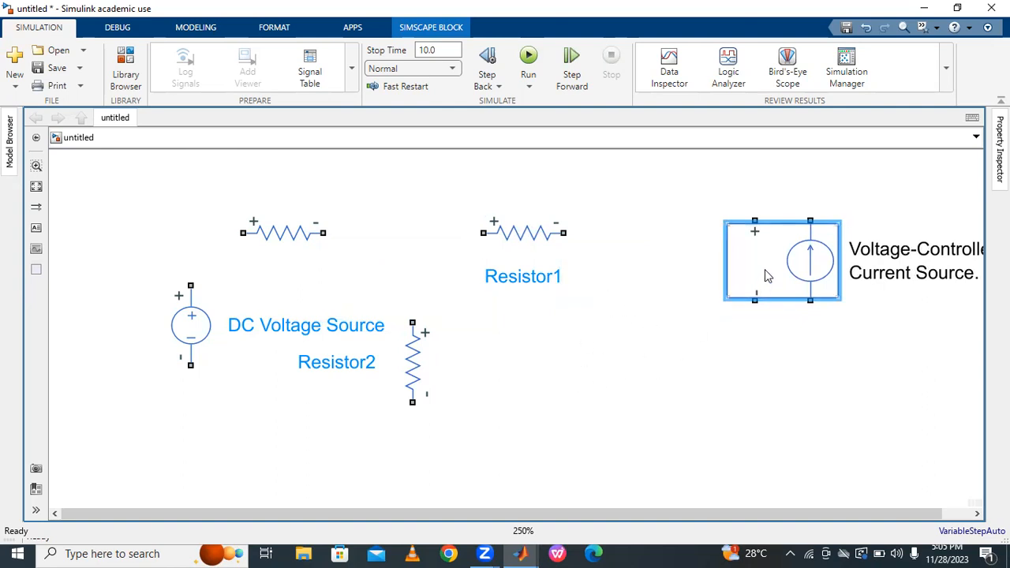
pyautogui.moveTo(765, 271); pyautogui.dragTo(608, 357)
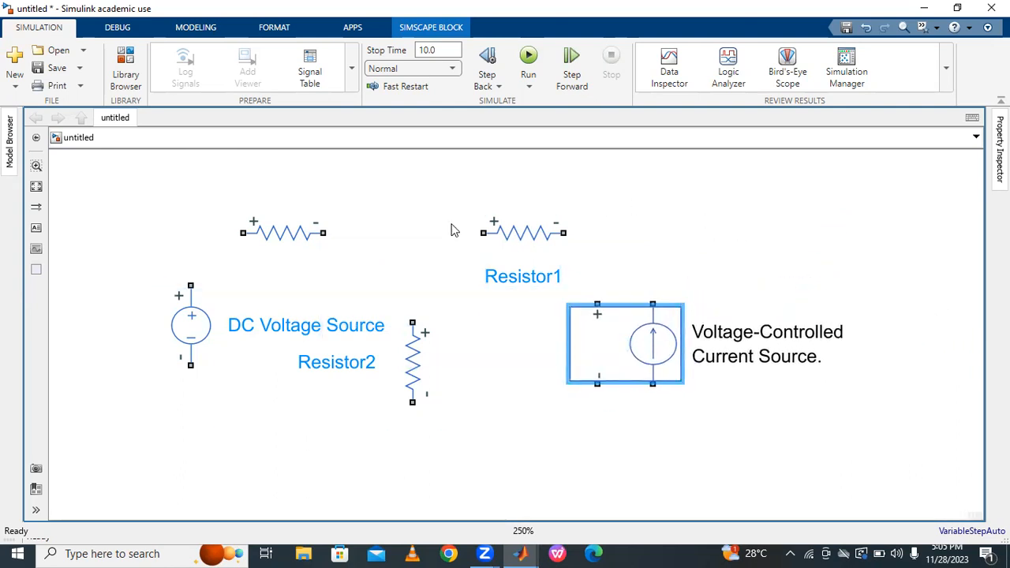
# Wire the DC source's positive terminal through the two horizontal resistors and connect the vertical resistor's upper end to the wire between them
pyautogui.click(191, 286)
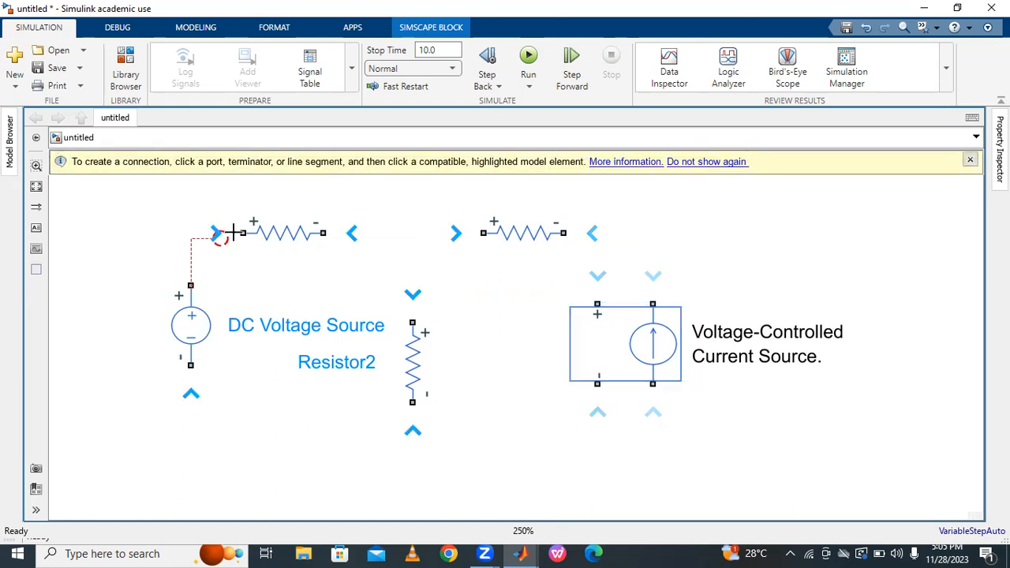
pyautogui.click(238, 231)
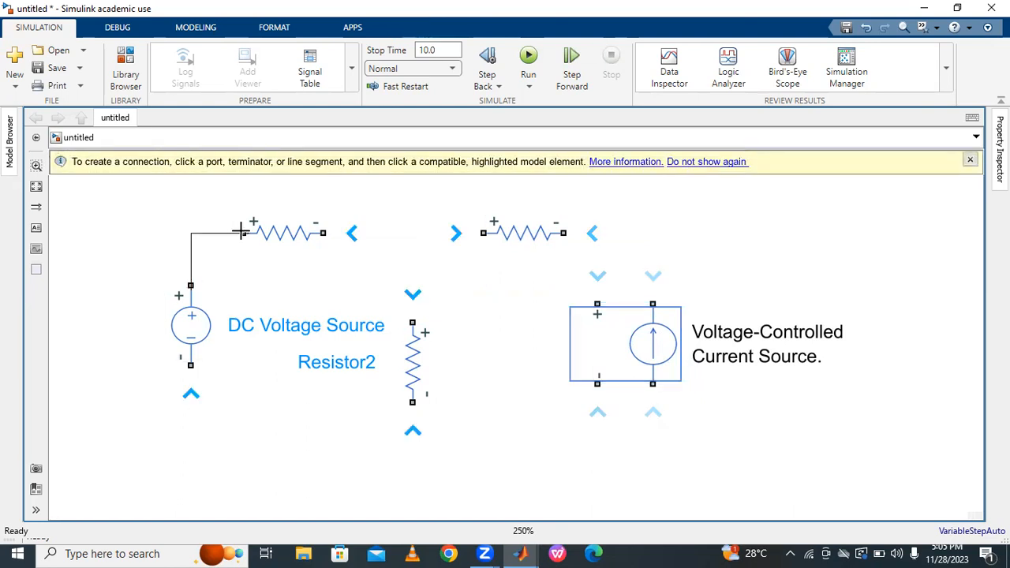
pyautogui.click(324, 233)
pyautogui.click(483, 232)
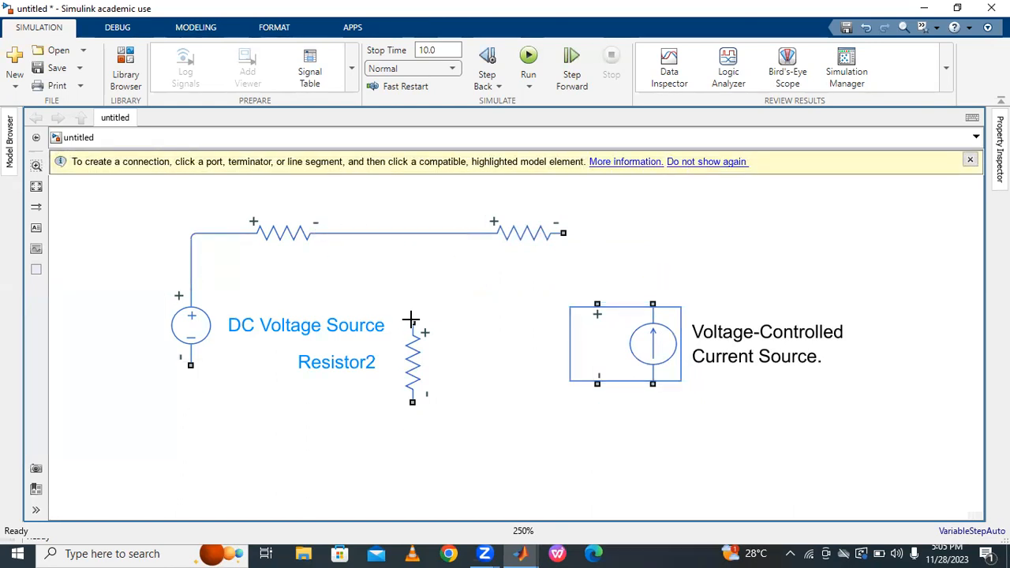
pyautogui.click(410, 294)
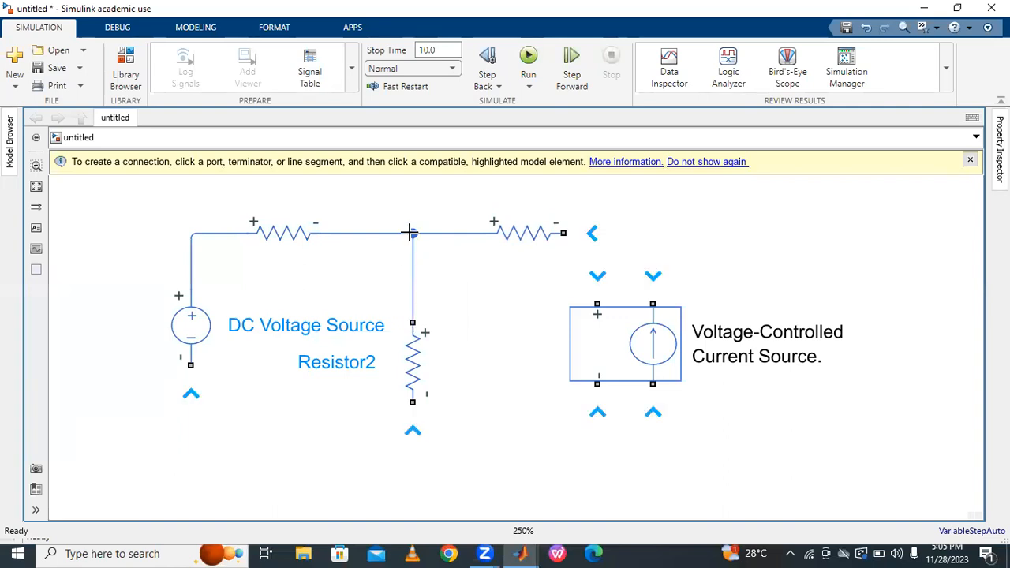
# Wire the second horizontal resistor through the current source's output to the vertical resistor's lower end, and join the DC source's negative terminal there
pyautogui.click(563, 233)
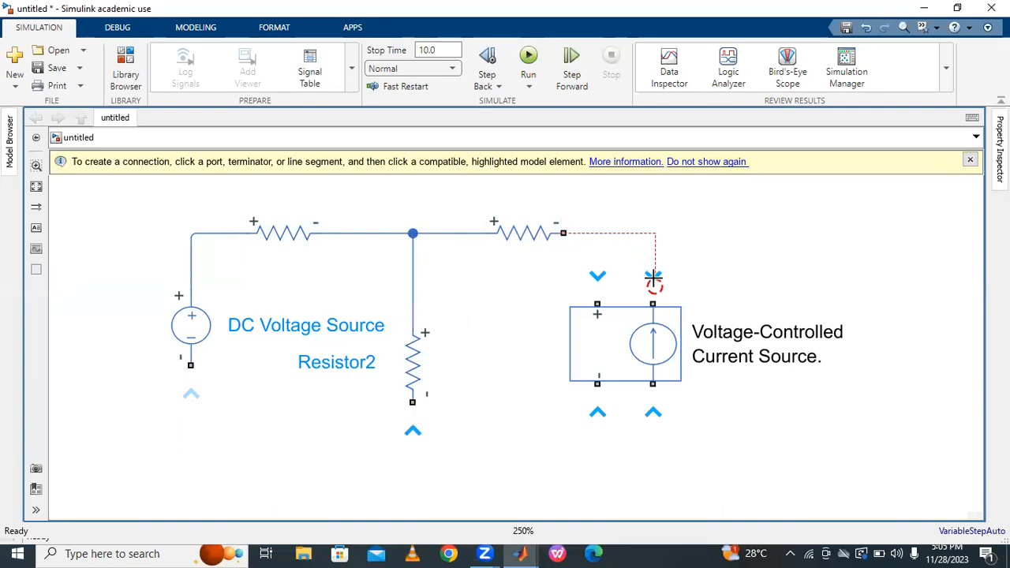
pyautogui.click(653, 280)
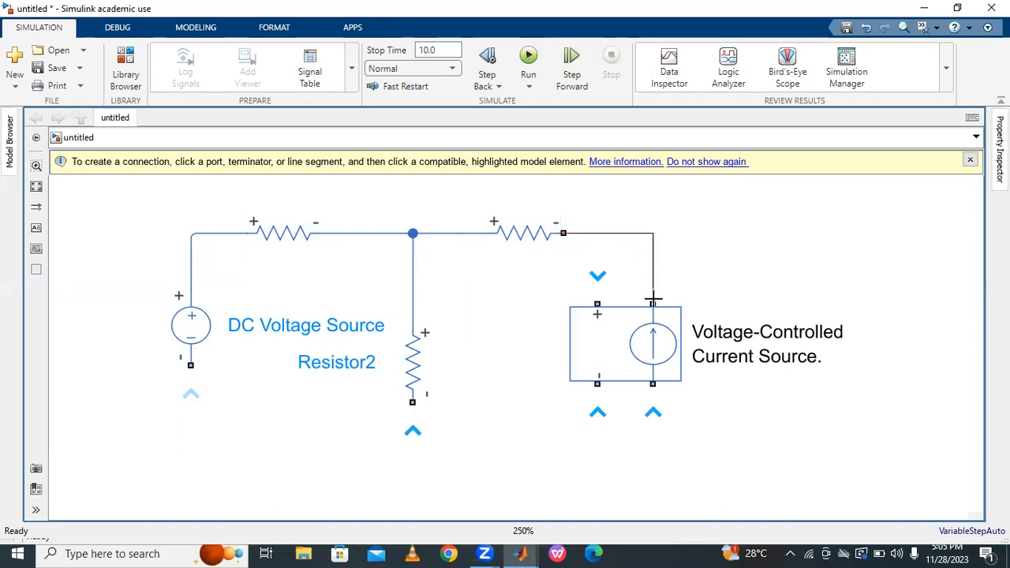
pyautogui.click(652, 384)
pyautogui.click(413, 404)
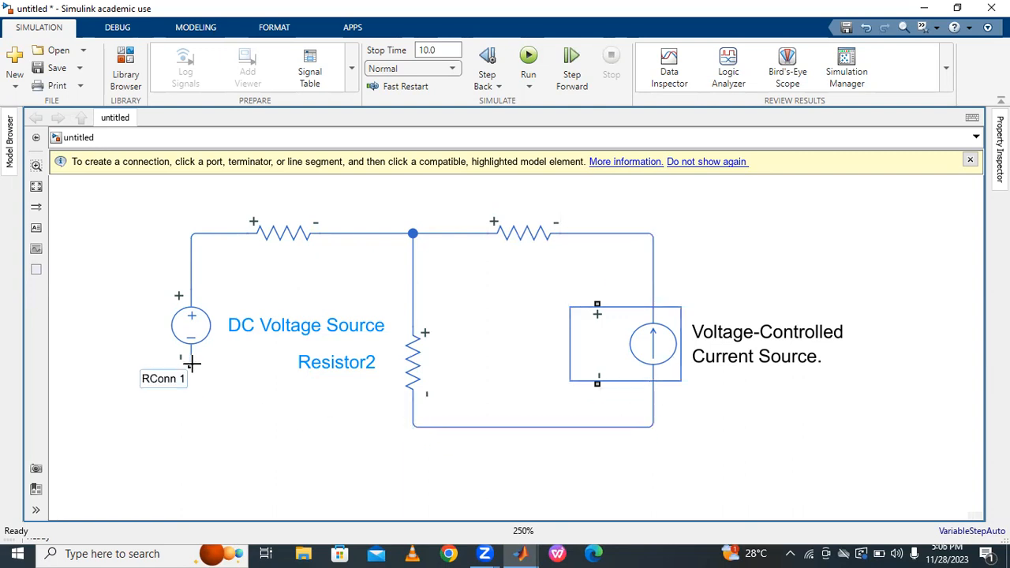
pyautogui.click(191, 363)
pyautogui.click(422, 427)
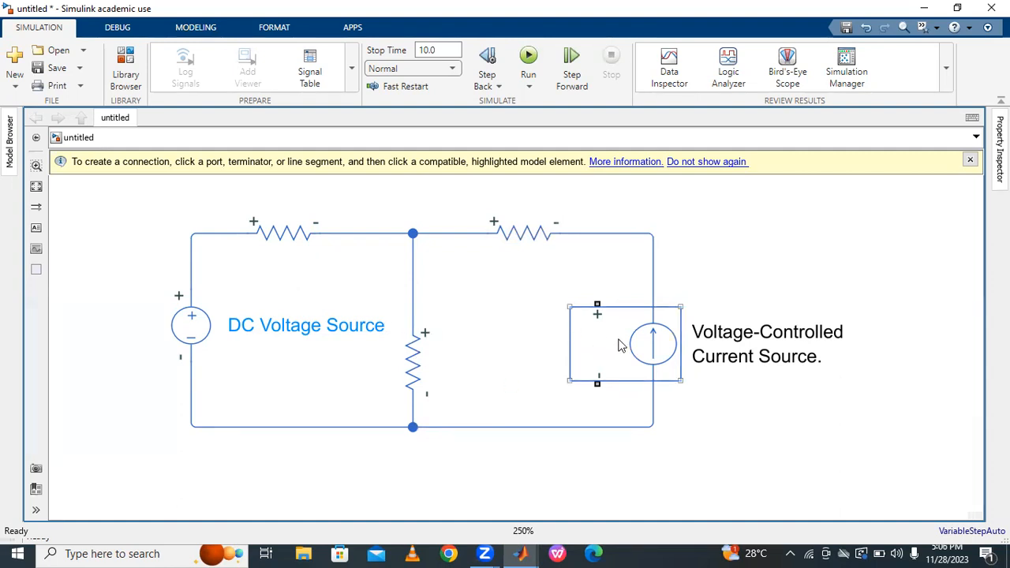
# Dismiss the connection hint and wire the current source's positive control port to the branch above the vertical resistor
pyautogui.click(970, 161)
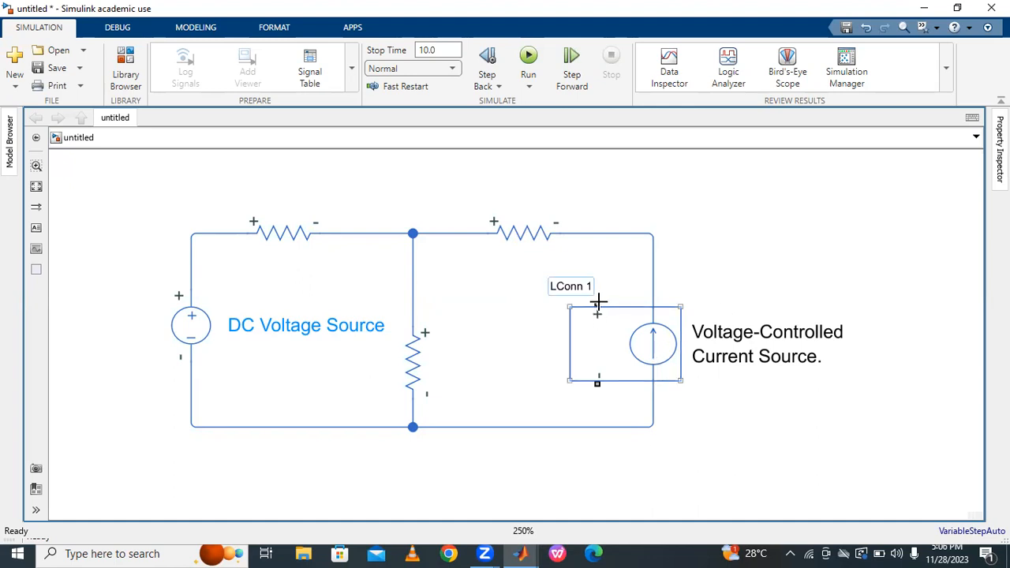
pyautogui.moveTo(598, 301); pyautogui.dragTo(412, 283)
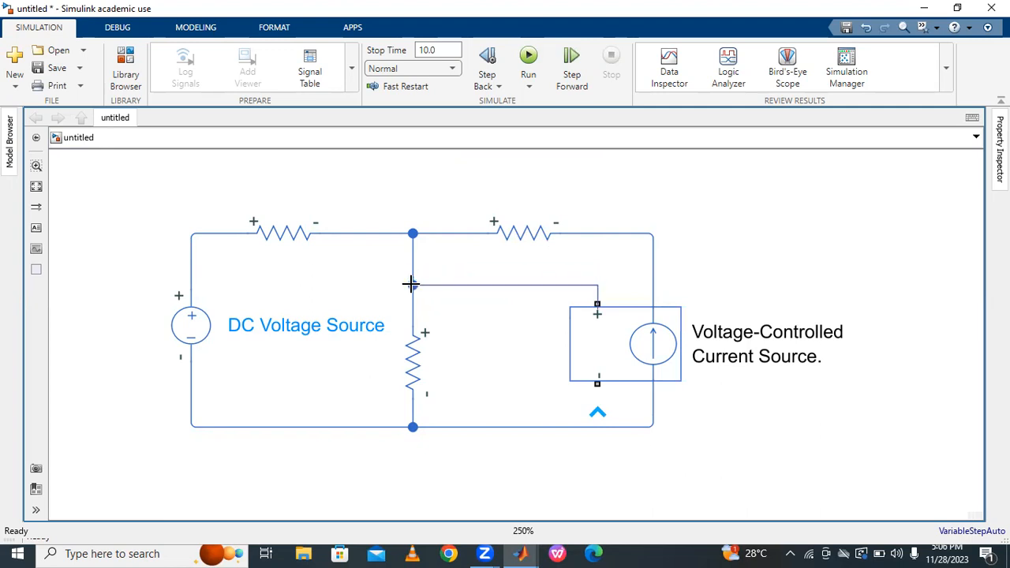
# Try to wire the current source's negative control port to the lower end of the vertical resistor
pyautogui.moveTo(599, 385); pyautogui.dragTo(413, 406)
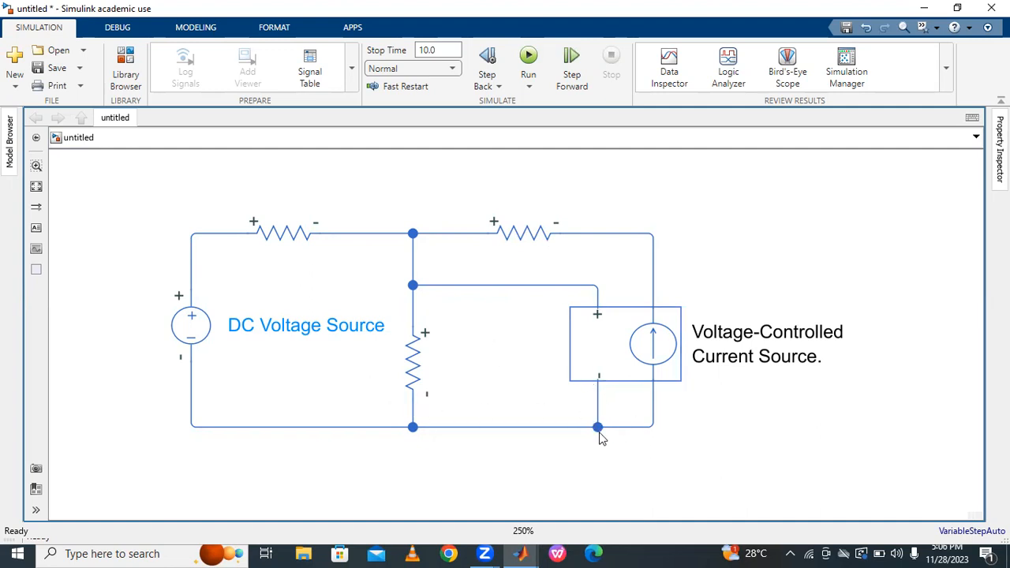
pyautogui.hotkey('ctrl', 'z')
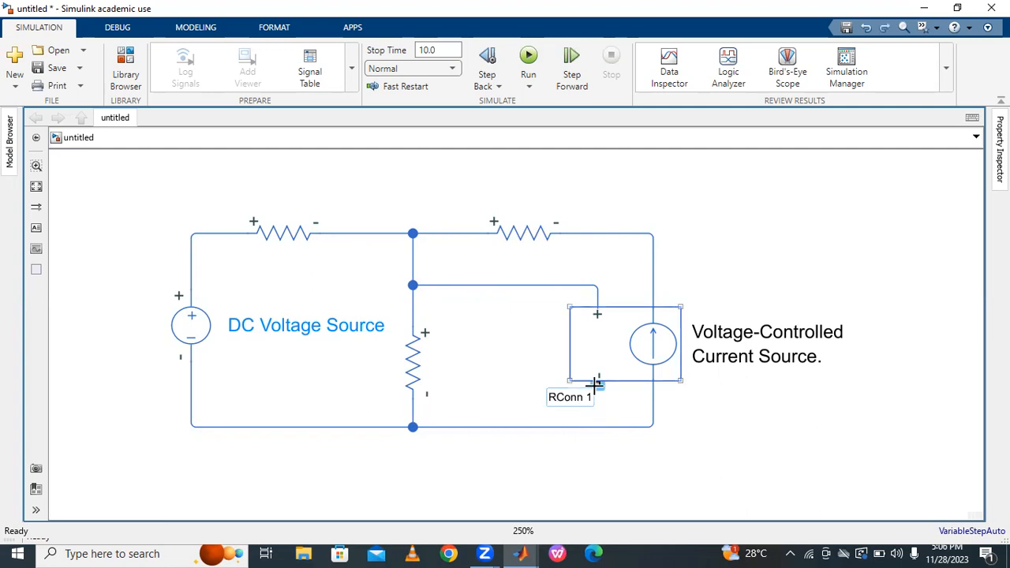
pyautogui.moveTo(593, 385); pyautogui.dragTo(465, 424)
pyautogui.hotkey('ctrl', 'z')
# Lower both bottom wire segments to the same level, leaving a straight section of wire below the vertical resistor
pyautogui.click(493, 427)
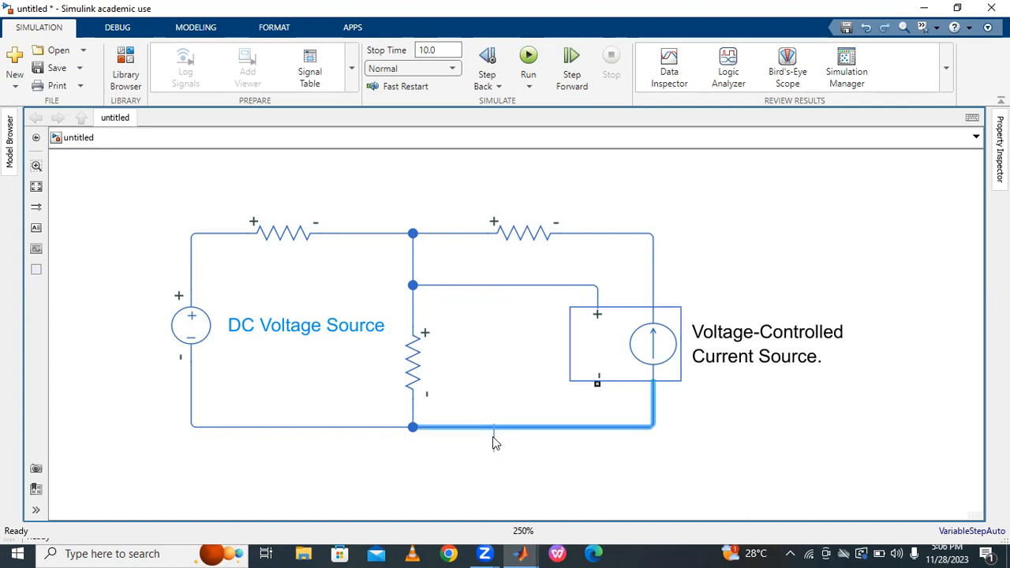
pyautogui.click(472, 430)
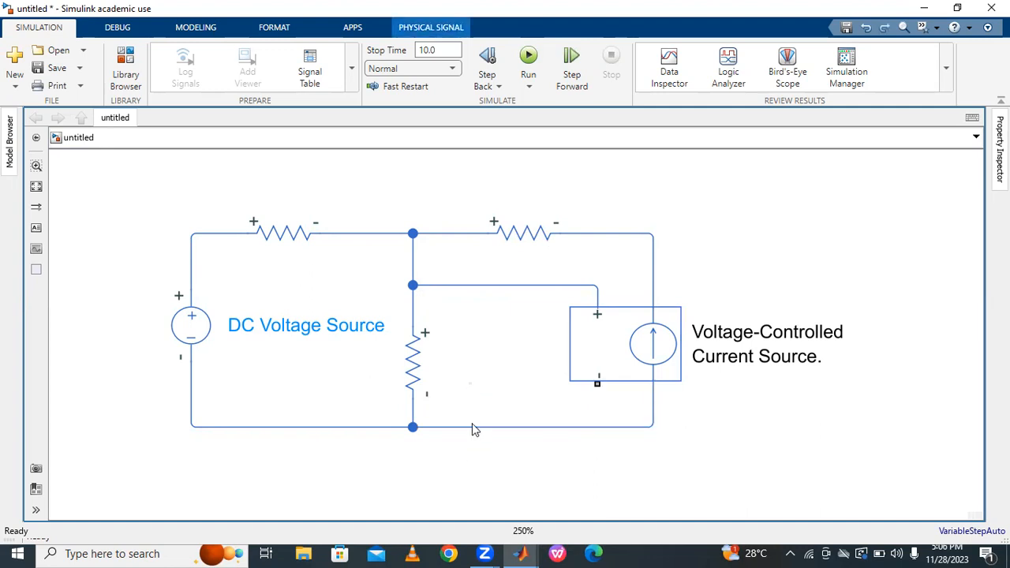
pyautogui.moveTo(470, 427); pyautogui.dragTo(474, 471)
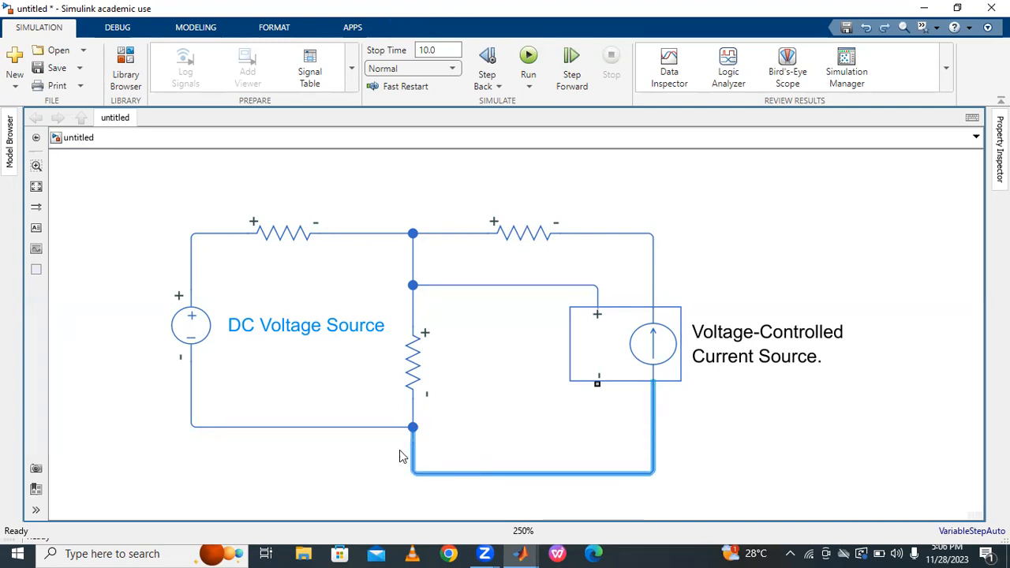
pyautogui.click(382, 428)
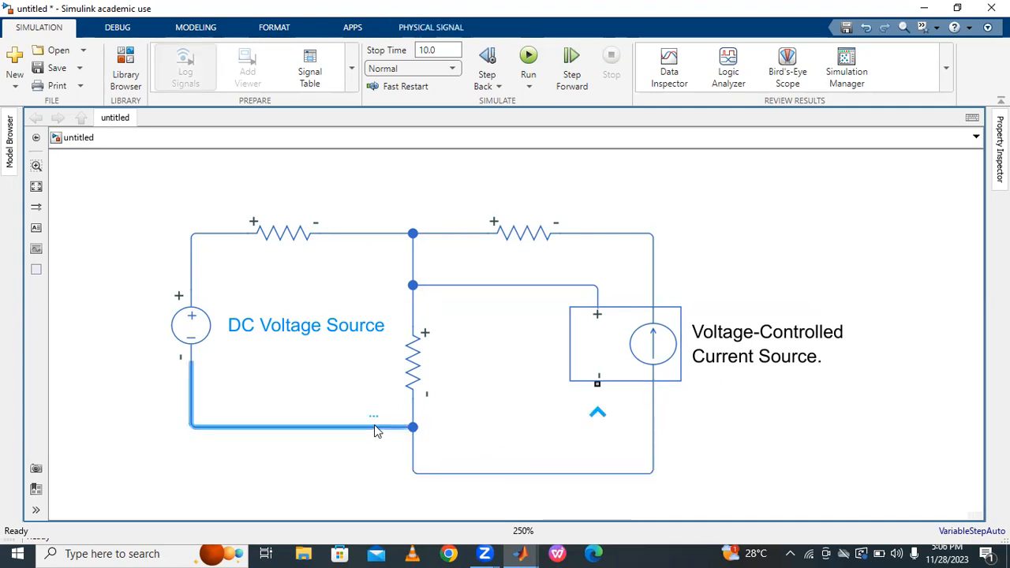
pyautogui.click(340, 379)
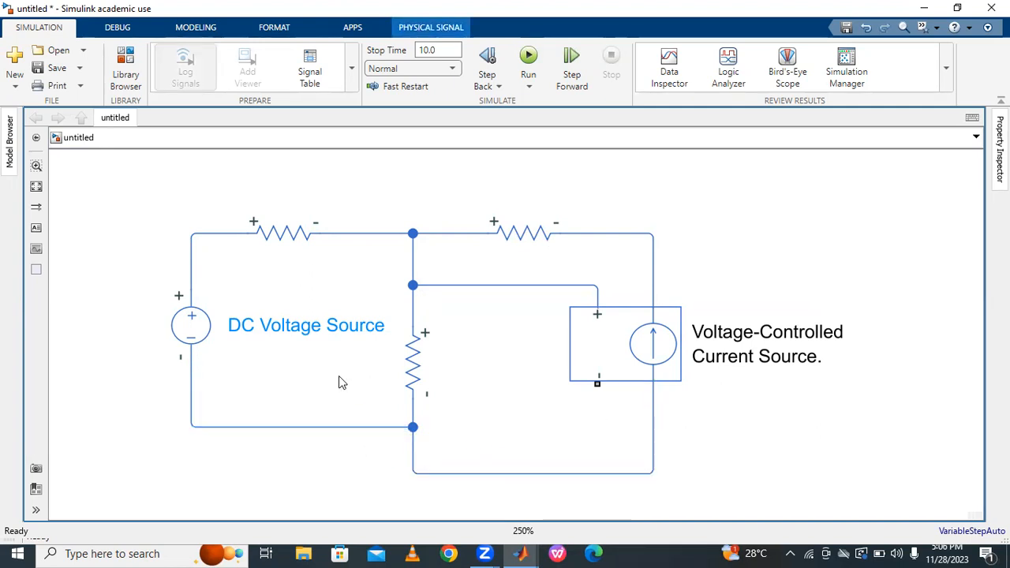
pyautogui.click(353, 426)
pyautogui.moveTo(354, 426); pyautogui.dragTo(354, 473)
# Wire the current source's negative control port to the branch just below the vertical resistor
pyautogui.click(497, 417)
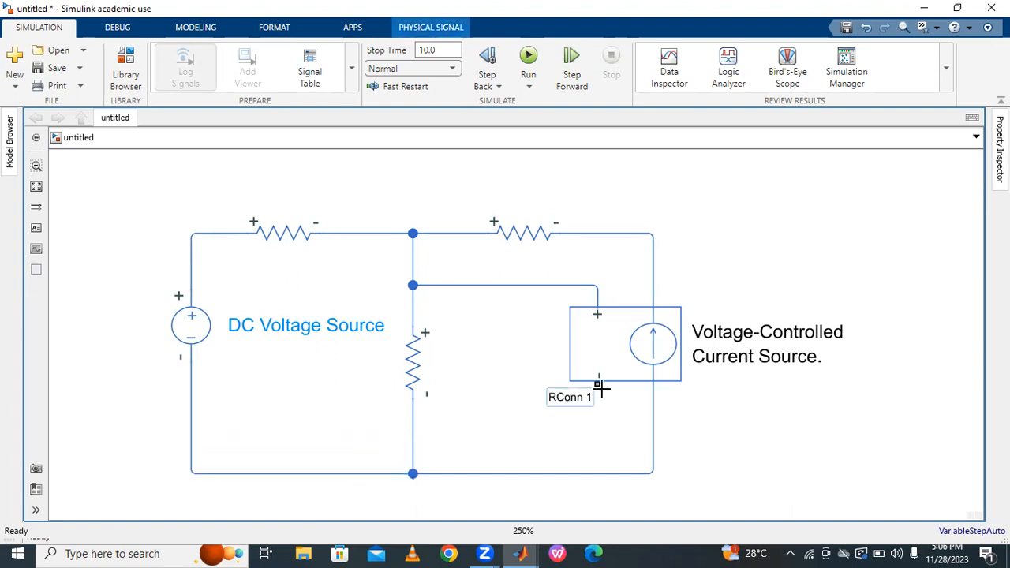
pyautogui.moveTo(597, 384); pyautogui.dragTo(412, 427)
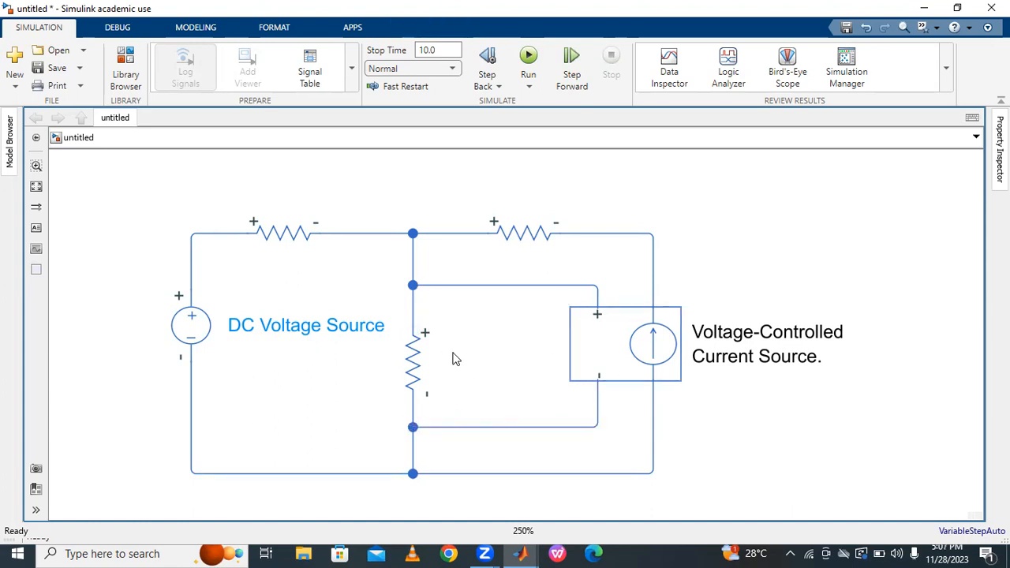
pyautogui.click(661, 351)
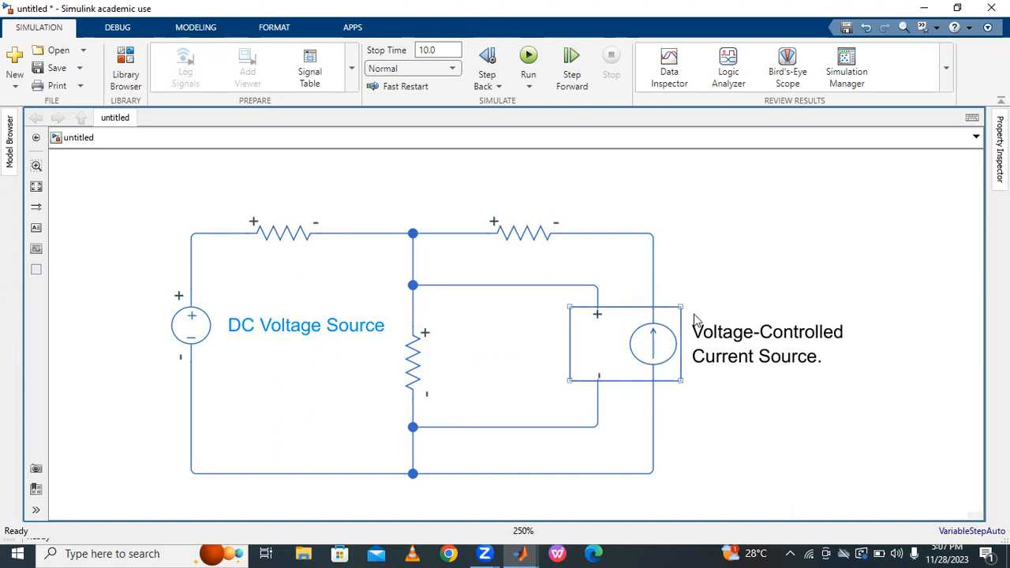
# Rename the vertical resistor "Resistor2." with a trailing period
pyautogui.click(416, 367)
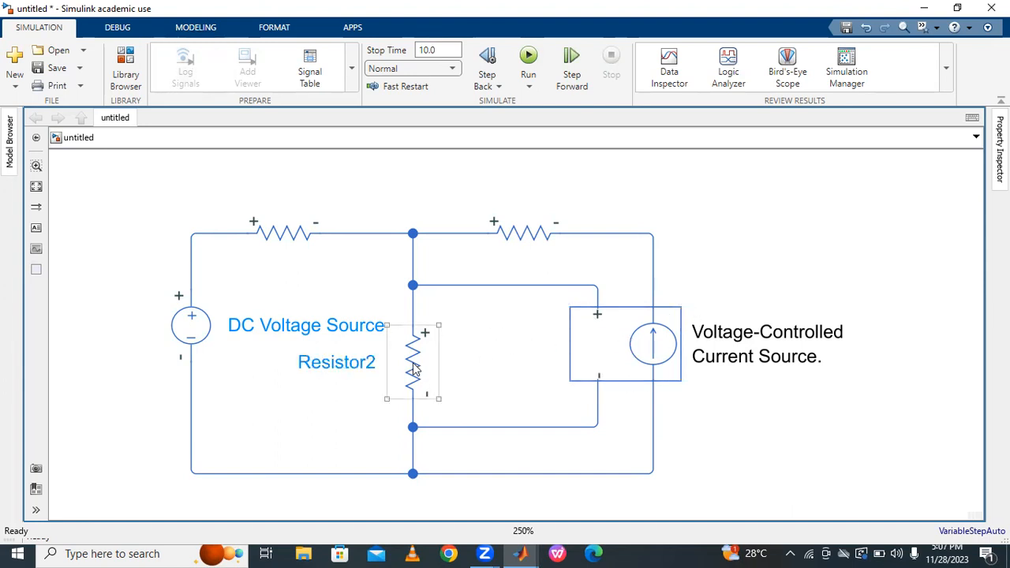
pyautogui.click(376, 362)
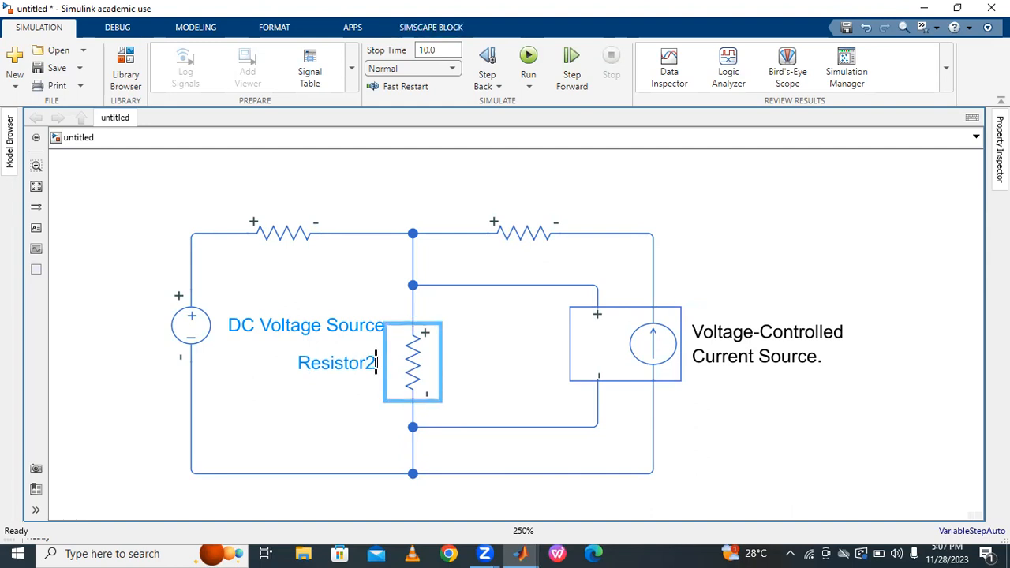
pyautogui.write('.')
pyautogui.click(505, 357)
pyautogui.click(594, 314)
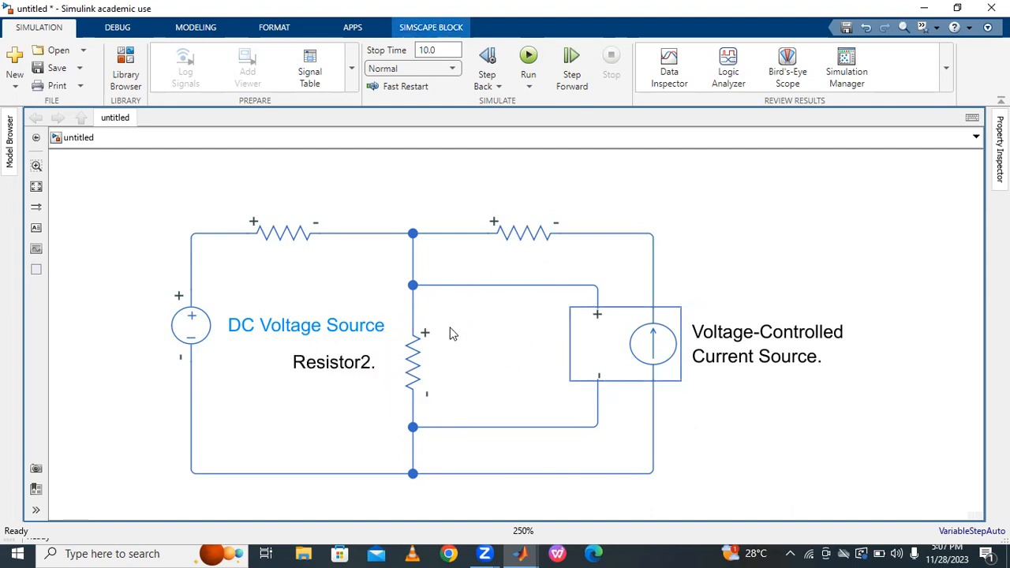
# Rename the horizontal resistor next to the DC source "Resistor." with a trailing period
pyautogui.click(299, 234)
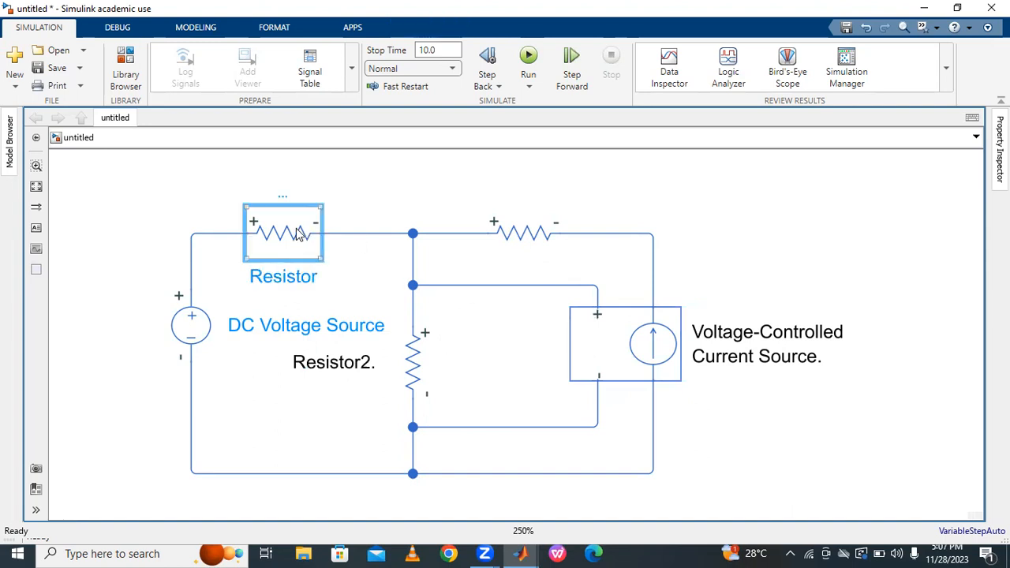
pyautogui.click(317, 281)
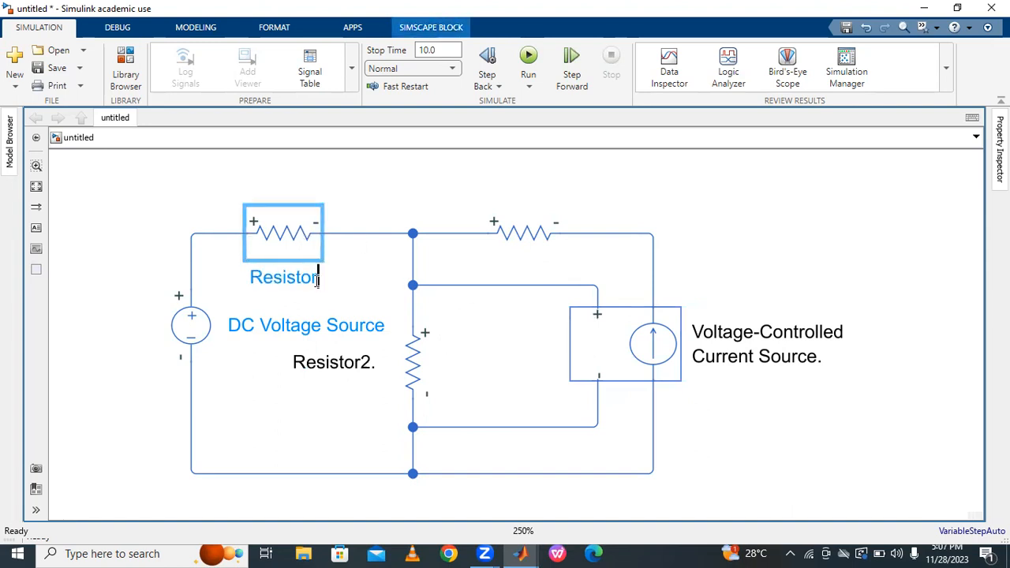
pyautogui.write('.')
pyautogui.click(372, 261)
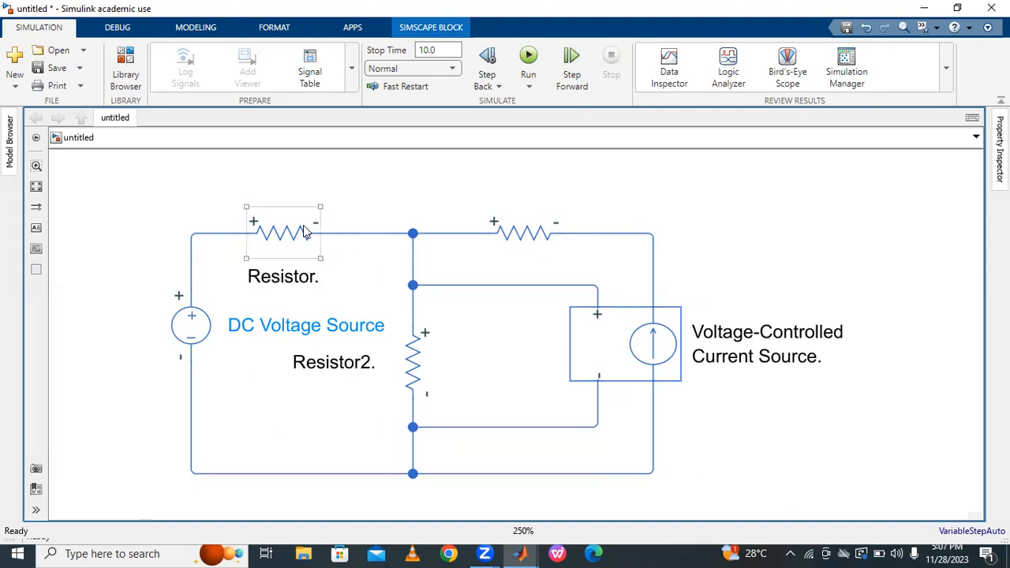
# Set the Voltage-Controlled Current Source's Transconductance K to 4 1/Ohm and reopen its parameters to check the value
pyautogui.doubleClick(620, 353)
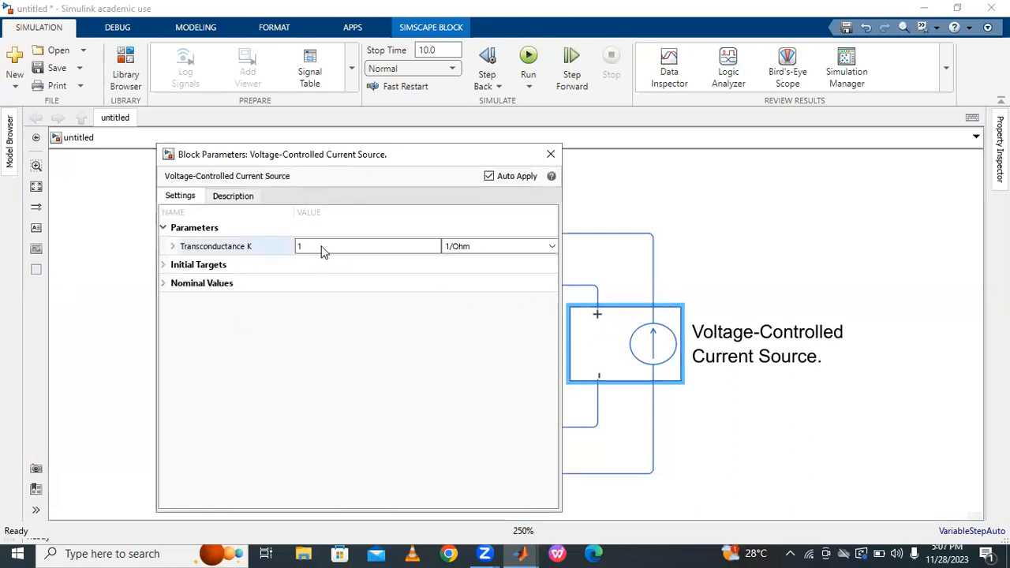
pyautogui.click(321, 246)
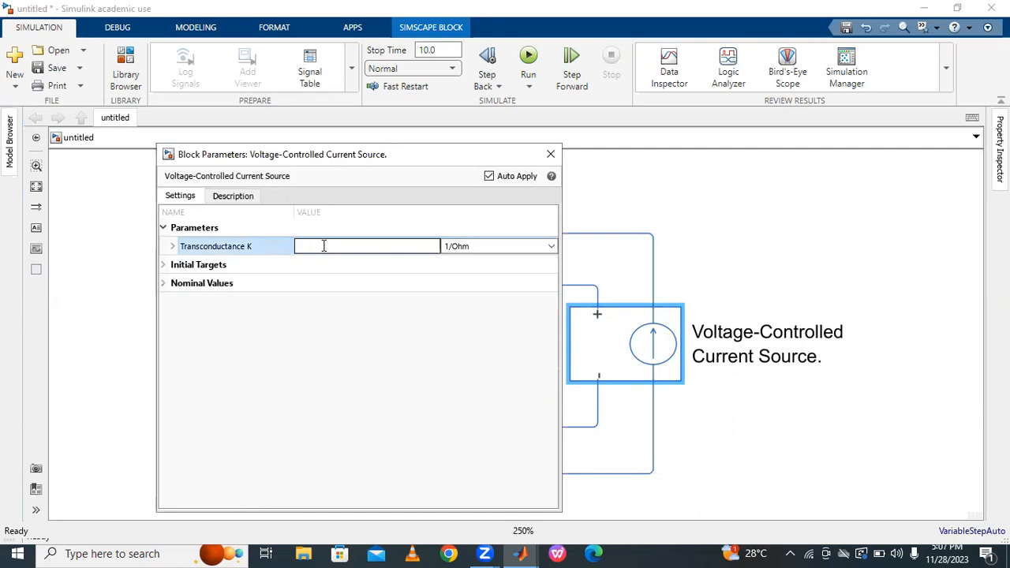
pyautogui.write('1')
pyautogui.click(550, 157)
pyautogui.doubleClick(604, 348)
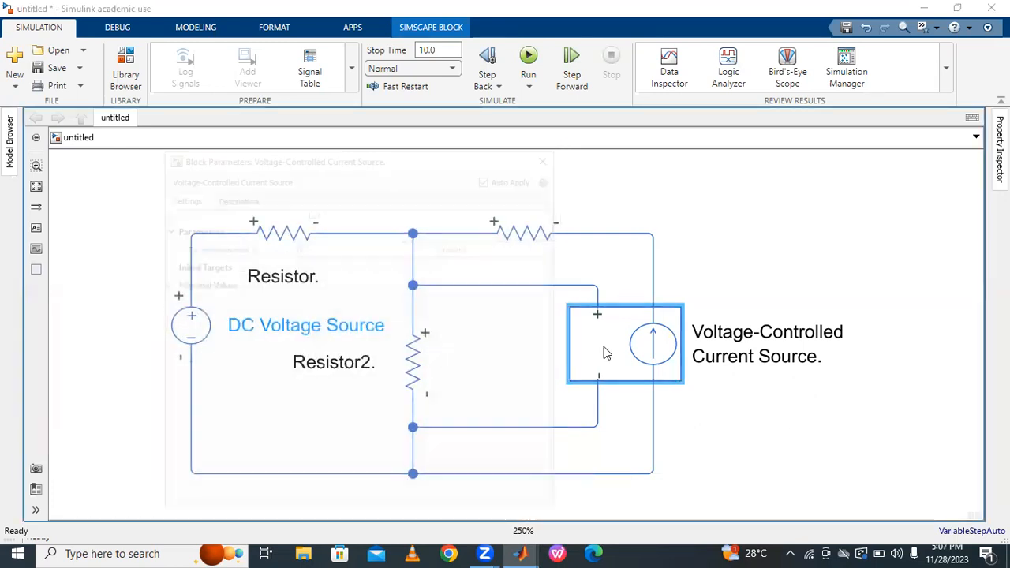
pyautogui.click(550, 154)
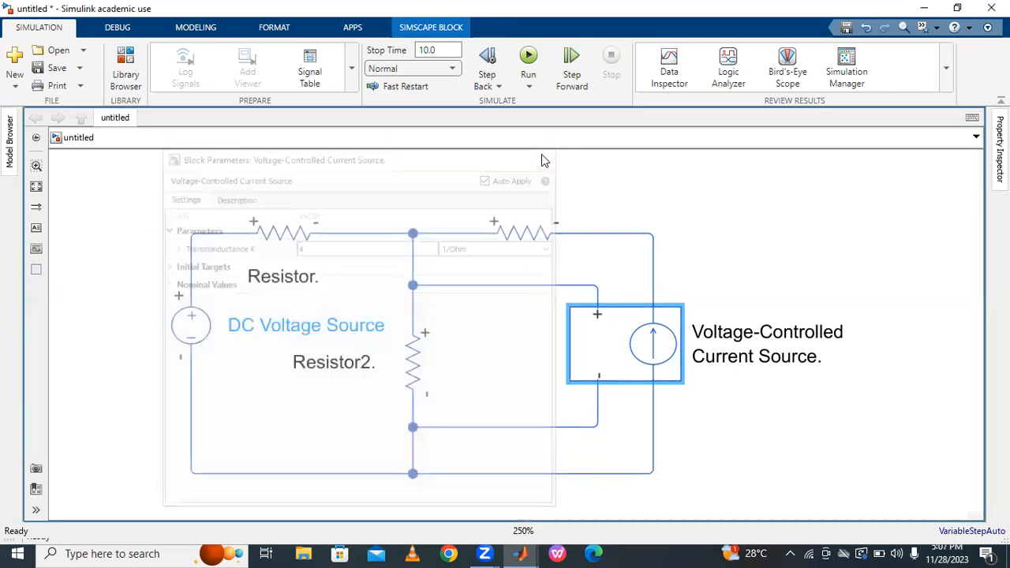
pyautogui.click(708, 236)
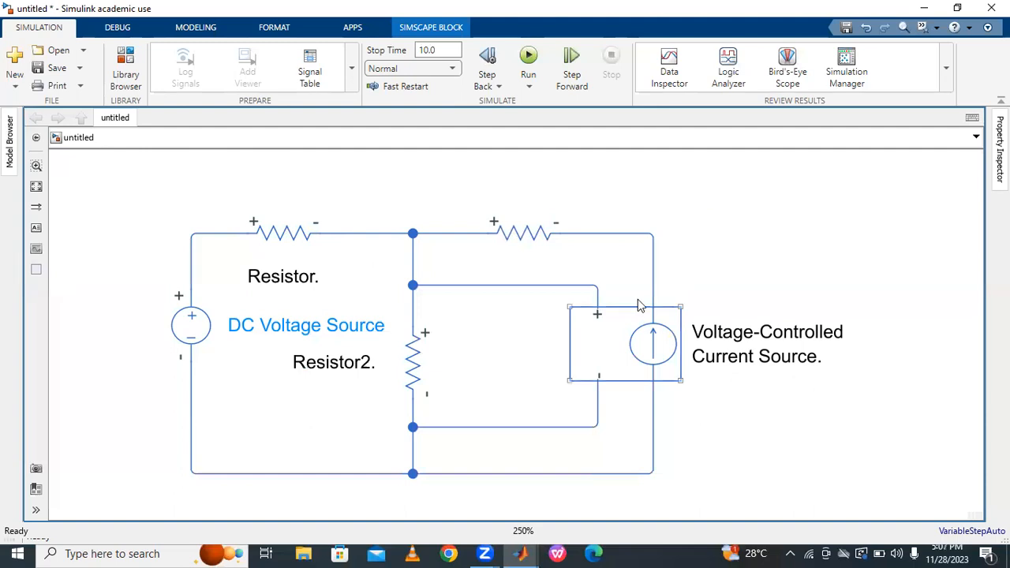
# Set the resistance of the horizontal resistor next to the DC source to 10 Ohm
pyautogui.doubleClick(287, 231)
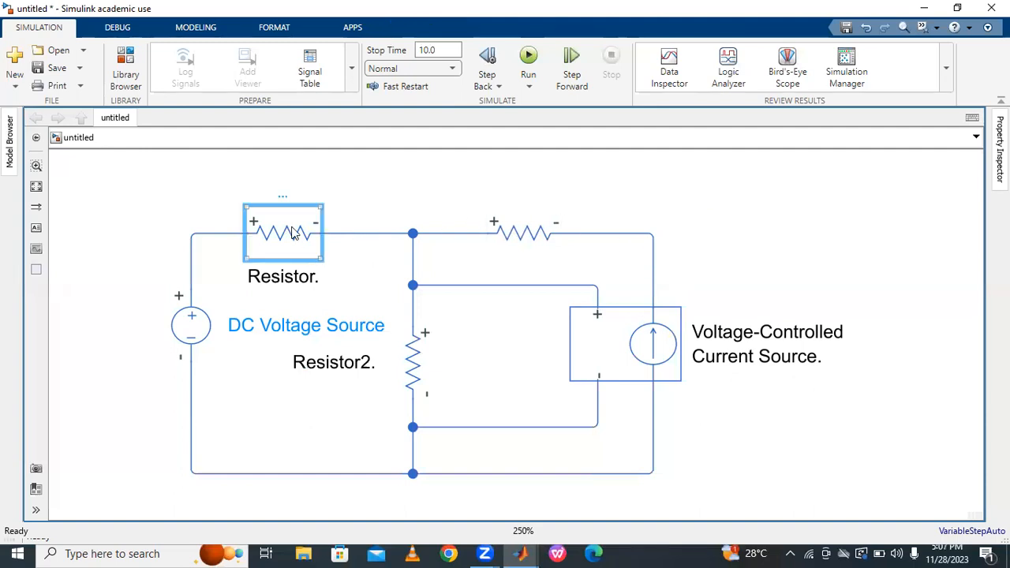
pyautogui.click(490, 137)
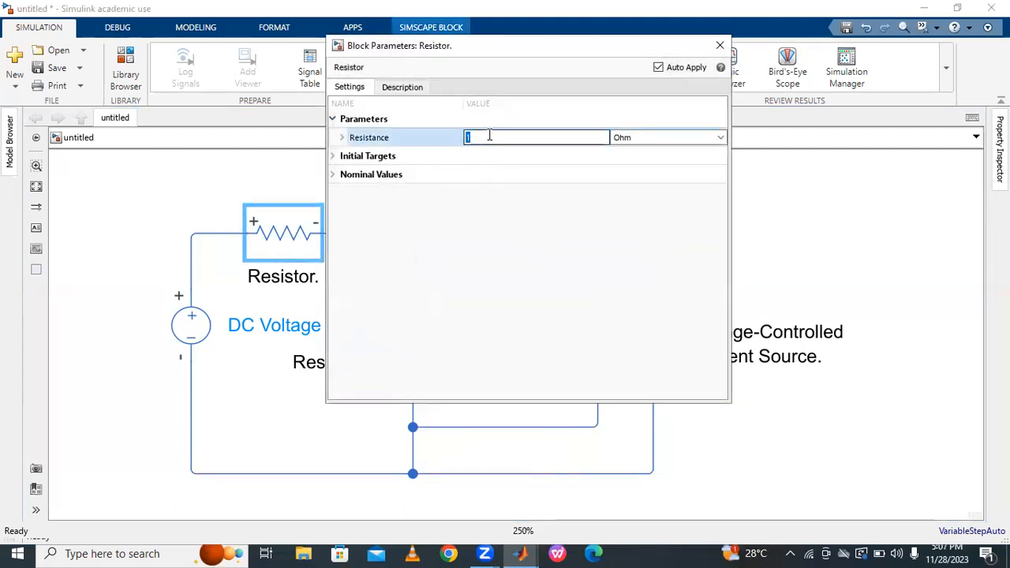
pyautogui.write('0')
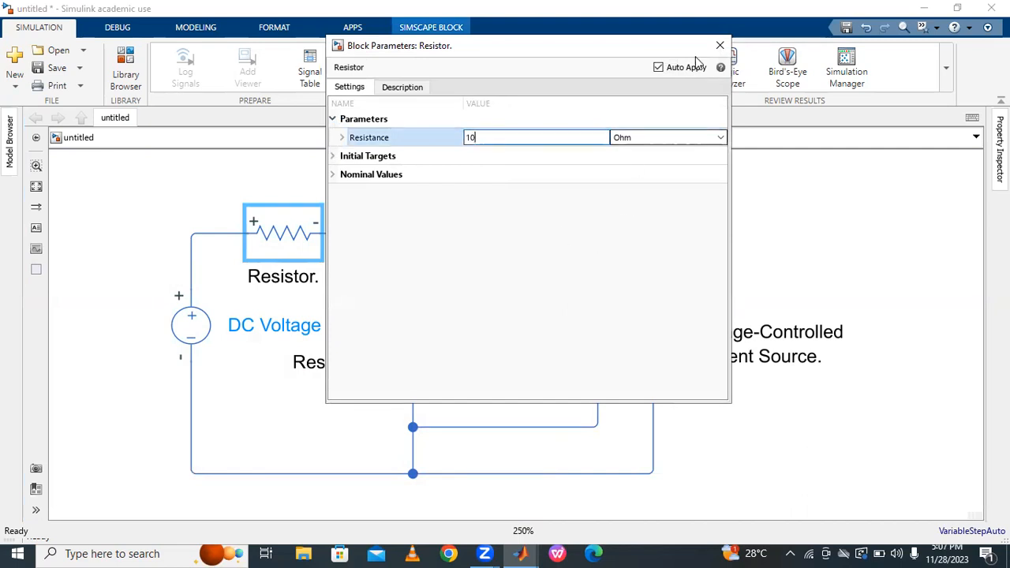
pyautogui.click(719, 45)
# Set the resistance of the second horizontal resistor, Resistor1, to 10 Ohm
pyautogui.doubleClick(521, 231)
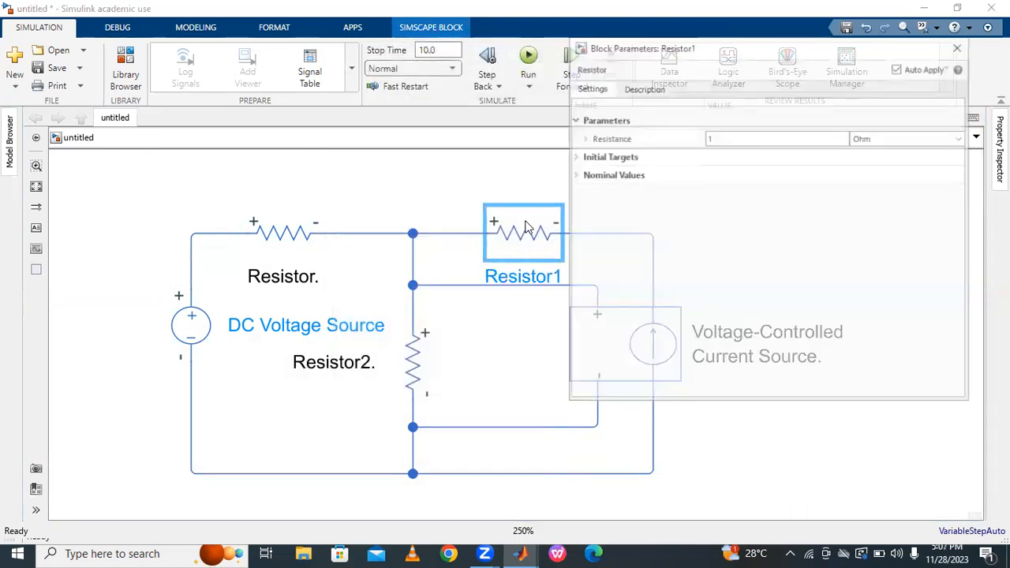
pyautogui.doubleClick(736, 139)
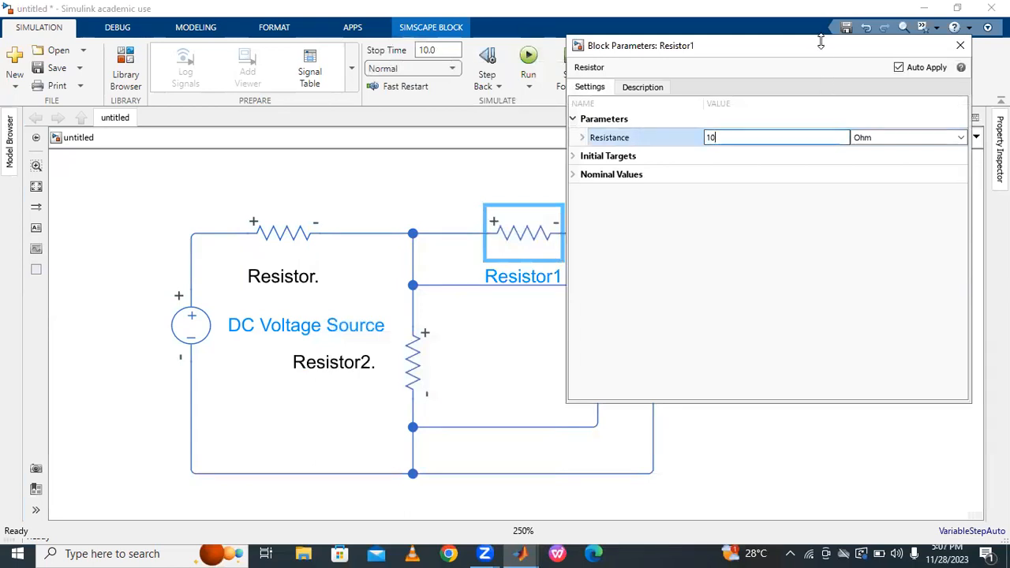
pyautogui.moveTo(813, 49); pyautogui.dragTo(813, 83)
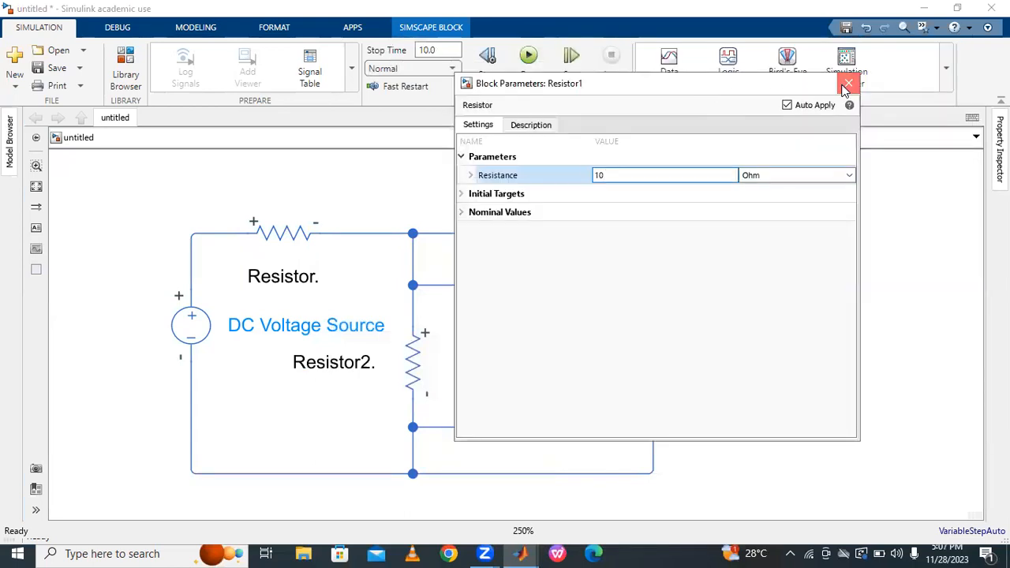
pyautogui.click(848, 83)
pyautogui.click(463, 350)
# Set the resistance of the vertical resistor to 10 Ohm
pyautogui.doubleClick(413, 362)
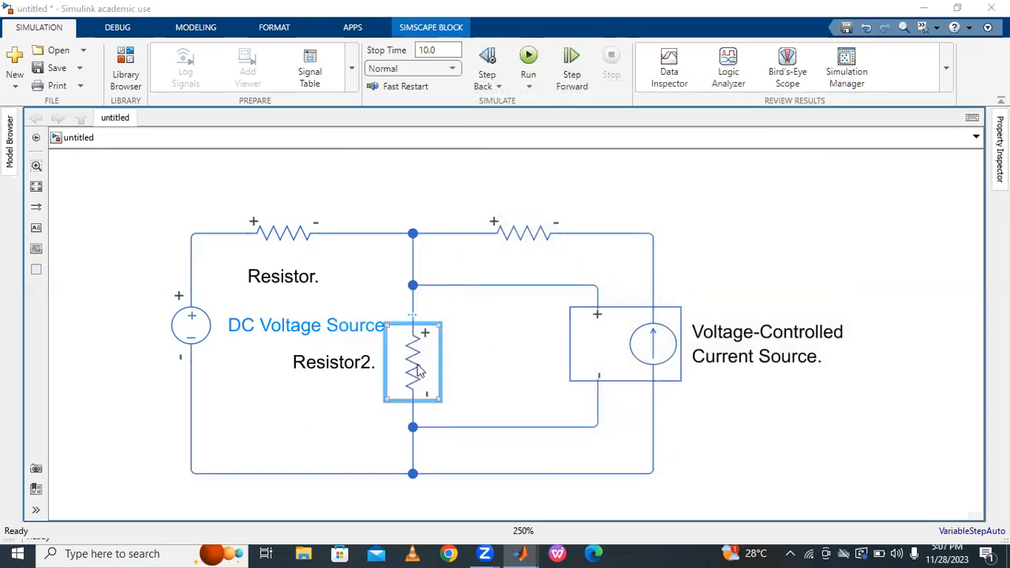
pyautogui.doubleClick(622, 251)
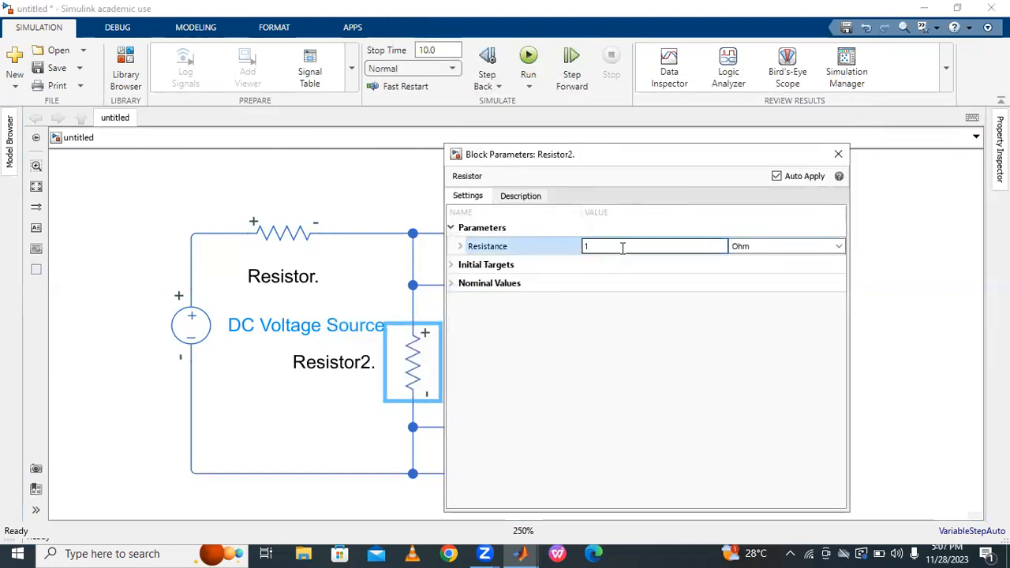
pyautogui.write('10')
pyautogui.click(918, 248)
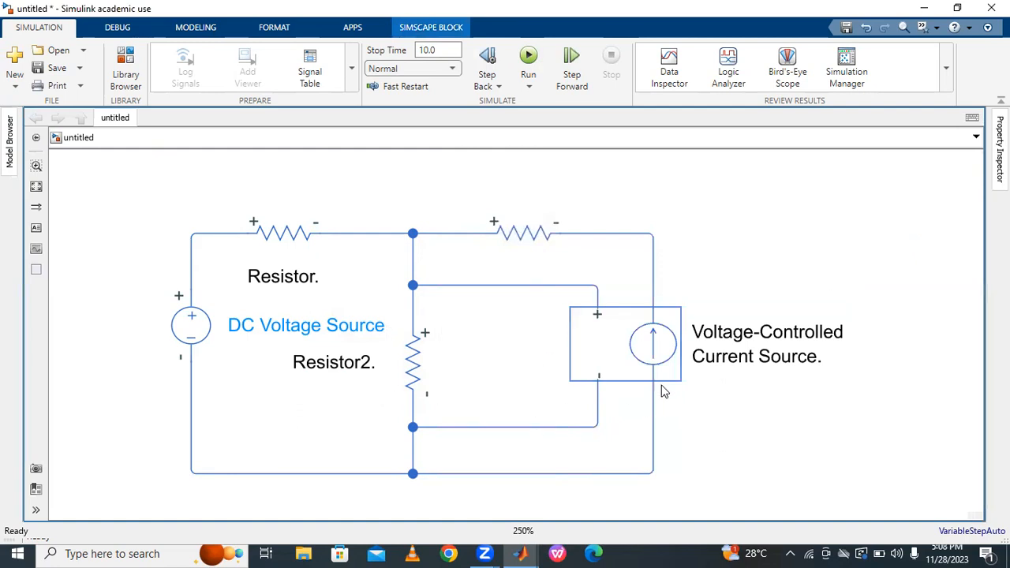
# Add an Electrical Reference block from the Foundation Library in the empty space beside the circuit
pyautogui.click(37, 188)
pyautogui.scroll(-3, 513, 274)
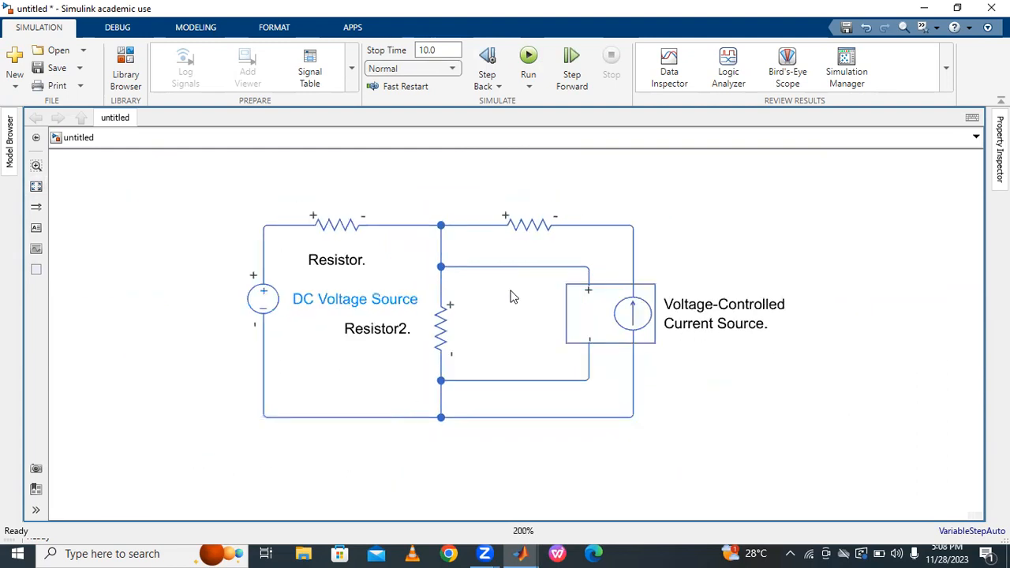
pyautogui.scroll(1, 705, 393)
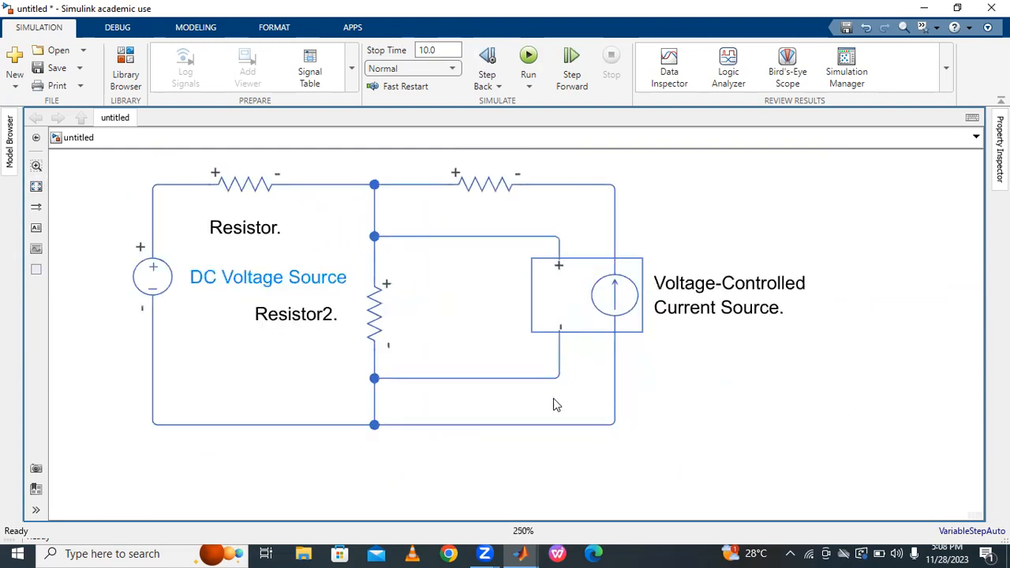
pyautogui.doubleClick(735, 198)
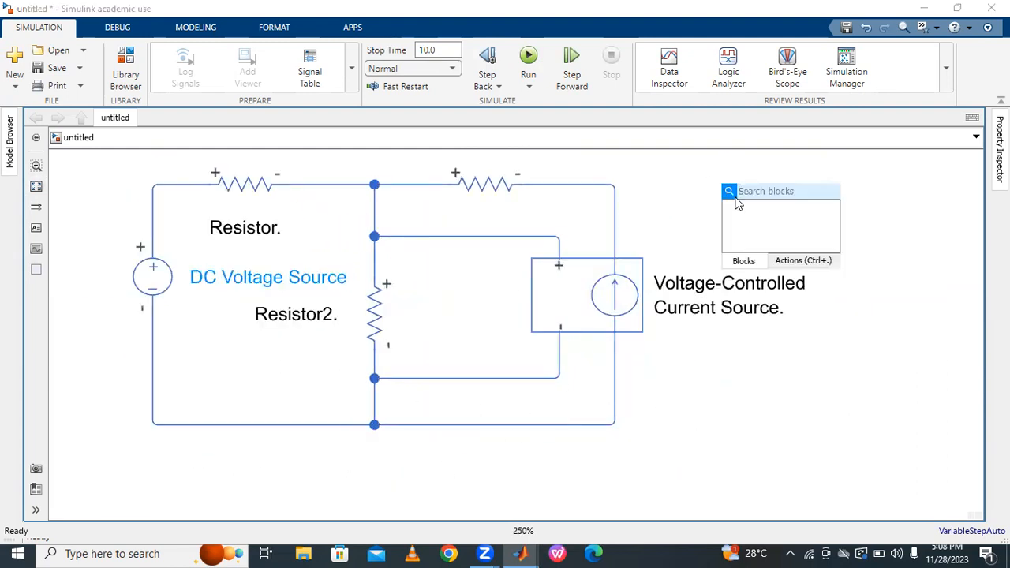
pyautogui.write('elec')
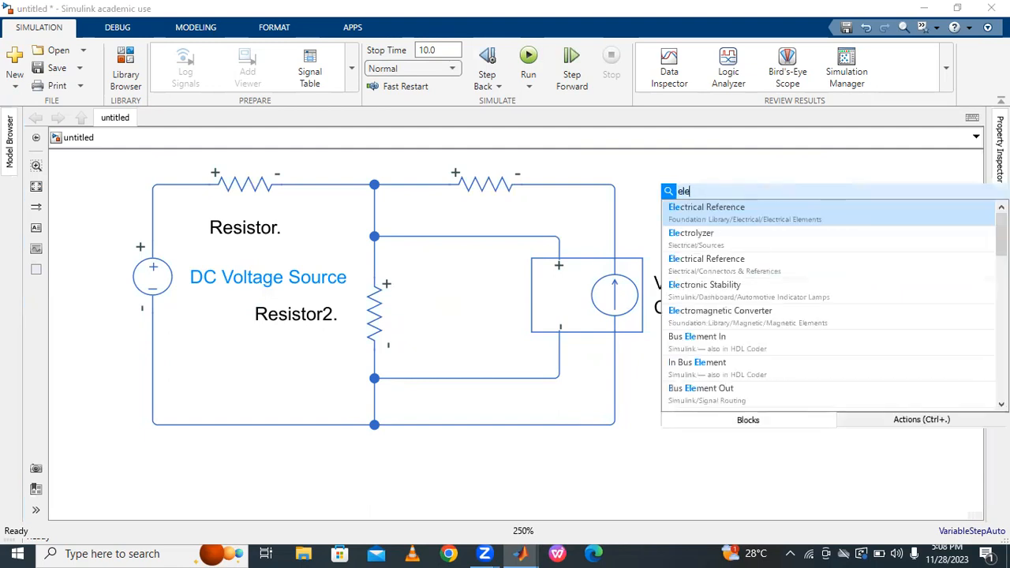
pyautogui.click(741, 211)
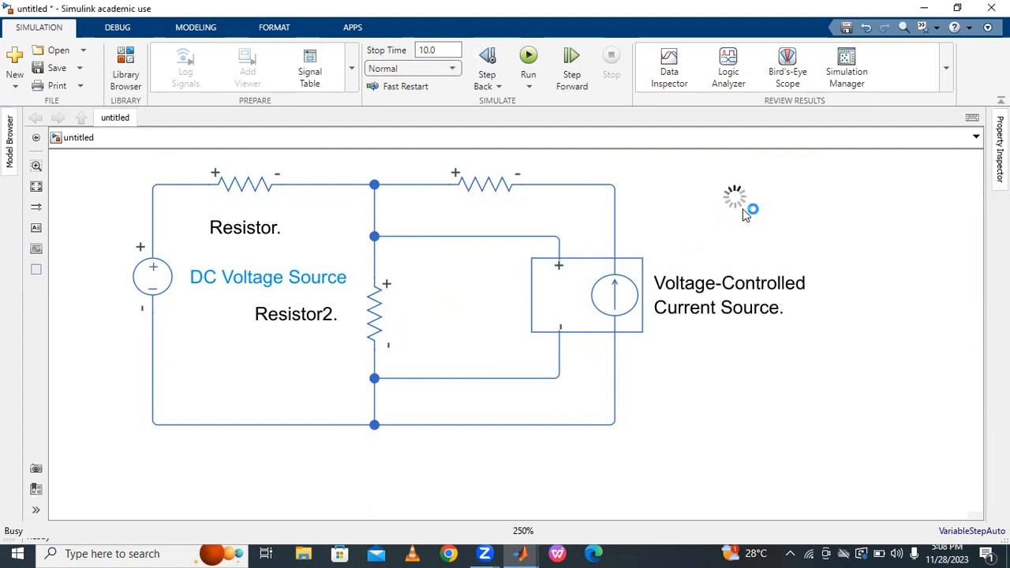
# Connect the Electrical Reference to the circuit's bottom node and move it slightly lower, below the vertical resistor
pyautogui.moveTo(737, 183)
pyautogui.mouseDown()
pyautogui.moveTo(588, 412)
pyautogui.moveTo(370, 453)
pyautogui.moveTo(377, 460)
pyautogui.moveTo(375, 425)
pyautogui.mouseUp()
pyautogui.click(373, 466)
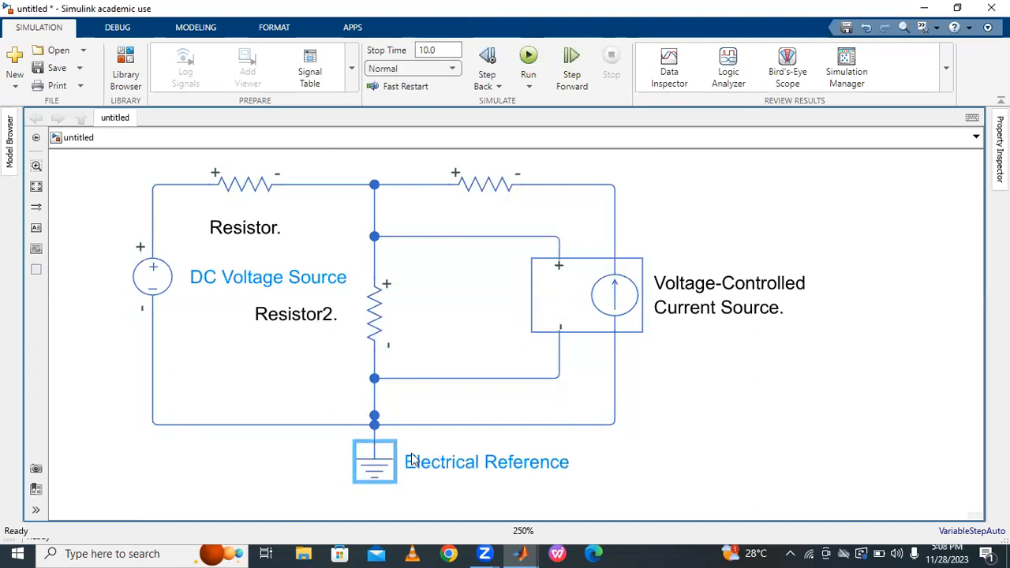
pyautogui.moveTo(365, 462); pyautogui.dragTo(366, 480)
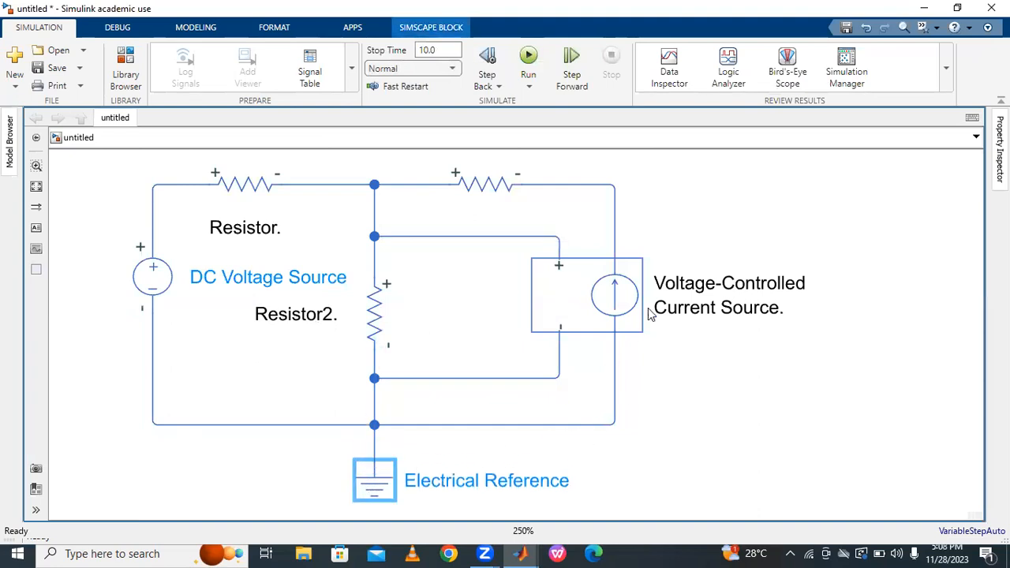
# Add a Solver Configuration block below the circuit and connect it to the bottom wire, beside the Electrical Reference
pyautogui.doubleClick(732, 180)
pyautogui.write('solver')
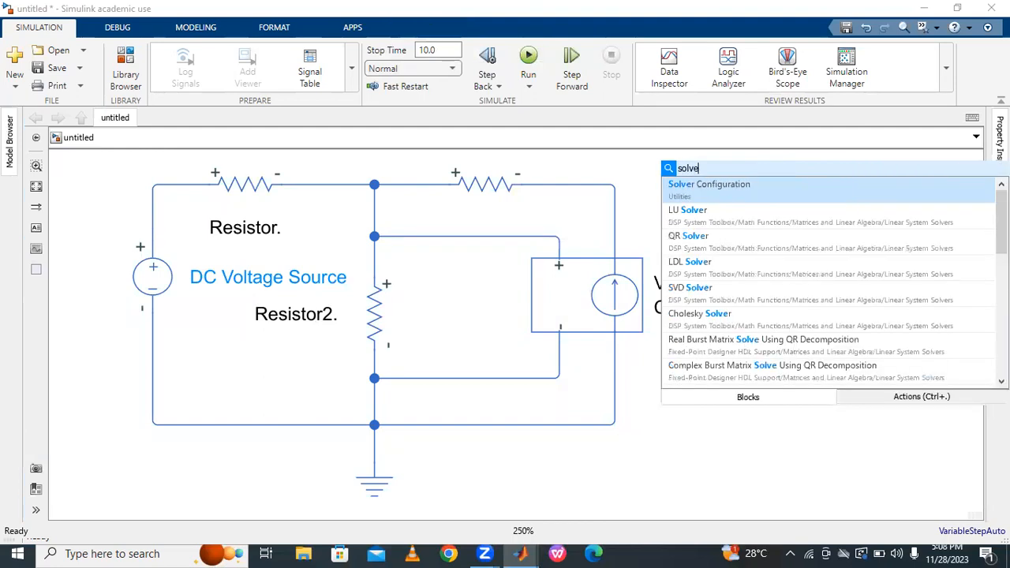
pyautogui.click(768, 187)
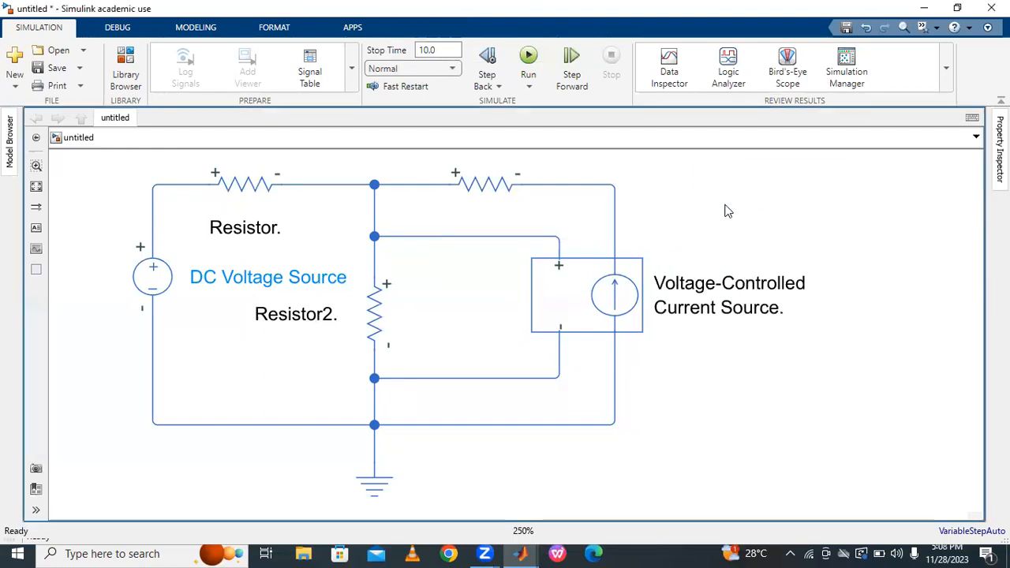
pyautogui.moveTo(724, 185); pyautogui.dragTo(203, 499)
pyautogui.moveTo(269, 479); pyautogui.dragTo(300, 425)
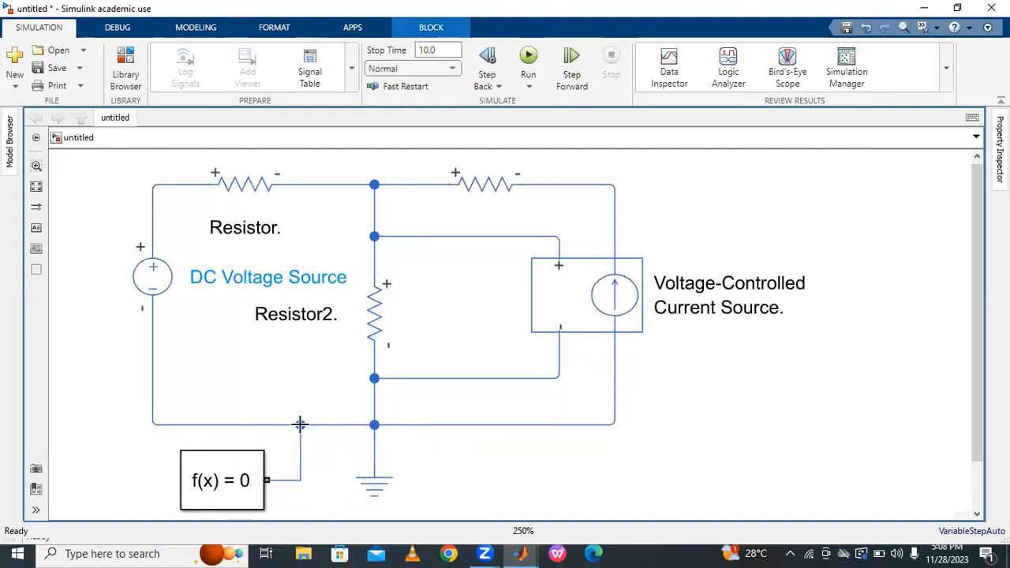
pyautogui.click(35, 187)
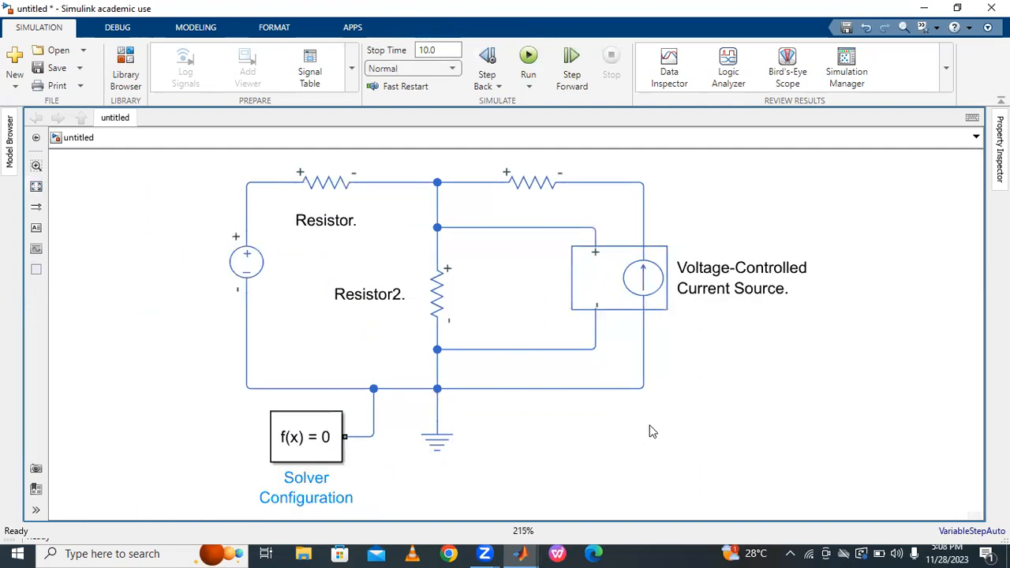
# Set the DC Voltage Source's constant value to 100 V
pyautogui.doubleClick(247, 259)
pyautogui.click(466, 206)
pyautogui.click(466, 205)
pyautogui.write('100')
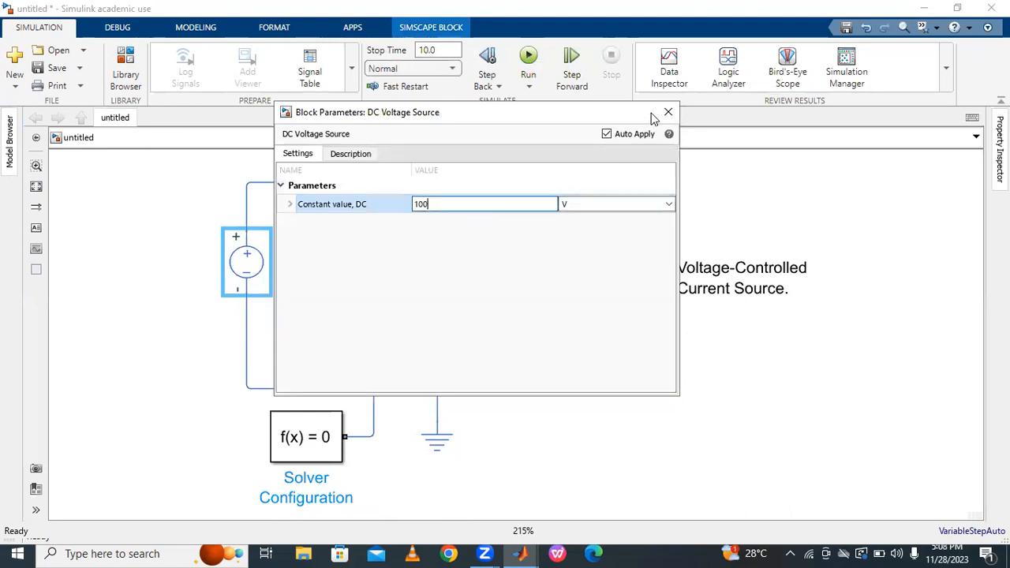
pyautogui.click(668, 112)
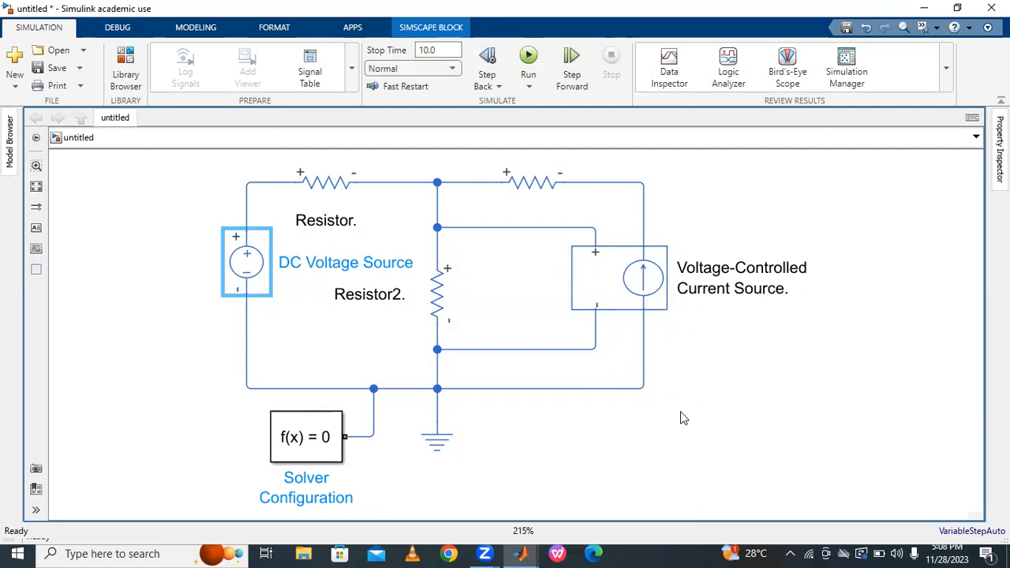
pyautogui.click(626, 427)
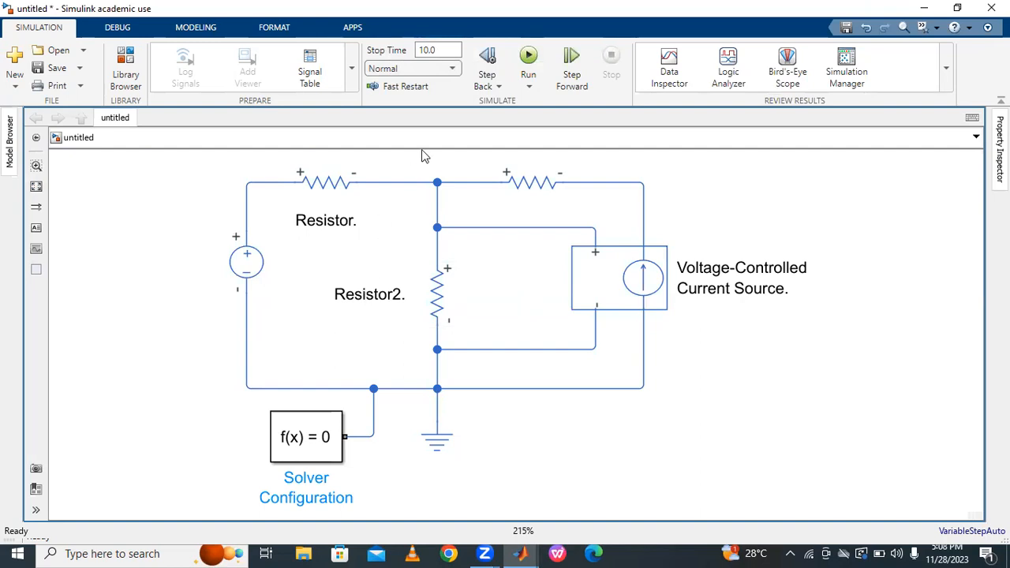
# Save the model under the file name vccs in the MATLAB documents folder
pyautogui.click(79, 70)
pyautogui.click(79, 70)
pyautogui.click(78, 70)
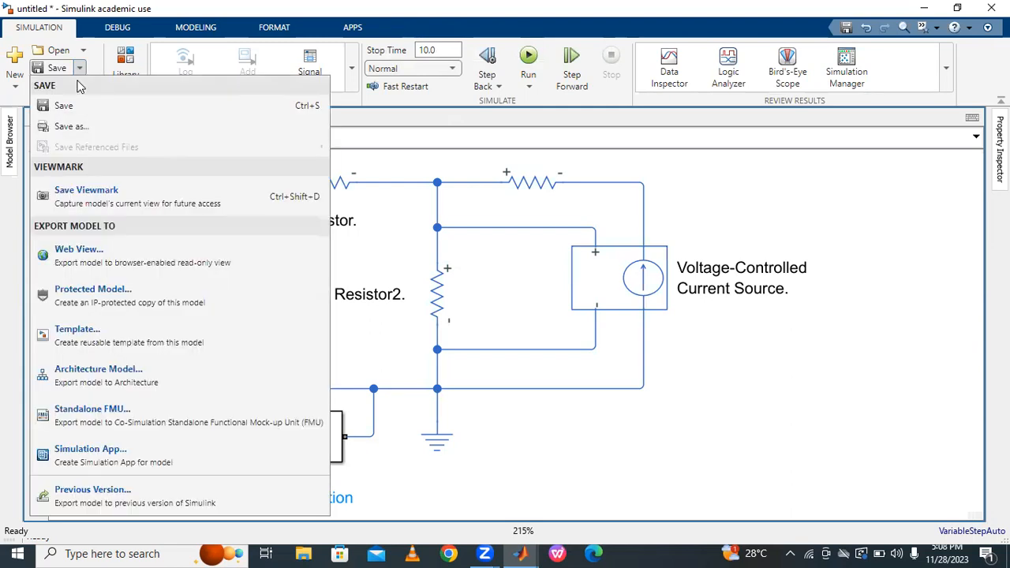
pyautogui.click(72, 127)
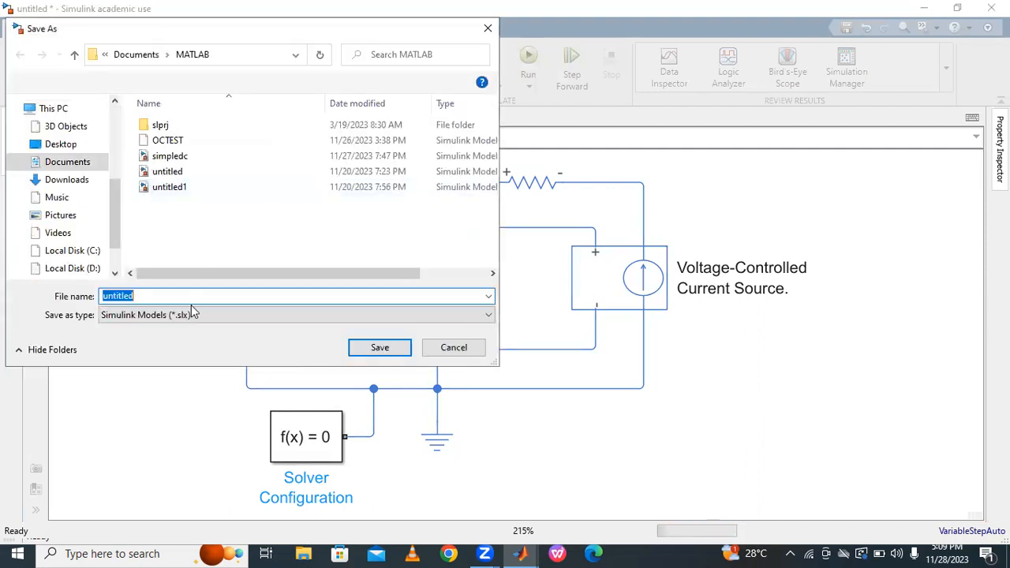
pyautogui.write('vcc')
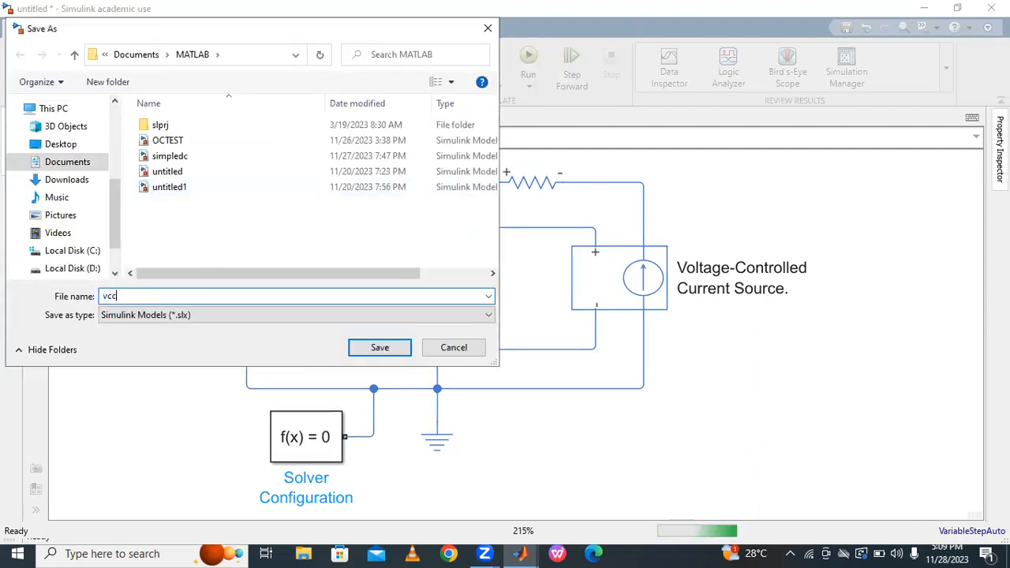
pyautogui.write('s')
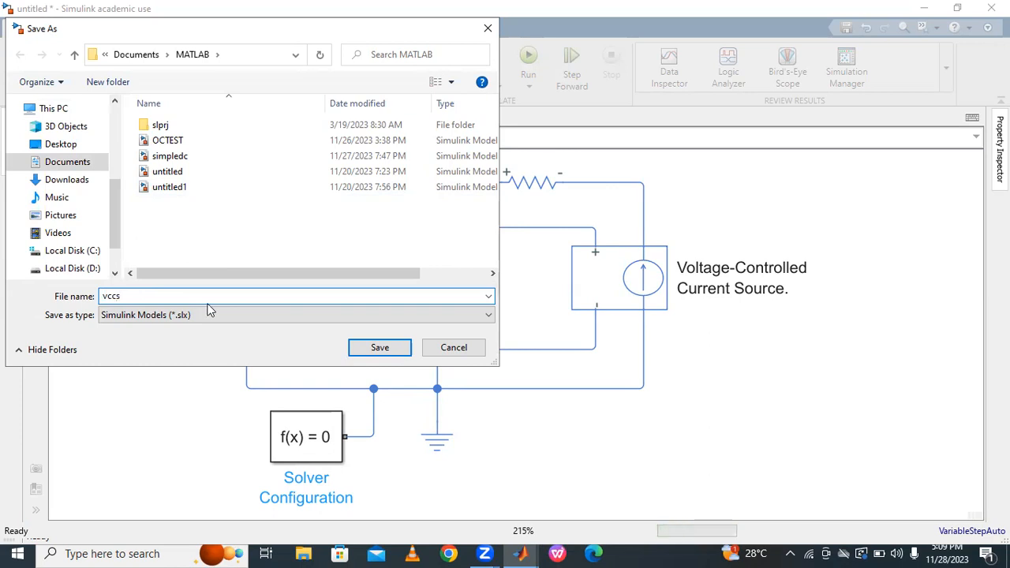
pyautogui.click(377, 348)
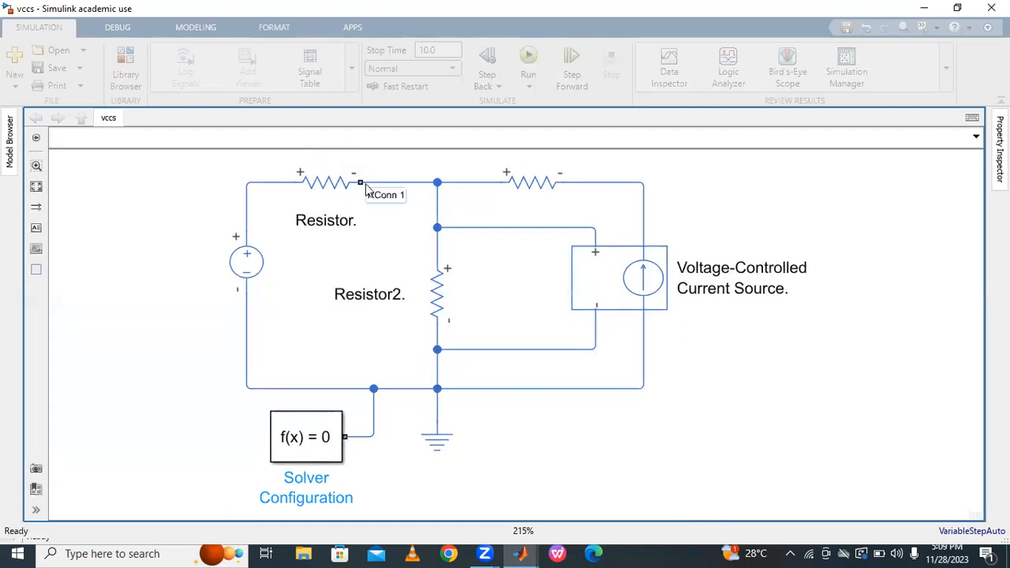
# Move the whole circuit toward the left of the canvas, leaving free space beside the Voltage-Controlled Current Source
pyautogui.click(523, 202)
pyautogui.click(532, 182)
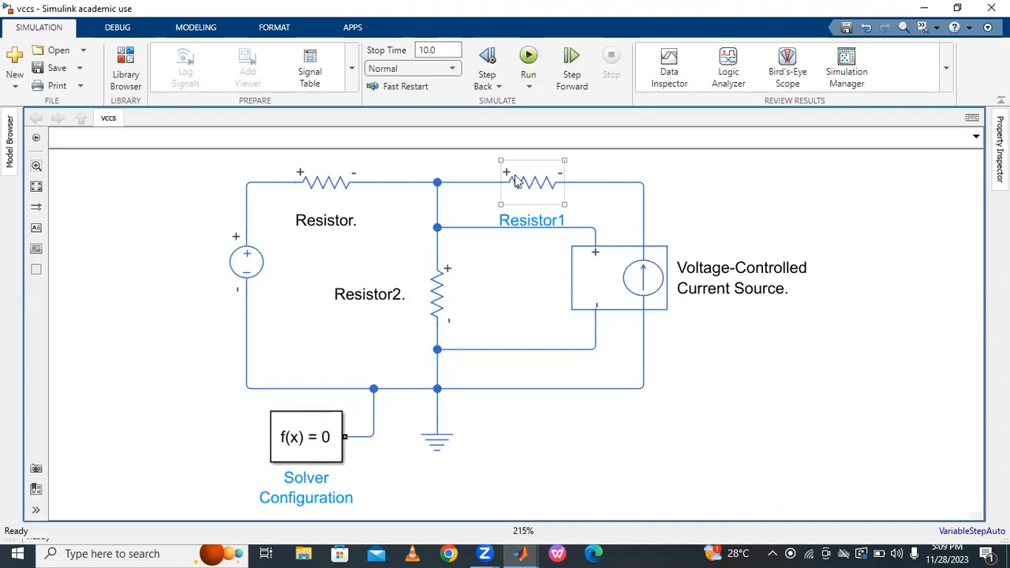
pyautogui.scroll(-2, 492, 260)
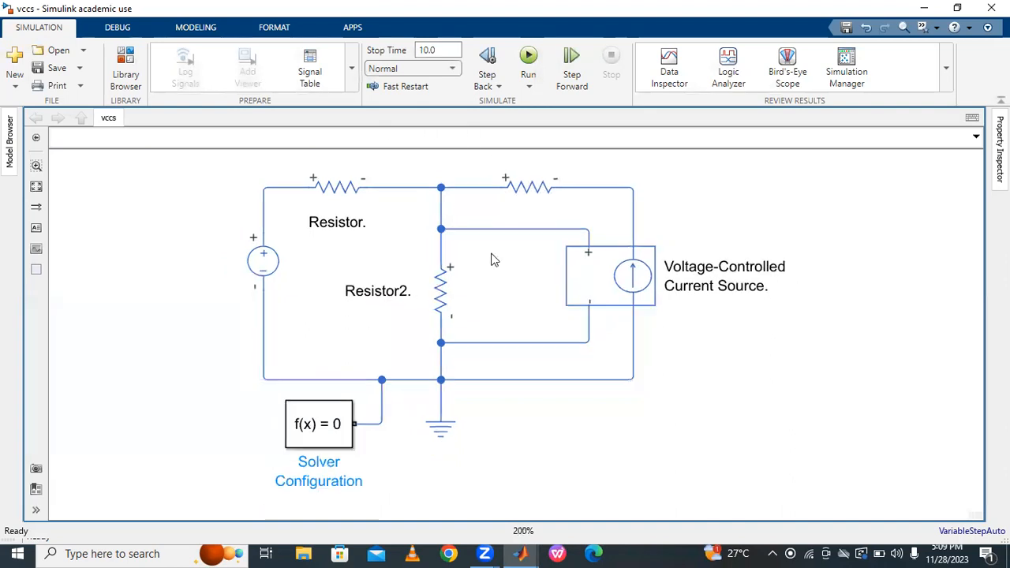
pyautogui.moveTo(266, 173); pyautogui.dragTo(711, 463)
pyautogui.moveTo(514, 200); pyautogui.dragTo(332, 247)
pyautogui.click(631, 242)
pyautogui.click(357, 241)
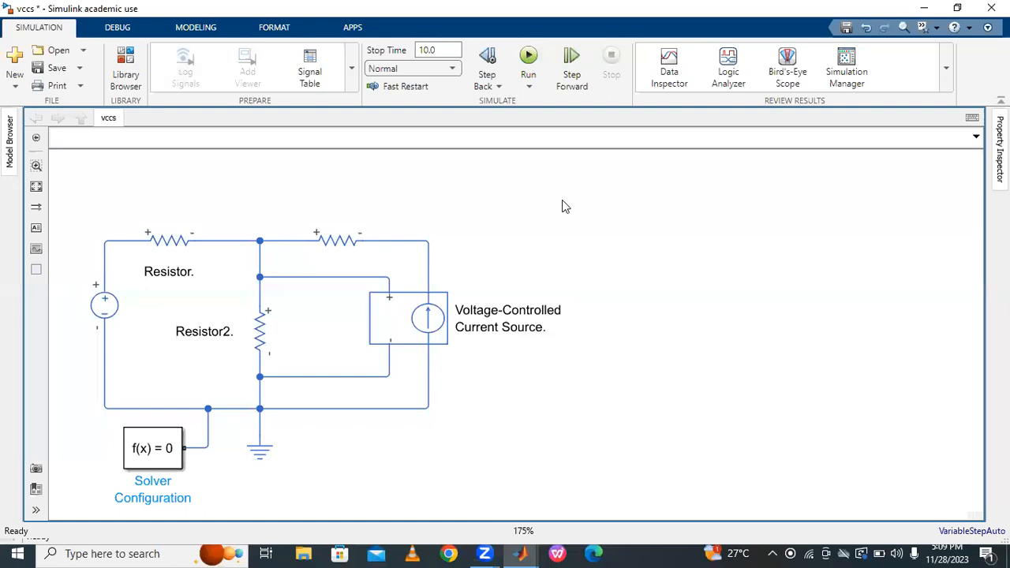
# Add a Current Sensor block from the Foundation Library in the free space beside the circuit
pyautogui.doubleClick(558, 226)
pyautogui.write('curr')
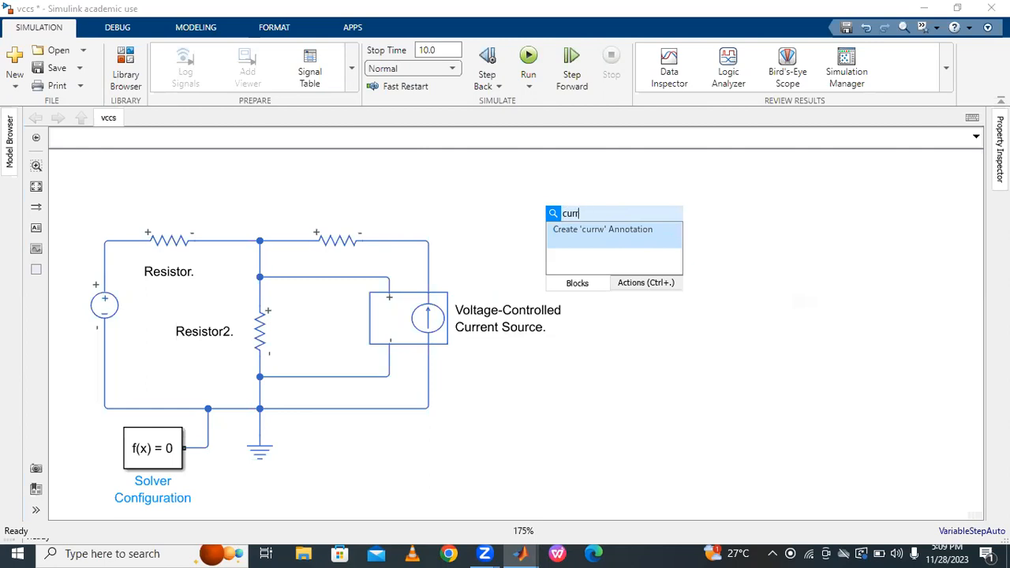
pyautogui.write('we')
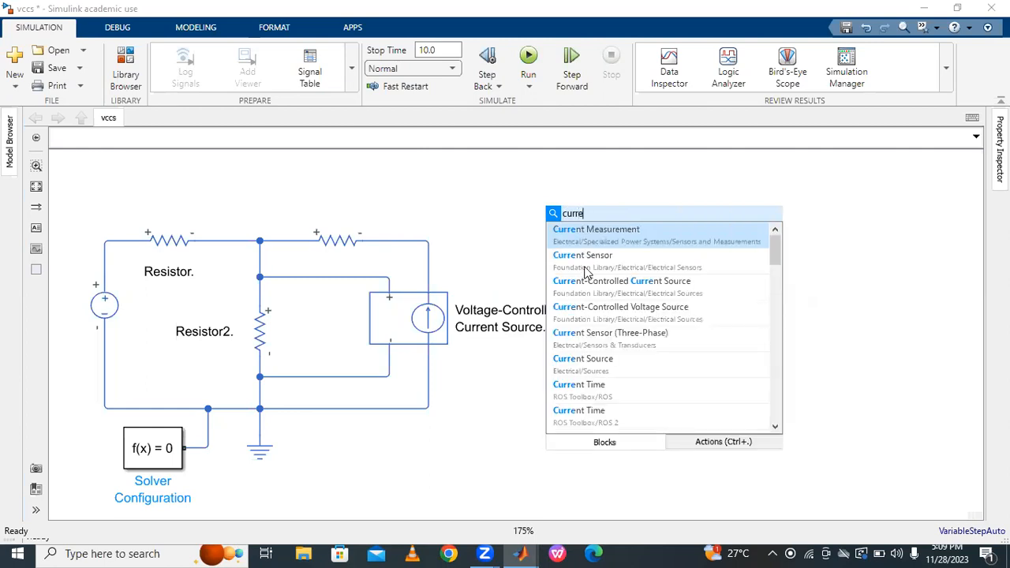
pyautogui.click(588, 259)
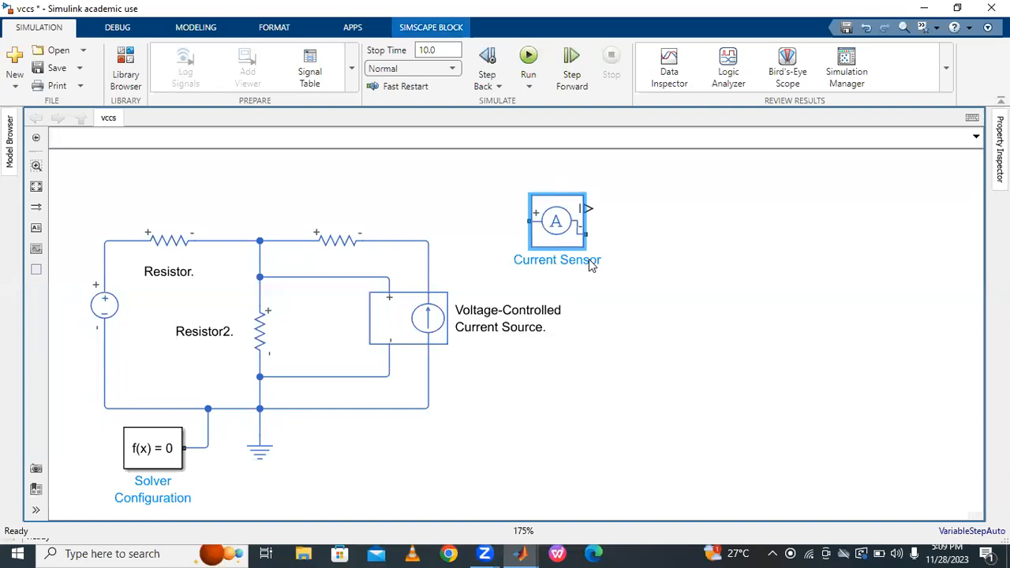
# Shift Resistor1 slightly left and delete the wire between it and the Voltage-Controlled Current Source
pyautogui.click(430, 251)
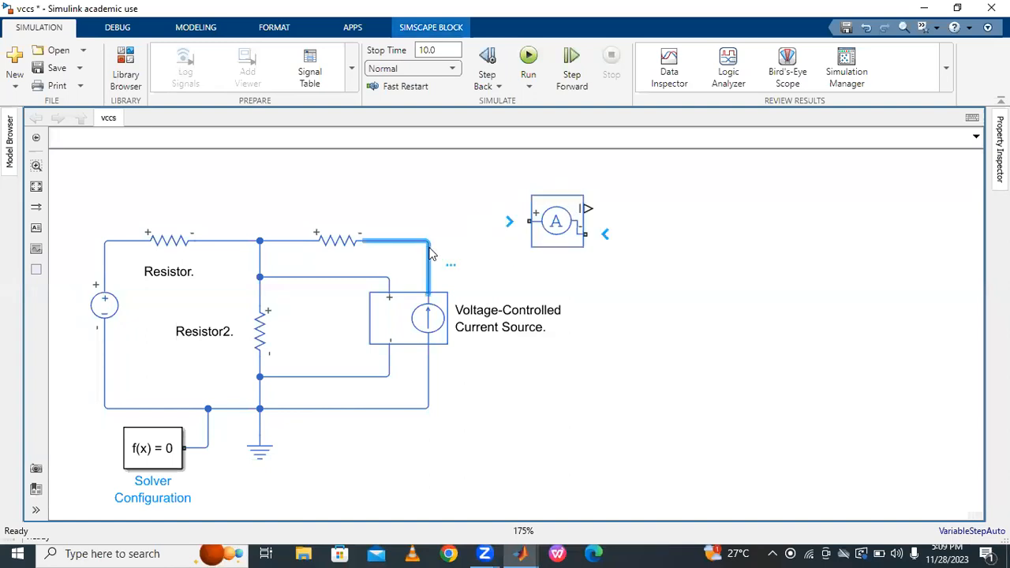
pyautogui.click(379, 220)
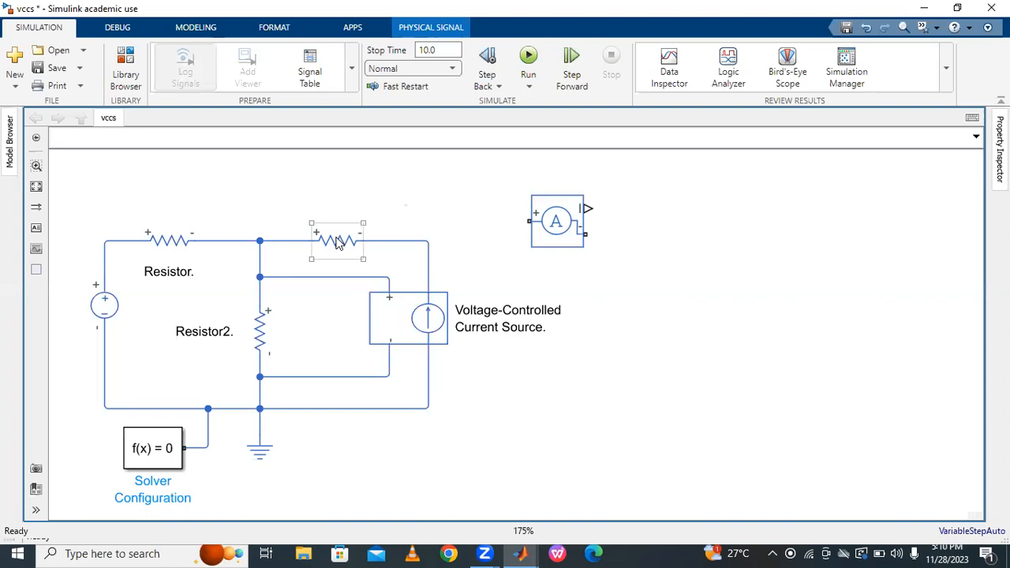
pyautogui.click(345, 238)
pyautogui.click(381, 243)
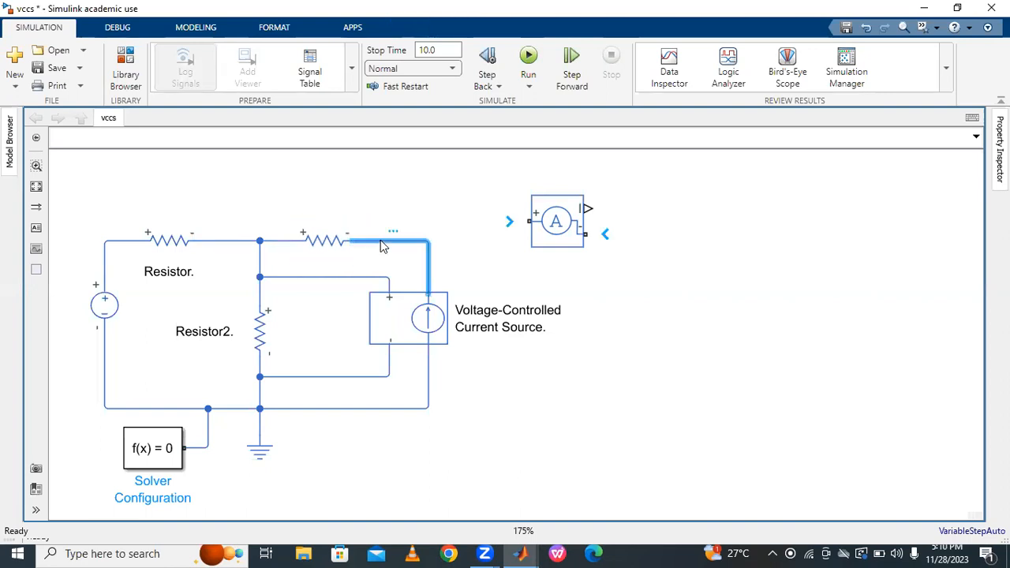
pyautogui.press('Delete')
# Connect the Current Sensor in series between Resistor1 and the upper terminal of the Voltage-Controlled Current Source
pyautogui.click(543, 224)
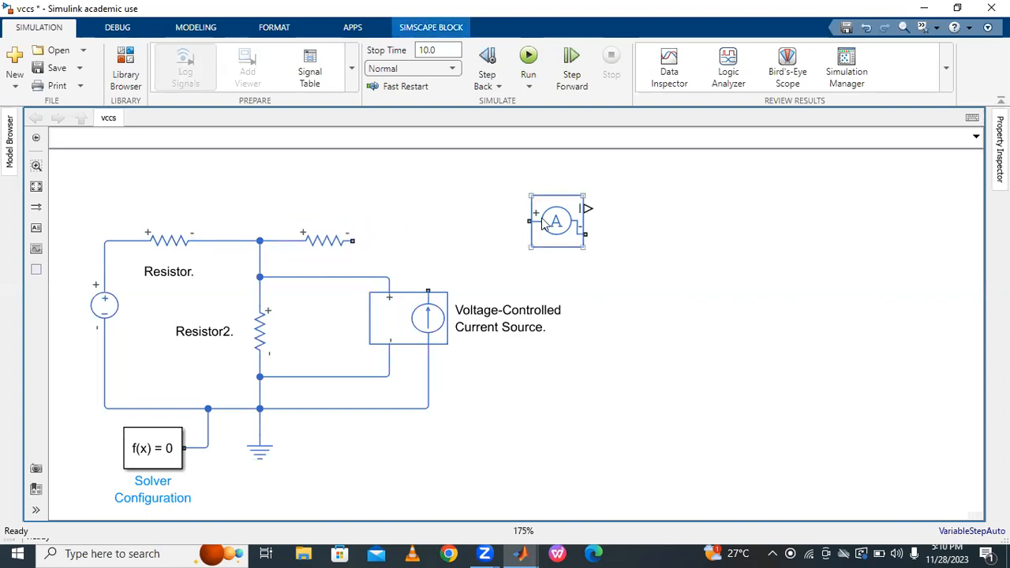
pyautogui.moveTo(557, 216); pyautogui.dragTo(355, 241)
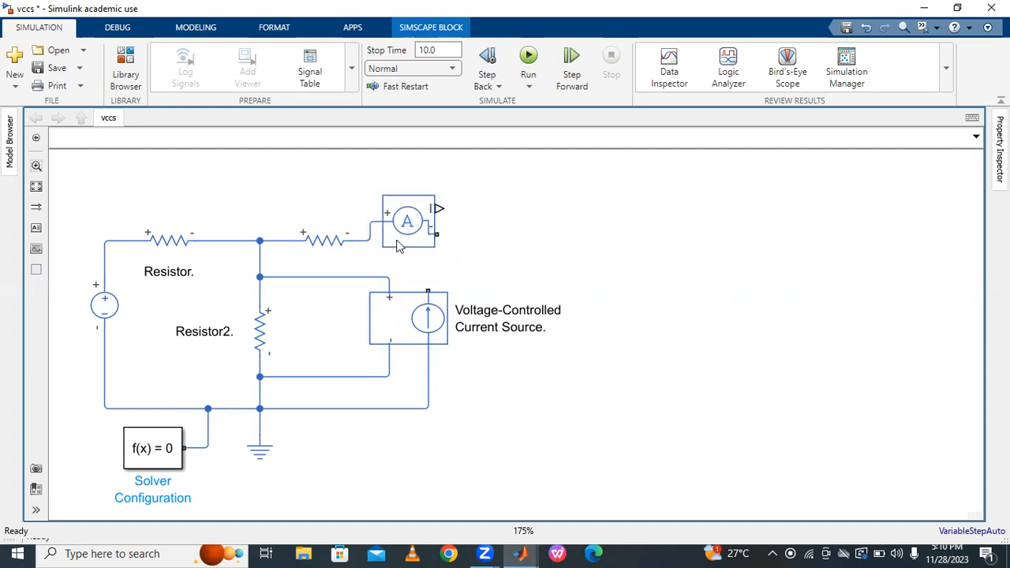
pyautogui.moveTo(438, 229)
pyautogui.mouseDown()
pyautogui.moveTo(447, 241)
pyautogui.moveTo(428, 291)
pyautogui.mouseUp()
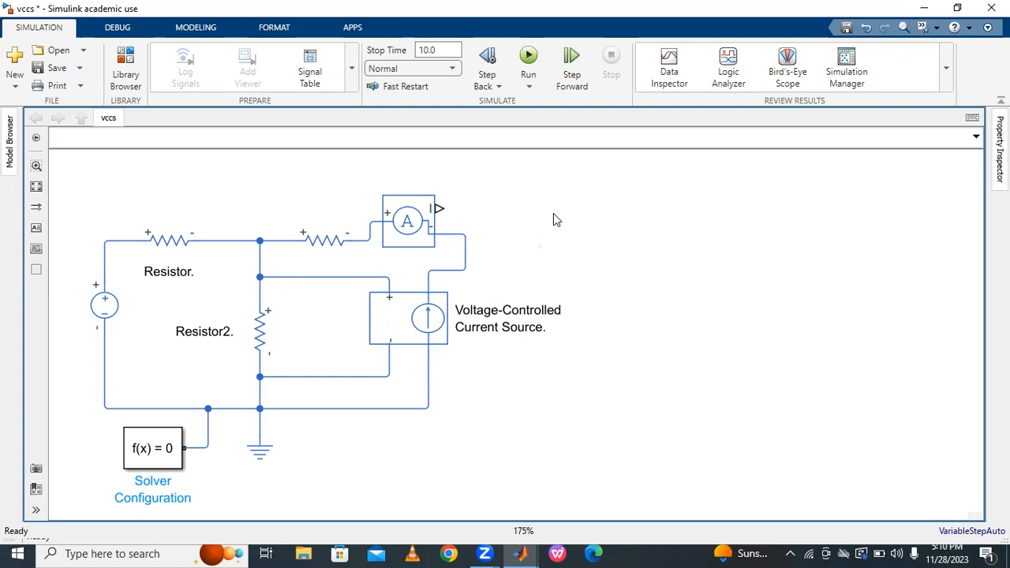
# Add a PS-Simulink Converter and attach it to the Current Sensor's measurement output
pyautogui.doubleClick(591, 216)
pyautogui.write('ps')
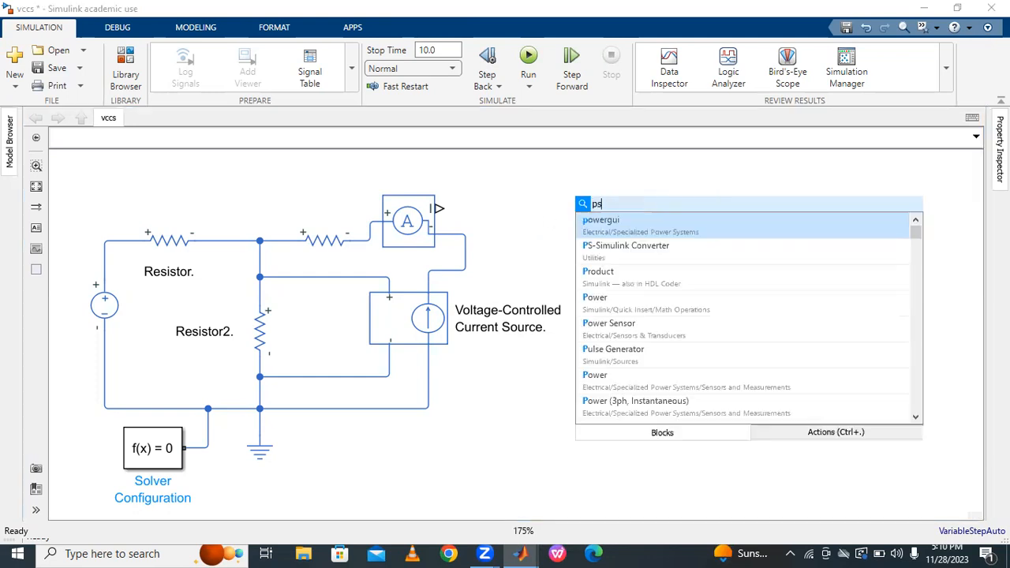
pyautogui.click(616, 220)
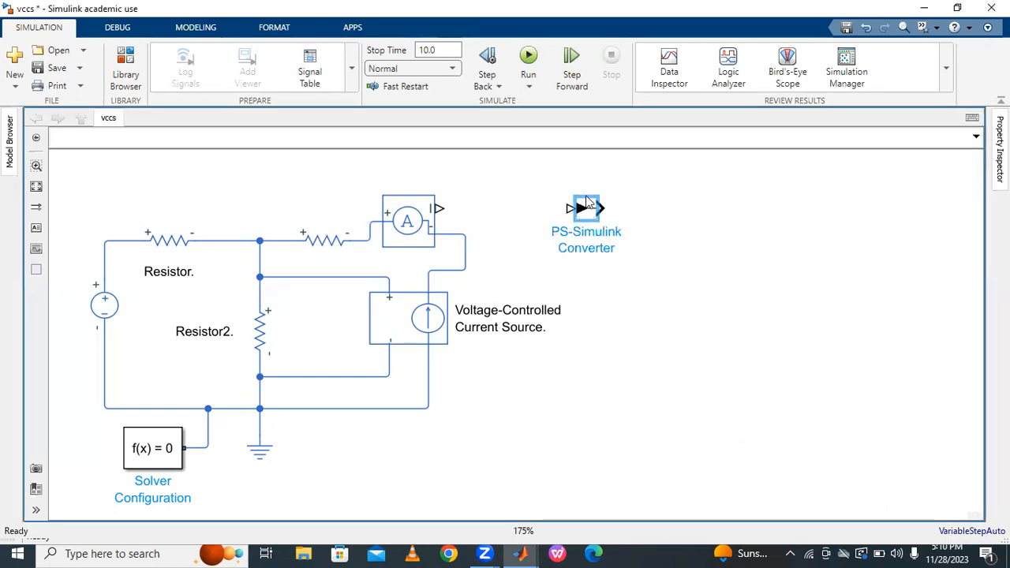
pyautogui.moveTo(586, 213); pyautogui.dragTo(462, 208)
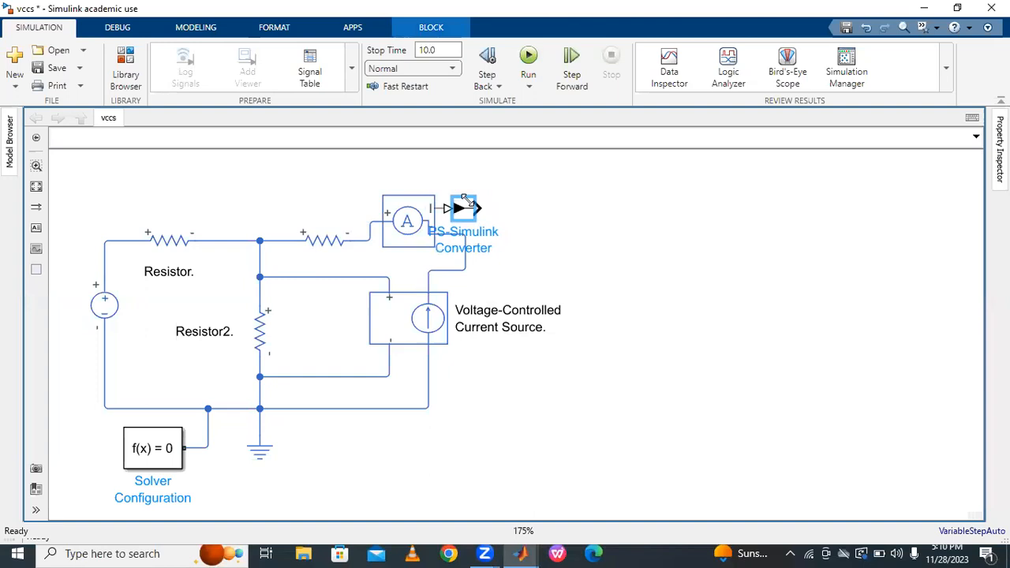
# Add a Simulink Display block, connect it to the PS-Simulink Converter's output and make it narrower
pyautogui.doubleClick(597, 213)
pyautogui.write('displ')
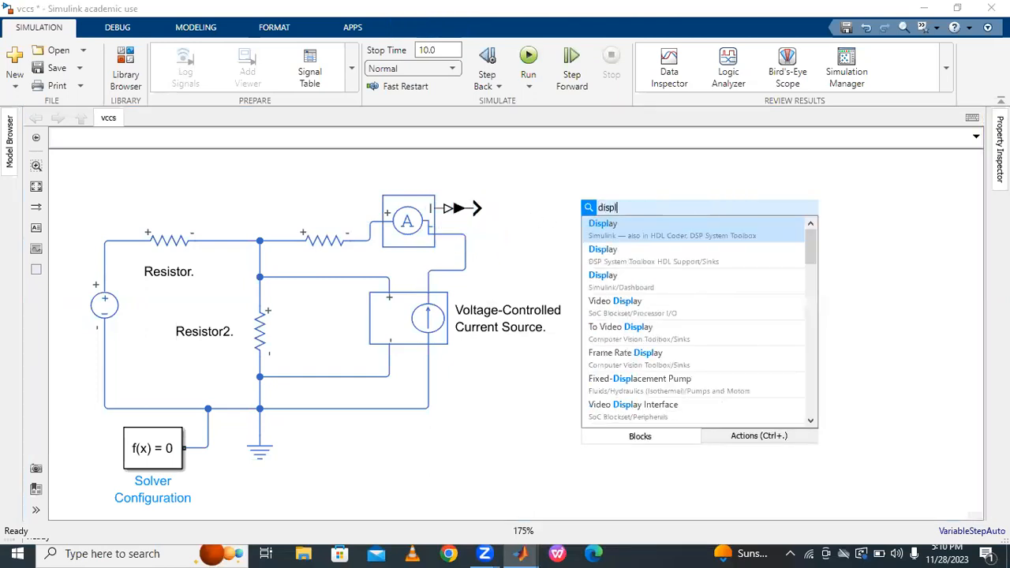
pyautogui.click(645, 235)
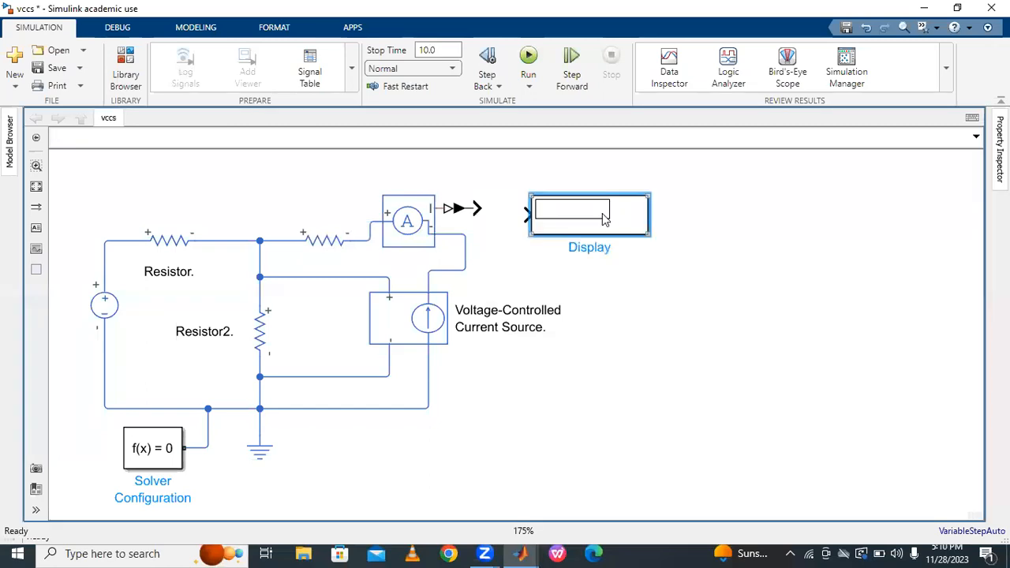
pyautogui.moveTo(584, 214); pyautogui.dragTo(536, 216)
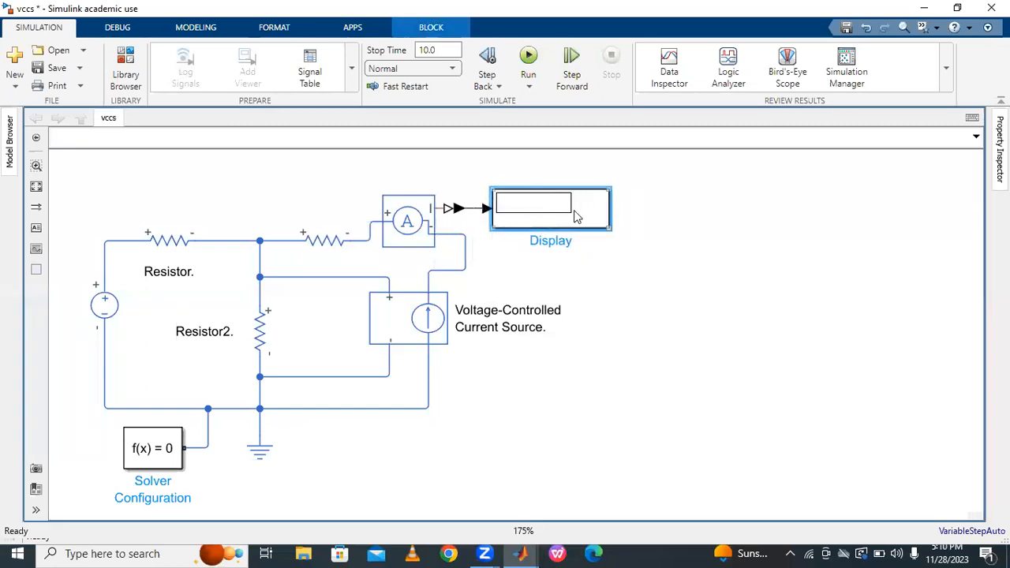
pyautogui.moveTo(613, 188); pyautogui.dragTo(570, 190)
pyautogui.click(699, 275)
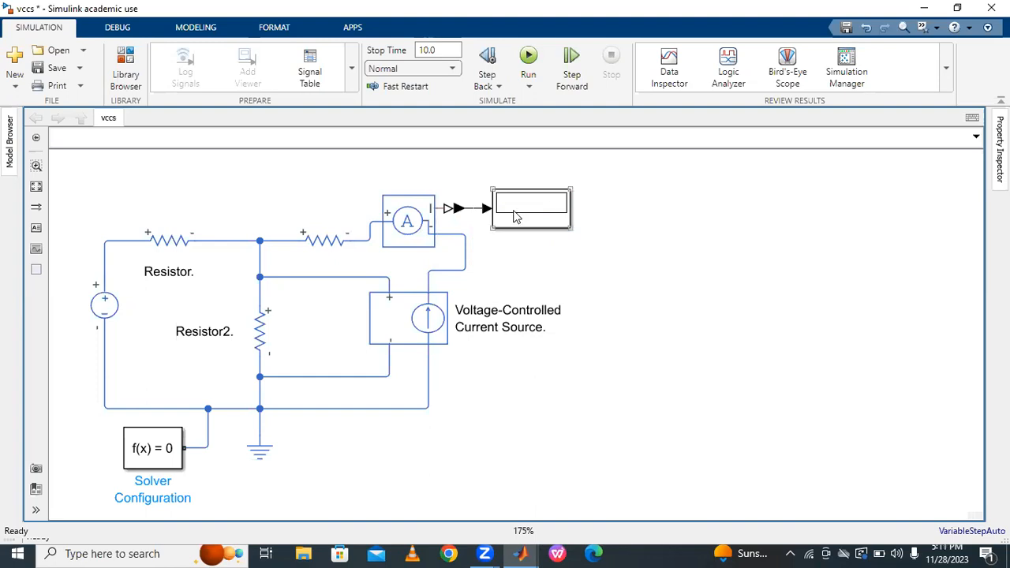
# Add a Voltage Sensor block from the Foundation Library and place it above the top wire, between the two horizontal resistors
pyautogui.click(336, 247)
pyautogui.click(296, 207)
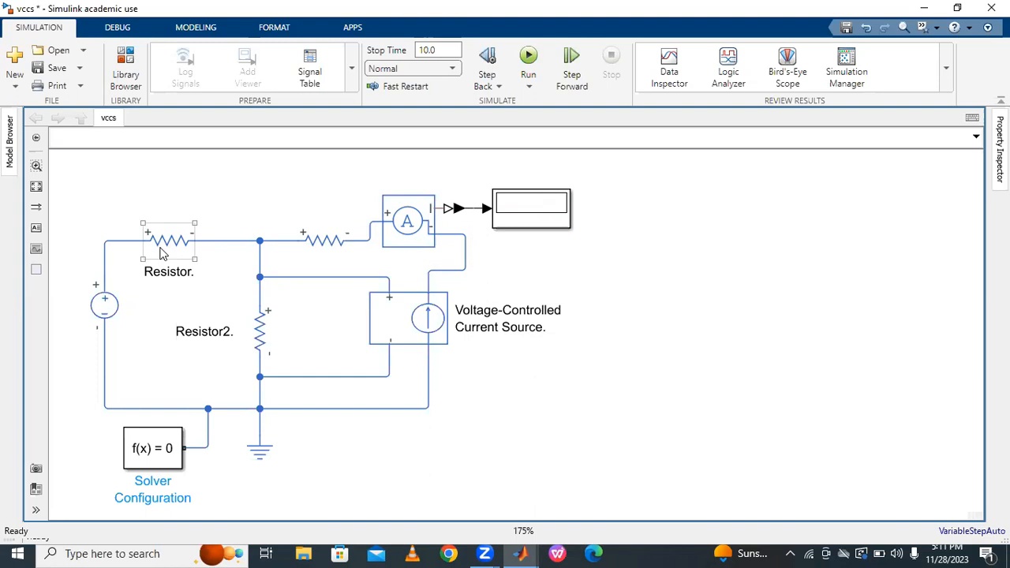
pyautogui.doubleClick(246, 174)
pyautogui.write('volta')
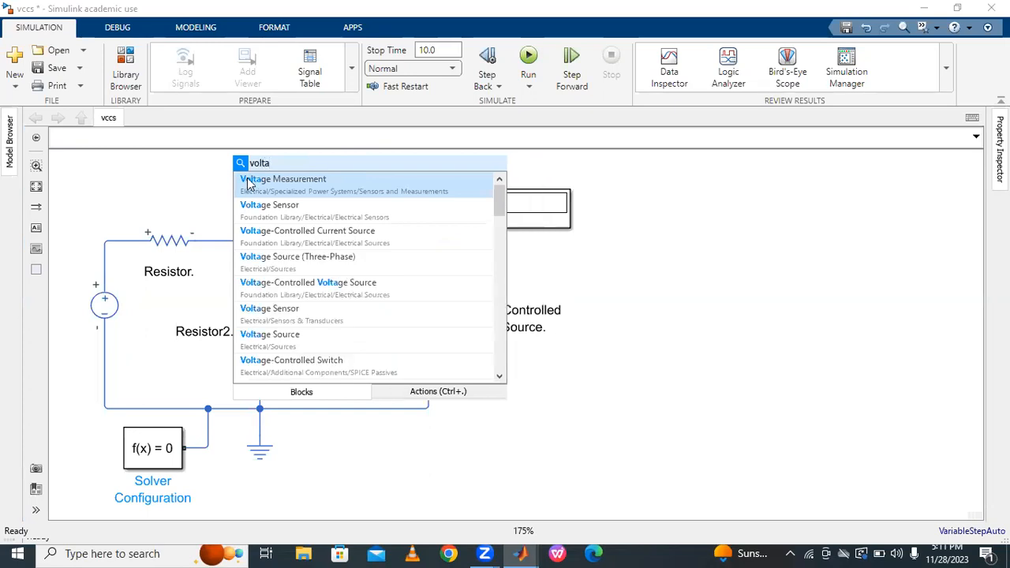
pyautogui.click(268, 207)
pyautogui.moveTo(263, 175)
pyautogui.mouseDown()
pyautogui.moveTo(252, 203)
pyautogui.moveTo(250, 188)
pyautogui.mouseUp()
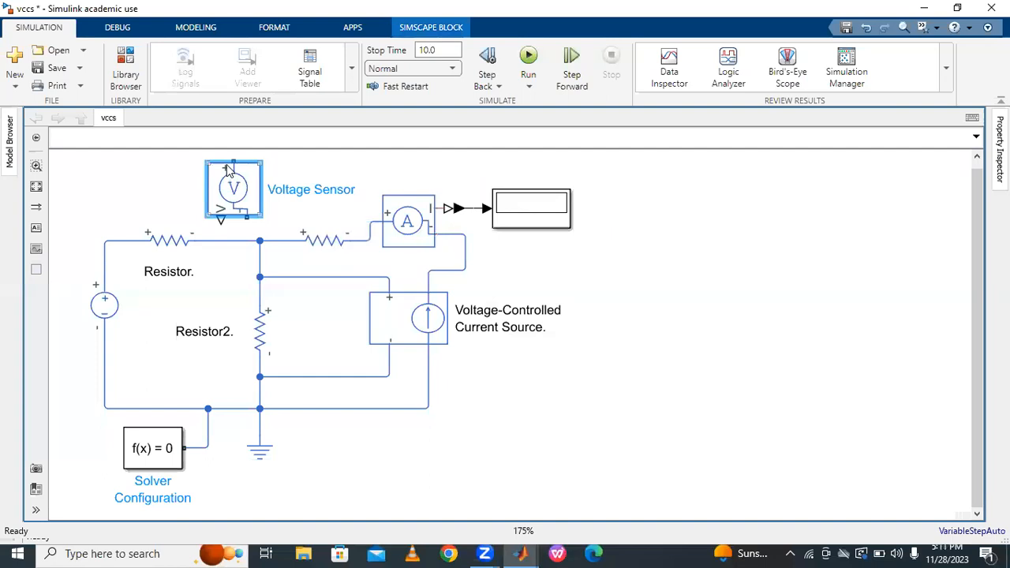
pyautogui.click(38, 186)
pyautogui.click(491, 169)
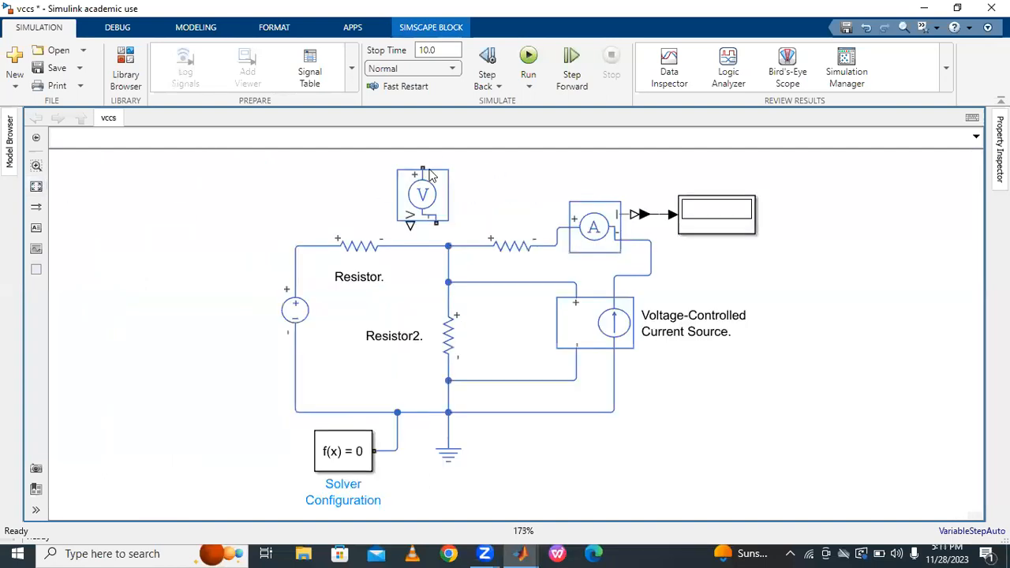
# Connect the Voltage Sensor in parallel across the first horizontal resistor and attach a PS-Simulink Converter to its V output
pyautogui.moveTo(422, 166)
pyautogui.mouseDown()
pyautogui.moveTo(354, 151)
pyautogui.moveTo(326, 174)
pyautogui.moveTo(318, 283)
pyautogui.mouseUp()
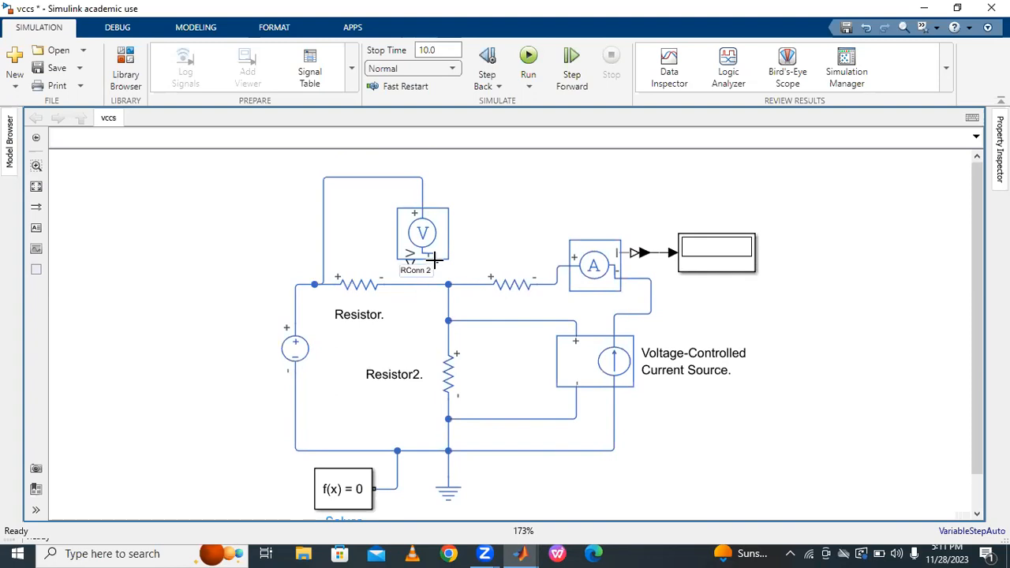
pyautogui.moveTo(434, 258)
pyautogui.mouseDown()
pyautogui.moveTo(397, 289)
pyautogui.moveTo(436, 284)
pyautogui.mouseUp()
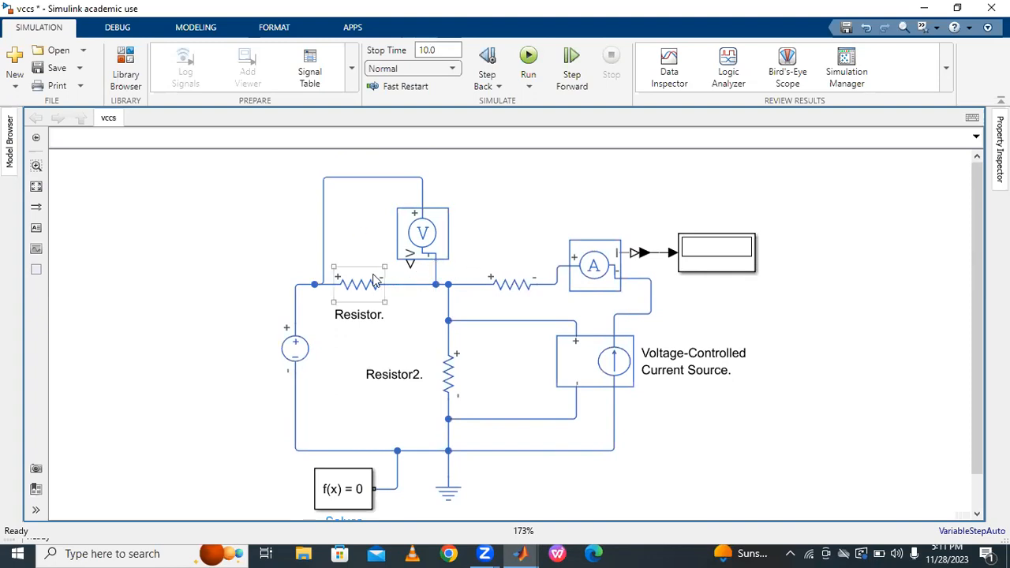
pyautogui.doubleClick(500, 195)
pyautogui.write('p')
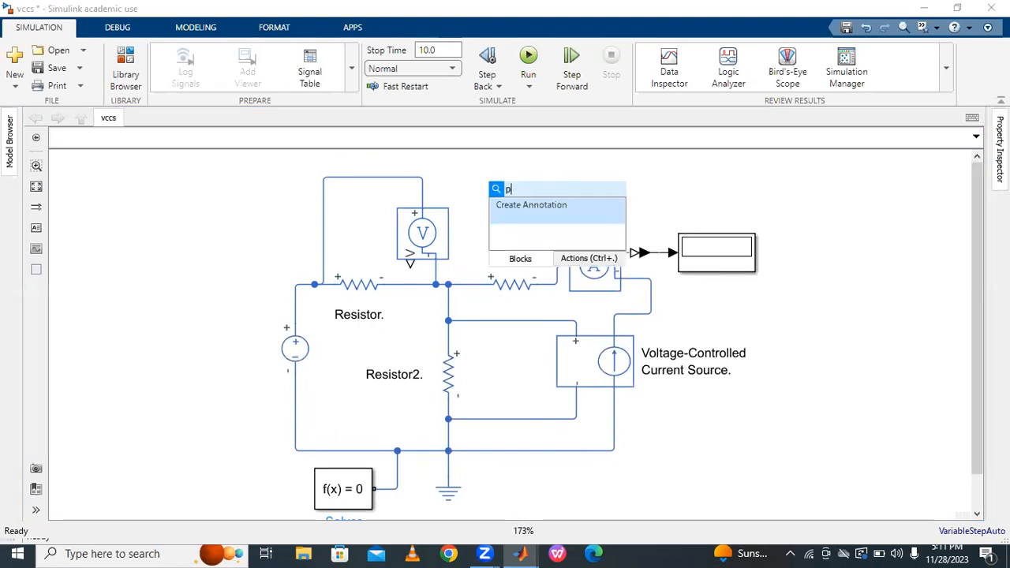
pyautogui.write('s')
pyautogui.press('Escape')
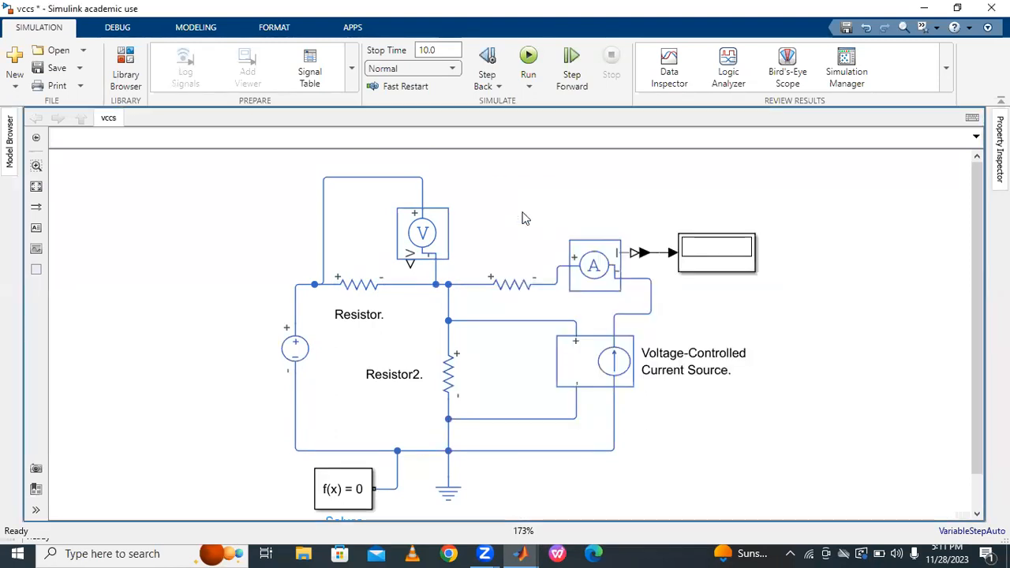
pyautogui.moveTo(505, 197); pyautogui.dragTo(409, 263)
# Copy the Display block onto the new converter's output and raise the Voltage Sensor further above the top wire
pyautogui.moveTo(705, 253); pyautogui.dragTo(550, 201)
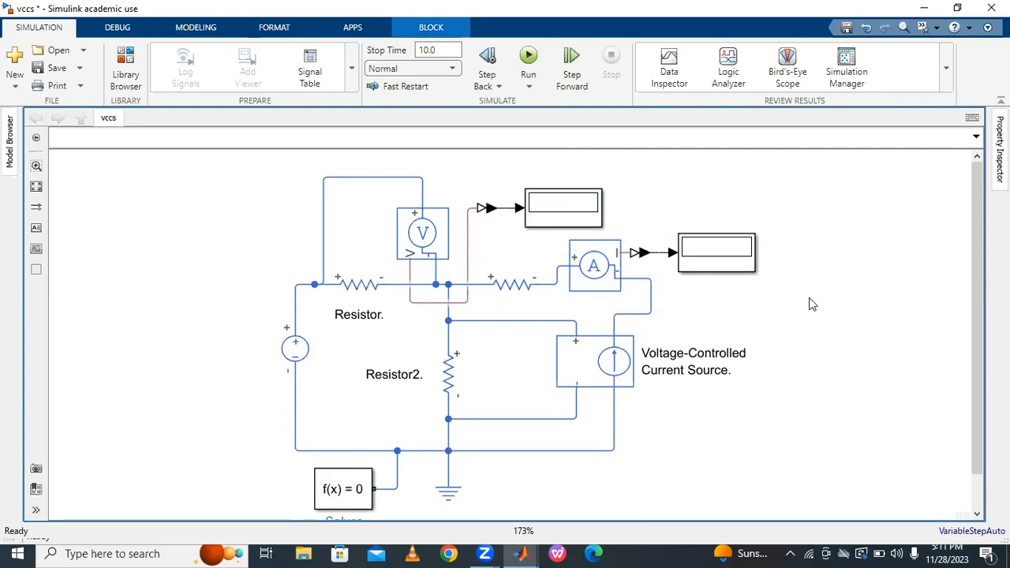
pyautogui.click(440, 249)
pyautogui.moveTo(435, 230); pyautogui.dragTo(470, 257)
pyautogui.click(516, 251)
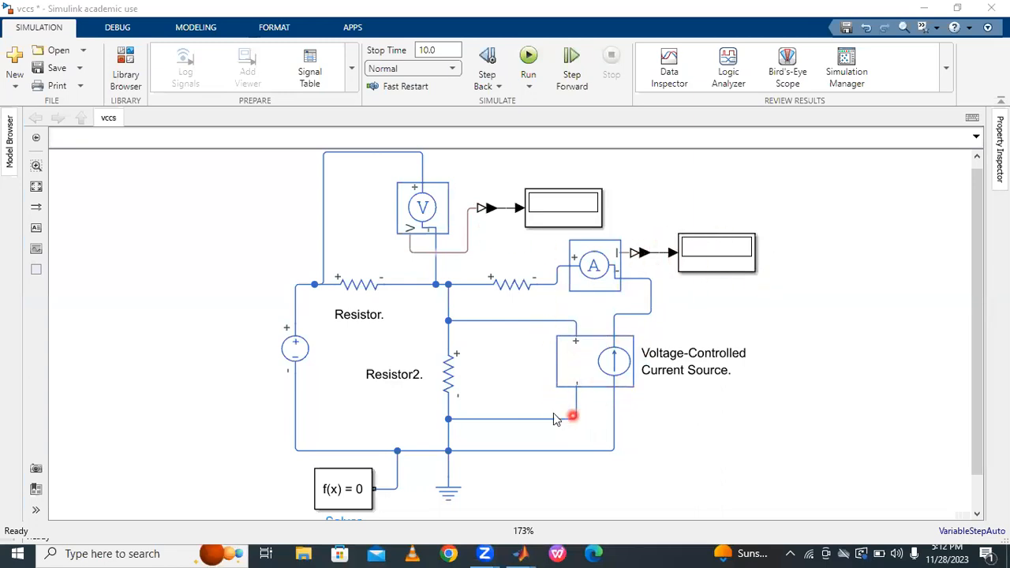
# Run the simulation of the instrumented Voltage-Controlled Current Source circuit
pyautogui.click(37, 187)
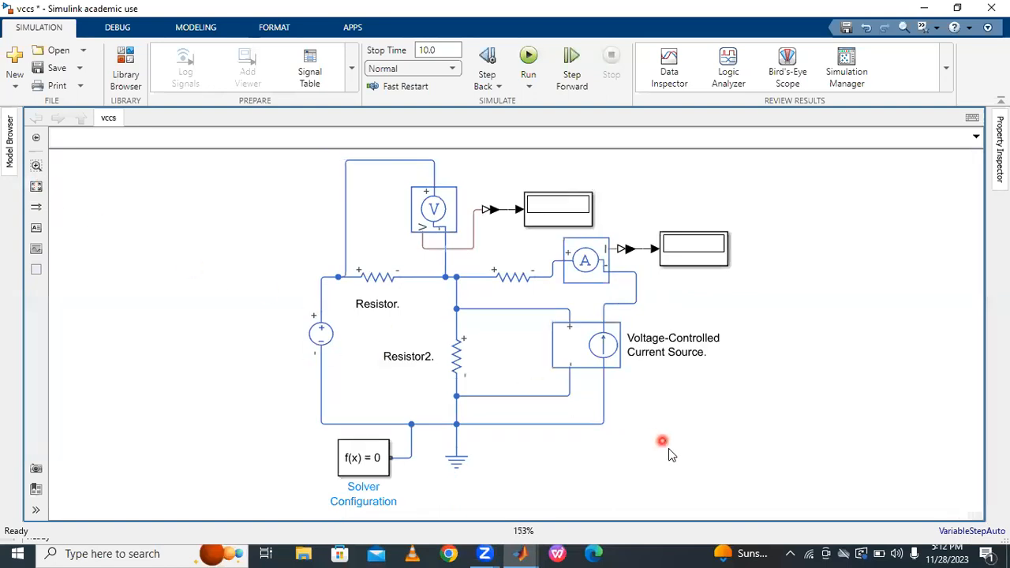
pyautogui.click(529, 59)
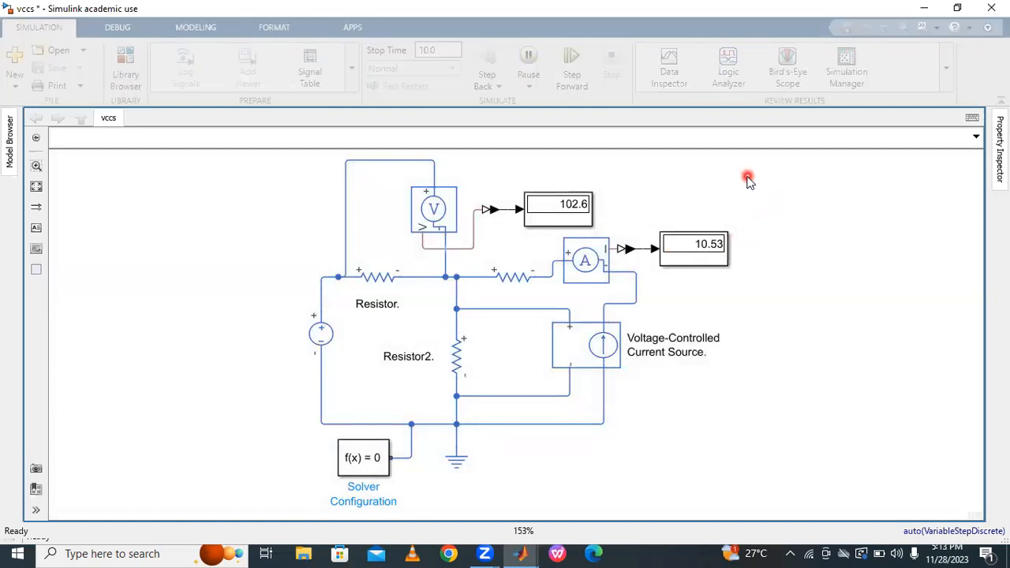
# Examine the Voltage Sensor's display for the first resistor and the Current Sensor's display for the second resistor's branch
pyautogui.click(430, 226)
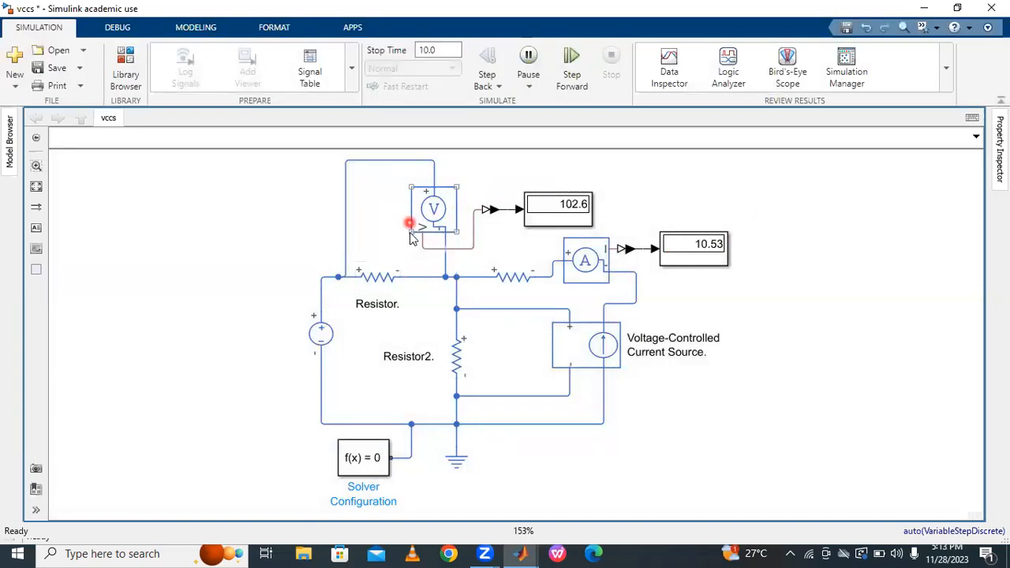
pyautogui.click(572, 218)
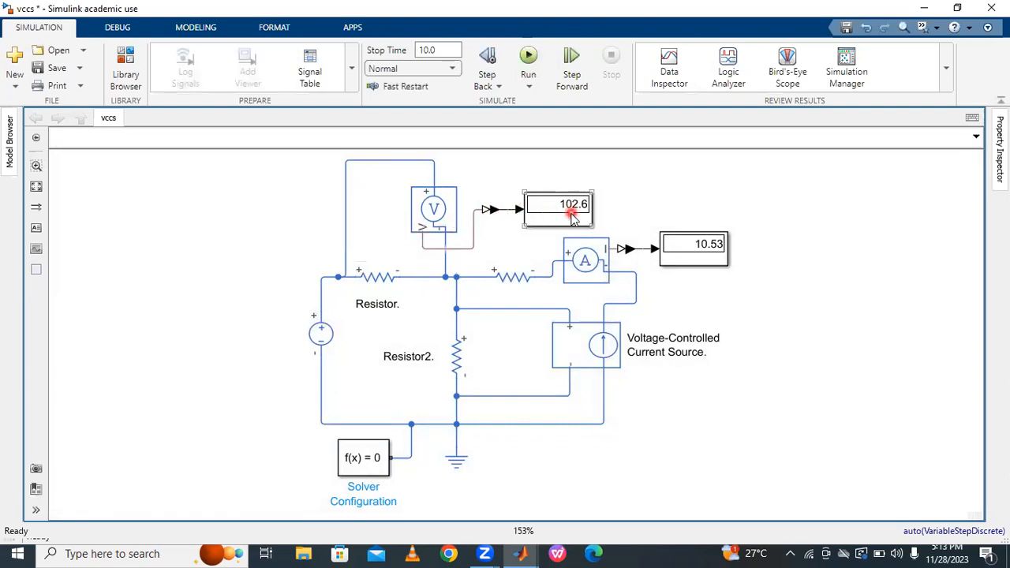
pyautogui.click(392, 291)
pyautogui.click(515, 276)
pyautogui.click(704, 258)
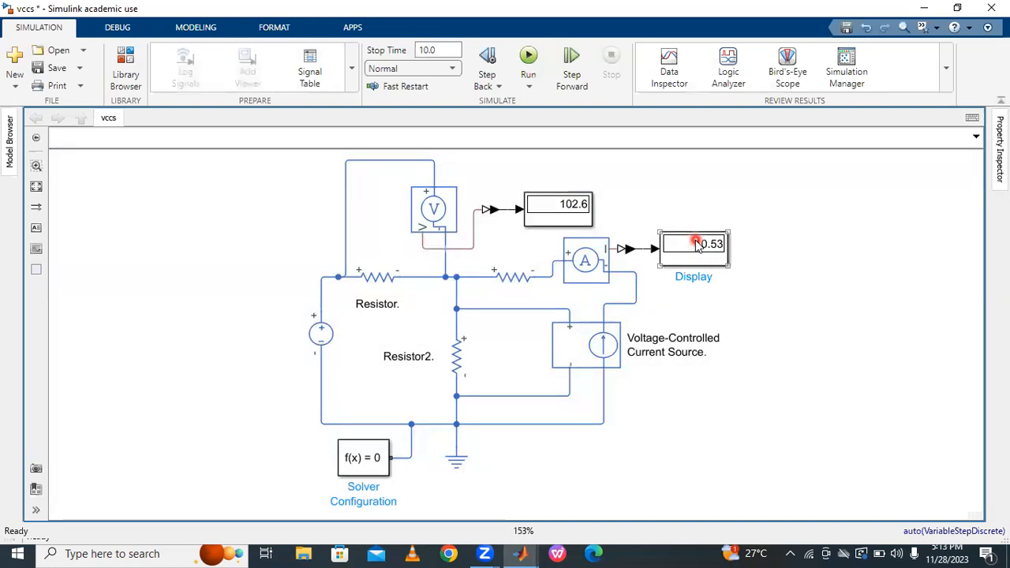
pyautogui.click(714, 373)
pyautogui.click(702, 362)
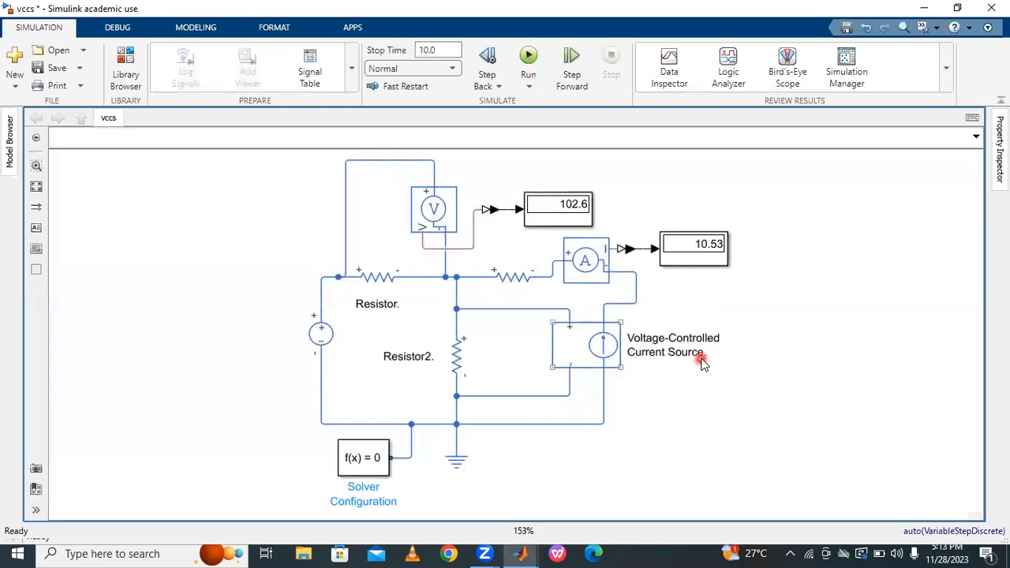
pyautogui.click(714, 387)
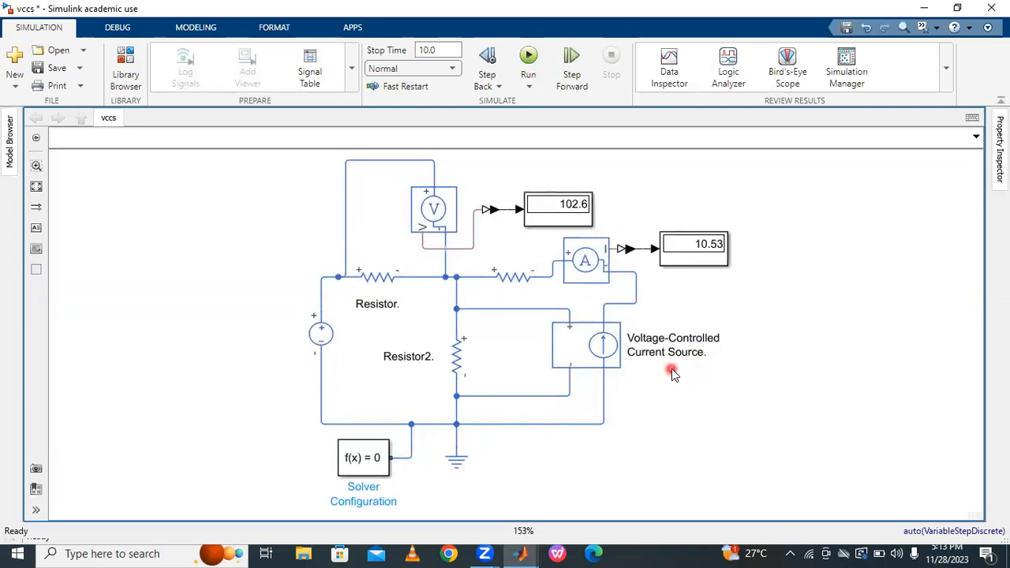
# Move the whole circuit to the left edge of the canvas to free space beside it
pyautogui.scroll(-2, 778, 350)
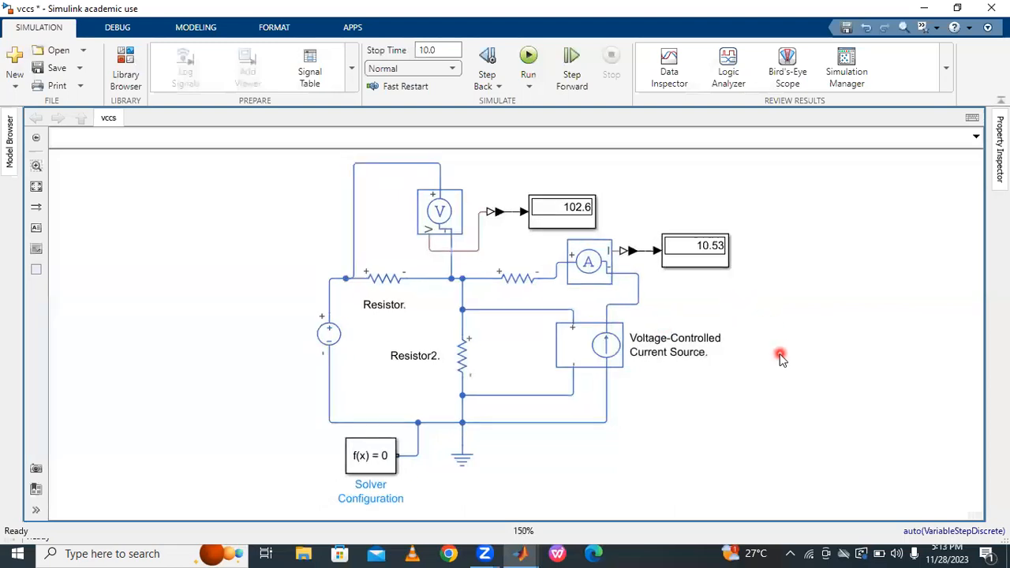
pyautogui.moveTo(354, 187); pyautogui.dragTo(748, 480)
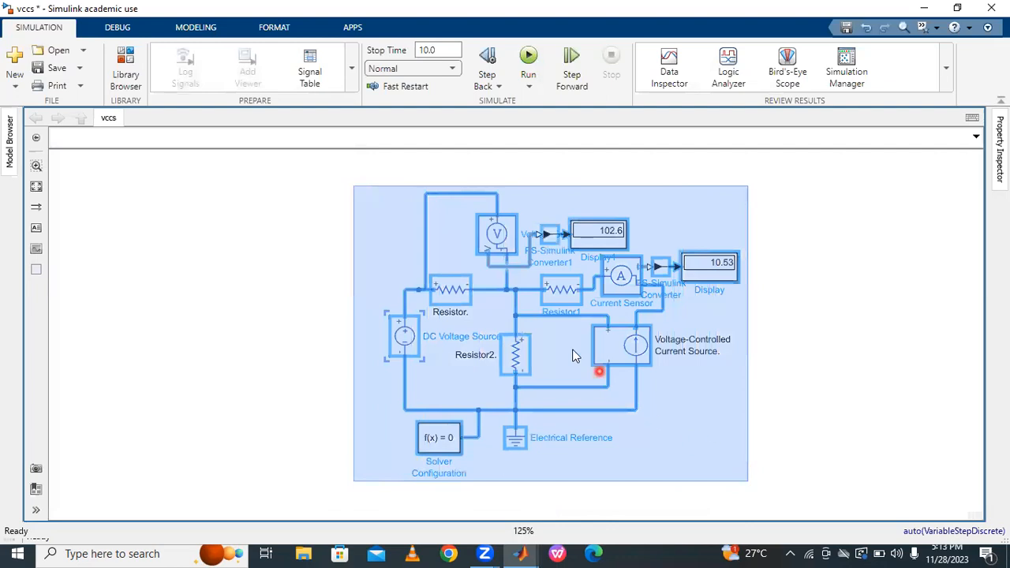
pyautogui.moveTo(566, 345); pyautogui.dragTo(352, 331)
pyautogui.moveTo(370, 169); pyautogui.dragTo(751, 440)
pyautogui.moveTo(590, 195); pyautogui.dragTo(255, 224)
pyautogui.click(529, 261)
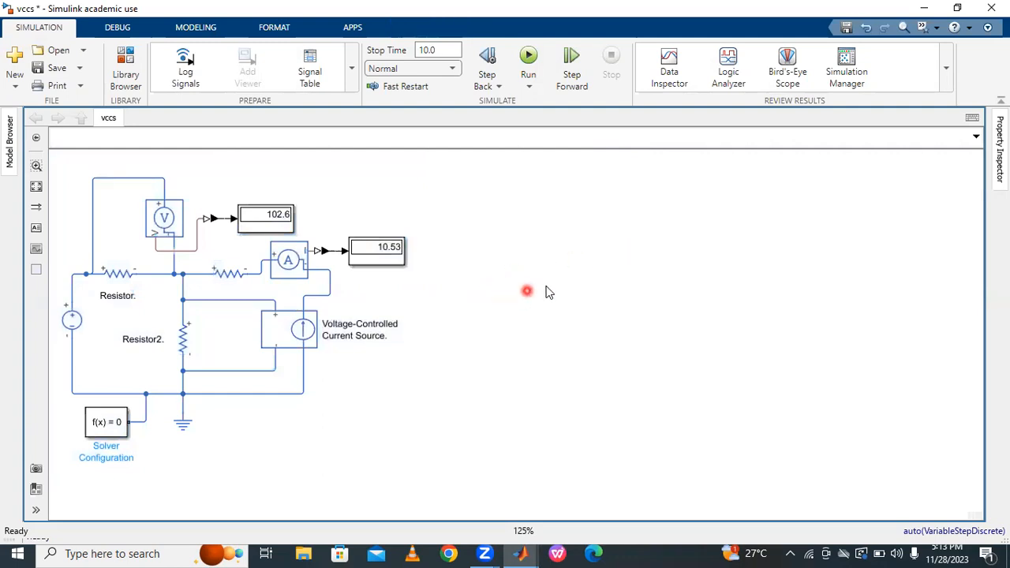
# Add a Voltage-Controlled Voltage Source block from the Foundation Library and place it well to the right of the existing circuit
pyautogui.doubleClick(630, 247)
pyautogui.write('voltage c')
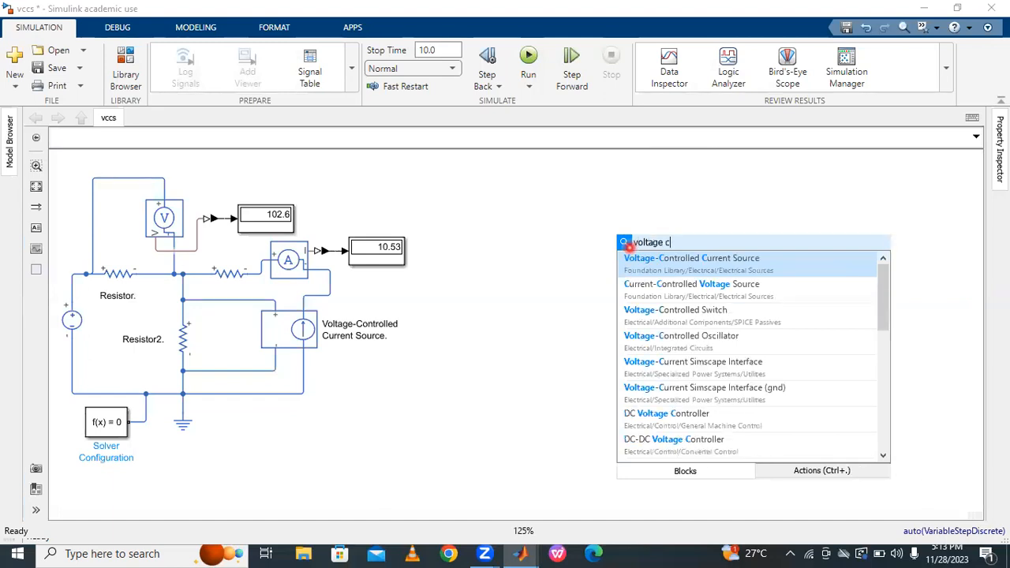
pyautogui.write('ontroll')
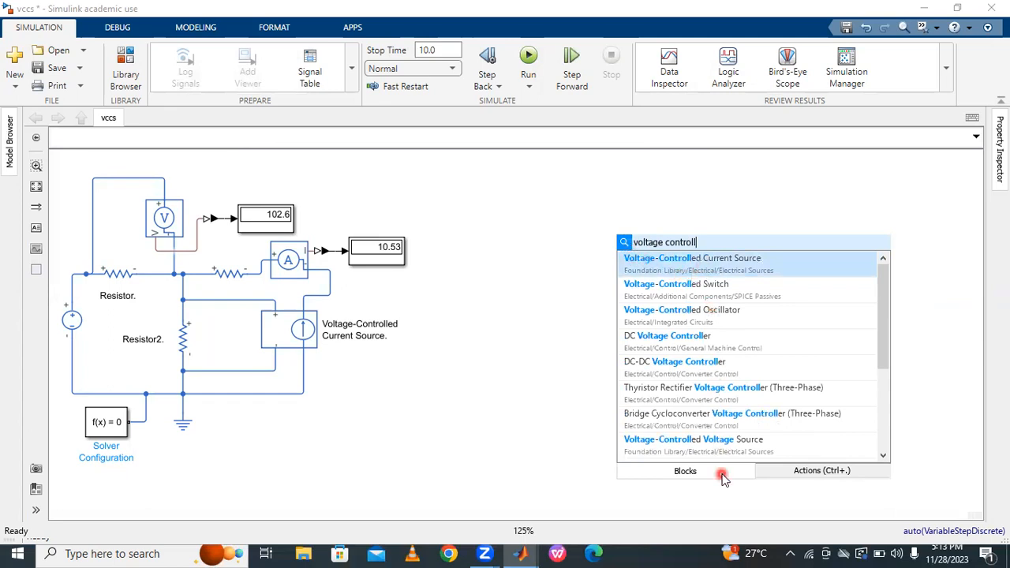
pyautogui.click(722, 442)
pyautogui.moveTo(633, 254); pyautogui.dragTo(788, 359)
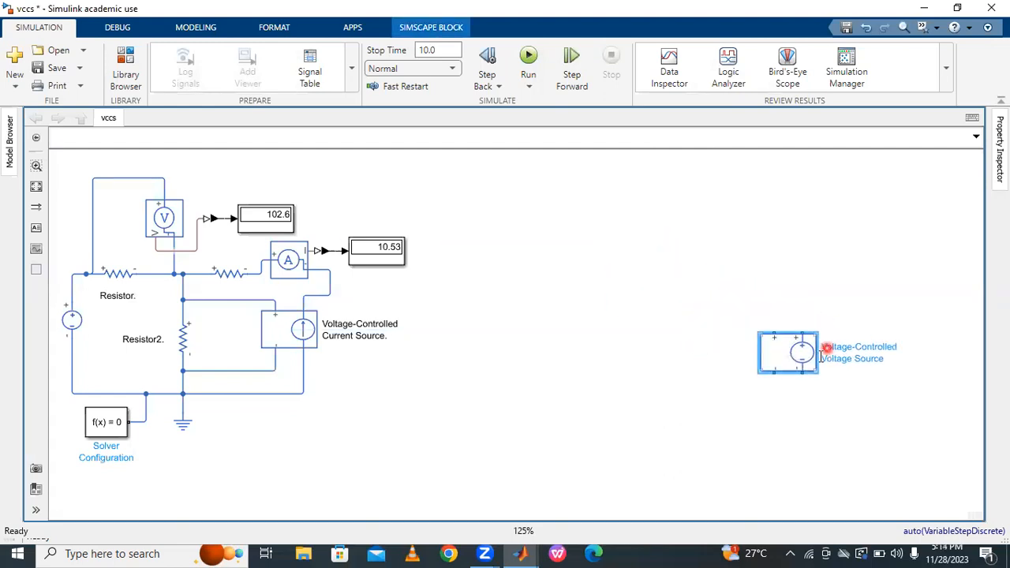
# Rename the new block "Voltage-Controlled Voltage Source." with a trailing period and move it slightly upward
pyautogui.click(879, 359)
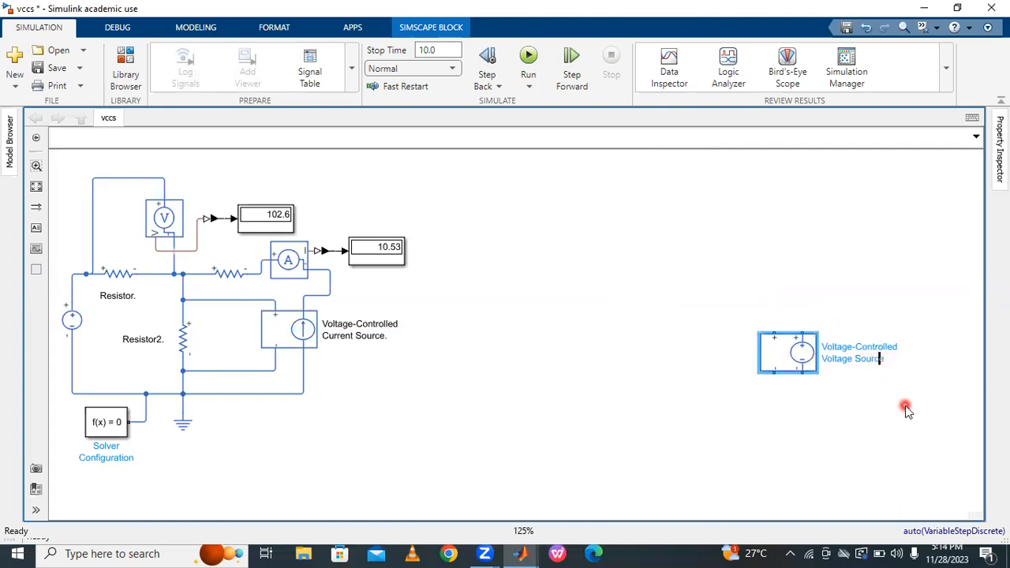
pyautogui.write('.')
pyautogui.click(847, 425)
pyautogui.moveTo(781, 349); pyautogui.dragTo(781, 303)
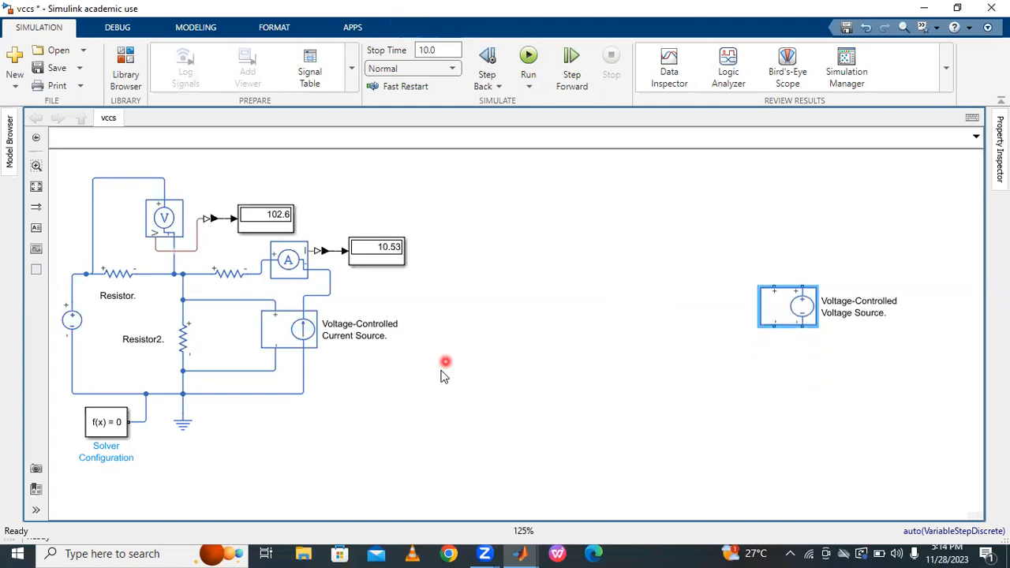
# Delete the entire Voltage-Controlled Current Source circuit and move the Voltage-Controlled Voltage Source toward the canvas centre
pyautogui.moveTo(392, 442); pyautogui.dragTo(75, 192)
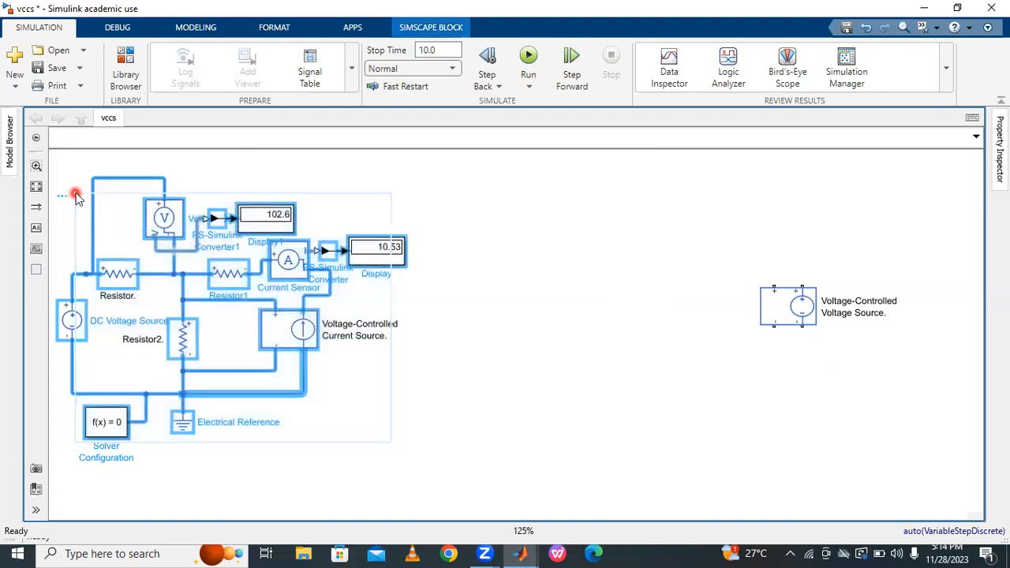
pyautogui.press('Delete')
pyautogui.moveTo(779, 308); pyautogui.dragTo(590, 310)
# Add a DC Voltage Source block and place it to the left of the Voltage-Controlled Voltage Source
pyautogui.click(39, 187)
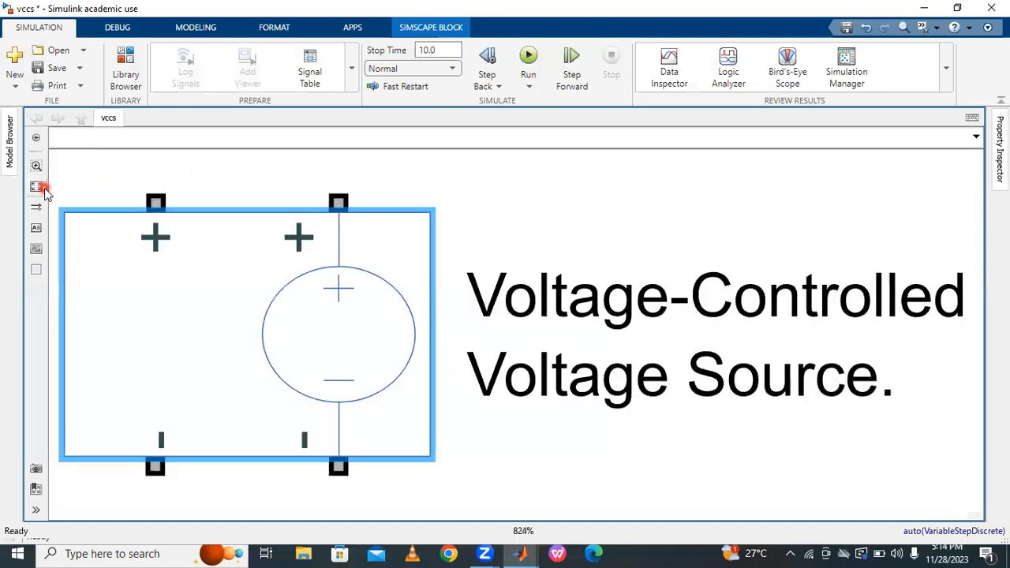
pyautogui.scroll(-4, 676, 328)
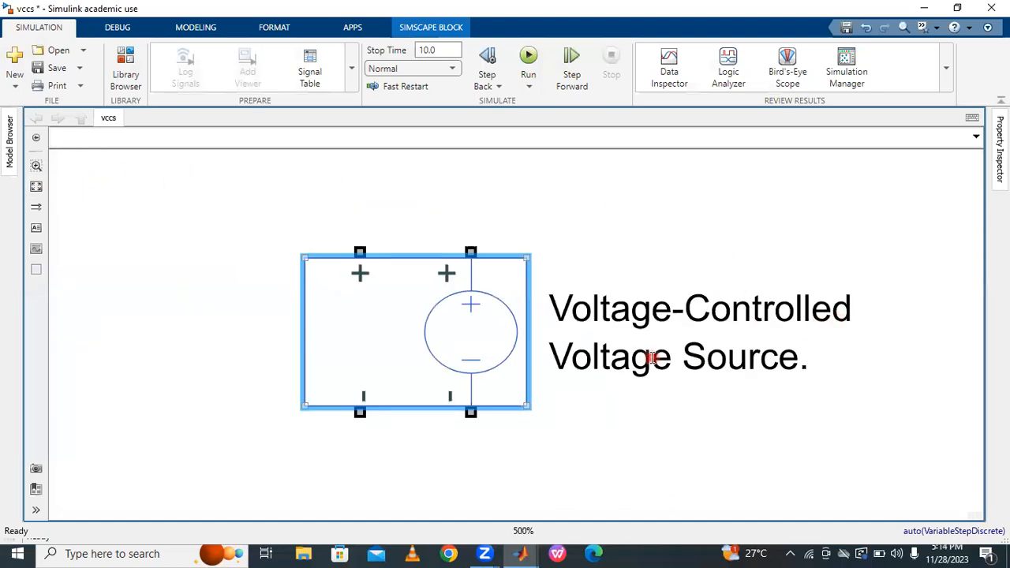
pyautogui.scroll(-3, 590, 343)
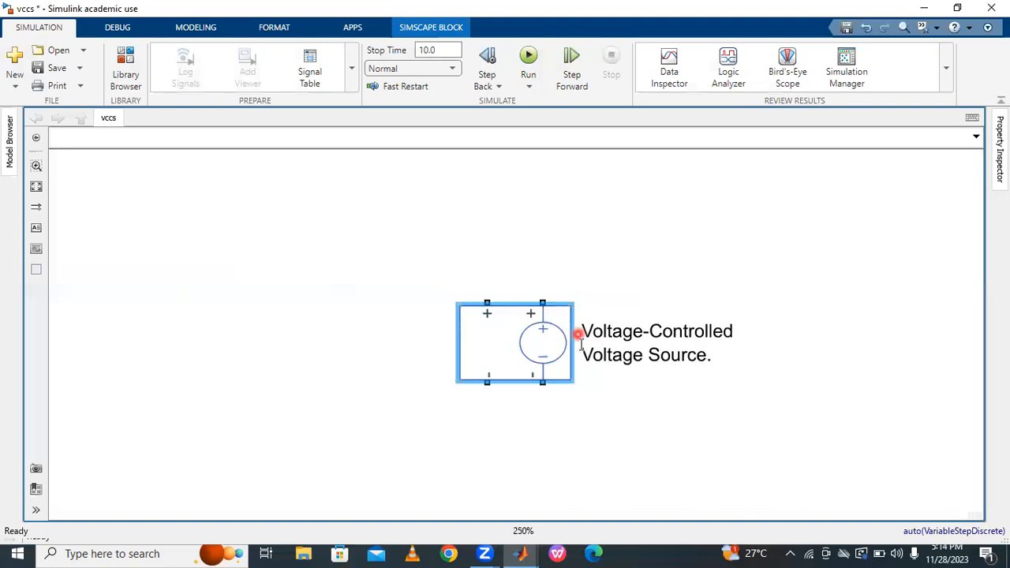
pyautogui.scroll(-1, 517, 341)
pyautogui.click(201, 228)
pyautogui.click(201, 227)
pyautogui.write('dc')
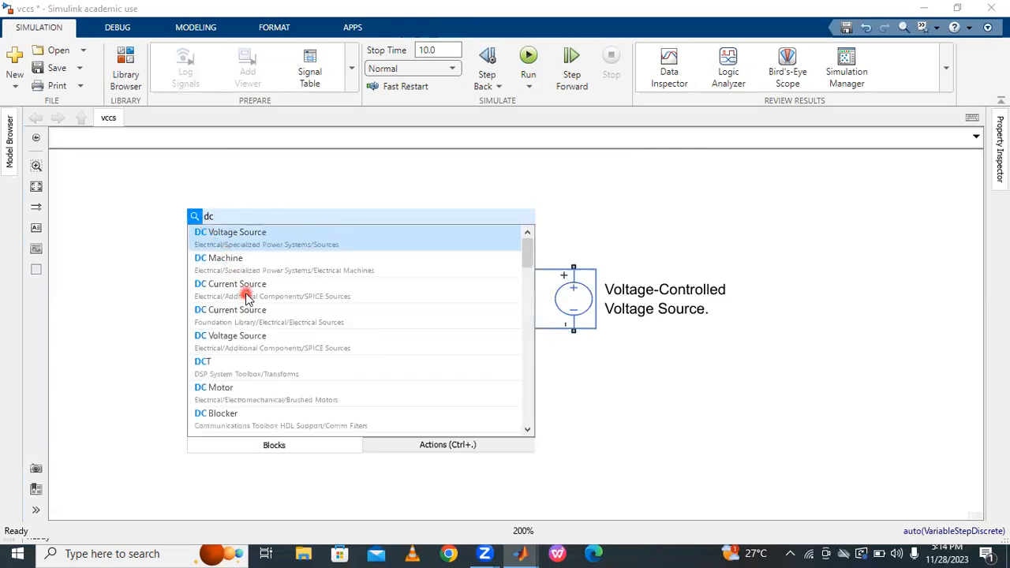
pyautogui.click(244, 338)
pyautogui.moveTo(218, 203); pyautogui.dragTo(179, 326)
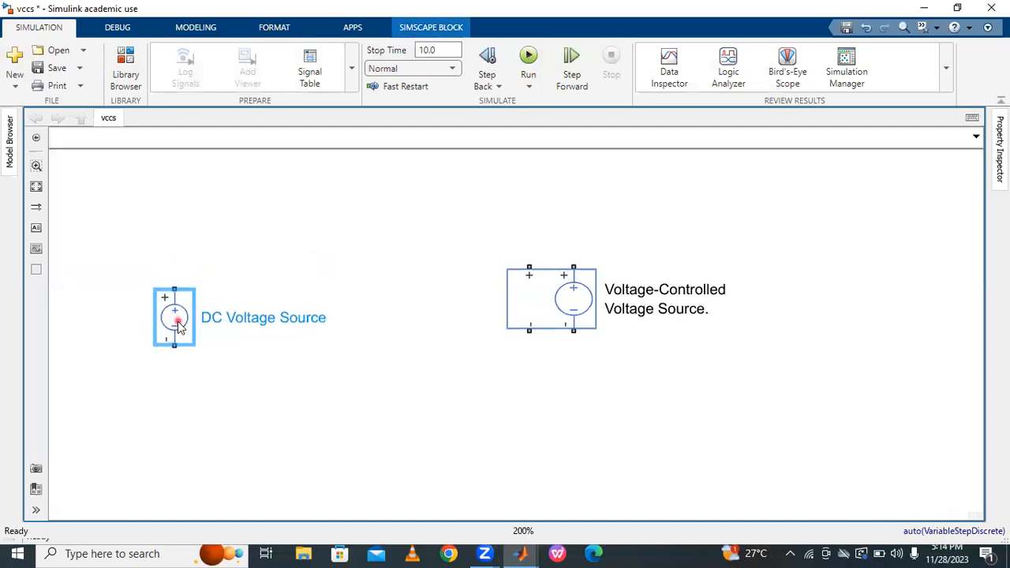
# Add three resistors: two horizontal in a row above the sources and one rotated to vertical between the sources
pyautogui.doubleClick(268, 204)
pyautogui.write('re')
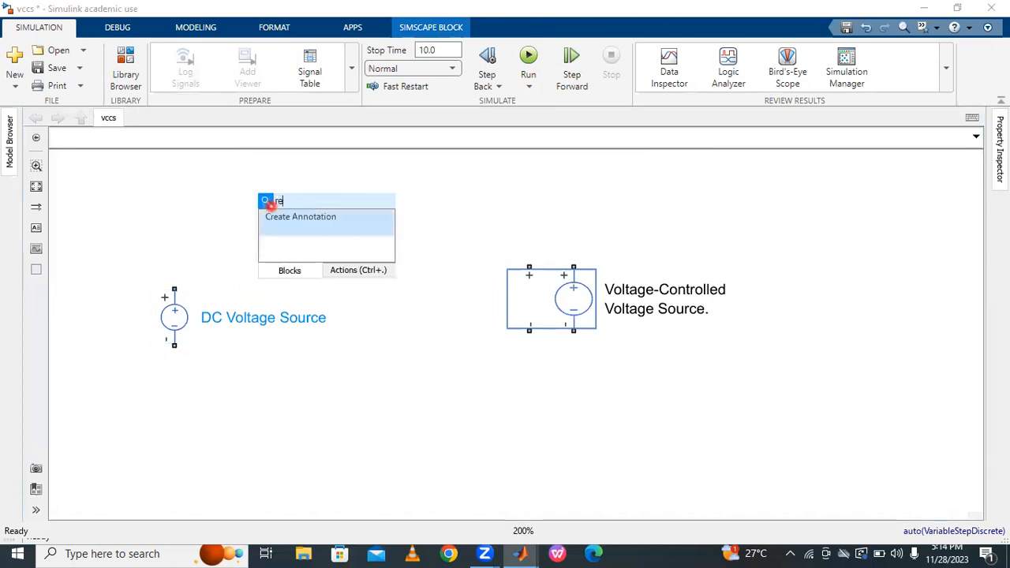
pyautogui.write('sis')
pyautogui.press('Escape')
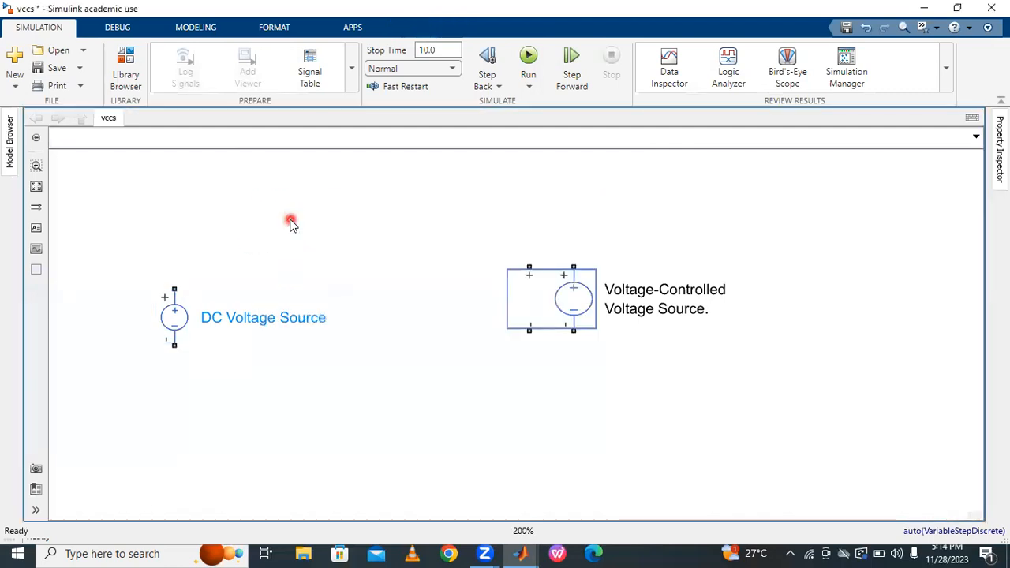
pyautogui.moveTo(285, 210); pyautogui.dragTo(359, 319)
pyautogui.hotkey('ctrl', 'r')
# Wire the DC source, first horizontal resistor and vertical resistor into a loop, and join the second horizontal resistor to their upper junction
pyautogui.moveTo(175, 289)
pyautogui.mouseDown()
pyautogui.moveTo(213, 197)
pyautogui.moveTo(231, 211)
pyautogui.mouseUp()
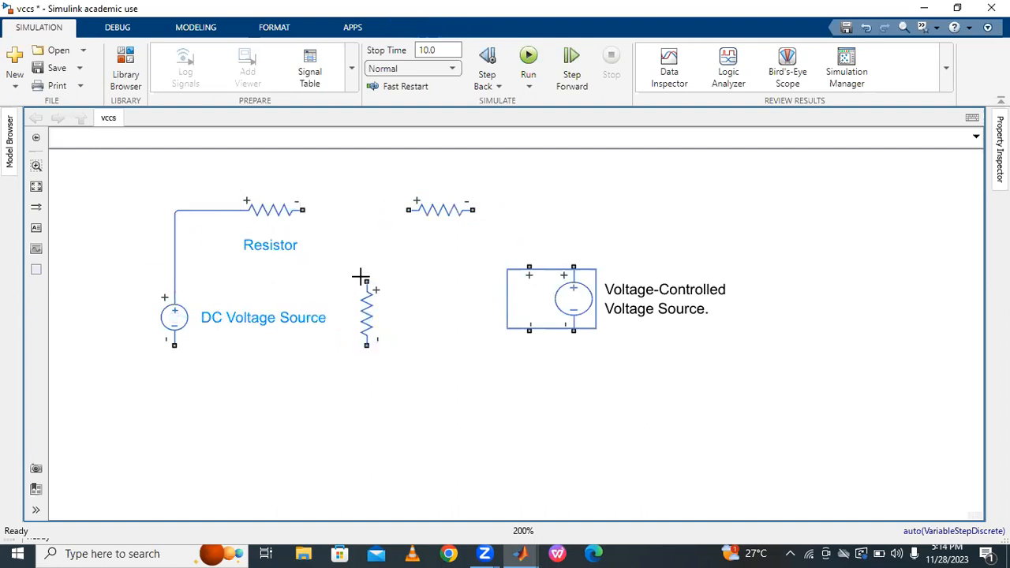
pyautogui.moveTo(366, 281); pyautogui.dragTo(306, 208)
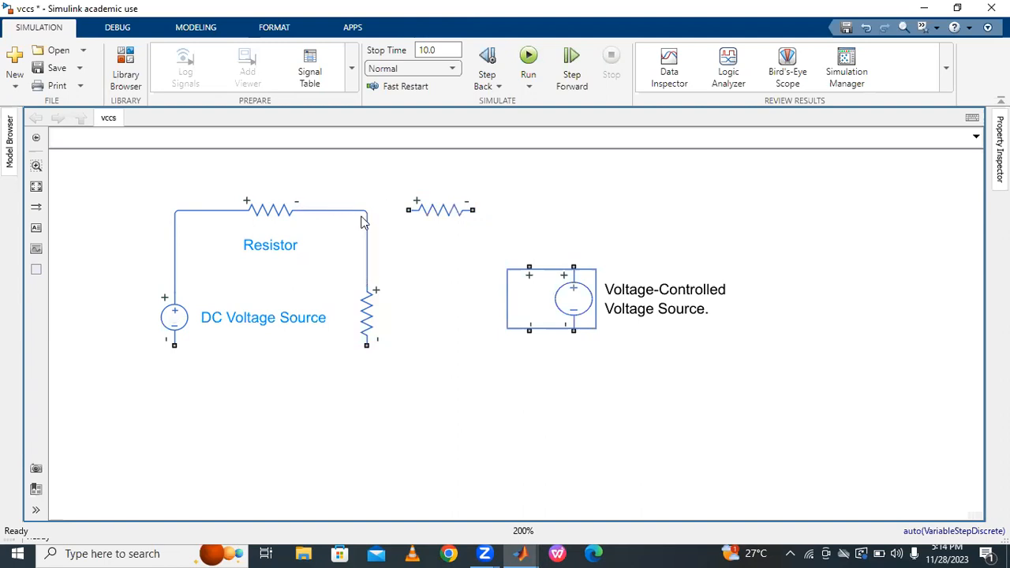
pyautogui.moveTo(409, 203); pyautogui.dragTo(367, 211)
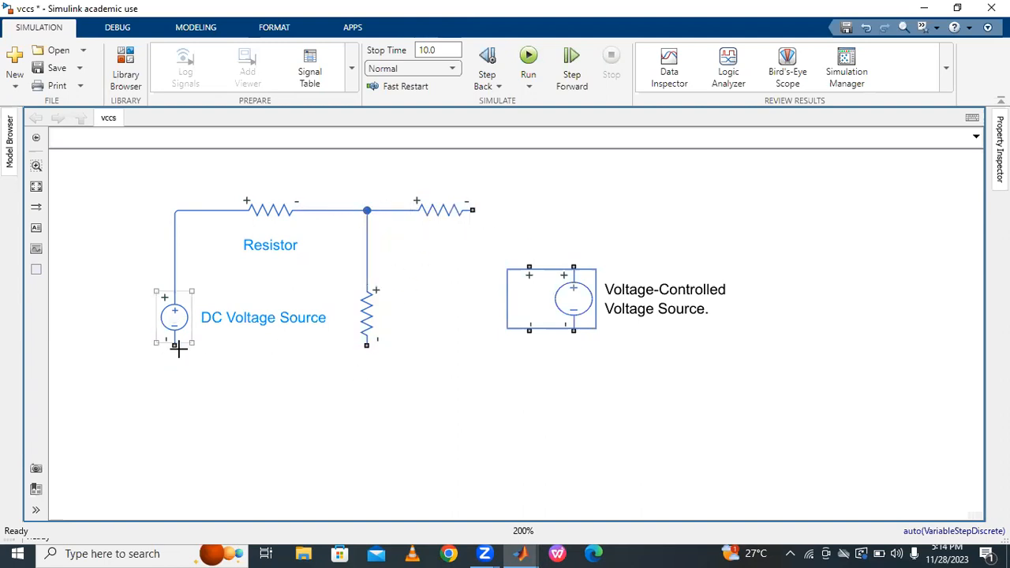
pyautogui.moveTo(175, 345); pyautogui.dragTo(367, 345)
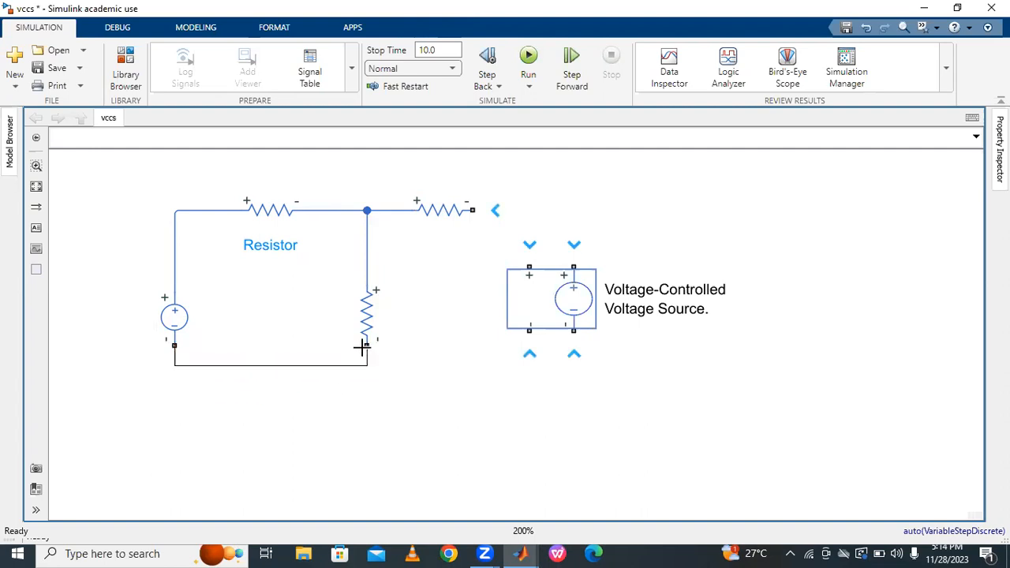
# Shift the Voltage-Controlled Voltage Source slightly left and wire its output terminals to the second horizontal resistor and the bottom wire
pyautogui.click(596, 308)
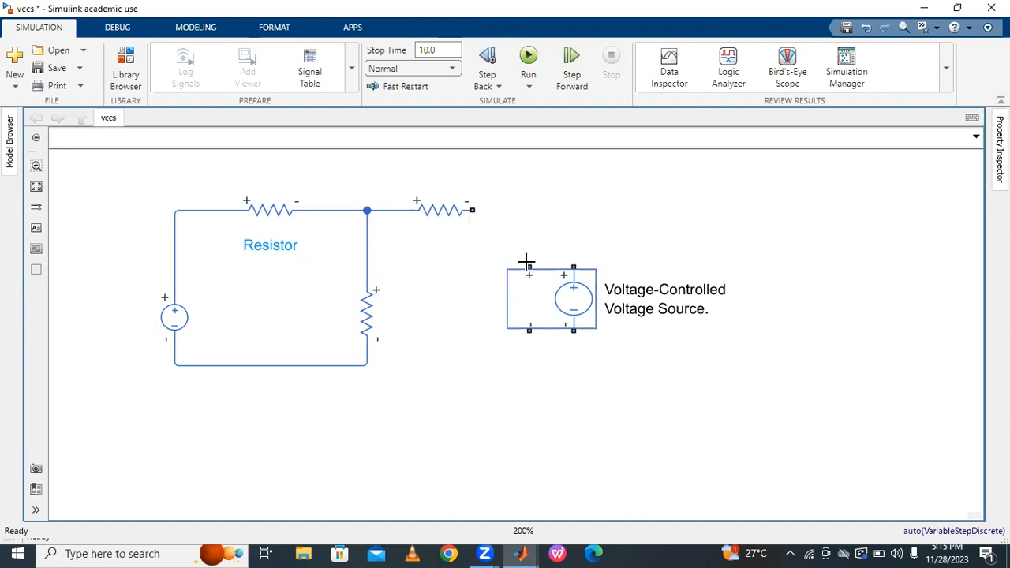
pyautogui.moveTo(532, 303); pyautogui.dragTo(529, 310)
pyautogui.moveTo(472, 209); pyautogui.dragTo(559, 250)
pyautogui.moveTo(557, 332); pyautogui.dragTo(367, 364)
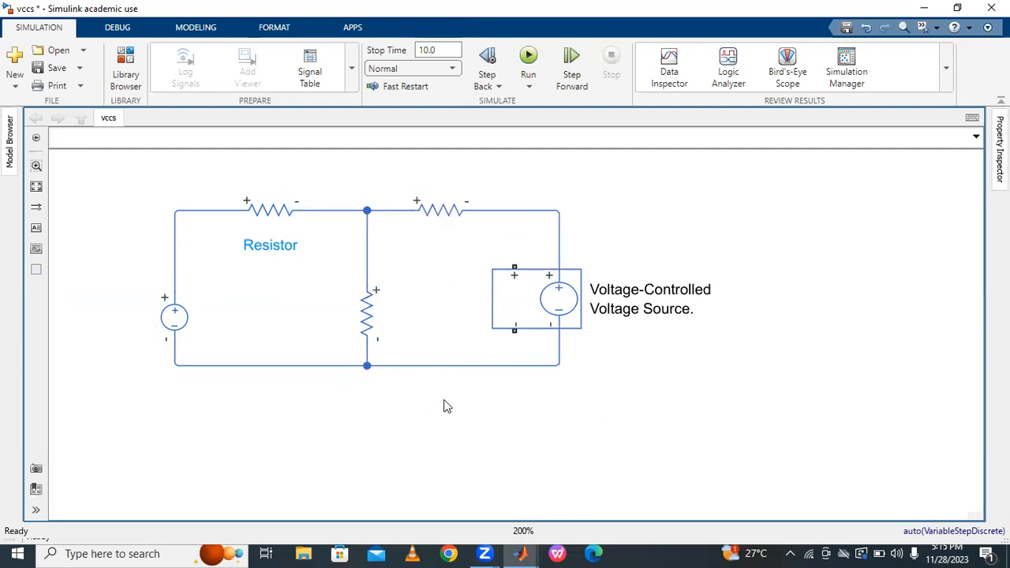
pyautogui.click(570, 303)
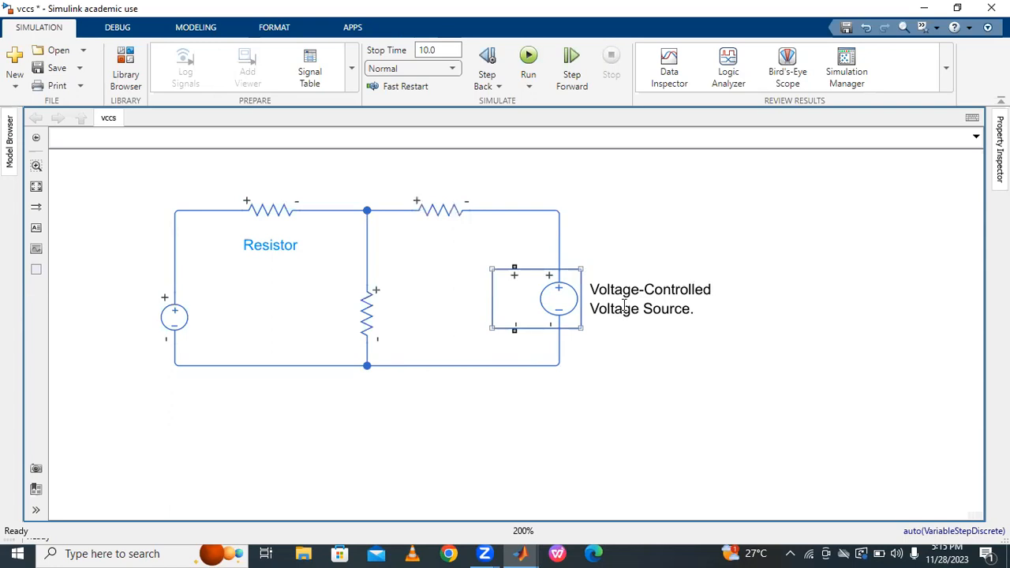
pyautogui.click(643, 273)
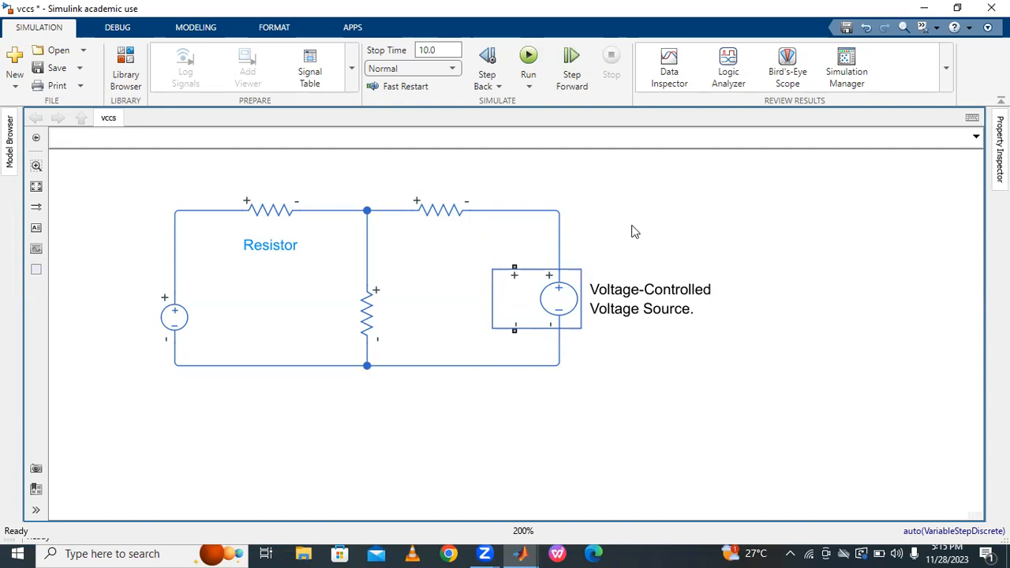
pyautogui.click(520, 296)
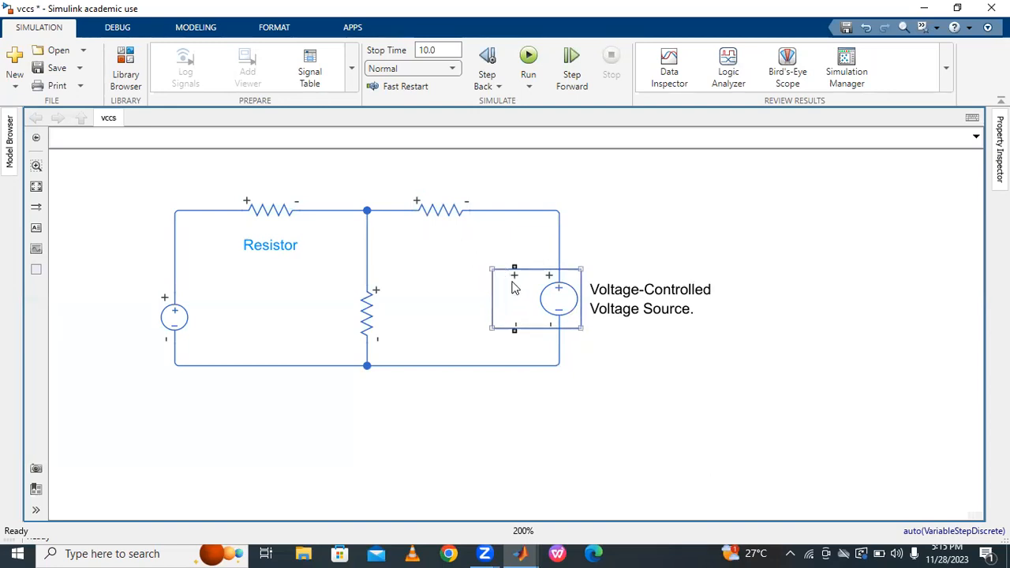
# Rename the second horizontal resistor as "Resistor1." so its label stays displayed
pyautogui.click(444, 211)
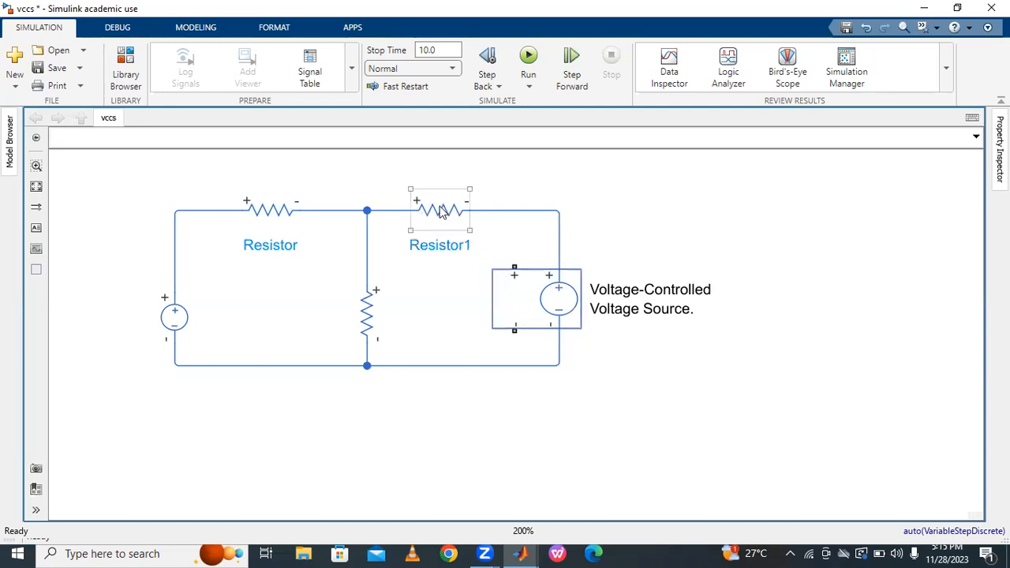
pyautogui.click(469, 245)
pyautogui.press('BackSpace')
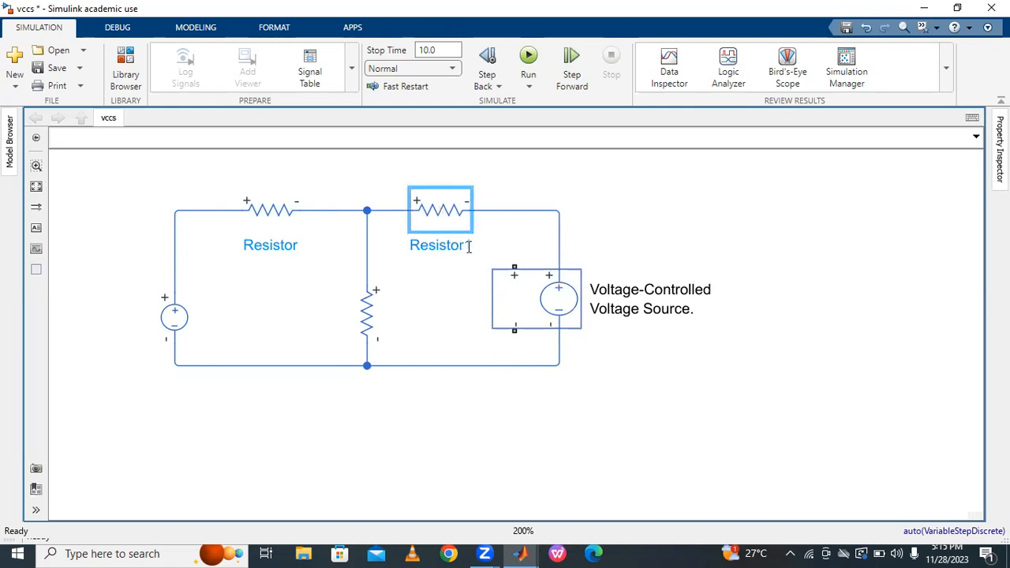
pyautogui.write('1.')
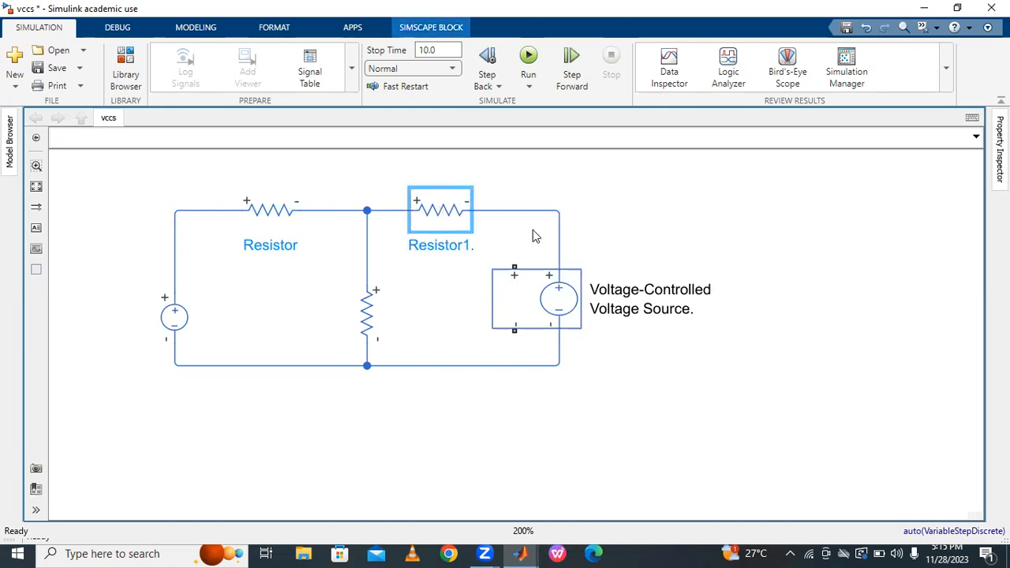
pyautogui.click(533, 230)
# Wire the Voltage-Controlled Voltage Source's control terminals across Resistor1 and reroute the negative control wire closer beneath the block
pyautogui.click(516, 279)
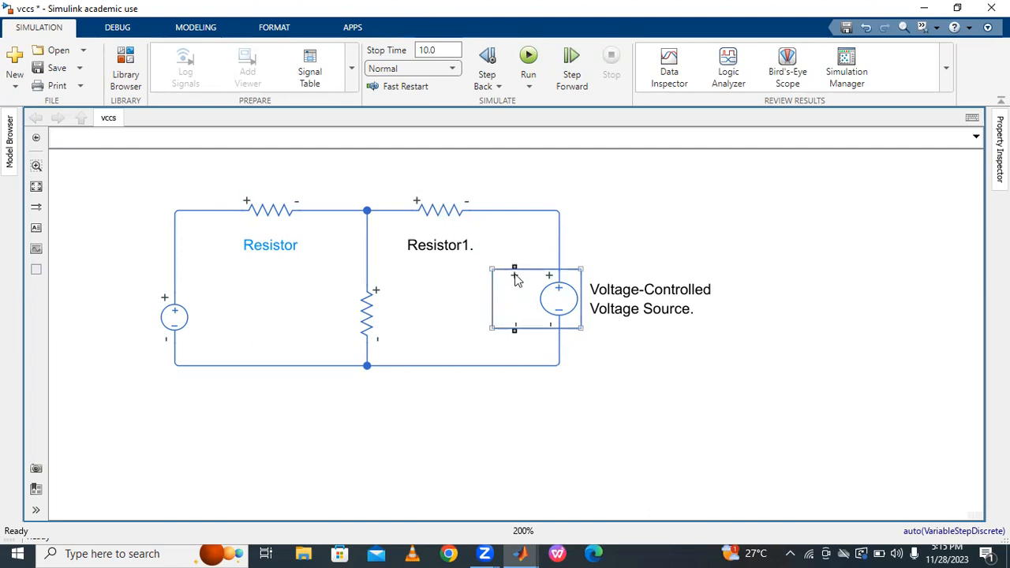
pyautogui.moveTo(514, 267); pyautogui.dragTo(392, 210)
pyautogui.moveTo(513, 331); pyautogui.dragTo(483, 211)
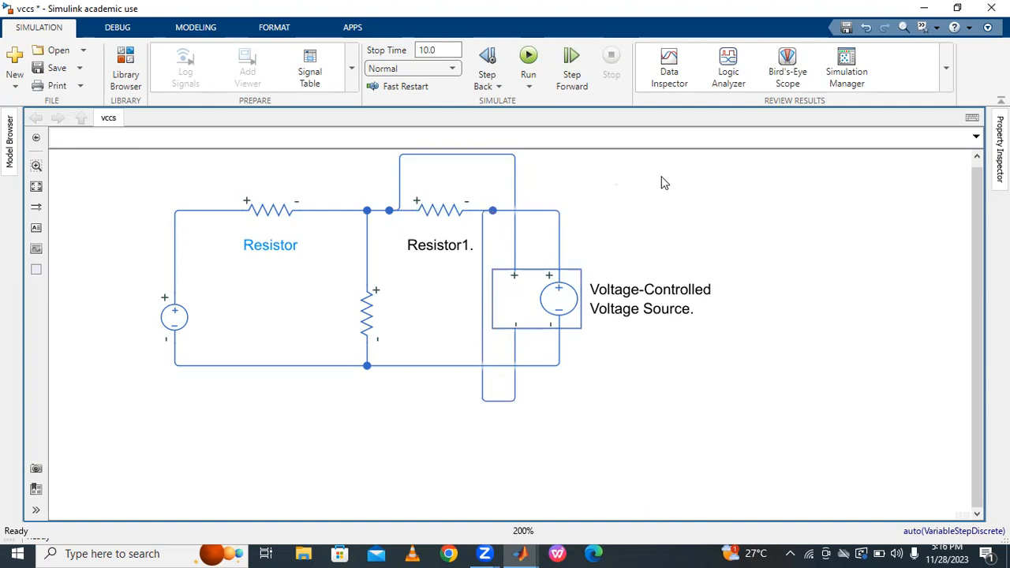
pyautogui.click(500, 401)
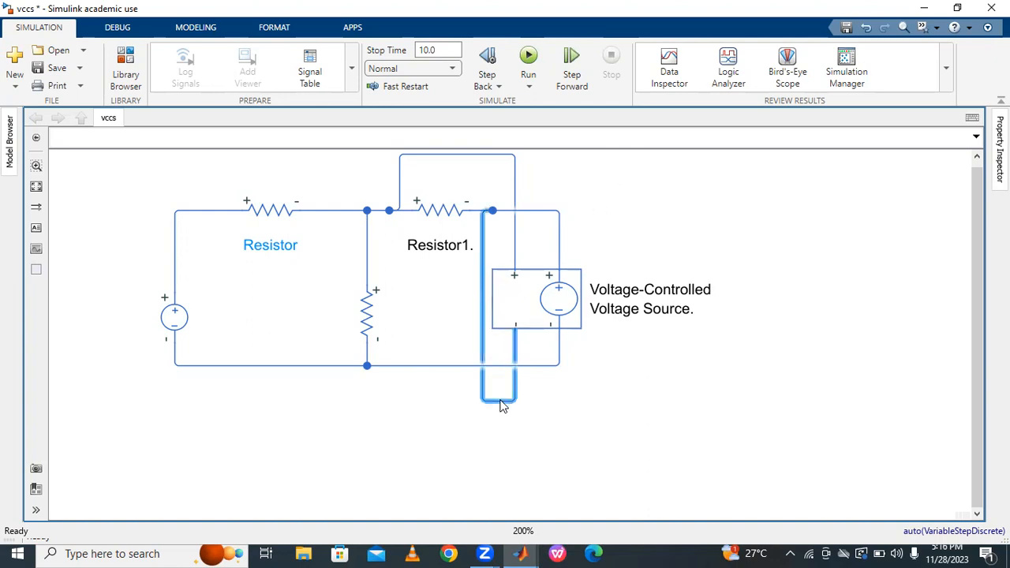
pyautogui.click(510, 355)
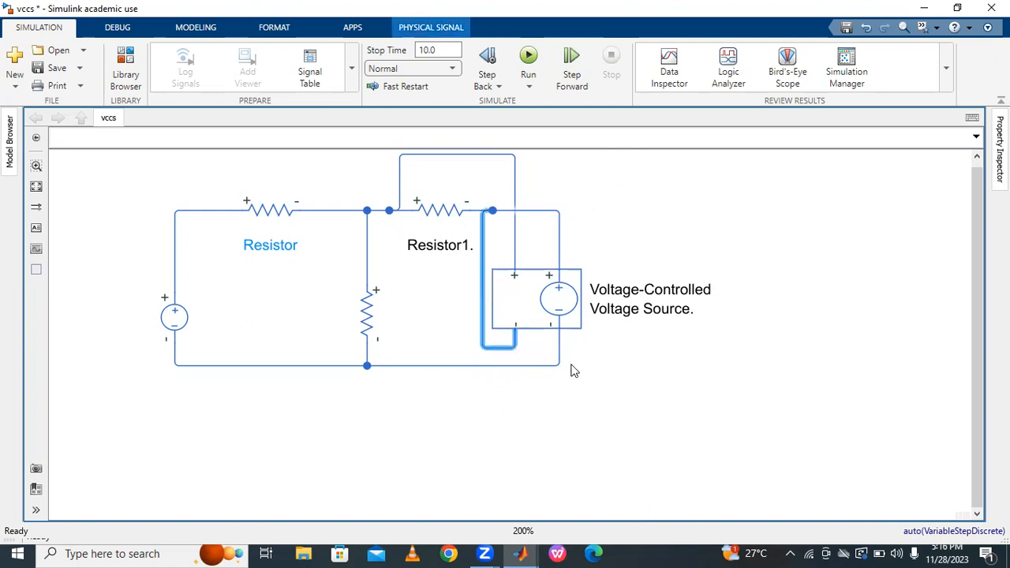
pyautogui.click(641, 389)
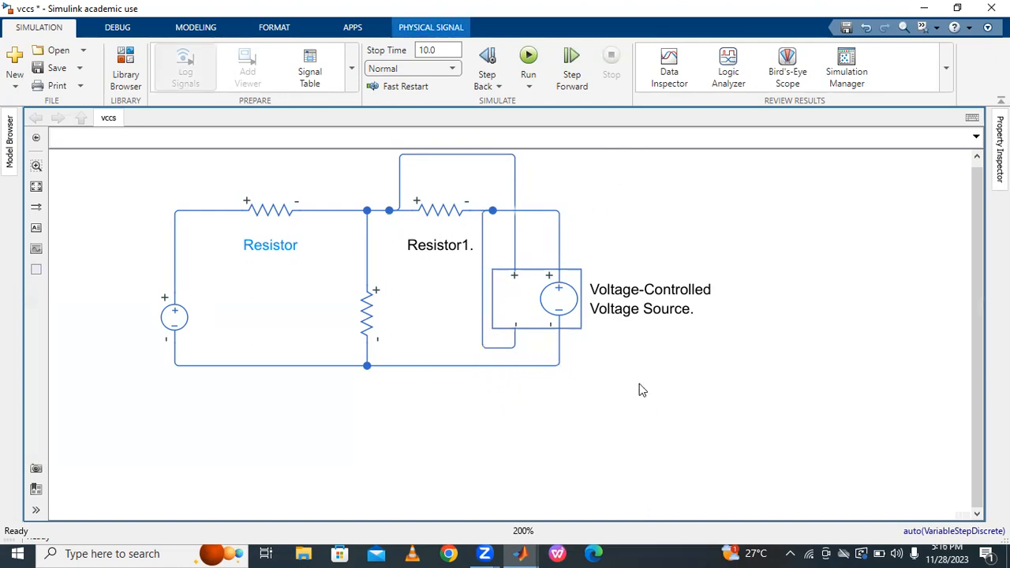
# Set the resistance of the first horizontal resistor to 10 Ohm
pyautogui.doubleClick(288, 217)
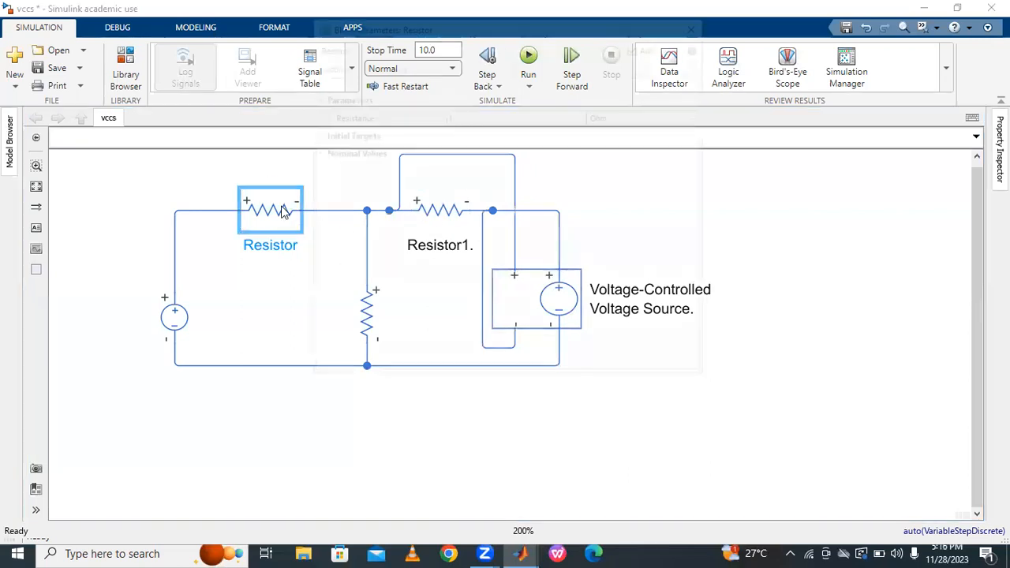
pyautogui.click(452, 115)
pyautogui.click(467, 114)
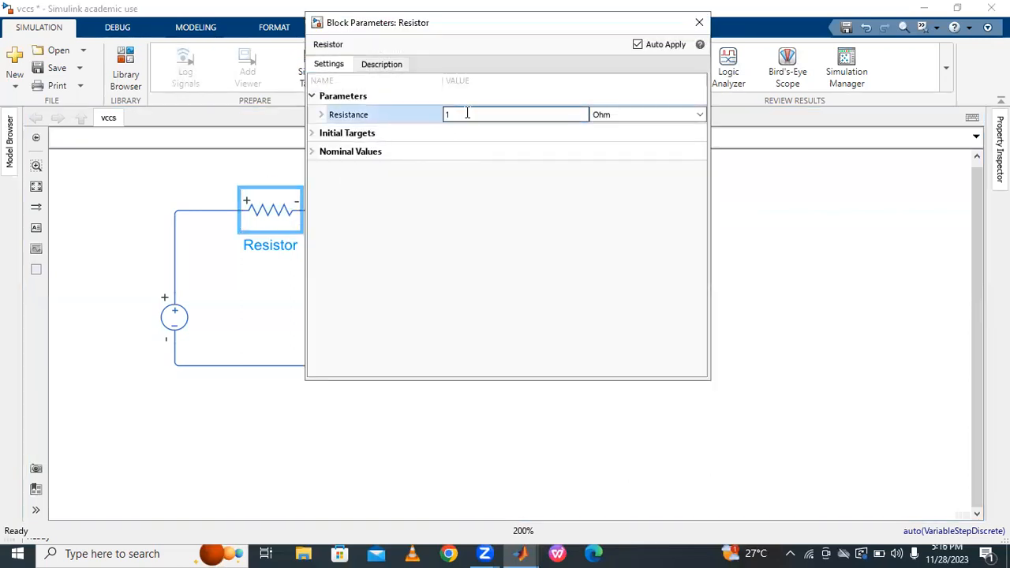
pyautogui.write('0')
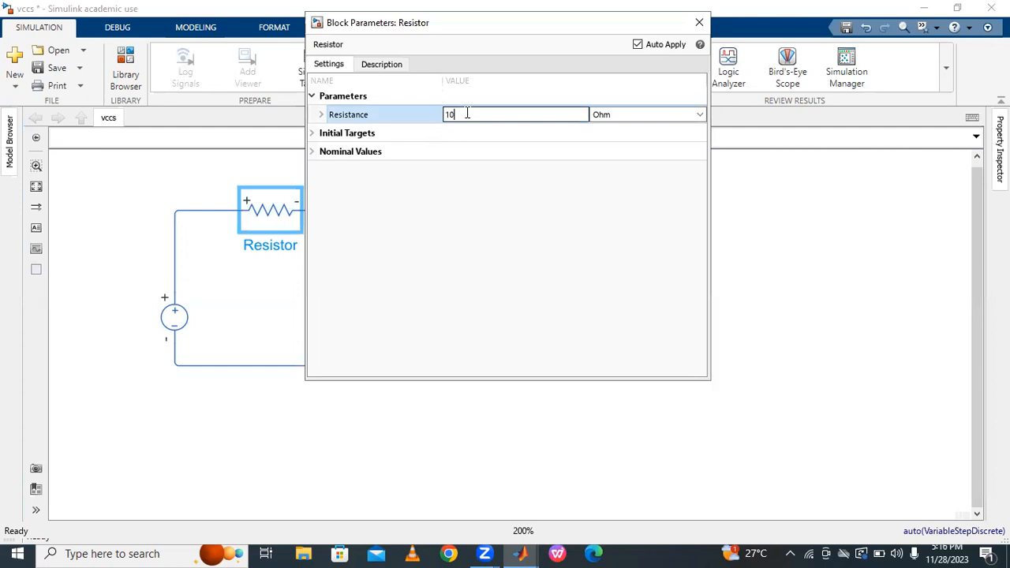
pyautogui.click(699, 23)
# Edit the resistance of Resistor1 in its block parameters
pyautogui.doubleClick(439, 209)
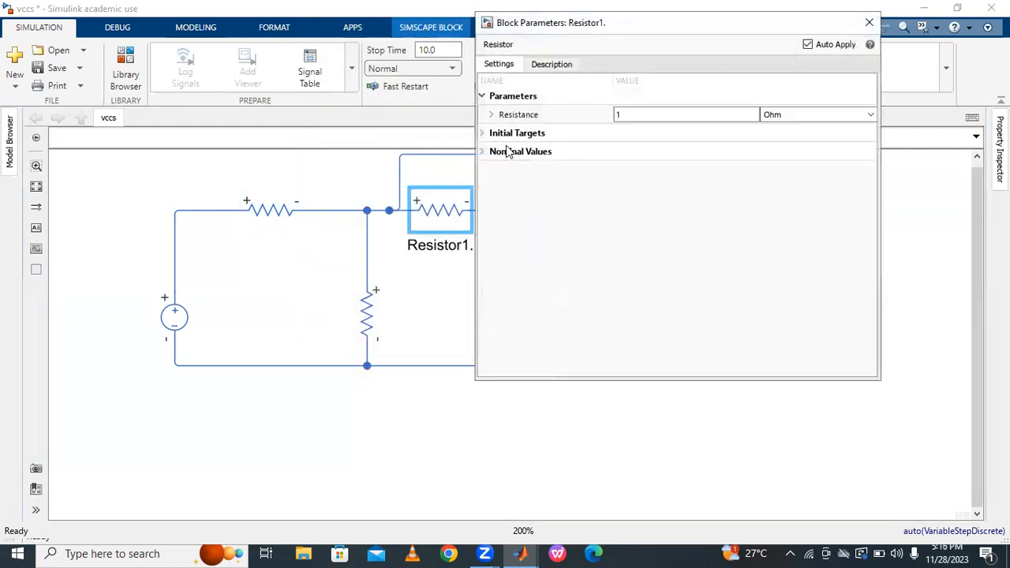
pyautogui.click(629, 113)
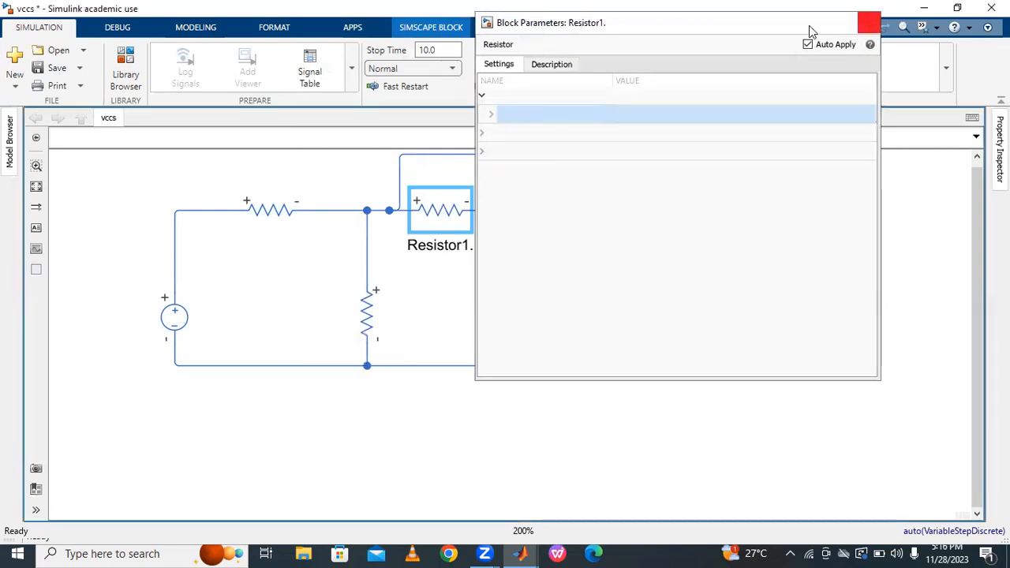
pyautogui.click(869, 22)
# Set the resistance of the vertical resistor to 10 Ohm
pyautogui.click(384, 302)
pyautogui.doubleClick(384, 303)
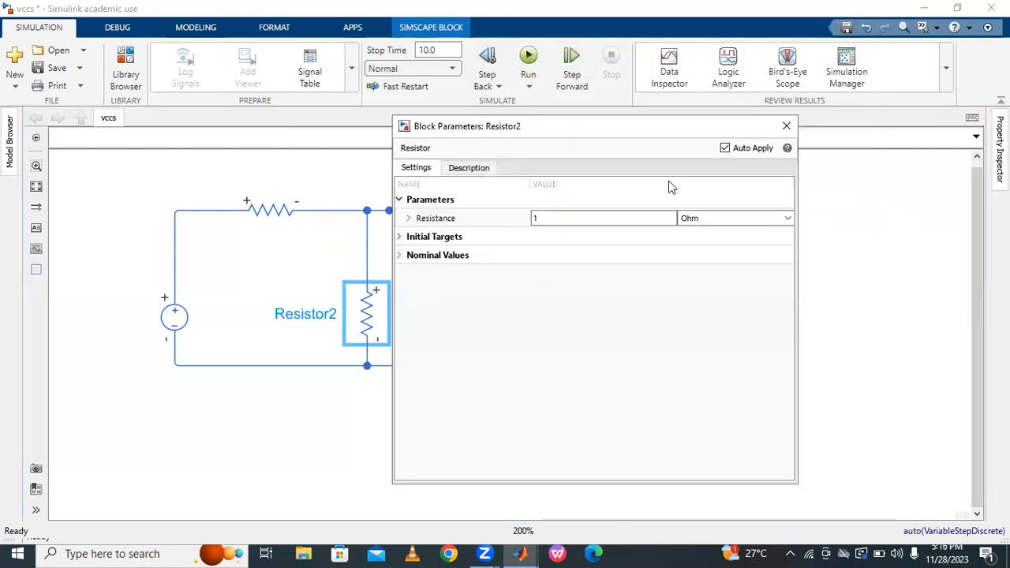
pyautogui.click(579, 219)
pyautogui.click(579, 219)
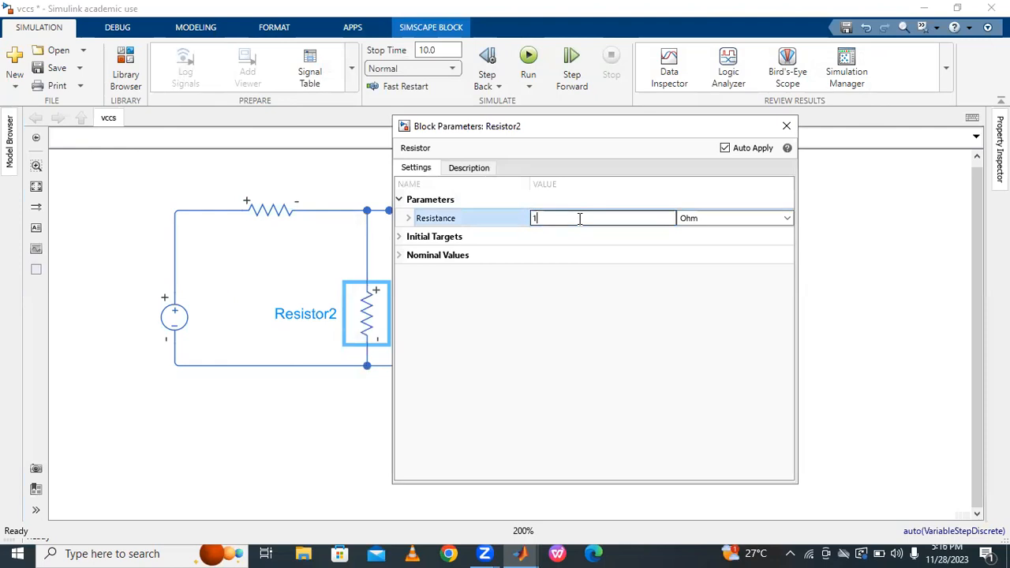
pyautogui.write('0')
pyautogui.click(787, 126)
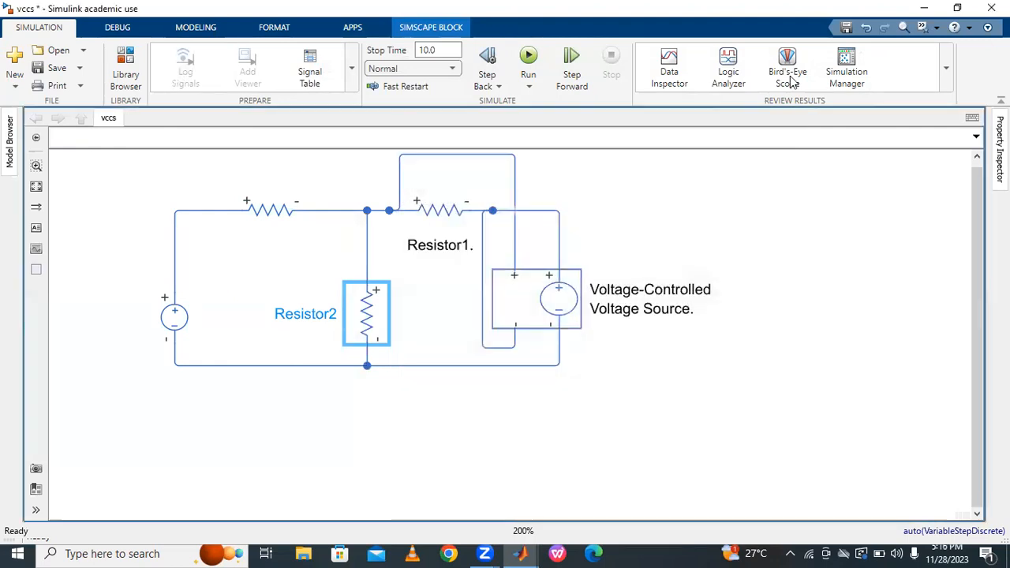
# Edit the Voltage gain K of the Voltage-Controlled Voltage Source in its block parameters
pyautogui.click(621, 276)
pyautogui.click(527, 306)
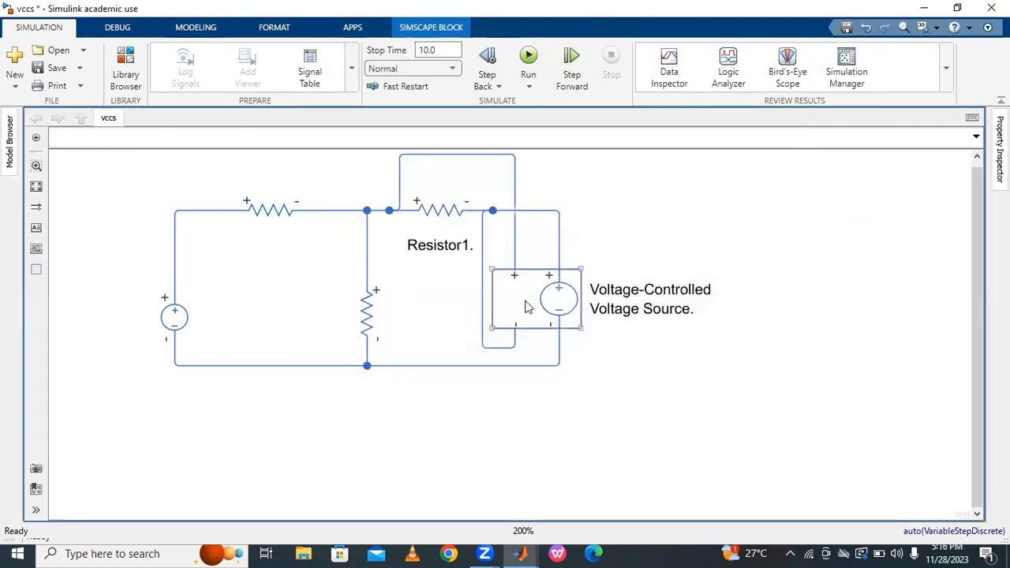
pyautogui.doubleClick(528, 306)
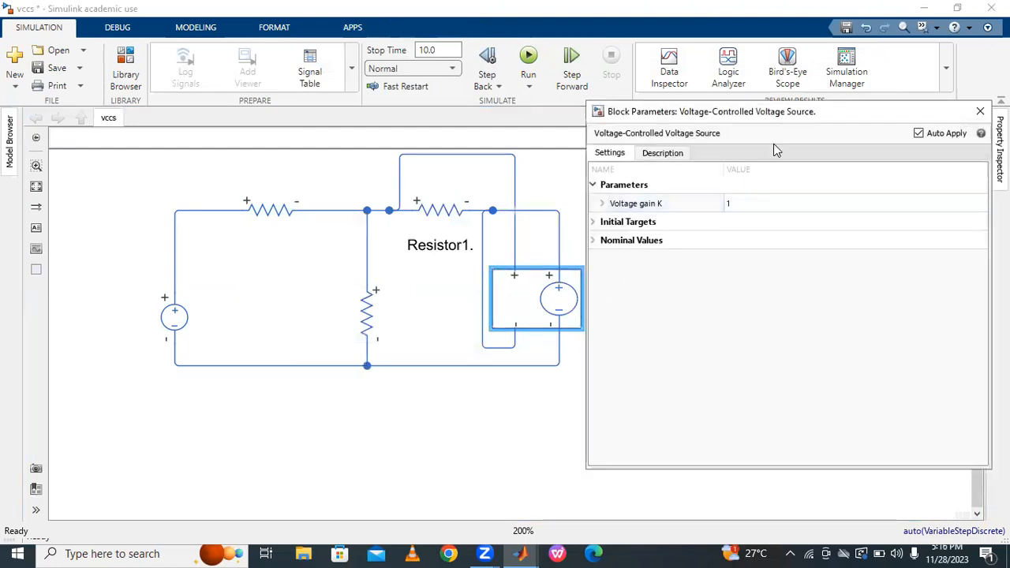
pyautogui.moveTo(811, 119); pyautogui.dragTo(630, 169)
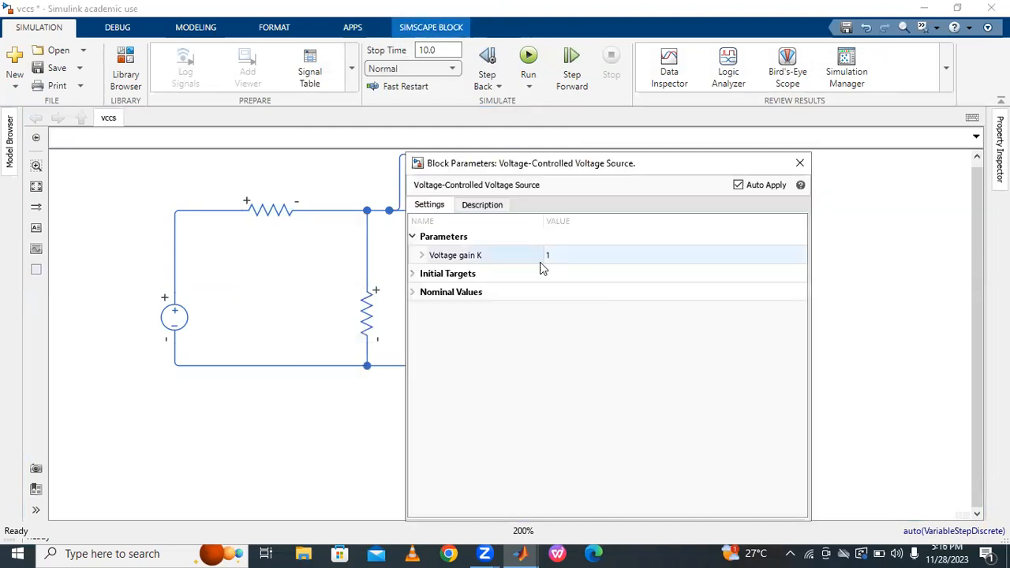
pyautogui.click(557, 259)
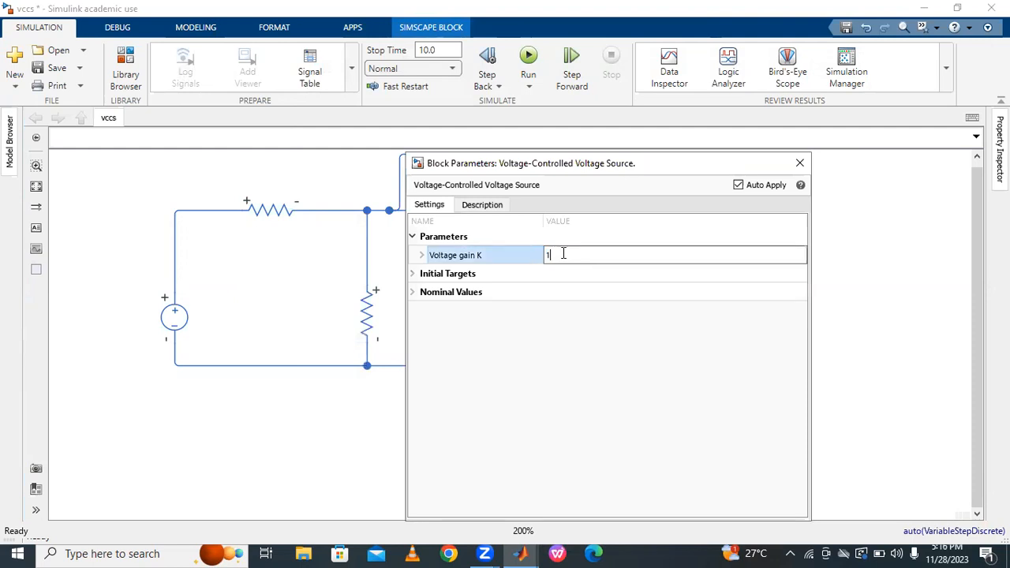
pyautogui.press('BackSpace')
pyautogui.click(799, 163)
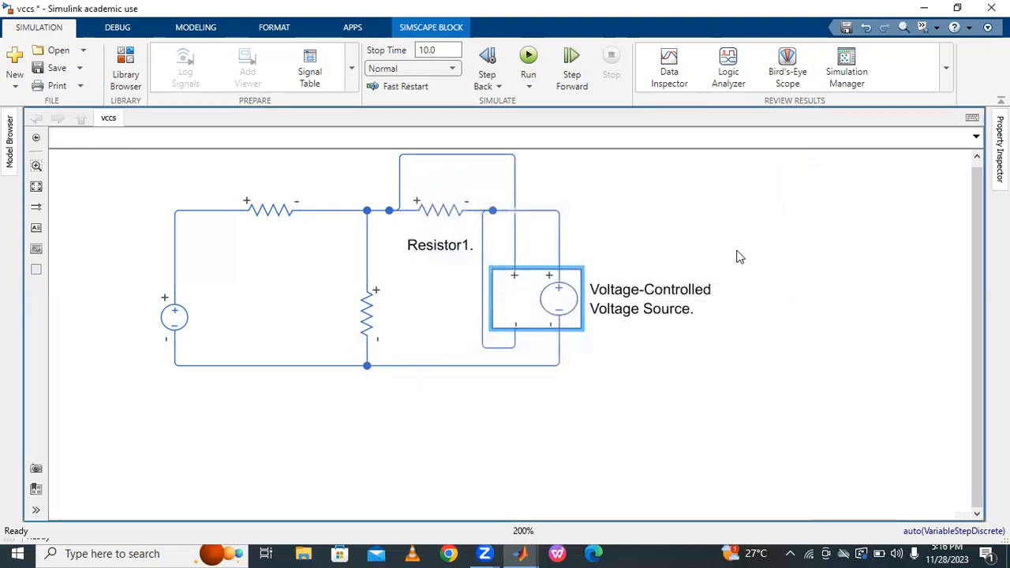
# Add a Foundation Library Electrical Reference block, connect it to the bottom junction and place it directly below the vertical resistor
pyautogui.doubleClick(330, 430)
pyautogui.write('gro')
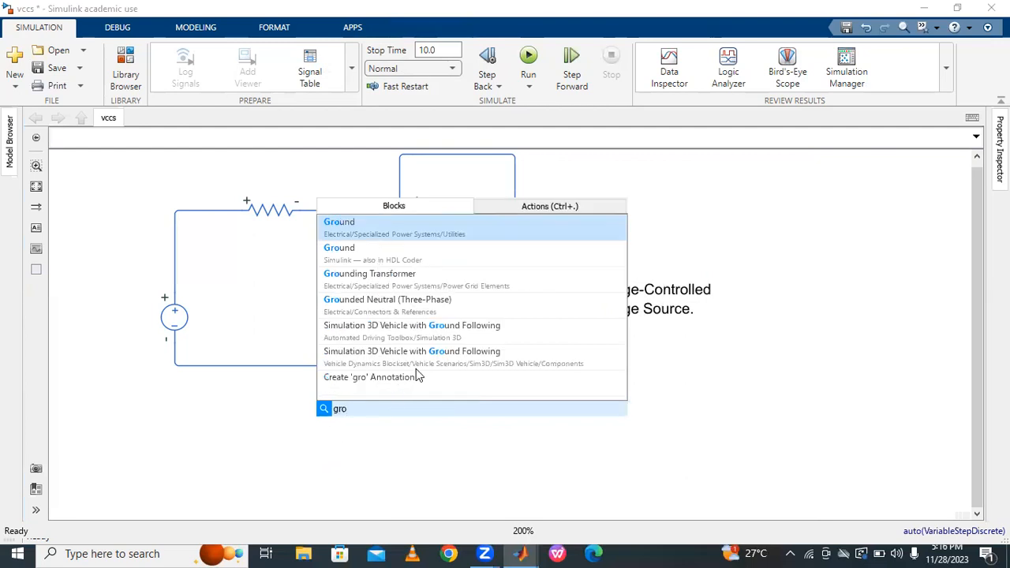
pyautogui.press('BackSpace')
pyautogui.press('BackSpace')
pyautogui.press('BackSpace')
pyautogui.write('e')
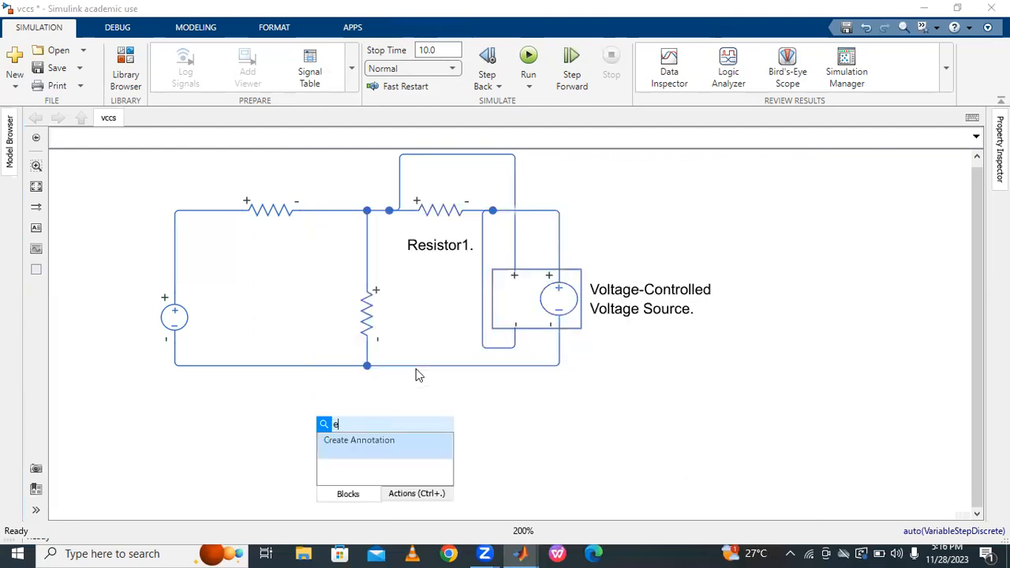
pyautogui.write('lec')
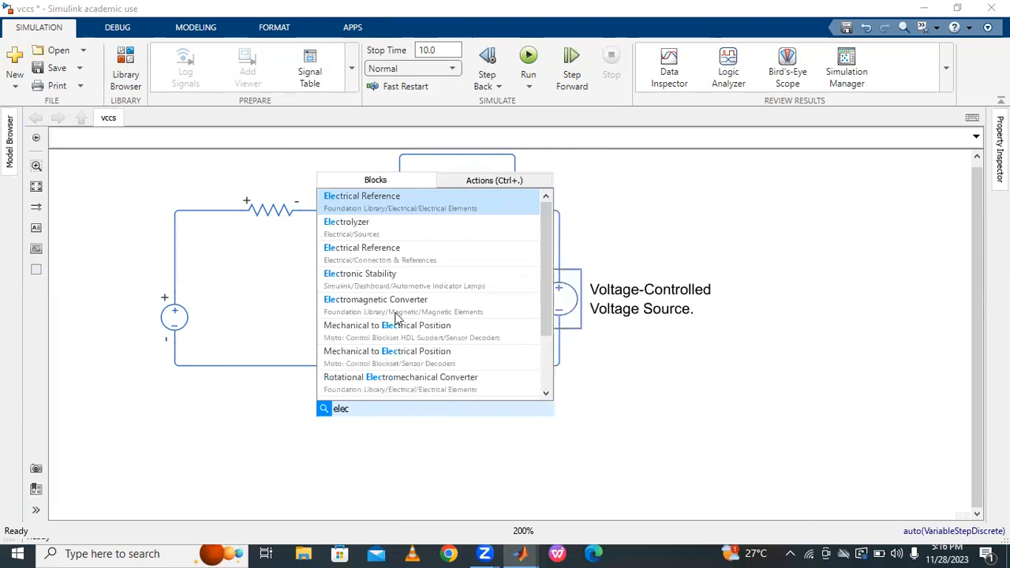
pyautogui.click(396, 205)
pyautogui.moveTo(337, 429); pyautogui.dragTo(367, 366)
pyautogui.moveTo(382, 426); pyautogui.dragTo(375, 405)
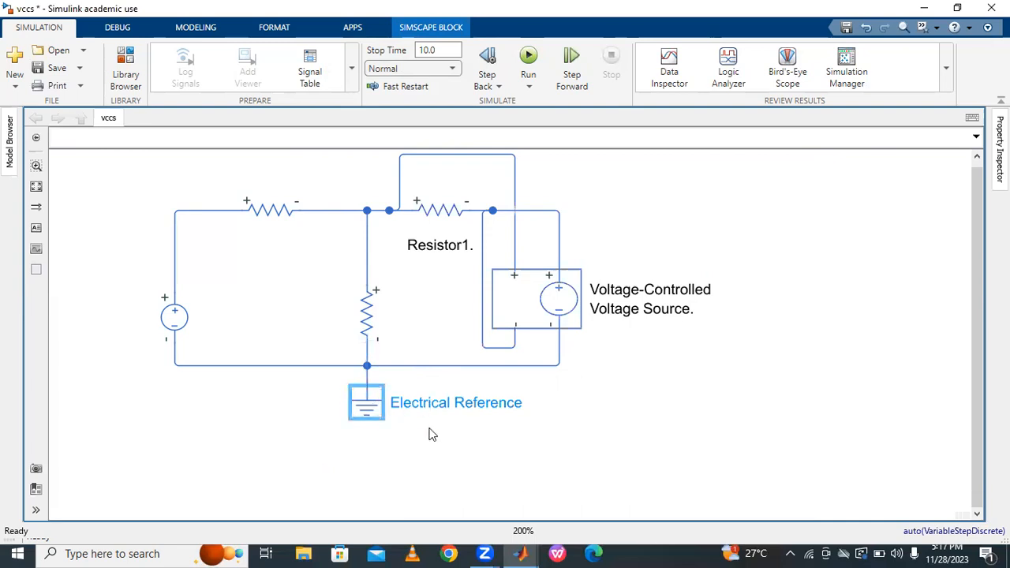
pyautogui.click(467, 431)
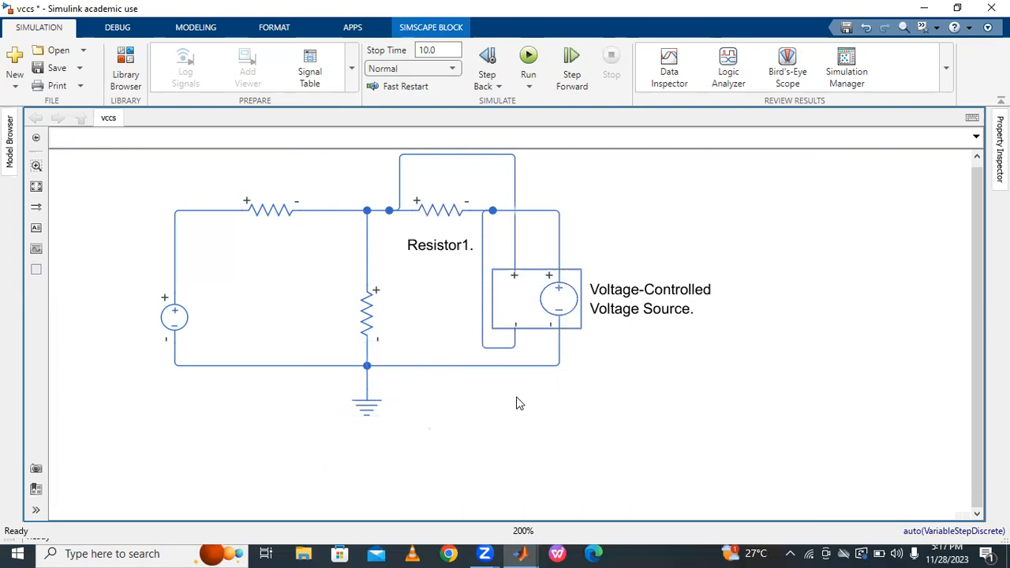
# Try to attach a Ground block to the bottom wire beside the electrical reference, and delete the block
pyautogui.doubleClick(622, 354)
pyautogui.write('grou')
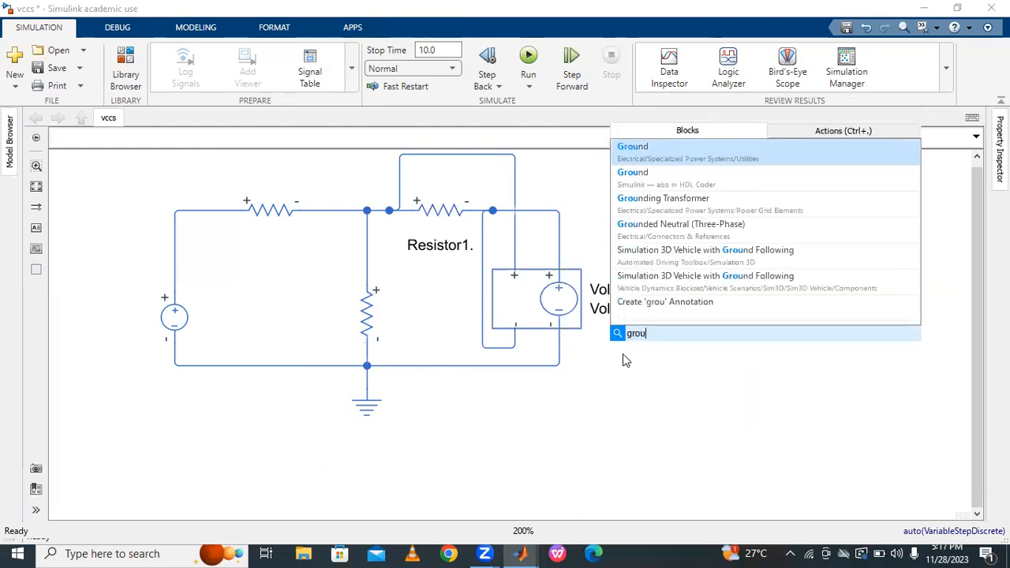
pyautogui.click(657, 168)
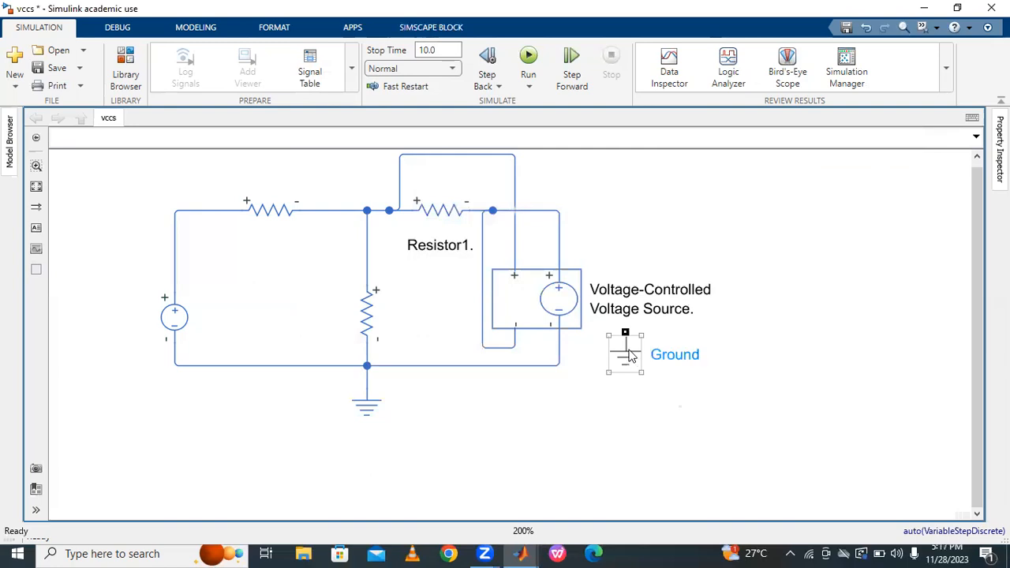
pyautogui.moveTo(634, 356); pyautogui.dragTo(265, 424)
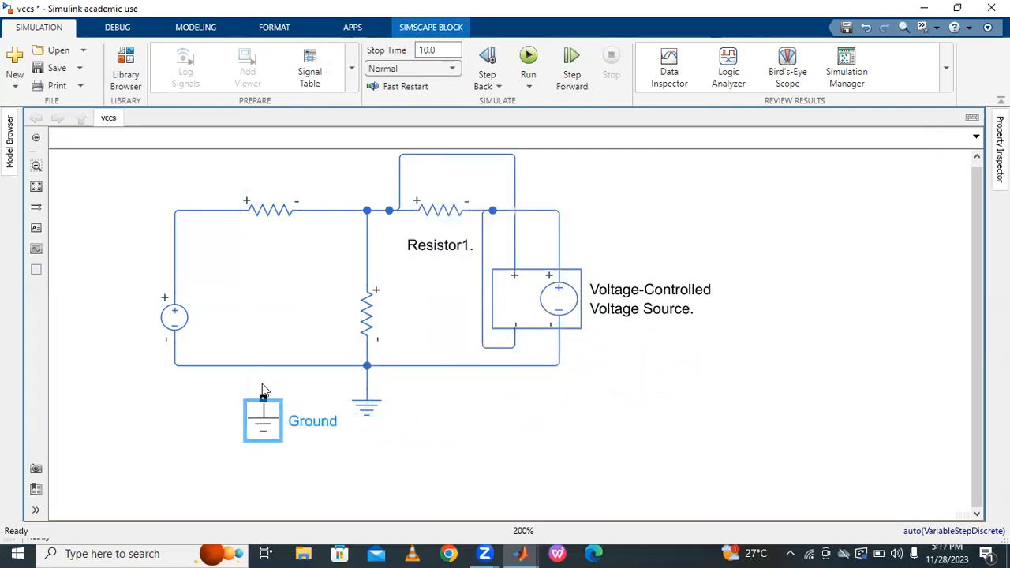
pyautogui.moveTo(263, 381)
pyautogui.mouseDown()
pyautogui.moveTo(271, 364)
pyautogui.moveTo(249, 367)
pyautogui.moveTo(276, 368)
pyautogui.moveTo(263, 393)
pyautogui.mouseUp()
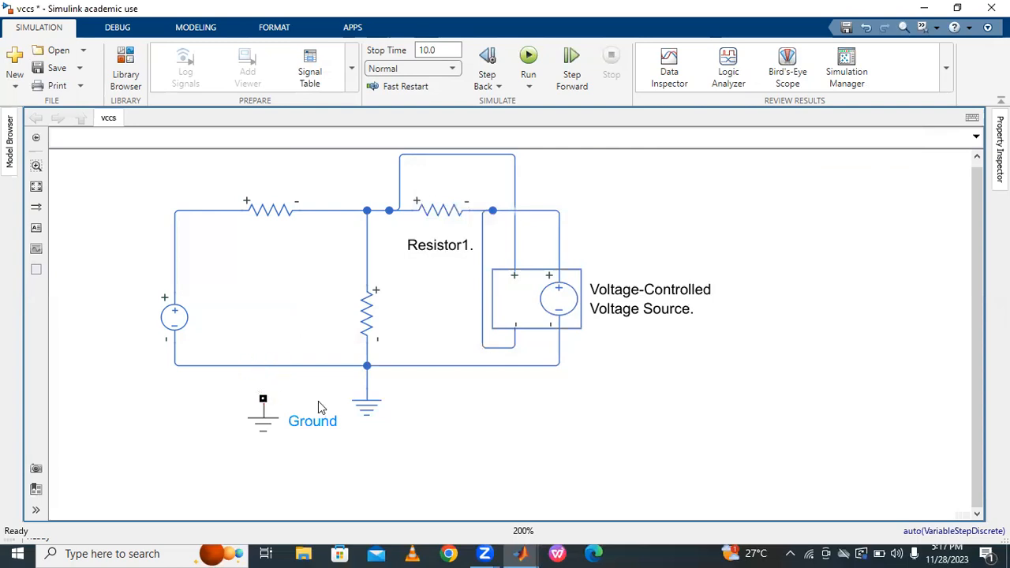
pyautogui.click(268, 431)
pyautogui.press('Delete')
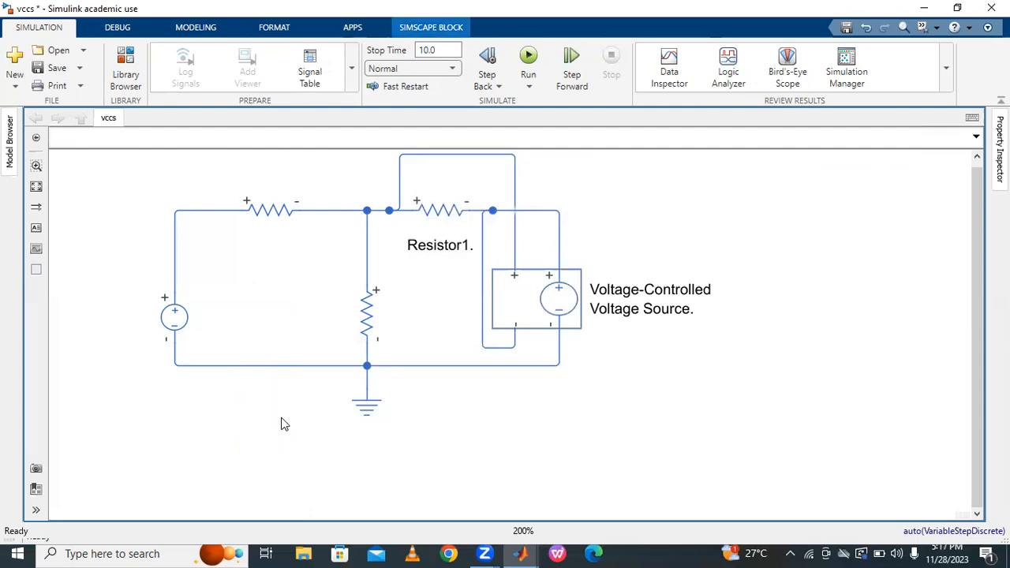
pyautogui.click(366, 405)
pyautogui.click(416, 372)
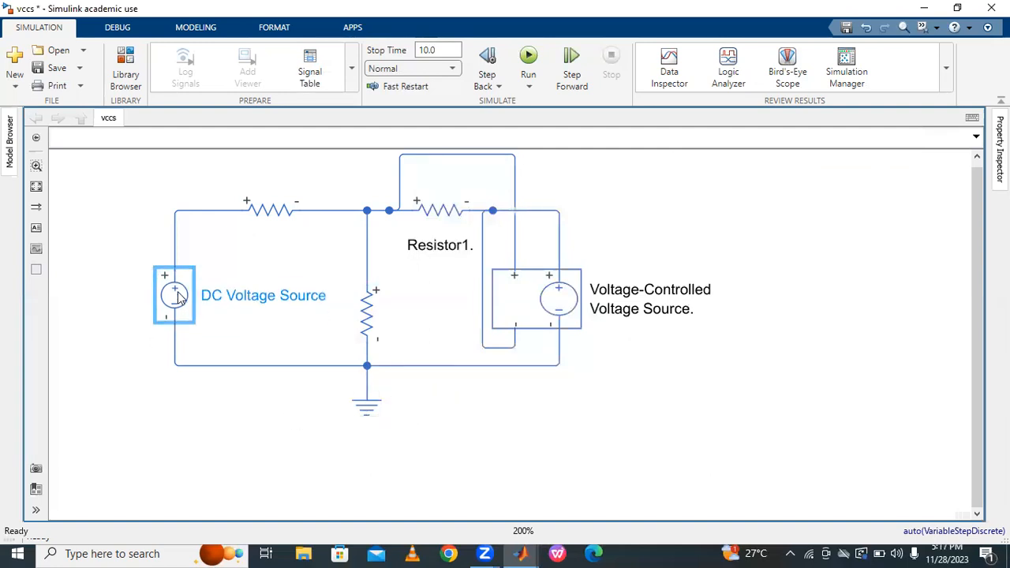
# Set the constant value of the DC Voltage Source to 100 V
pyautogui.click(179, 296)
pyautogui.doubleClick(175, 295)
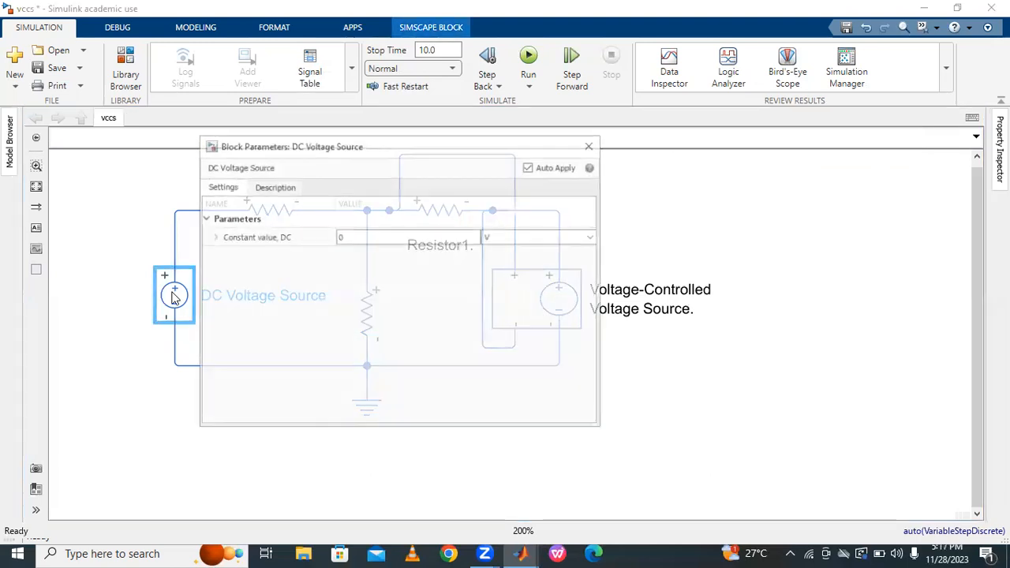
pyautogui.click(369, 233)
pyautogui.write('1')
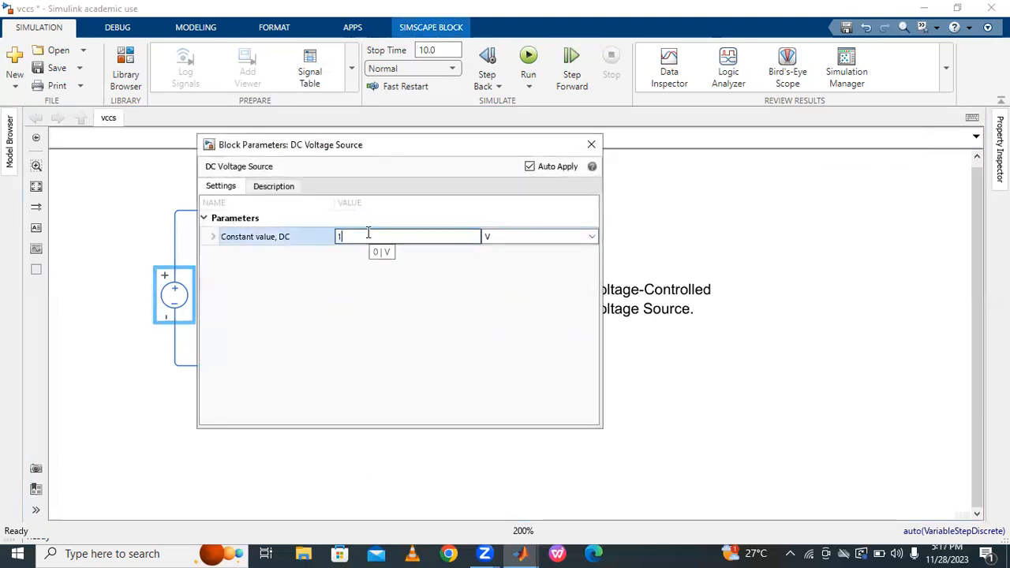
pyautogui.write('00')
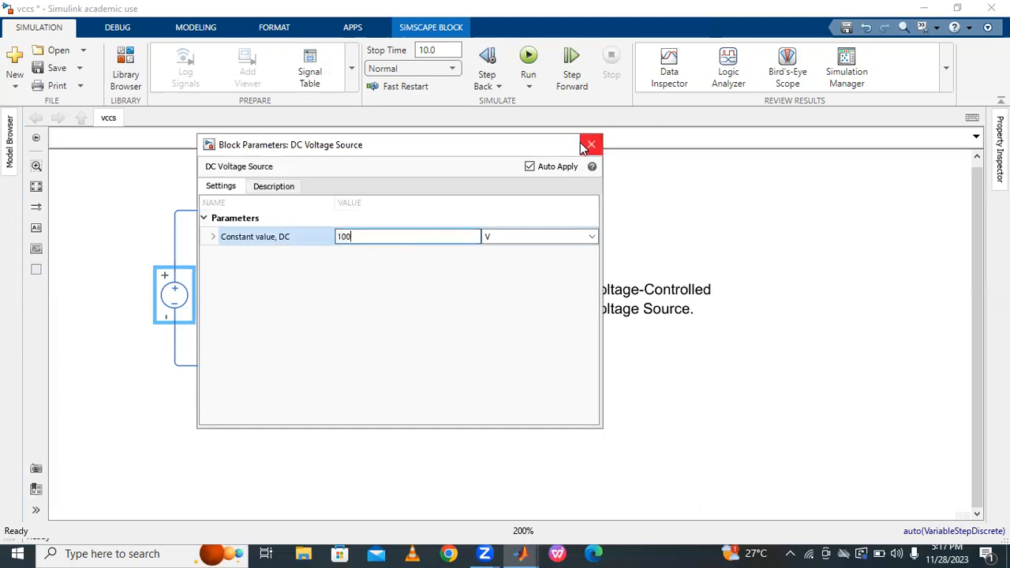
pyautogui.click(591, 145)
pyautogui.click(177, 394)
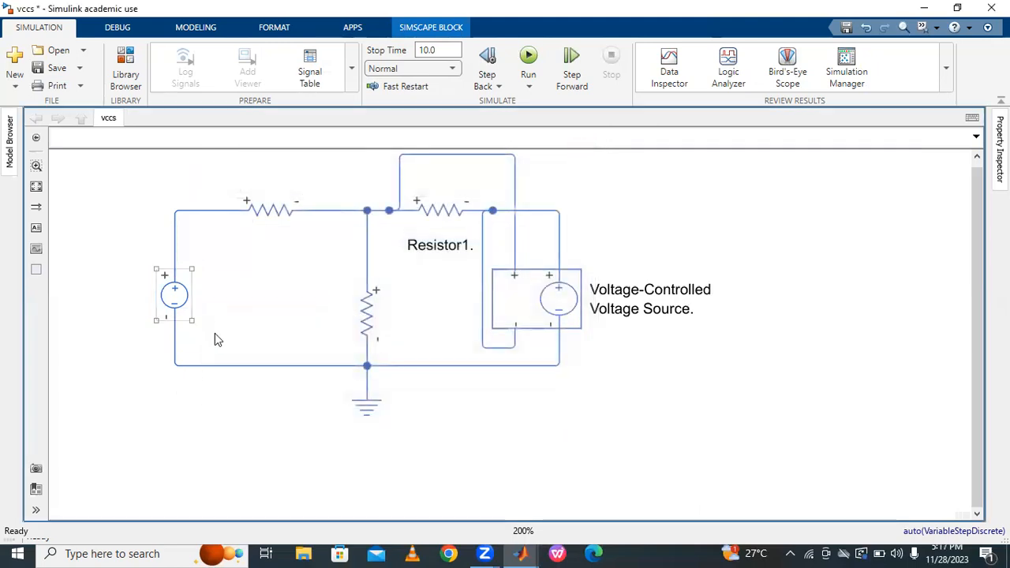
# Add a Solver Configuration block below the circuit and connect it to the bottom wire between the DC source and the ground
pyautogui.doubleClick(282, 432)
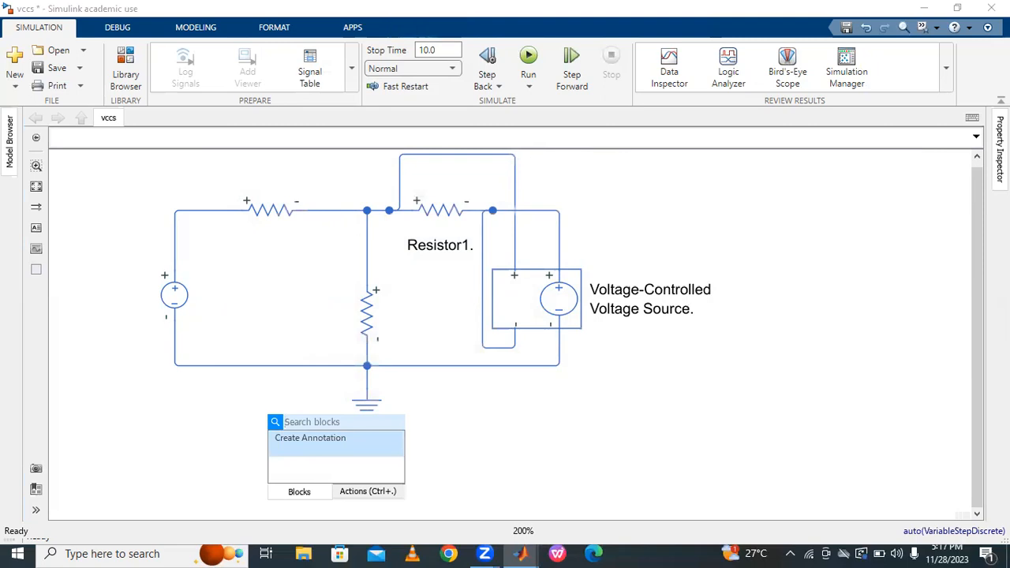
pyautogui.write('solver')
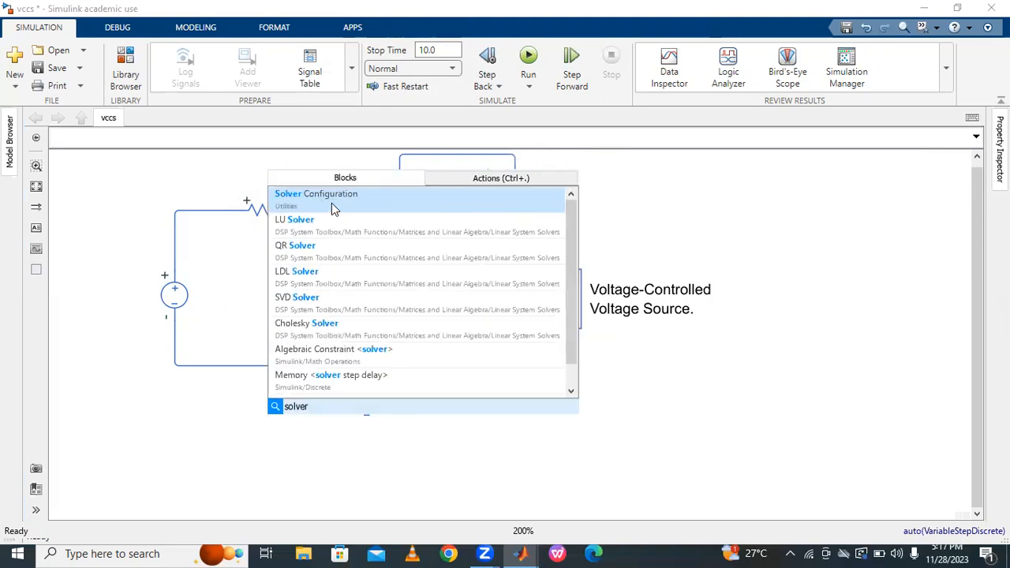
pyautogui.click(331, 202)
pyautogui.moveTo(315, 427)
pyautogui.mouseDown()
pyautogui.moveTo(302, 416)
pyautogui.moveTo(260, 417)
pyautogui.moveTo(276, 366)
pyautogui.mouseUp()
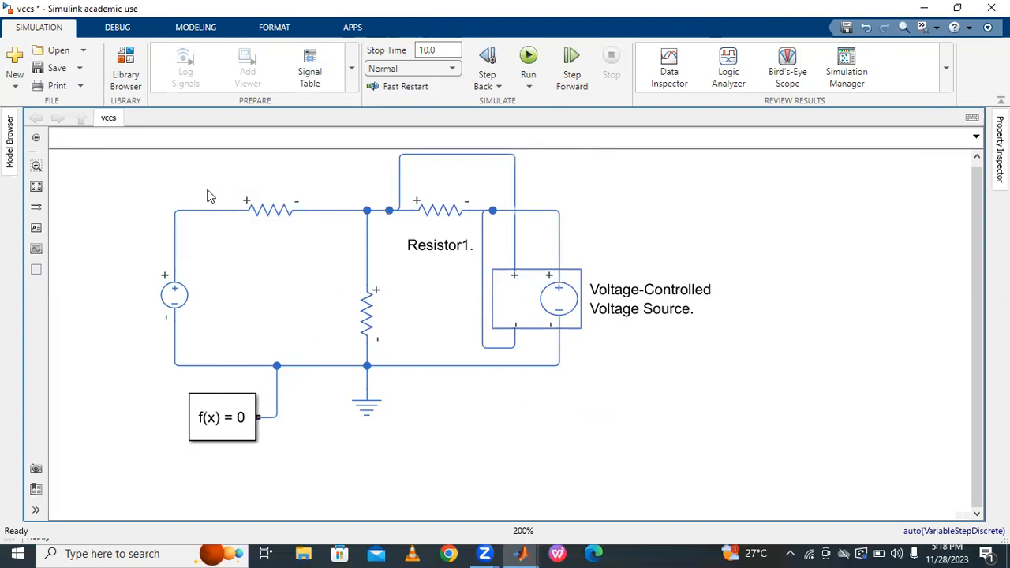
pyautogui.click(595, 310)
pyautogui.click(661, 330)
# Save the model as a new Simulink file named vcvs in the MATLAB folder
pyautogui.click(79, 71)
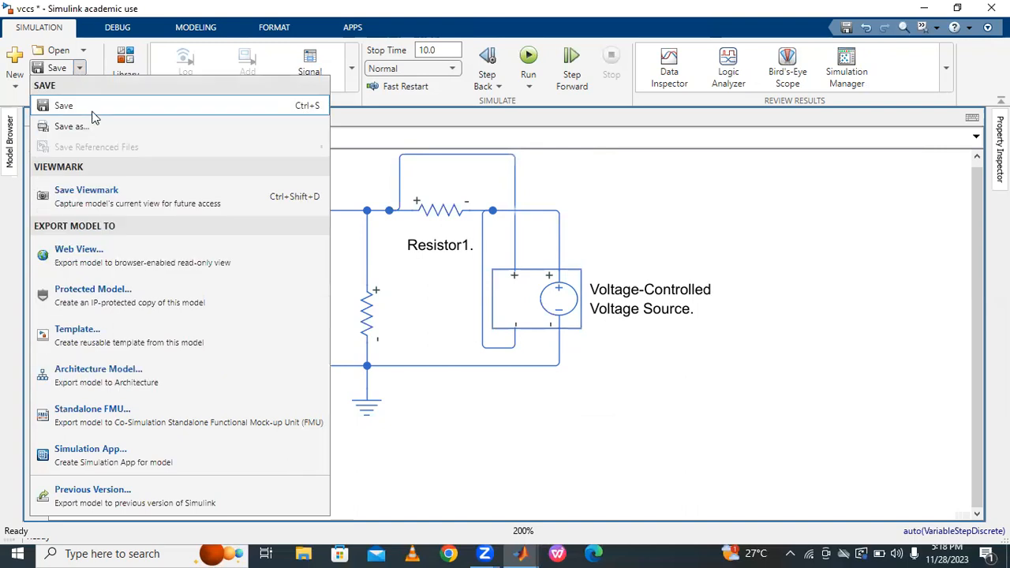
pyautogui.click(93, 126)
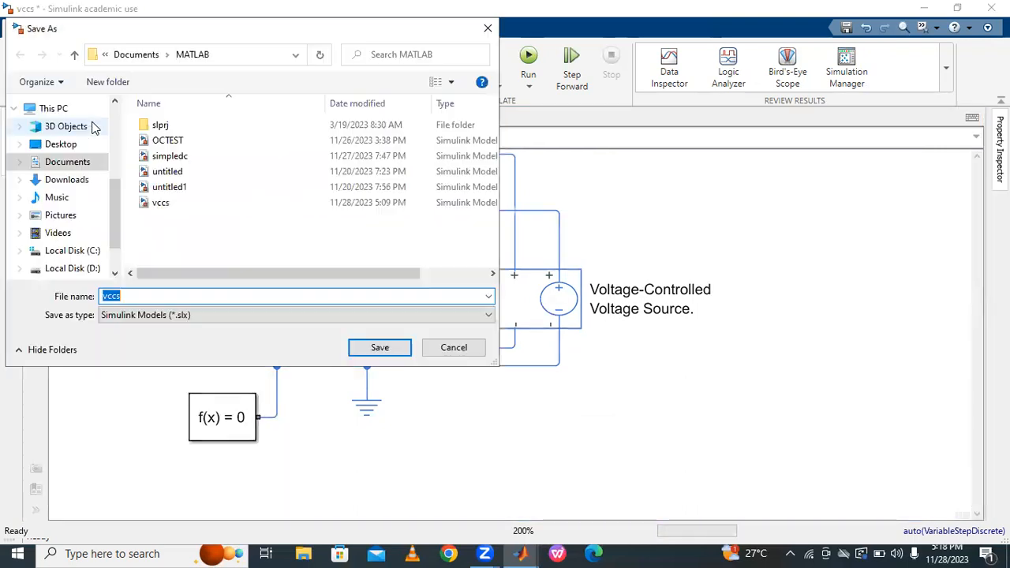
pyautogui.click(159, 293)
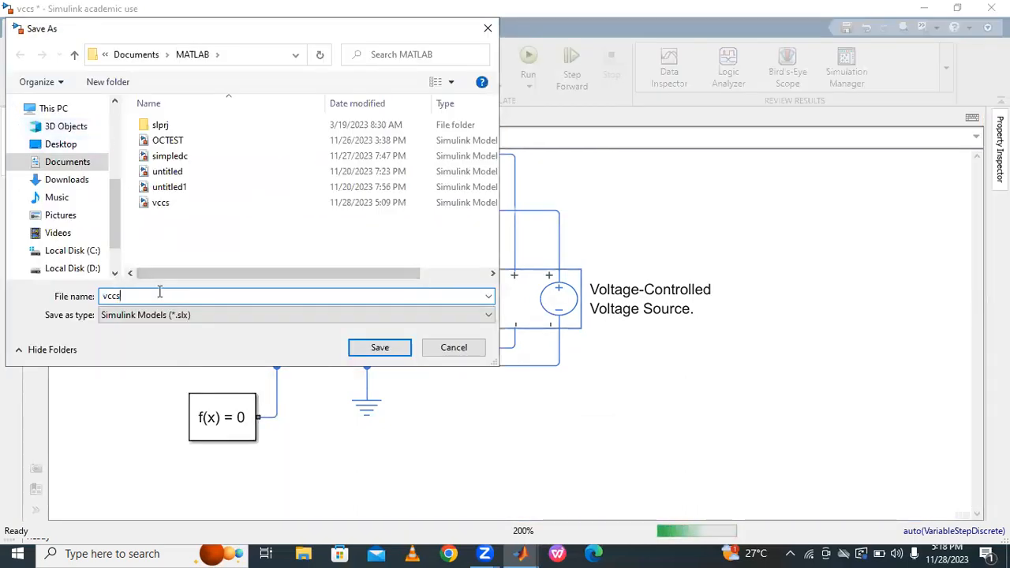
pyautogui.press('BackSpace')
pyautogui.press('BackSpace')
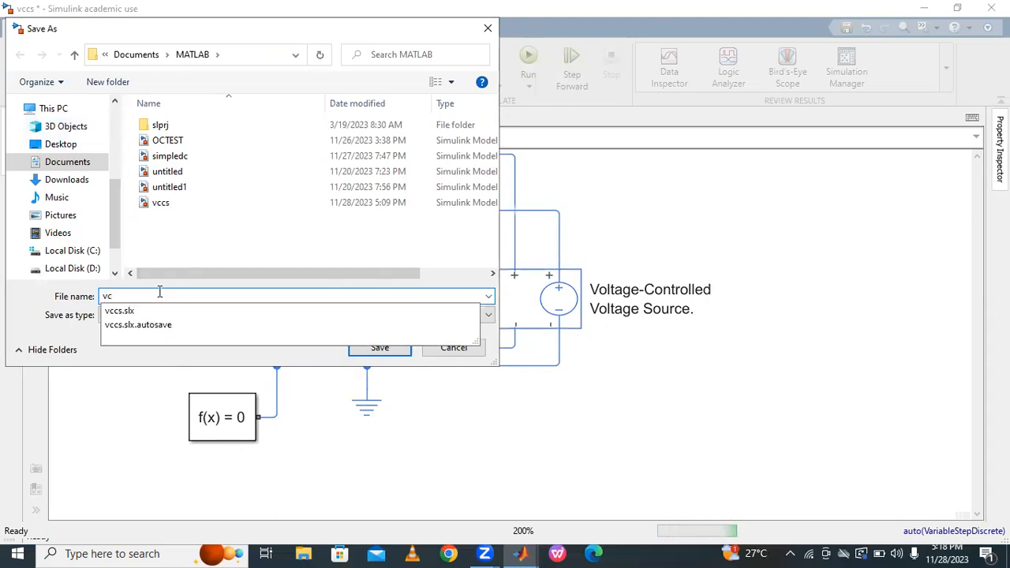
pyautogui.write('vs')
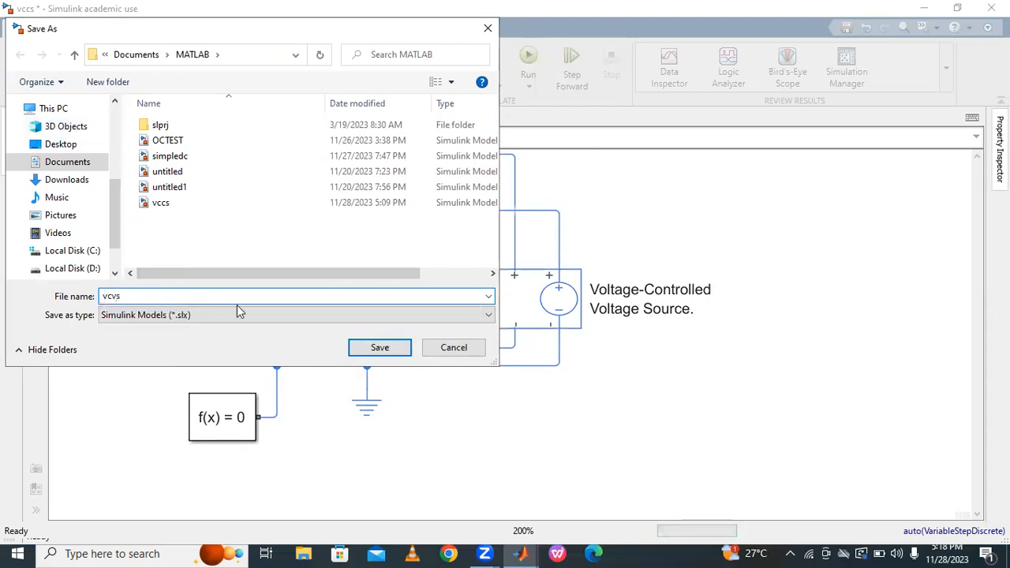
pyautogui.click(379, 348)
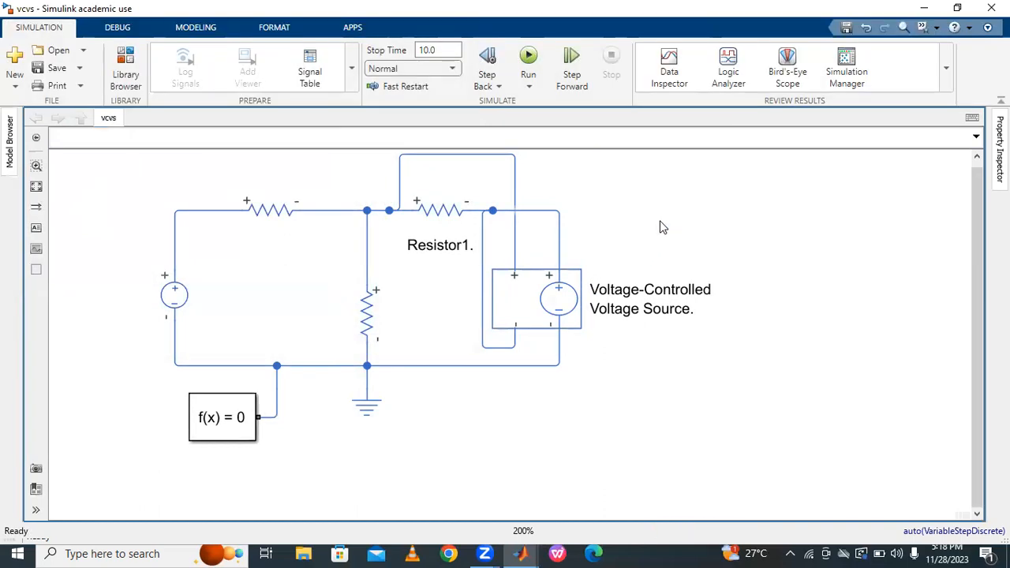
# Set the simulation stop time to 1
pyautogui.click(444, 48)
pyautogui.write('1')
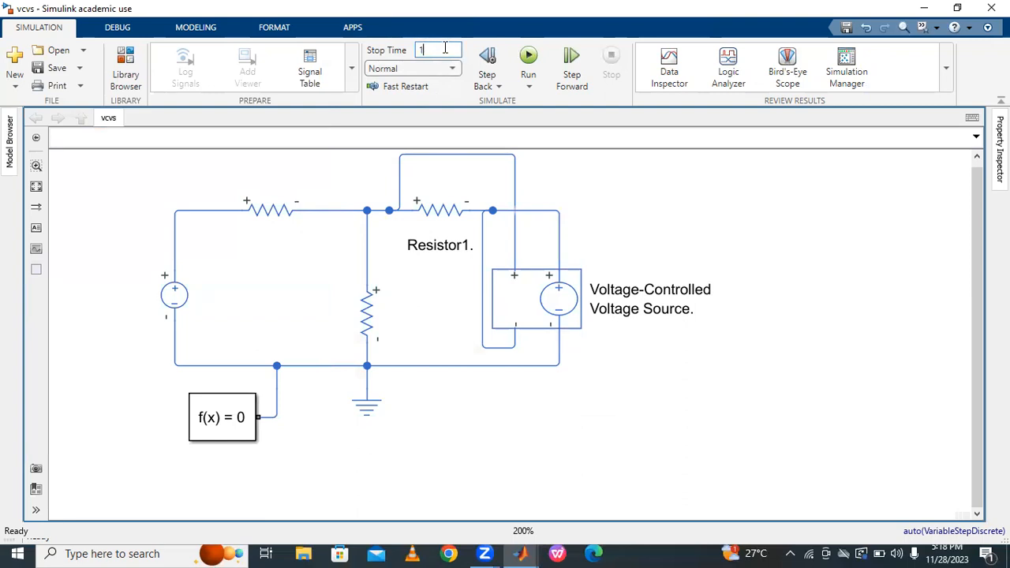
# Apply the stop time of 1 and run the simulation of the circuit model
pyautogui.click(530, 62)
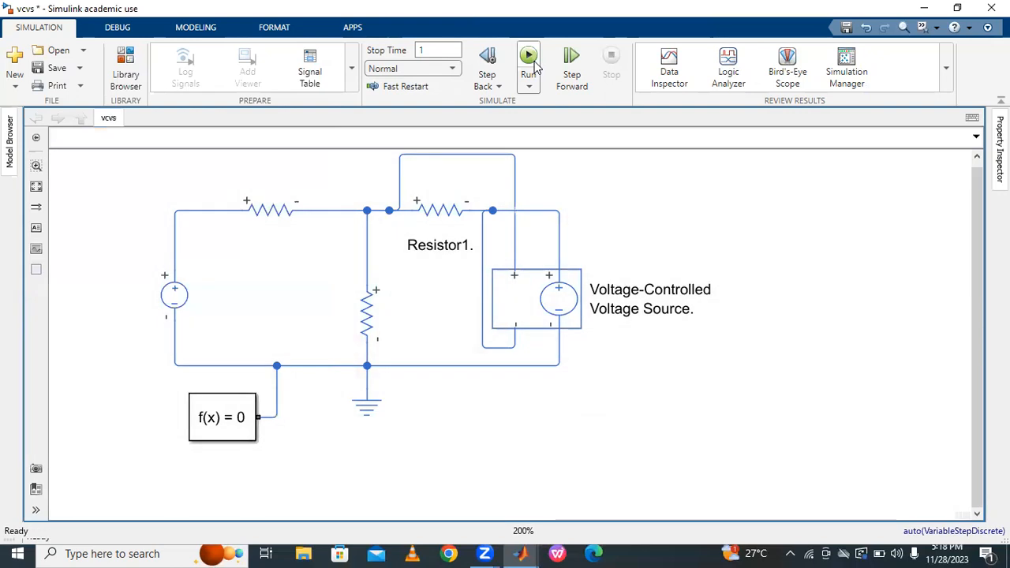
pyautogui.click(533, 64)
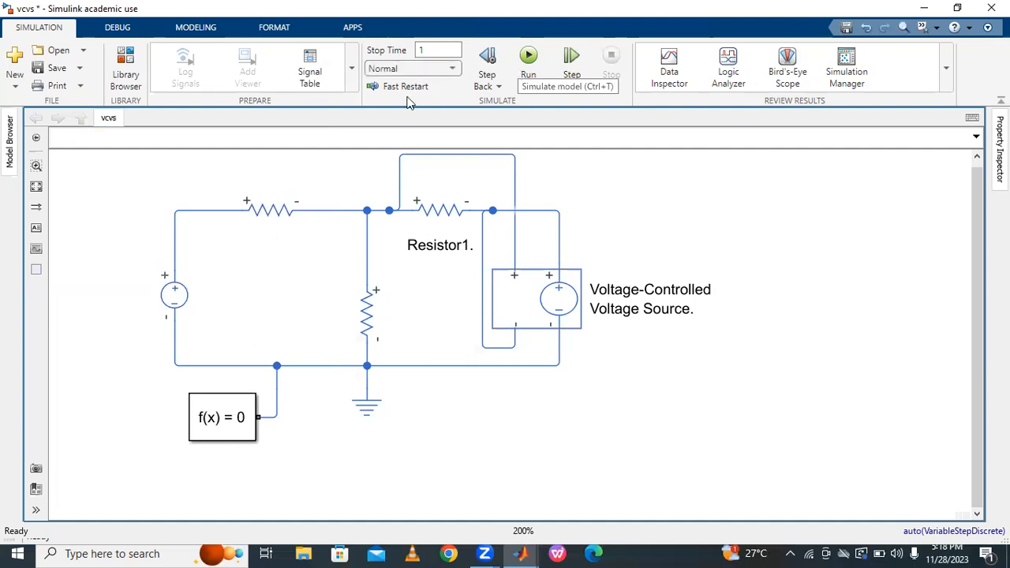
pyautogui.doubleClick(594, 177)
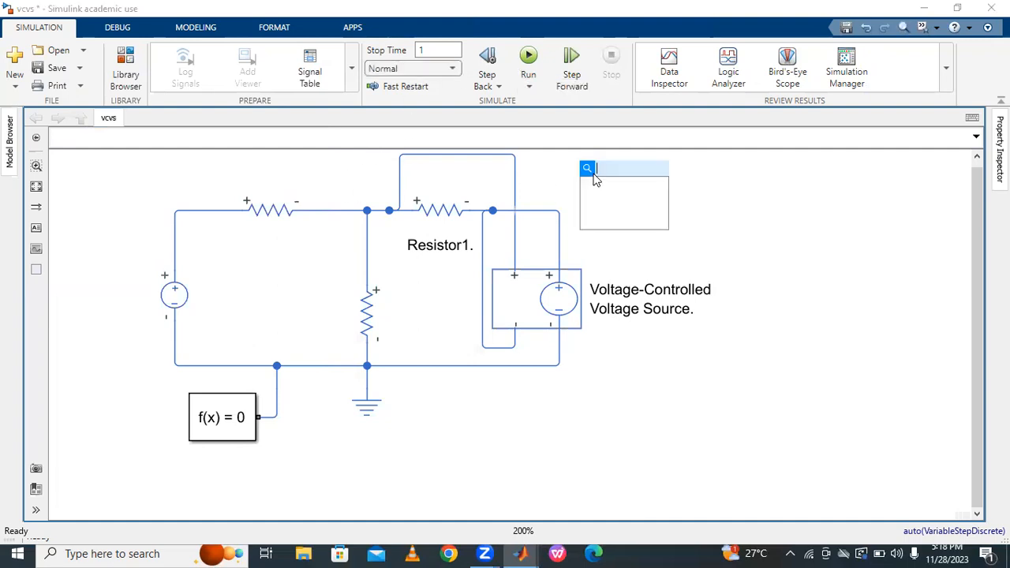
pyautogui.click(315, 304)
pyautogui.click(287, 219)
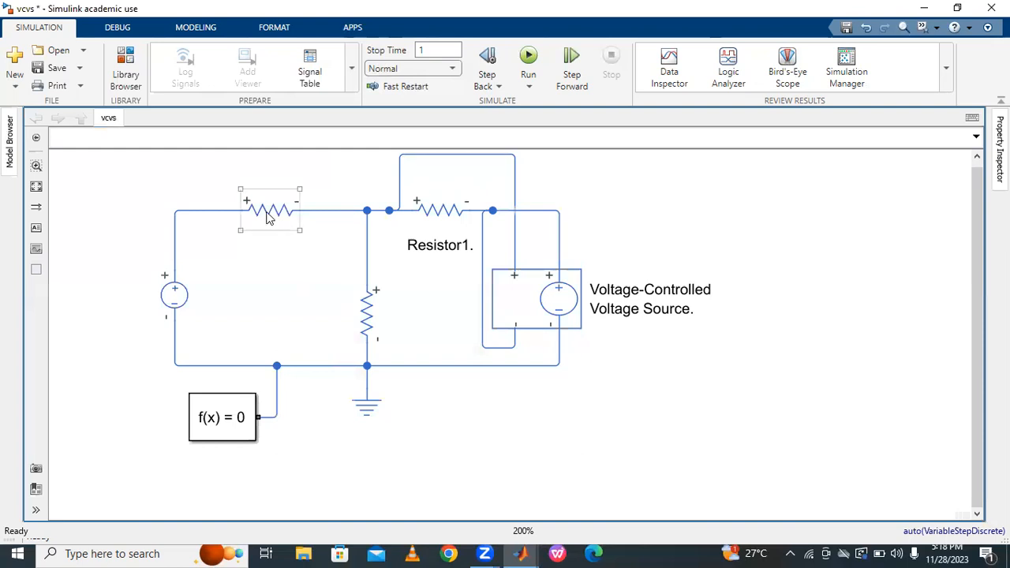
# Add a Foundation Library Current Sensor block and place it above and to the left of the independent voltage source
pyautogui.doubleClick(636, 201)
pyautogui.write('curr')
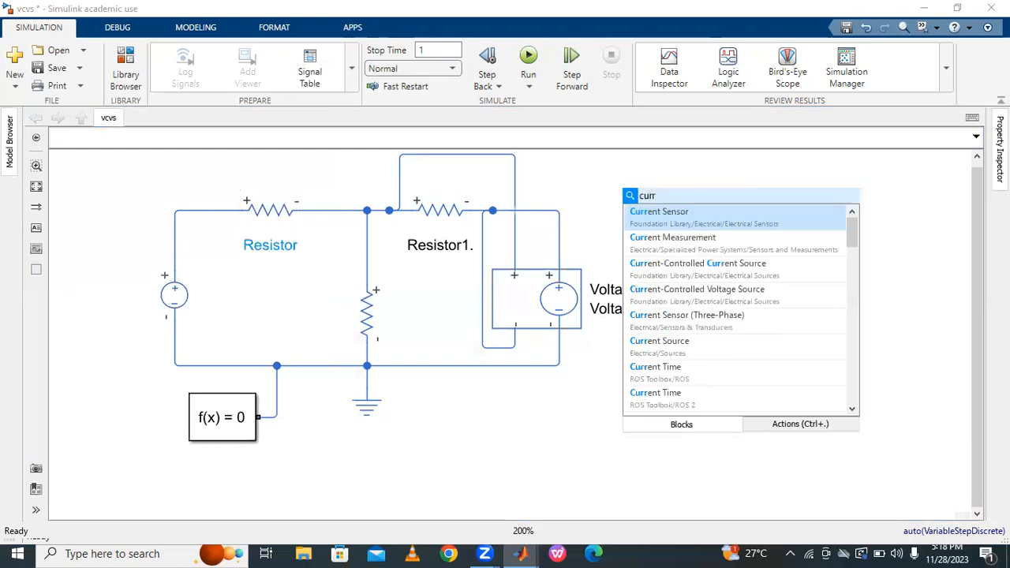
pyautogui.click(659, 220)
pyautogui.moveTo(612, 194); pyautogui.dragTo(87, 201)
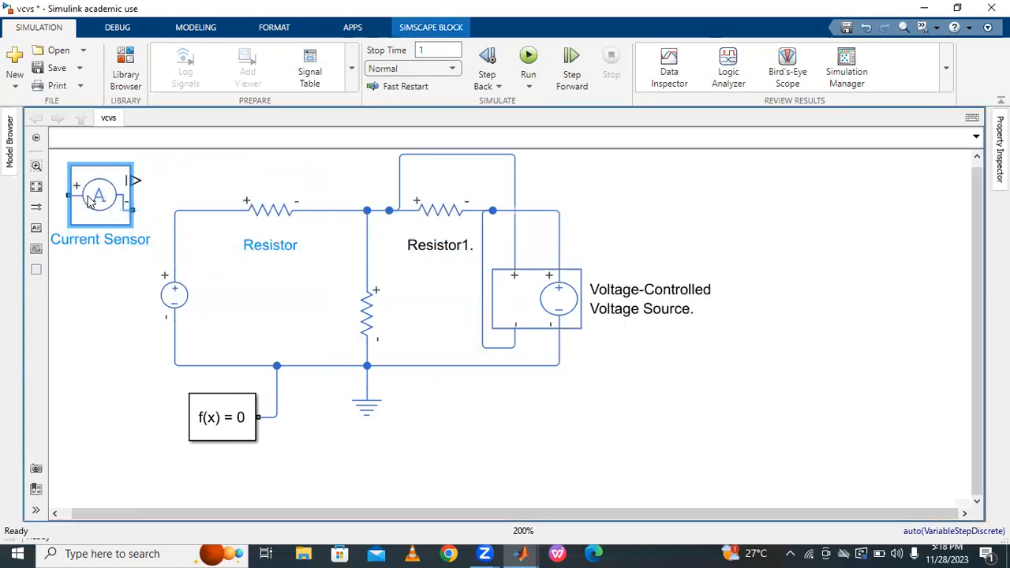
pyautogui.click(35, 186)
pyautogui.click(457, 179)
pyautogui.scroll(-1, 462, 211)
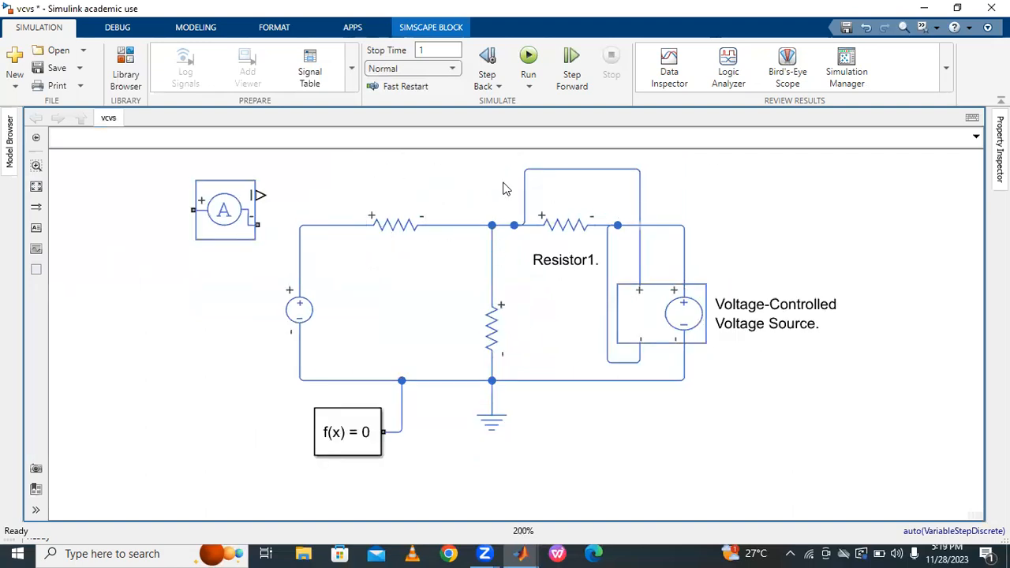
pyautogui.click(243, 211)
pyautogui.moveTo(243, 211); pyautogui.dragTo(266, 183)
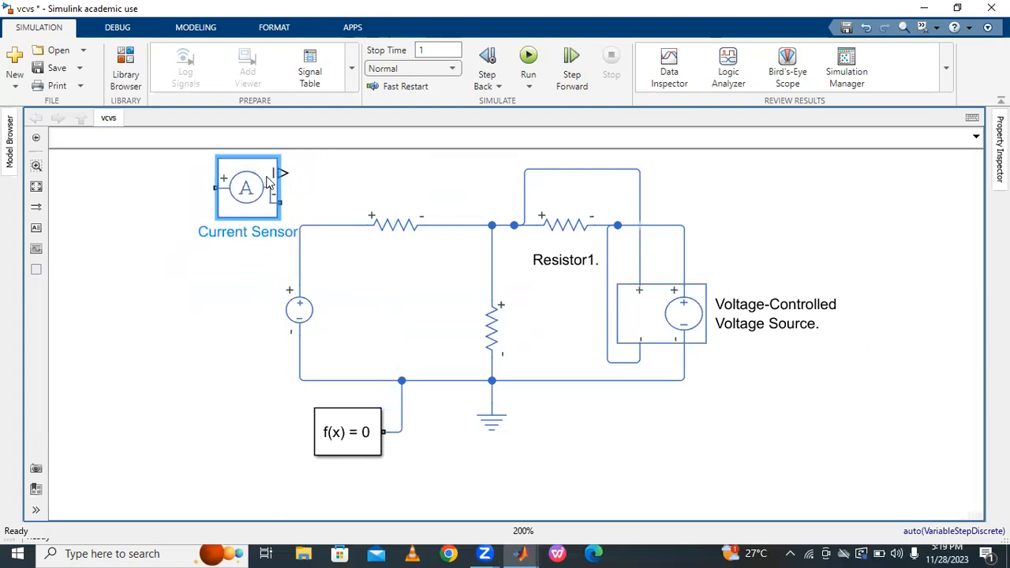
# Delete the wire between the independent voltage source and the series resistor, and wire the Current Sensor in series between them
pyautogui.click(323, 225)
pyautogui.press('Delete')
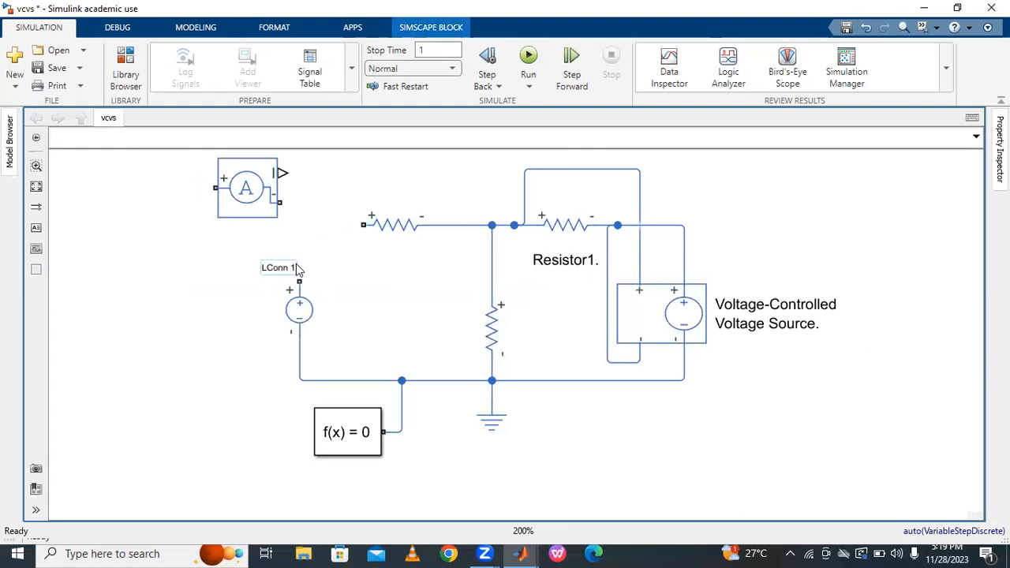
pyautogui.click(399, 225)
pyautogui.click(433, 233)
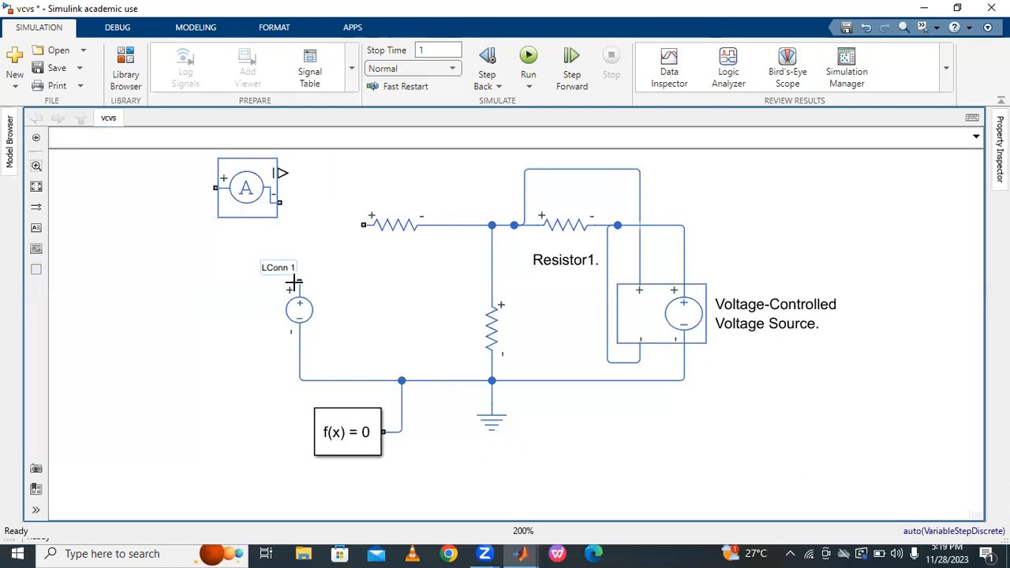
pyautogui.moveTo(297, 281); pyautogui.dragTo(214, 188)
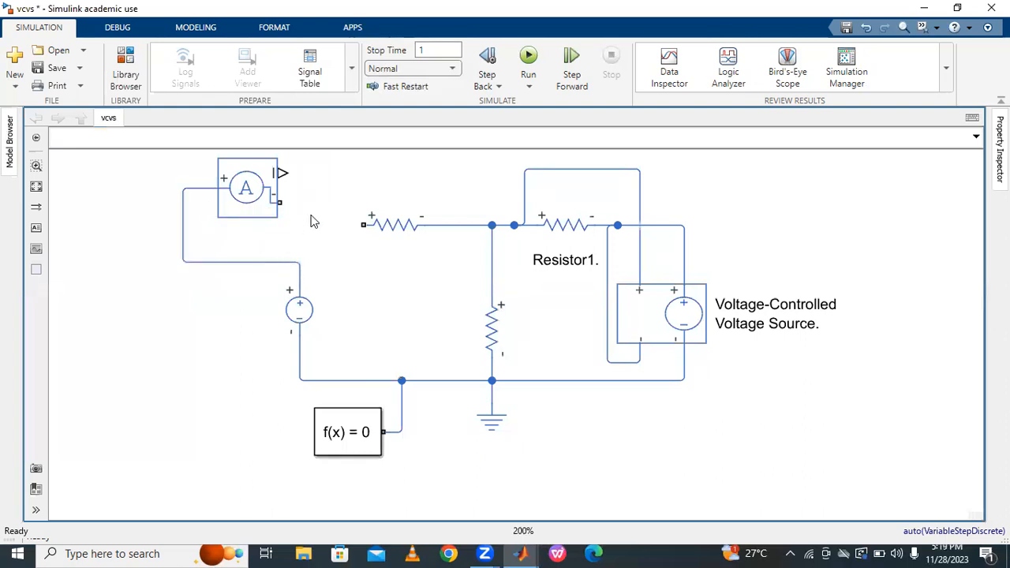
pyautogui.moveTo(276, 202); pyautogui.dragTo(367, 226)
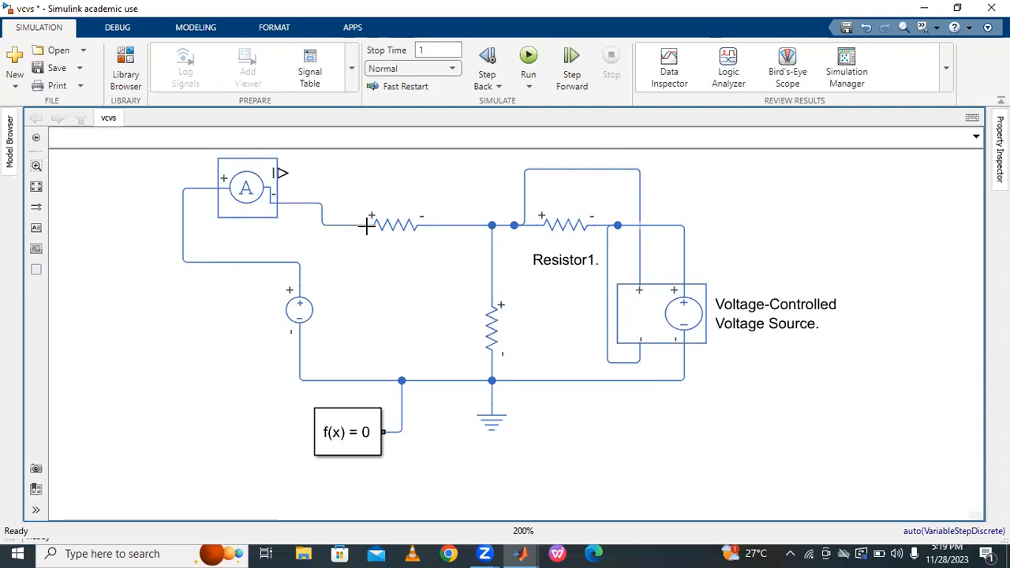
# Move the Current Sensor directly above the independent voltage source and shorten its connecting wire
pyautogui.moveTo(264, 197); pyautogui.dragTo(320, 195)
pyautogui.click(245, 242)
pyautogui.moveTo(221, 229); pyautogui.dragTo(257, 234)
pyautogui.click(330, 247)
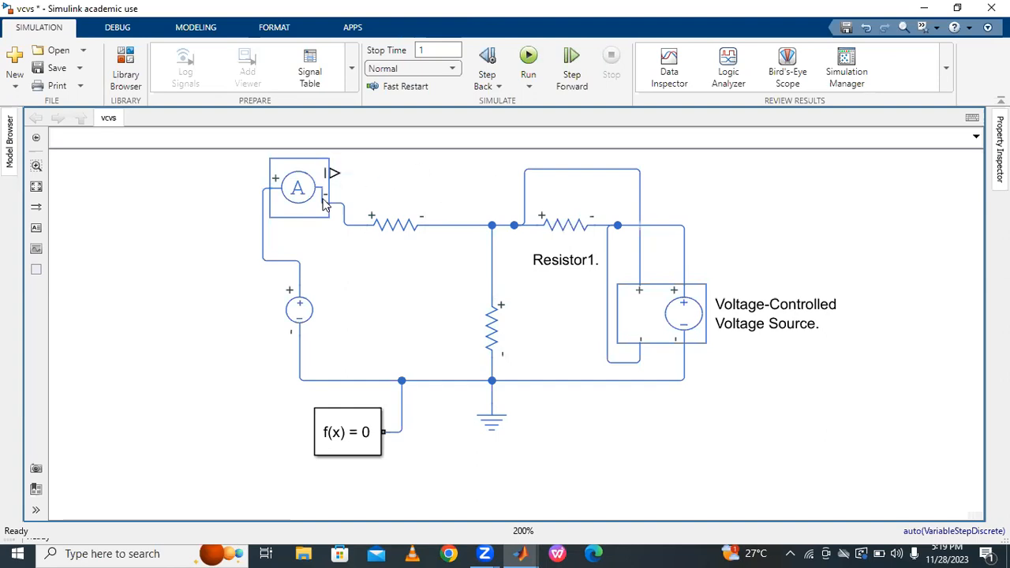
# Add a PS-Simulink Converter and connect it to the Current Sensor's I output
pyautogui.doubleClick(191, 221)
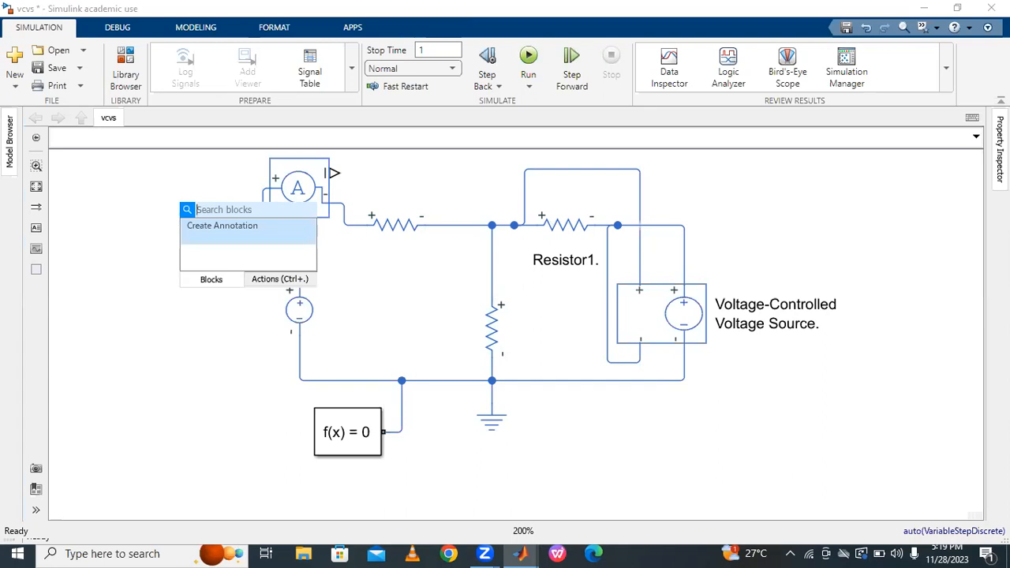
pyautogui.write('ps')
pyautogui.click(229, 234)
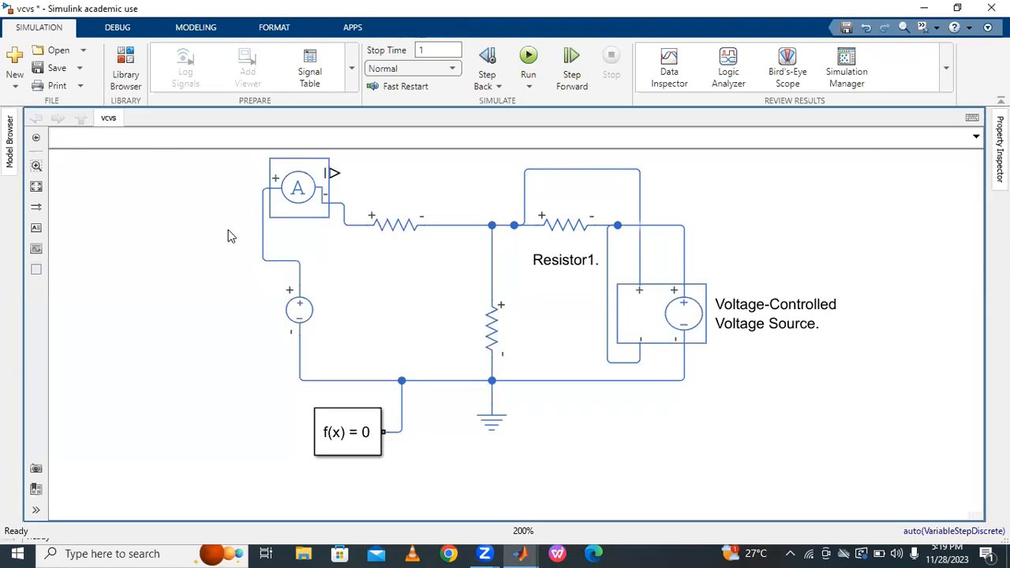
pyautogui.moveTo(193, 219); pyautogui.dragTo(364, 176)
pyautogui.click(442, 183)
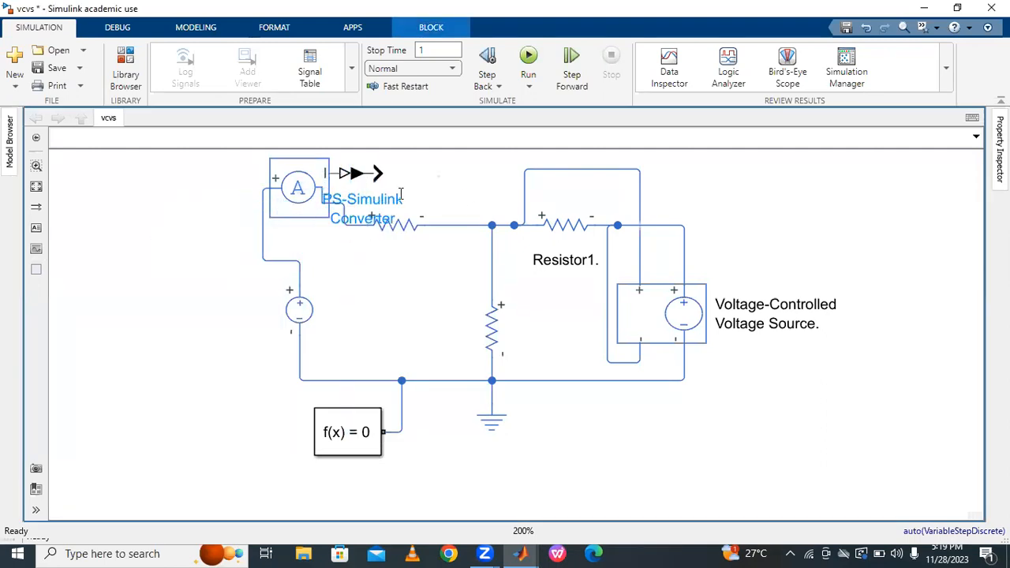
pyautogui.click(436, 177)
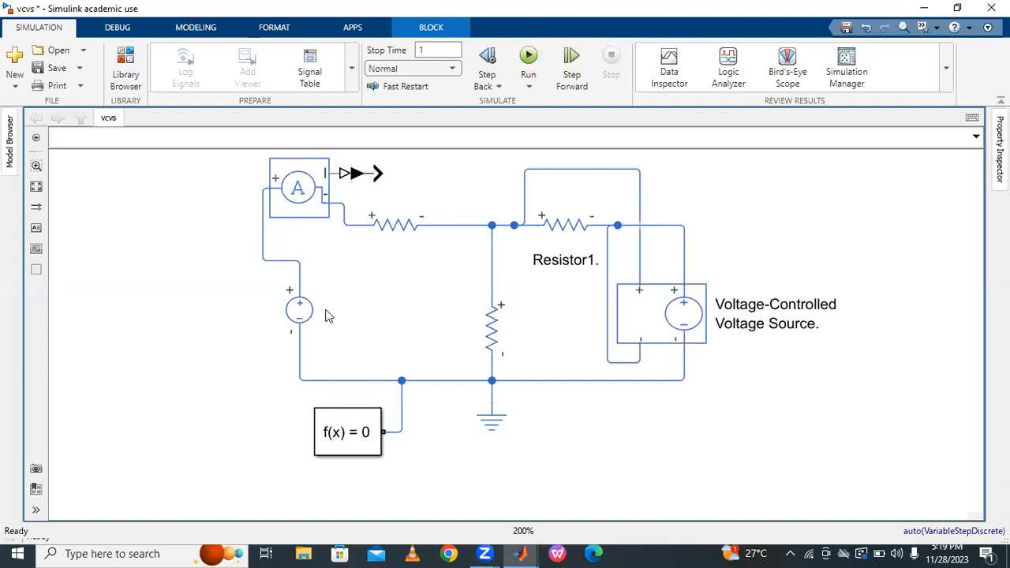
# Add a Display block, connect it to the PS-Simulink Converter's output, and narrow it to clear the neighbouring wire
pyautogui.doubleClick(121, 243)
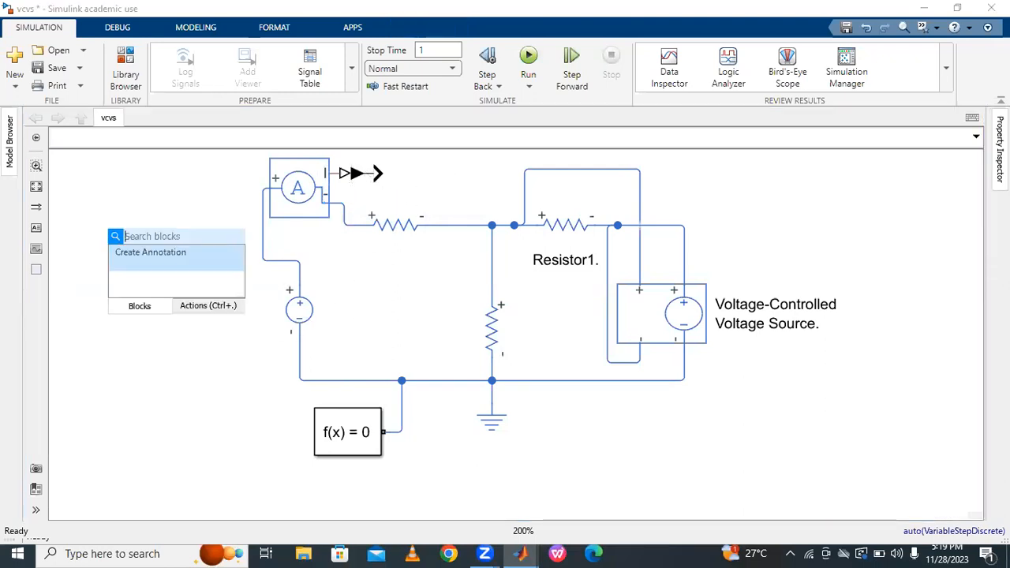
pyautogui.write('dip')
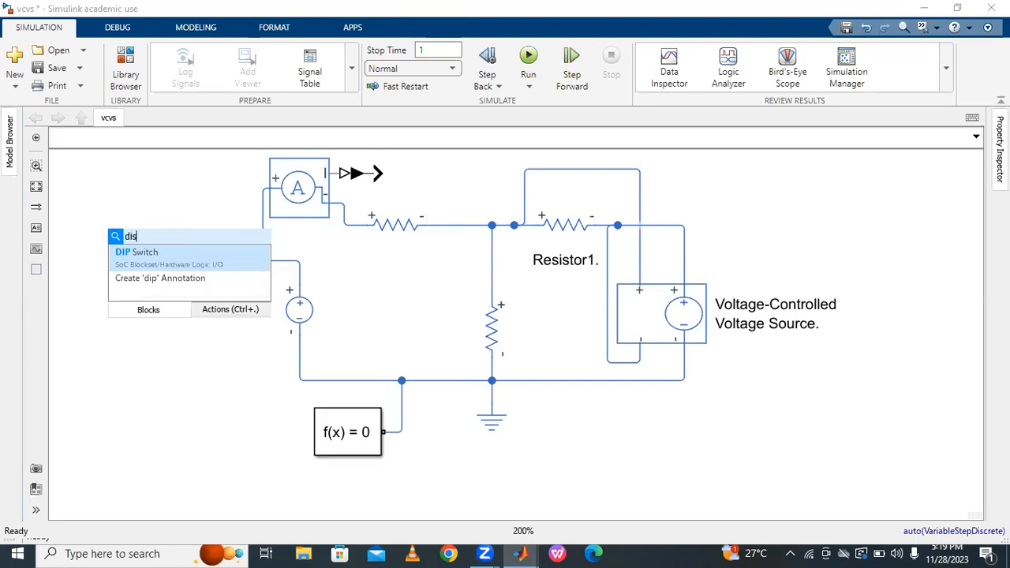
pyautogui.click(177, 264)
pyautogui.moveTo(89, 240); pyautogui.dragTo(422, 172)
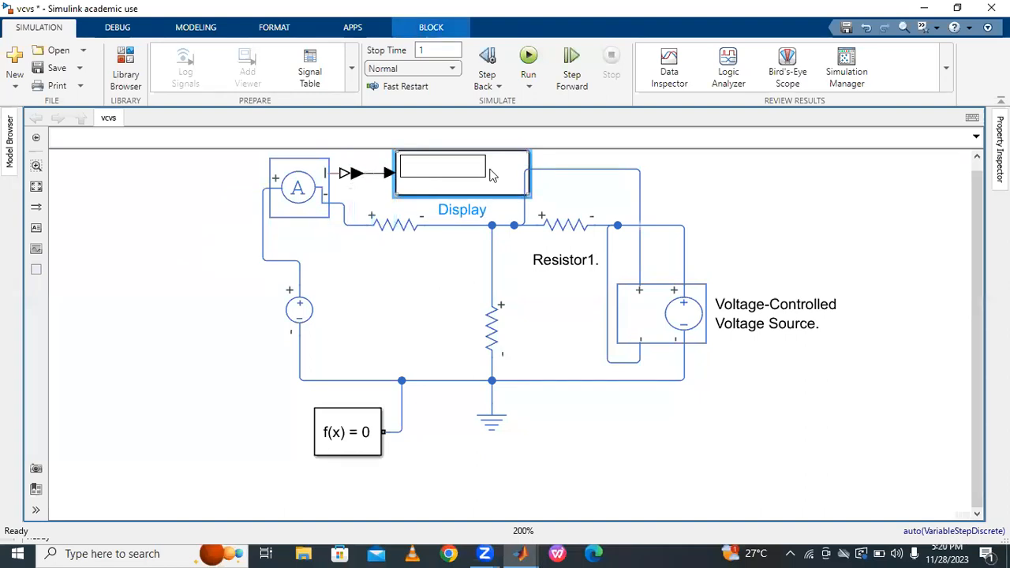
pyautogui.moveTo(527, 151); pyautogui.dragTo(464, 164)
pyautogui.click(480, 196)
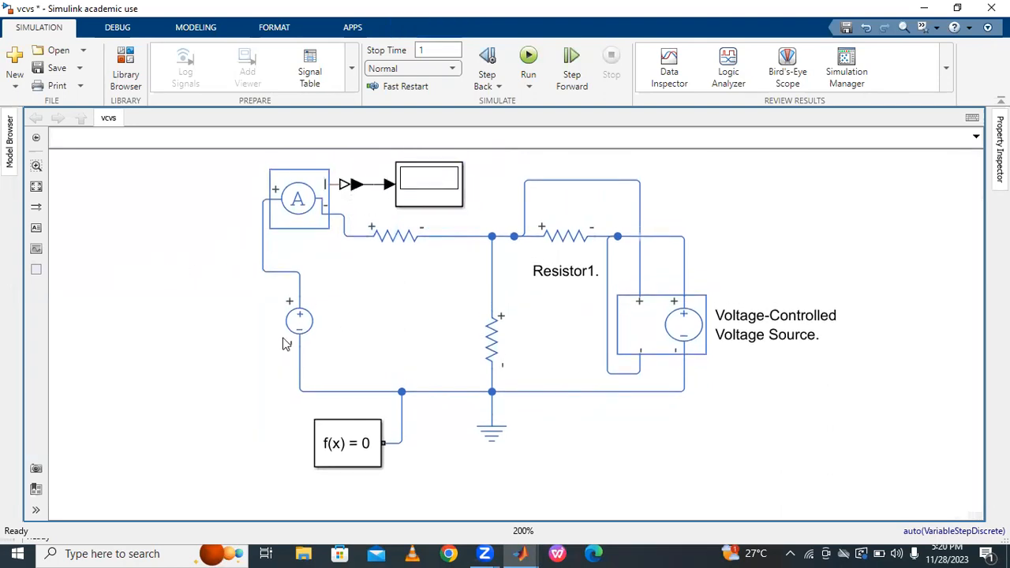
pyautogui.doubleClick(158, 281)
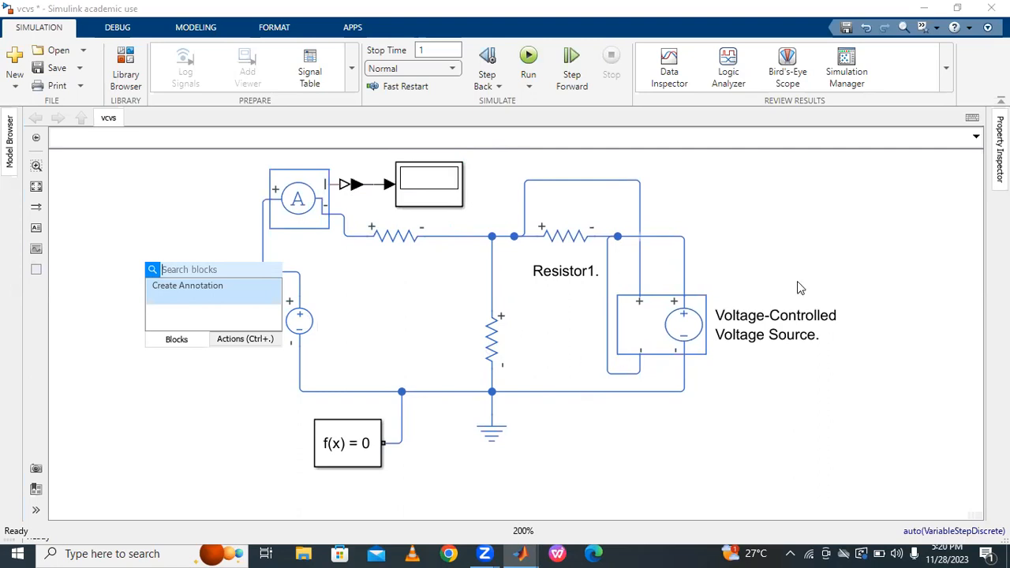
pyautogui.click(410, 318)
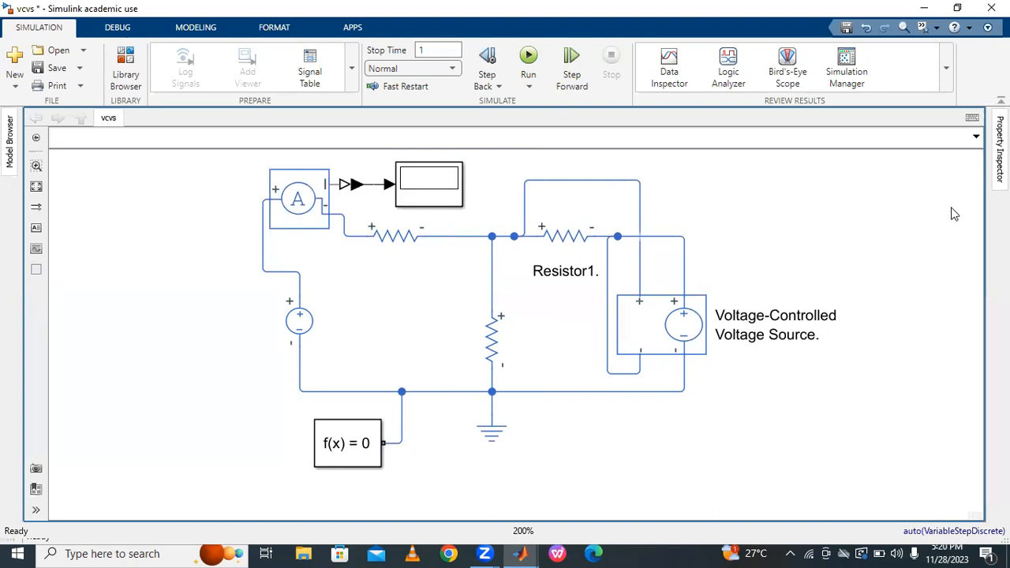
pyautogui.click(496, 316)
pyautogui.click(535, 355)
pyautogui.click(479, 326)
pyautogui.click(517, 338)
# Add a Foundation Library Voltage Sensor left of the vertical resistor, rotated vertically, and wire its positive terminal to the resistor's upper wire
pyautogui.doubleClick(180, 293)
pyautogui.write('vol')
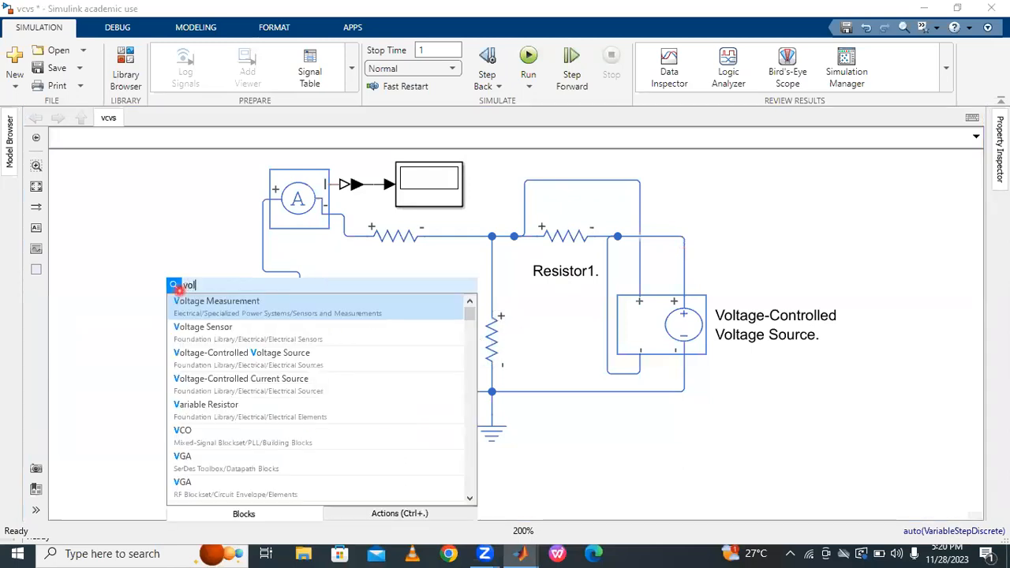
pyautogui.write('tage')
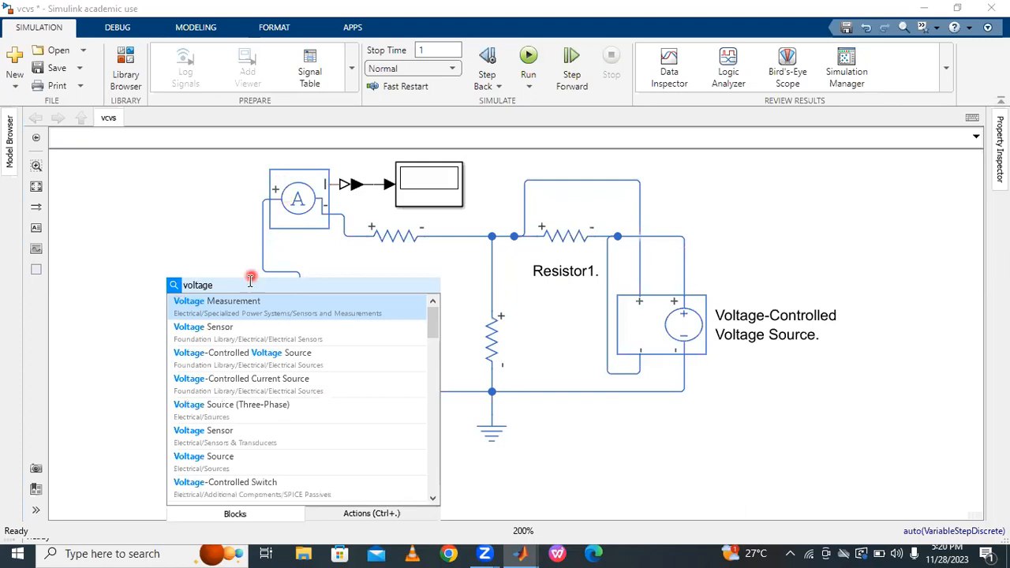
pyautogui.click(226, 329)
pyautogui.moveTo(178, 293)
pyautogui.mouseDown()
pyautogui.moveTo(420, 325)
pyautogui.moveTo(411, 325)
pyautogui.mouseUp()
pyautogui.moveTo(418, 286); pyautogui.dragTo(492, 253)
pyautogui.moveTo(432, 354)
pyautogui.mouseDown()
pyautogui.moveTo(501, 367)
pyautogui.moveTo(490, 377)
pyautogui.moveTo(433, 345)
pyautogui.moveTo(434, 357)
pyautogui.mouseUp()
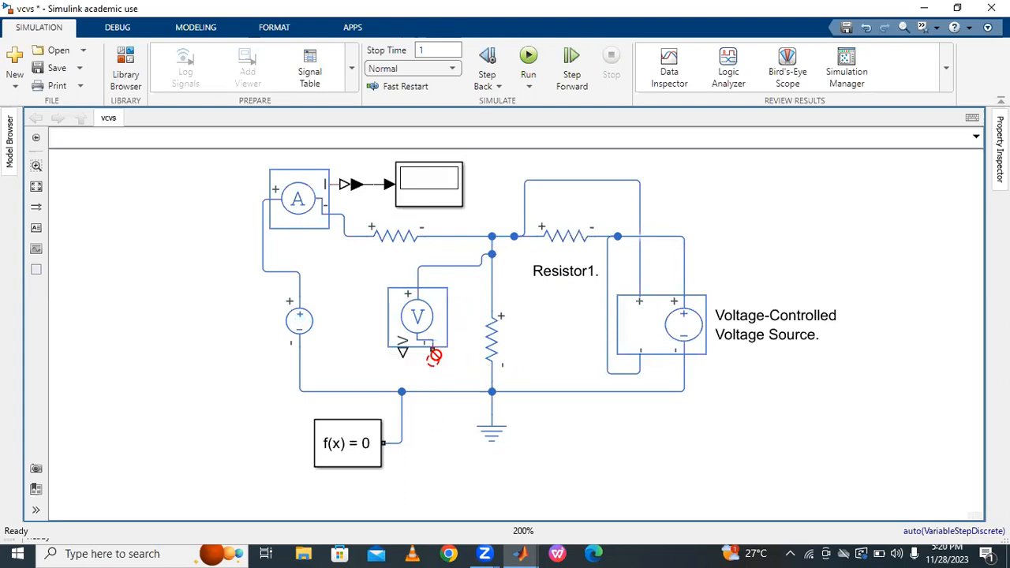
# Move the Electrical Reference down and lower the circuit's bottom return wires to make room beneath the vertical resistor
pyautogui.click(490, 433)
pyautogui.moveTo(489, 430); pyautogui.dragTo(489, 457)
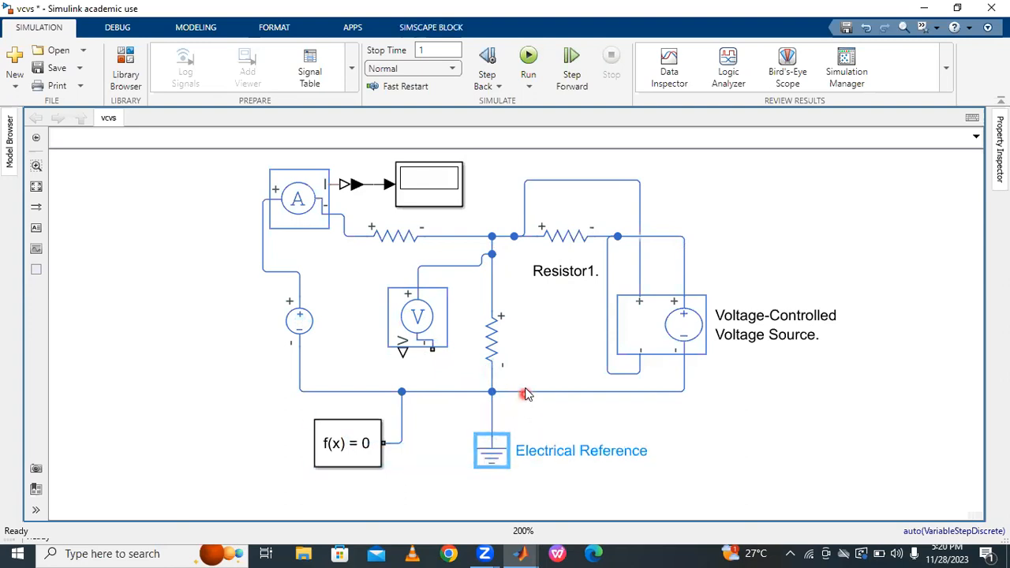
pyautogui.moveTo(527, 392); pyautogui.dragTo(526, 419)
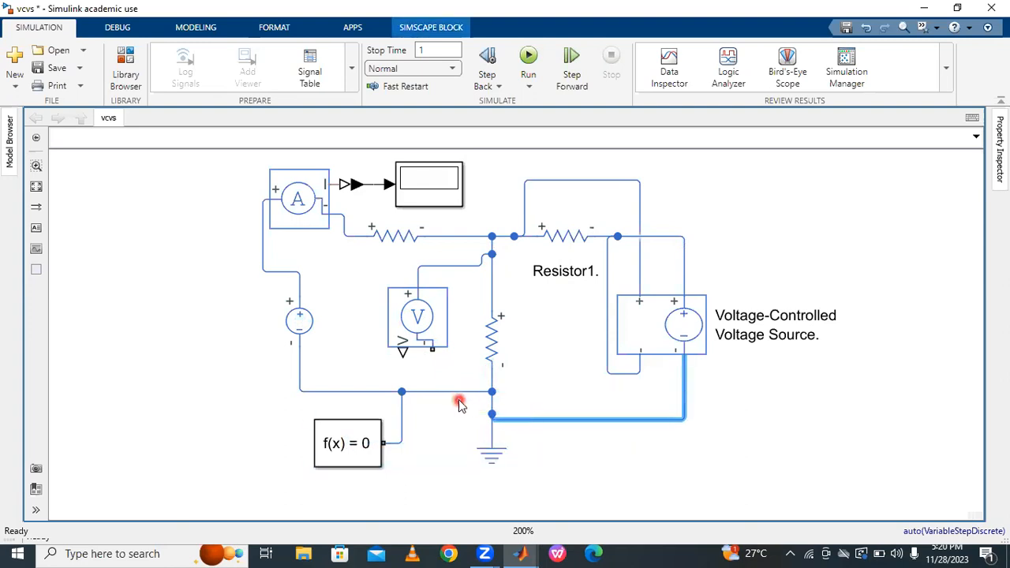
pyautogui.moveTo(447, 395); pyautogui.dragTo(453, 414)
pyautogui.moveTo(360, 390); pyautogui.dragTo(360, 405)
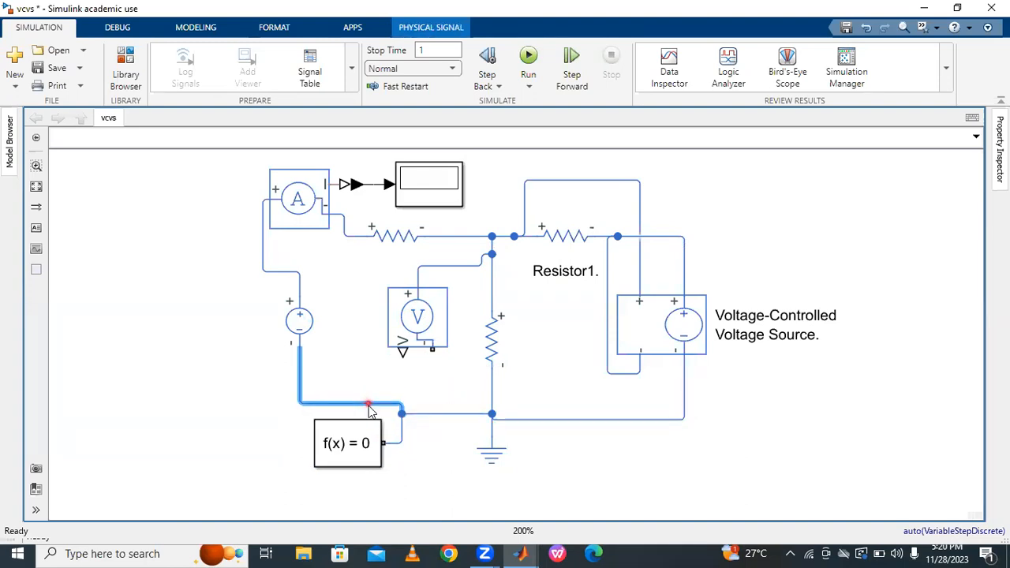
# Move the Solver block down and align the bottom return wires on one straight level
pyautogui.moveTo(355, 444); pyautogui.dragTo(355, 474)
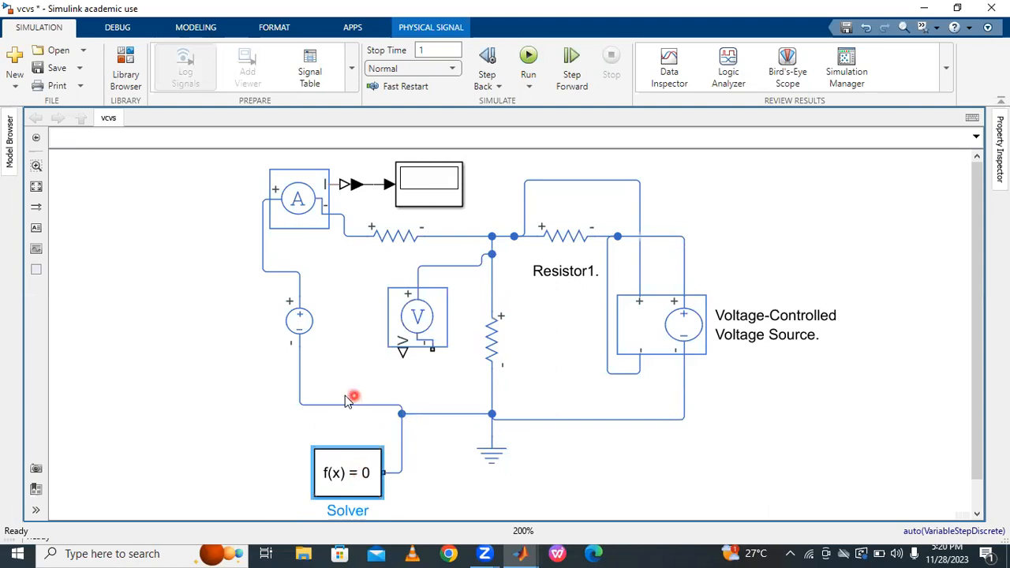
pyautogui.moveTo(340, 408); pyautogui.dragTo(338, 414)
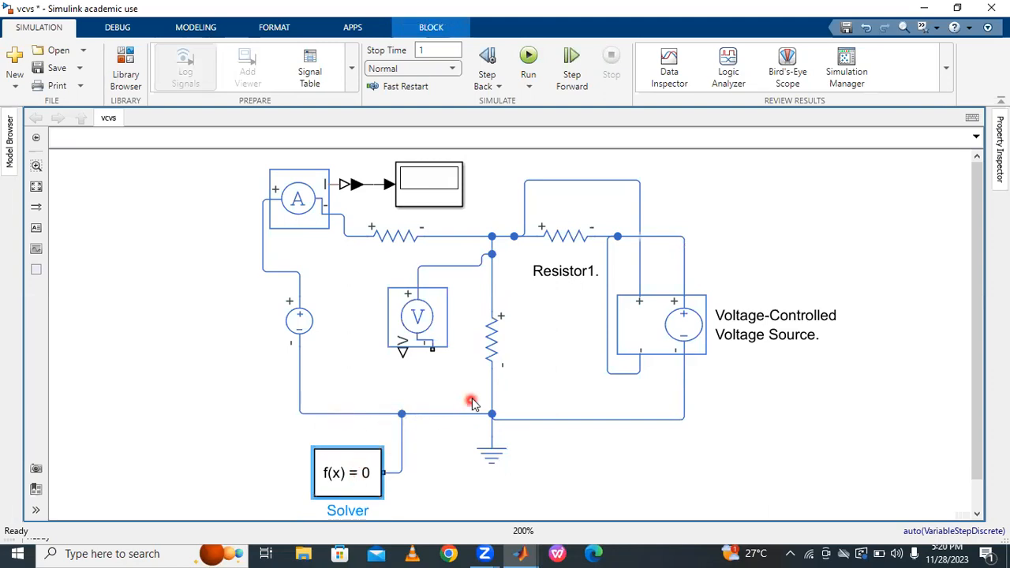
pyautogui.moveTo(467, 415); pyautogui.dragTo(427, 421)
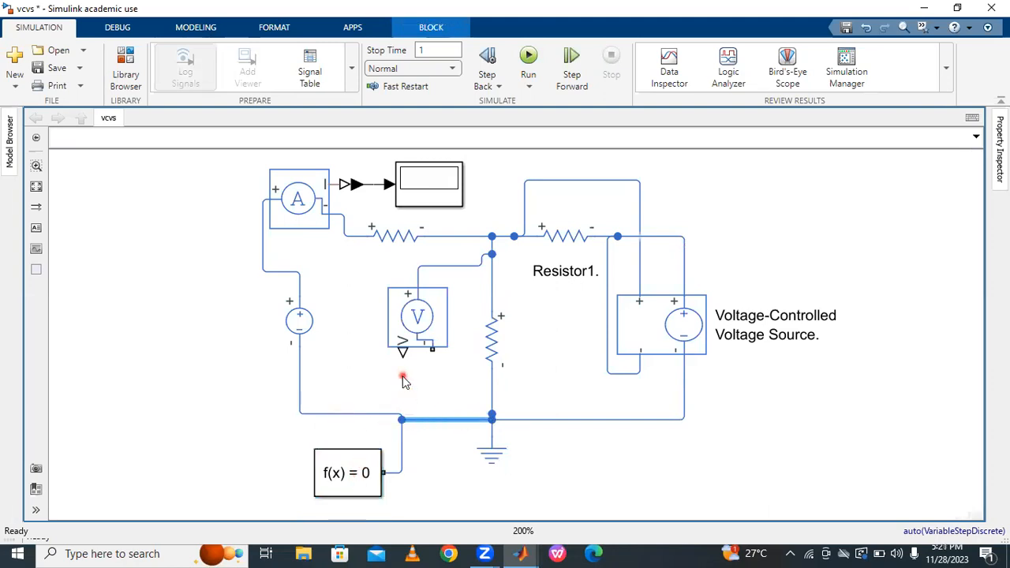
pyautogui.click(353, 413)
pyautogui.click(418, 374)
# Wire the Voltage Sensor's negative terminal to the line just below the vertical resistor
pyautogui.moveTo(432, 348); pyautogui.dragTo(492, 390)
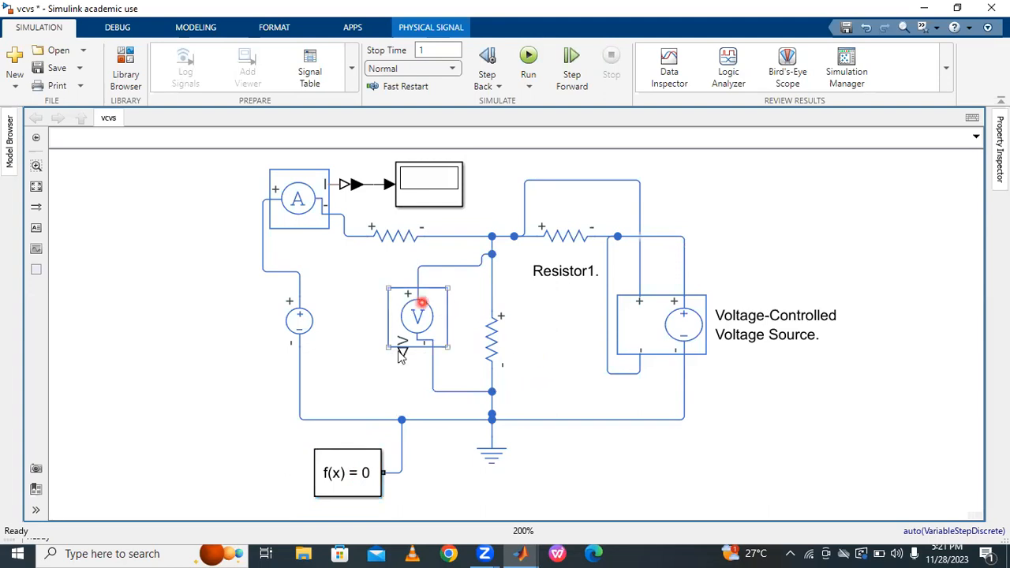
pyautogui.click(424, 195)
pyautogui.click(395, 209)
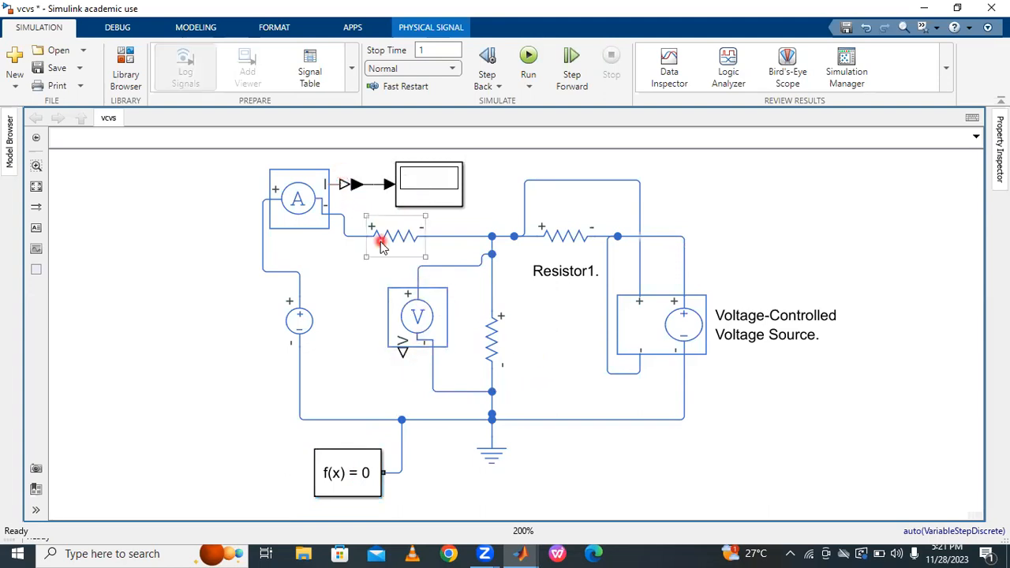
pyautogui.click(345, 156)
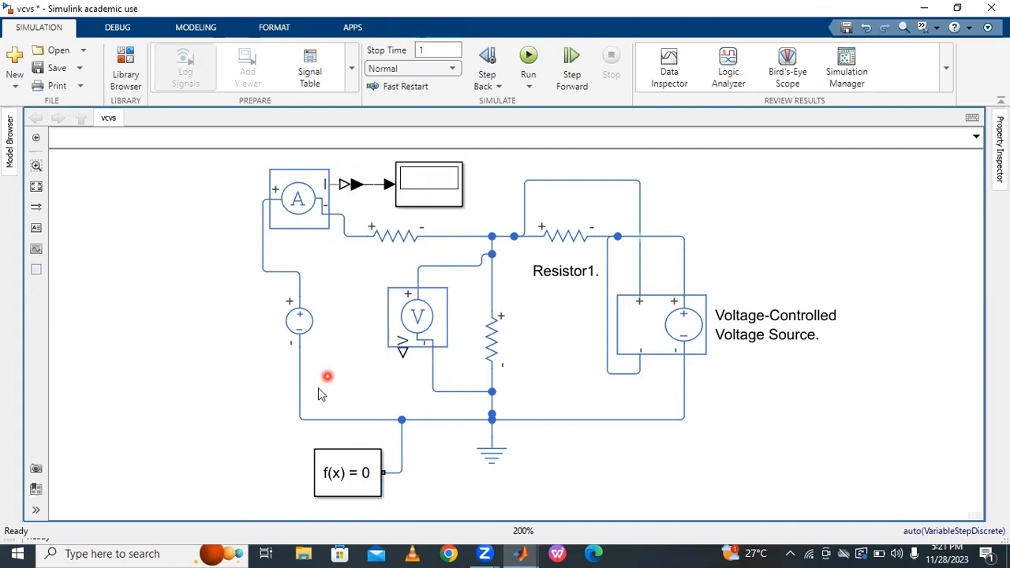
# Connect a PS-Simulink Converter to the Voltage Sensor's output and place a copy of the Display block beside it
pyautogui.doubleClick(183, 375)
pyautogui.write('PS')
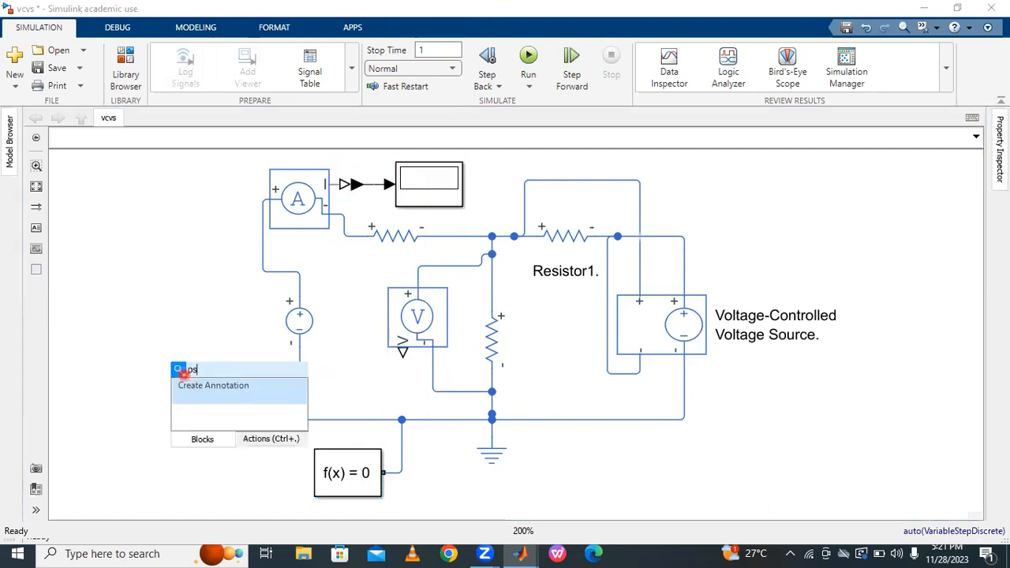
pyautogui.click(212, 136)
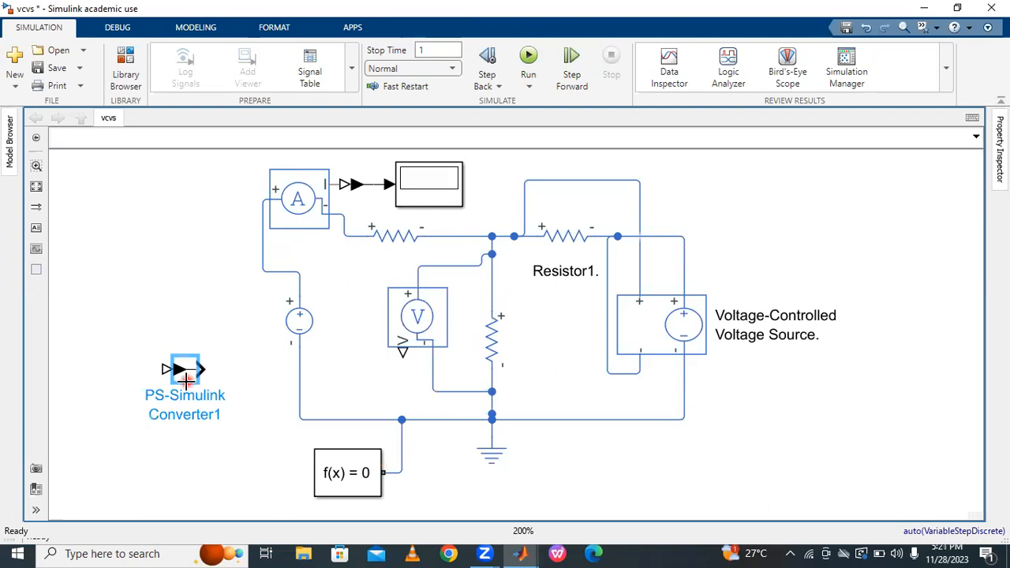
pyautogui.moveTo(195, 385); pyautogui.dragTo(402, 363)
pyautogui.moveTo(431, 175); pyautogui.dragTo(523, 477)
pyautogui.click(645, 469)
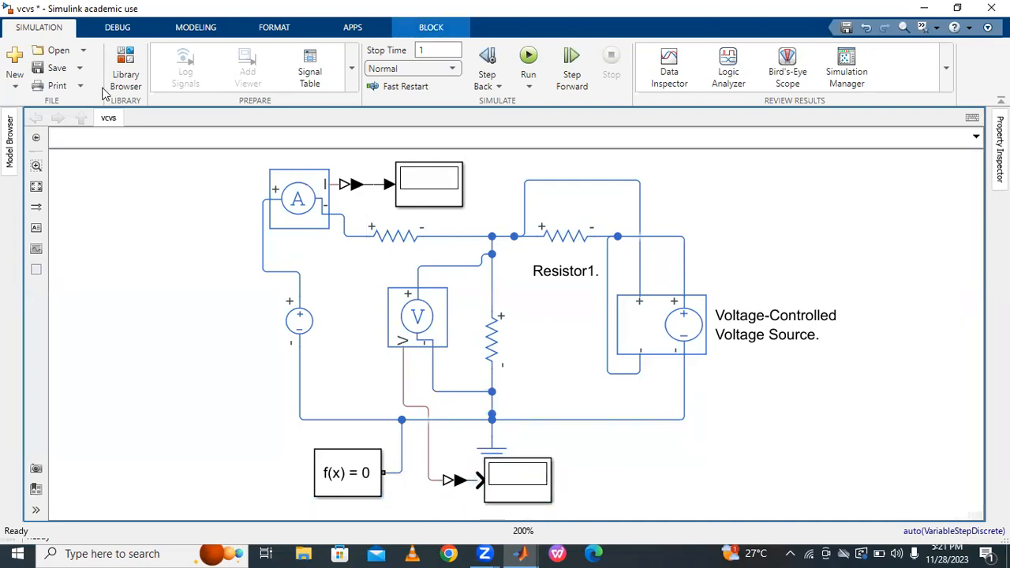
# Move the second Display clear of the Electrical Reference and connect the PS-Simulink Converter to it with a straight line
pyautogui.click(36, 186)
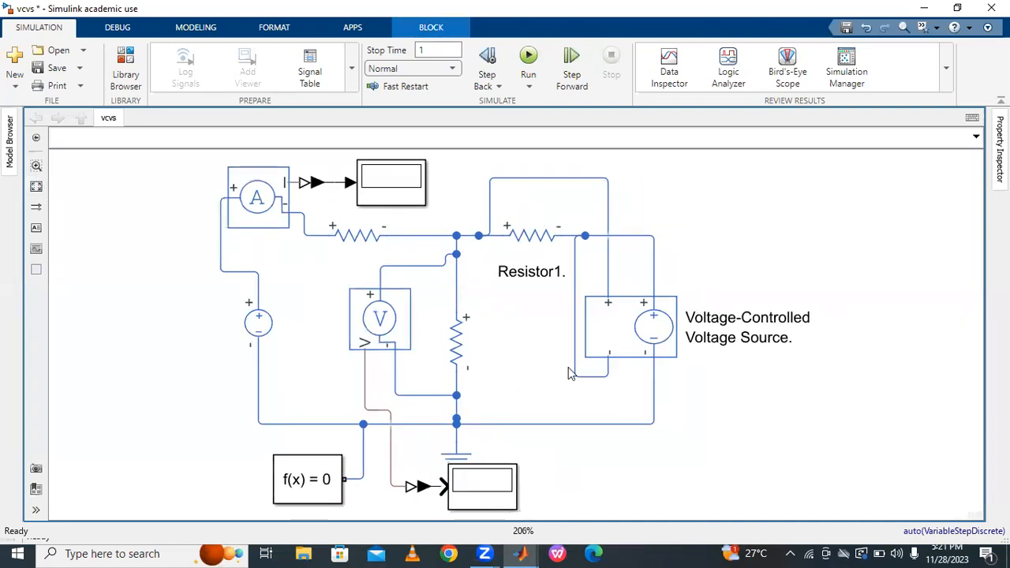
pyautogui.moveTo(465, 495)
pyautogui.mouseDown()
pyautogui.moveTo(575, 495)
pyautogui.moveTo(533, 495)
pyautogui.mouseUp()
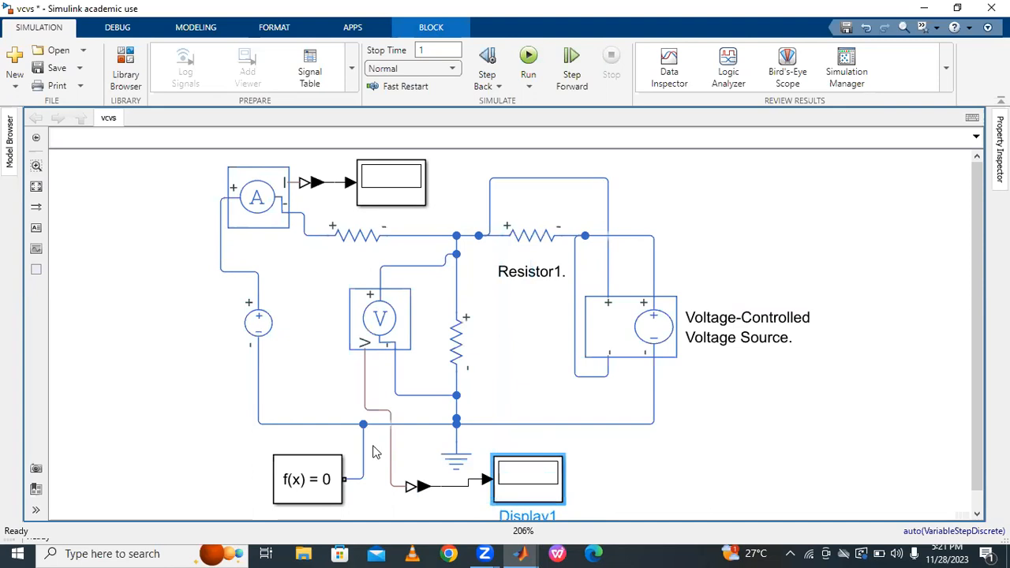
pyautogui.click(41, 187)
pyautogui.moveTo(550, 460); pyautogui.dragTo(550, 471)
pyautogui.click(643, 447)
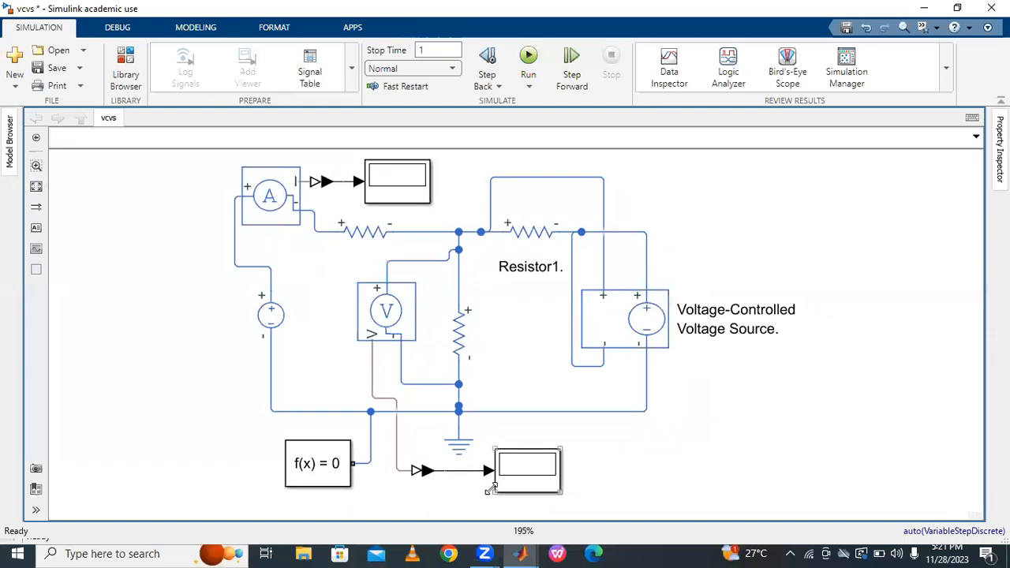
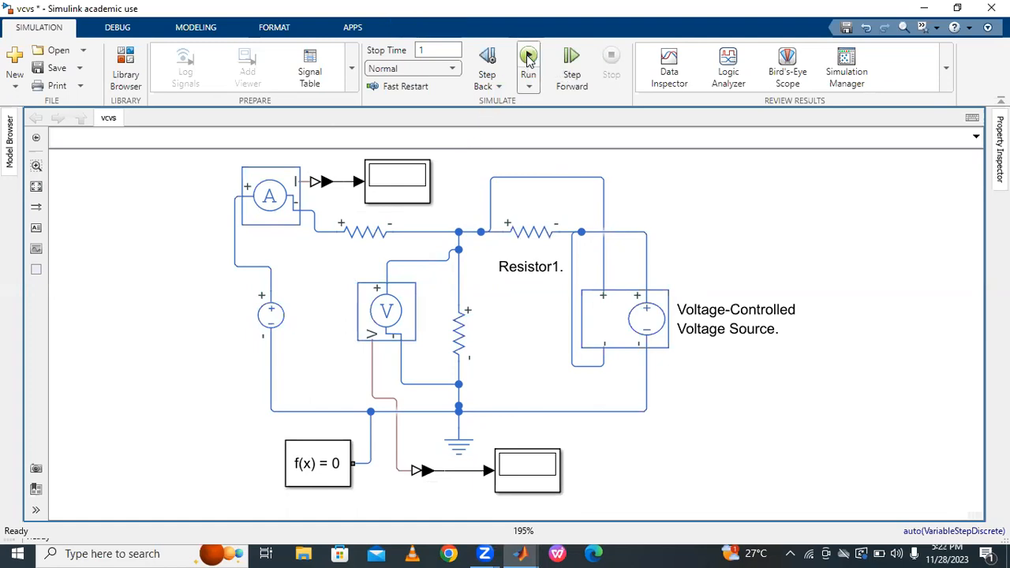
# Run the simulation and read the current and voltage displays
pyautogui.click(528, 57)
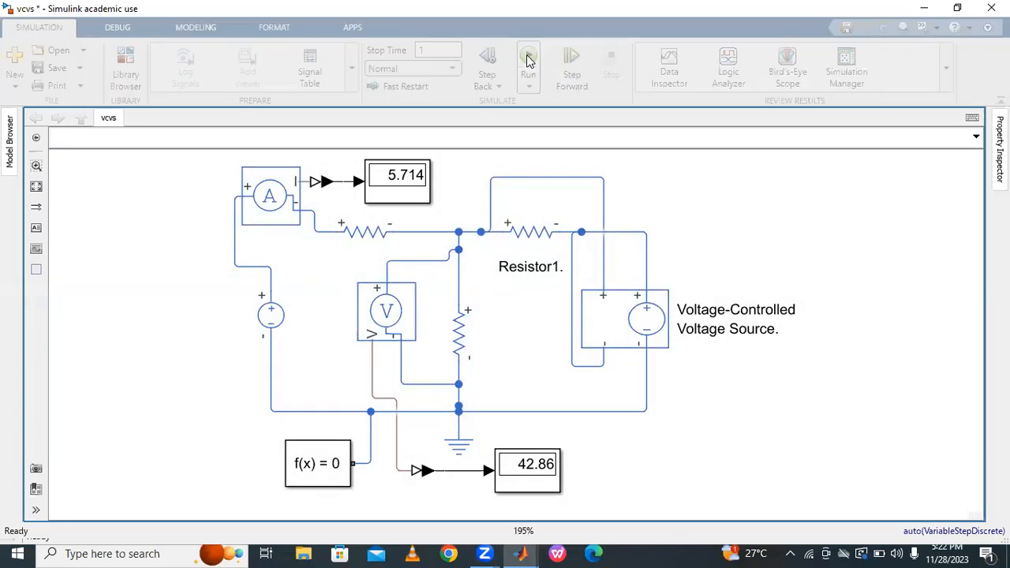
pyautogui.click(348, 229)
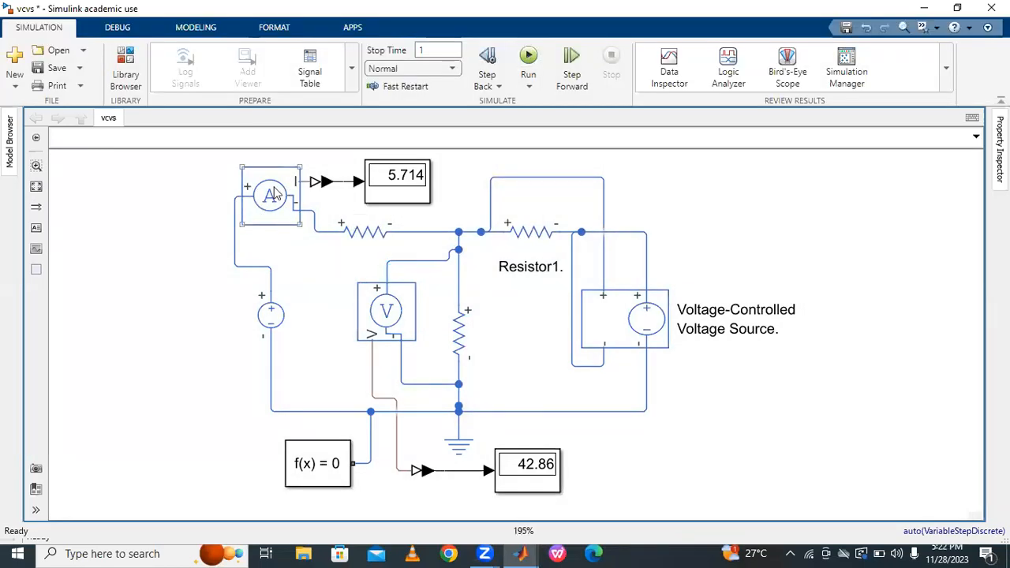
pyautogui.click(396, 194)
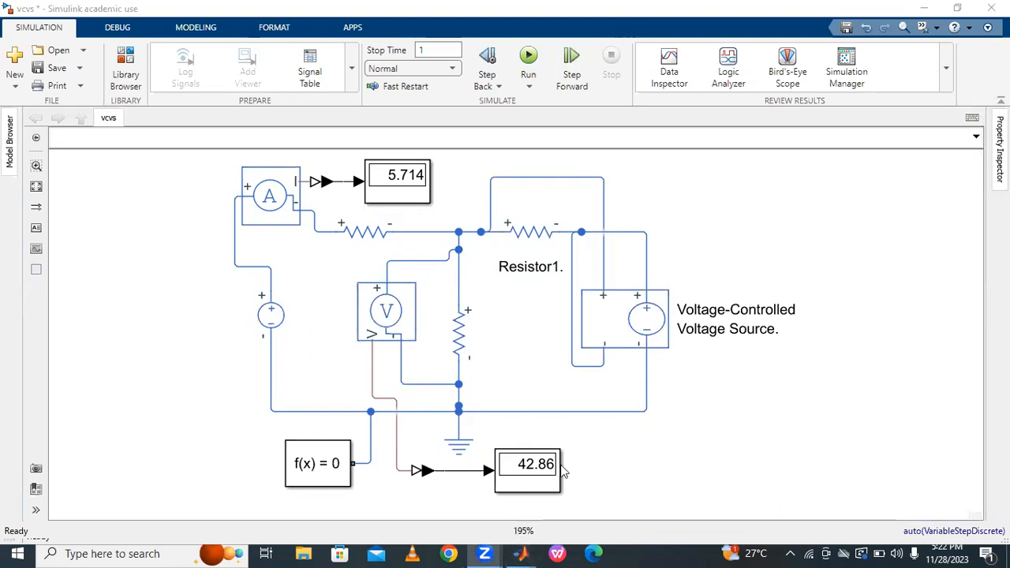
pyautogui.click(423, 471)
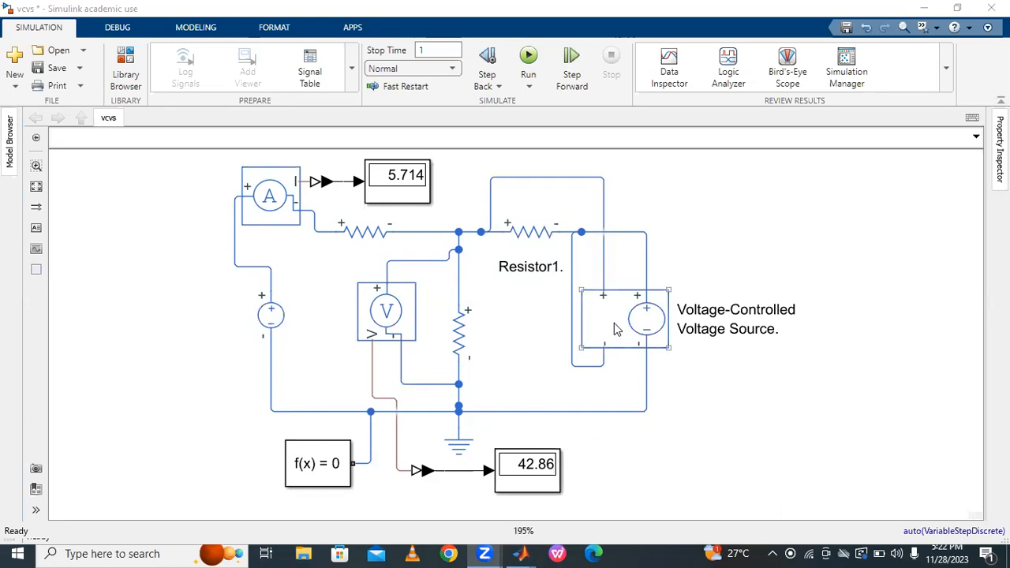
# Check the voltage gain K in the Voltage-Controlled Voltage Source's block parameters
pyautogui.doubleClick(618, 330)
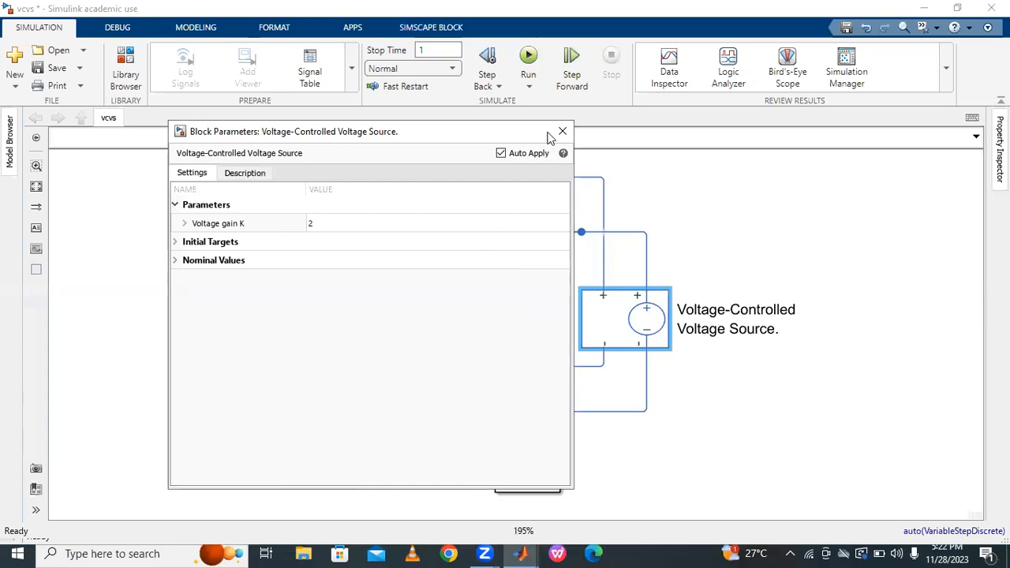
pyautogui.click(562, 132)
pyautogui.click(707, 225)
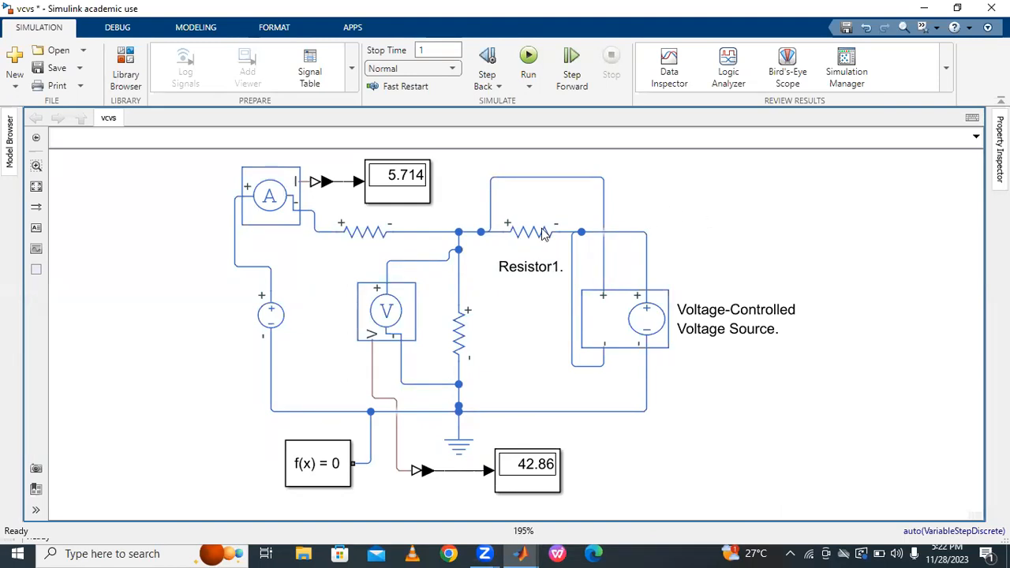
# Delete the entire circuit from the canvas and add a Foundation Library Current-Controlled Current Source
pyautogui.moveTo(136, 156); pyautogui.dragTo(768, 425)
pyautogui.press('Delete')
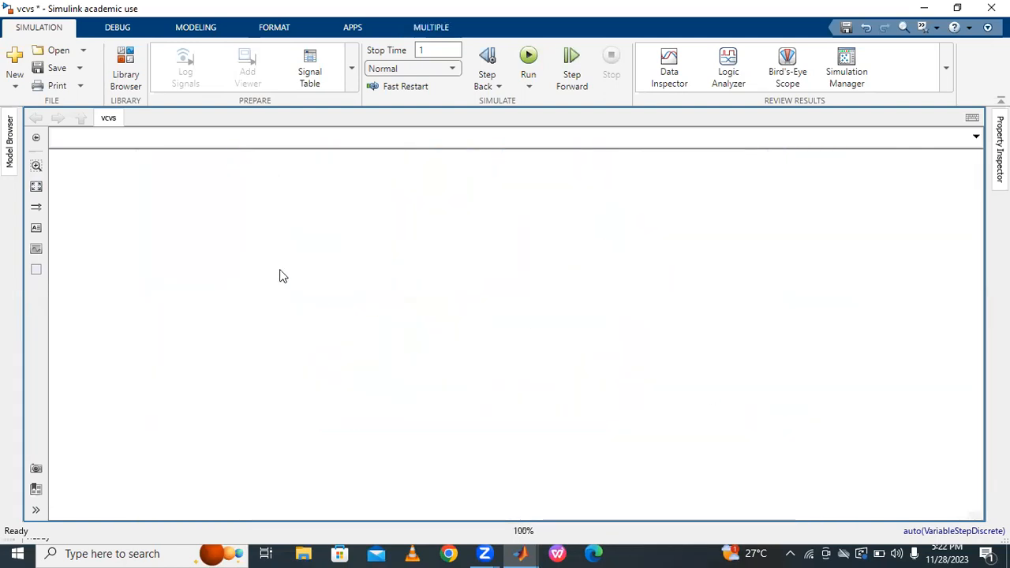
pyautogui.doubleClick(207, 211)
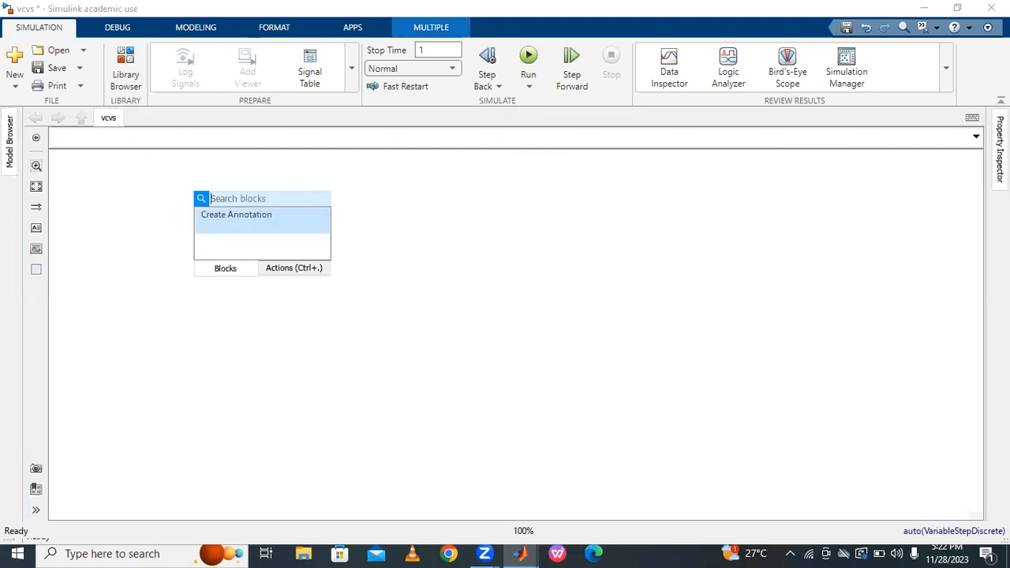
pyautogui.write('cu')
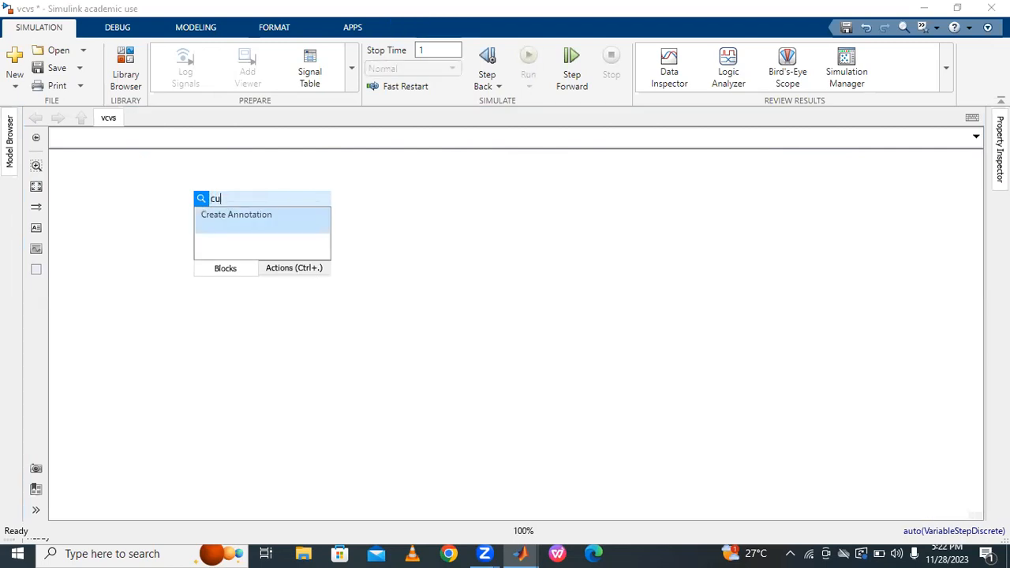
pyautogui.write('rrent ')
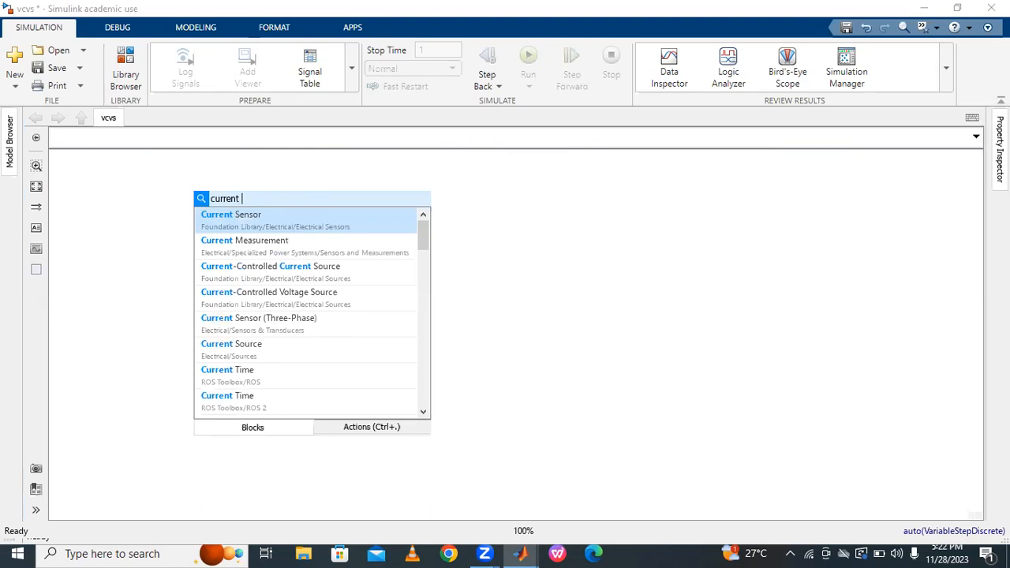
pyautogui.write('com')
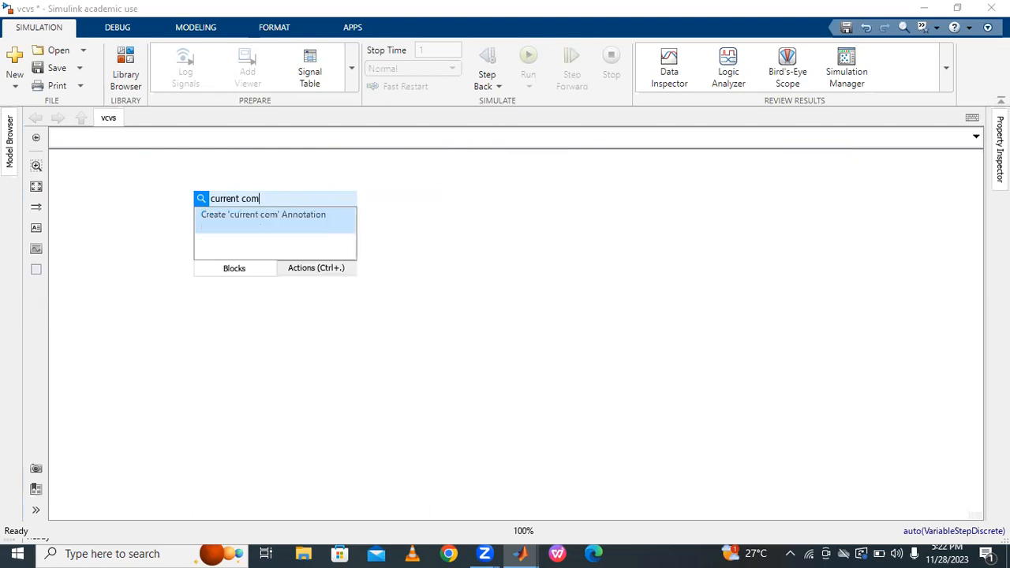
pyautogui.press('BackSpace')
pyautogui.write('ntrpp')
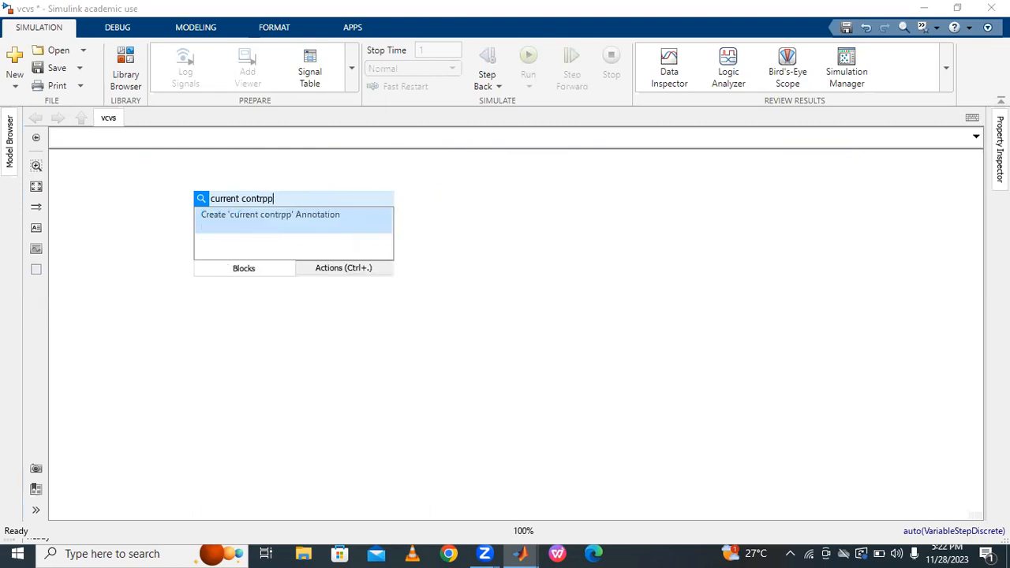
pyautogui.press('BackSpace')
pyautogui.press('BackSpace')
pyautogui.press('BackSpace')
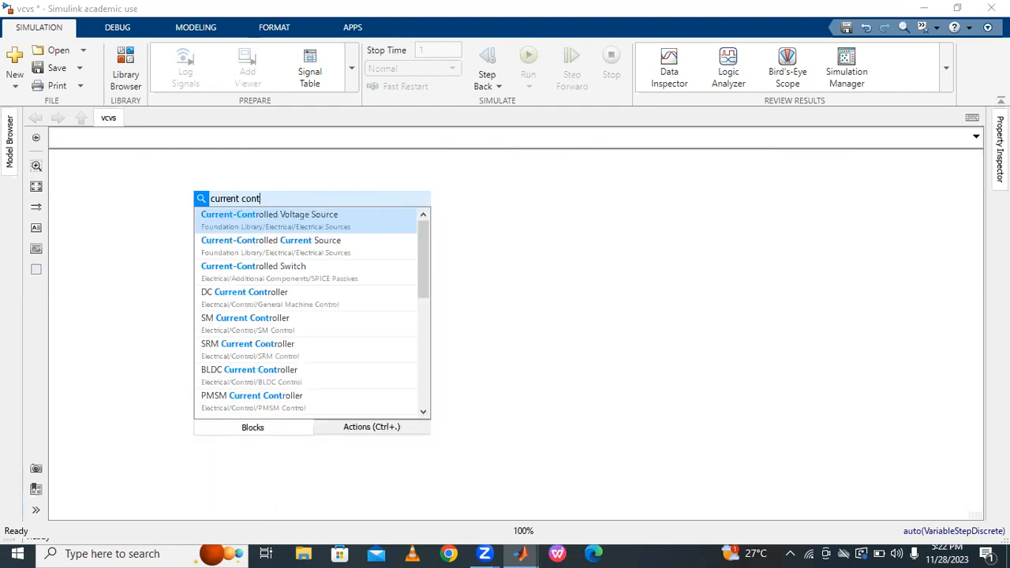
pyautogui.click(276, 254)
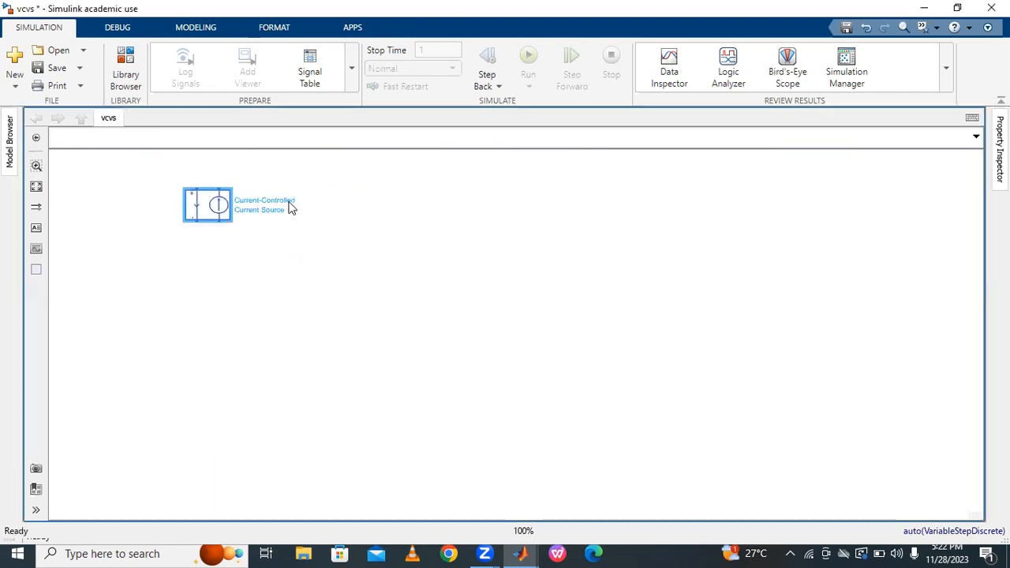
# Move the Current-Controlled Current Source to the right, leaving room for the rest of the circuit on its left
pyautogui.click(36, 187)
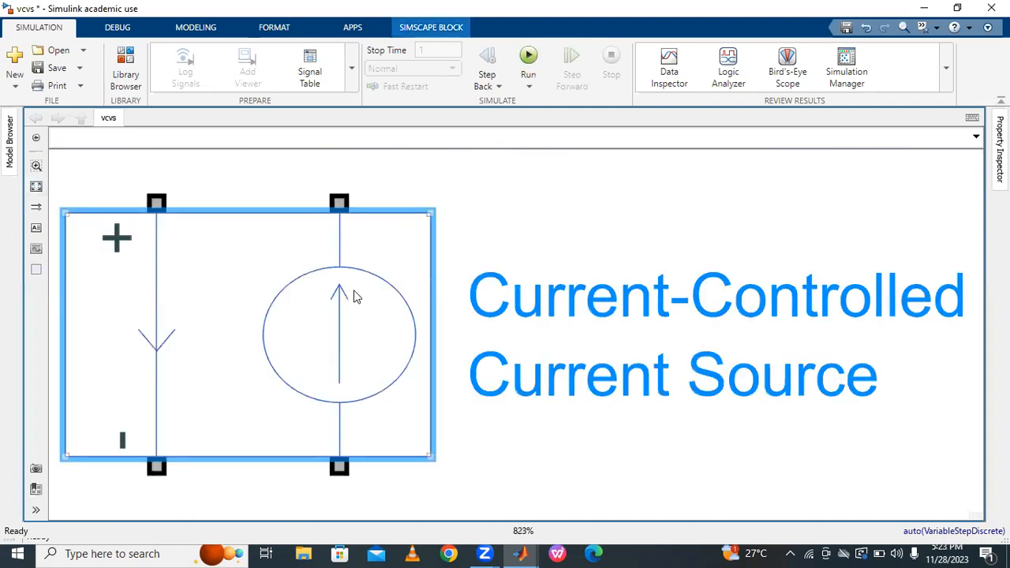
pyautogui.moveTo(218, 298); pyautogui.dragTo(618, 299)
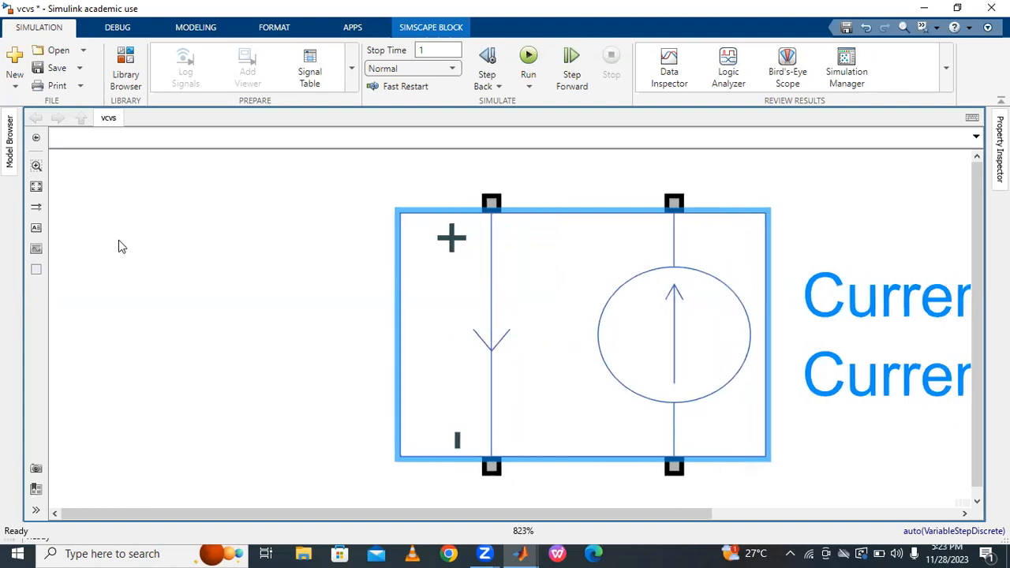
pyautogui.scroll(-4, 200, 261)
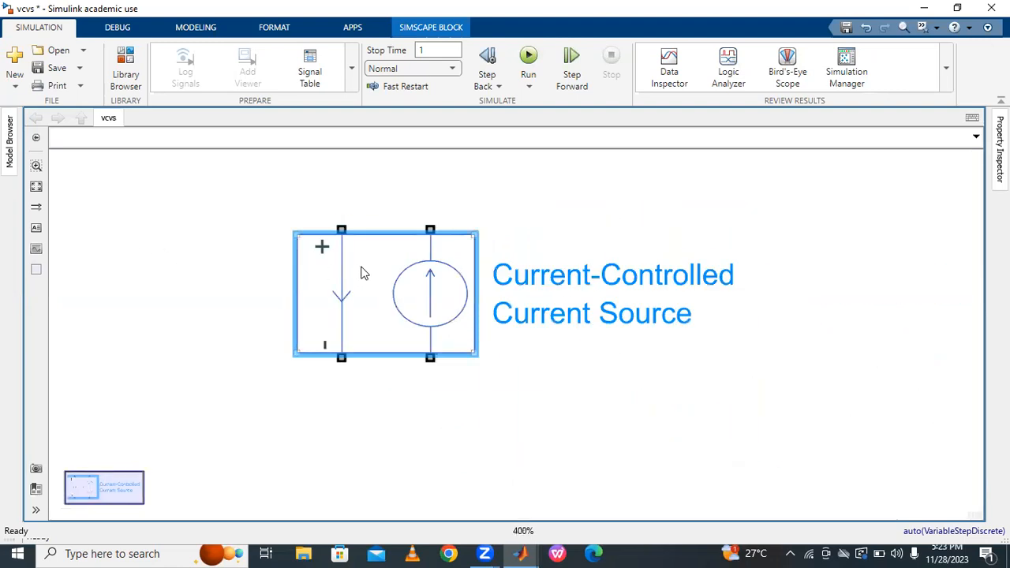
pyautogui.scroll(-3, 453, 272)
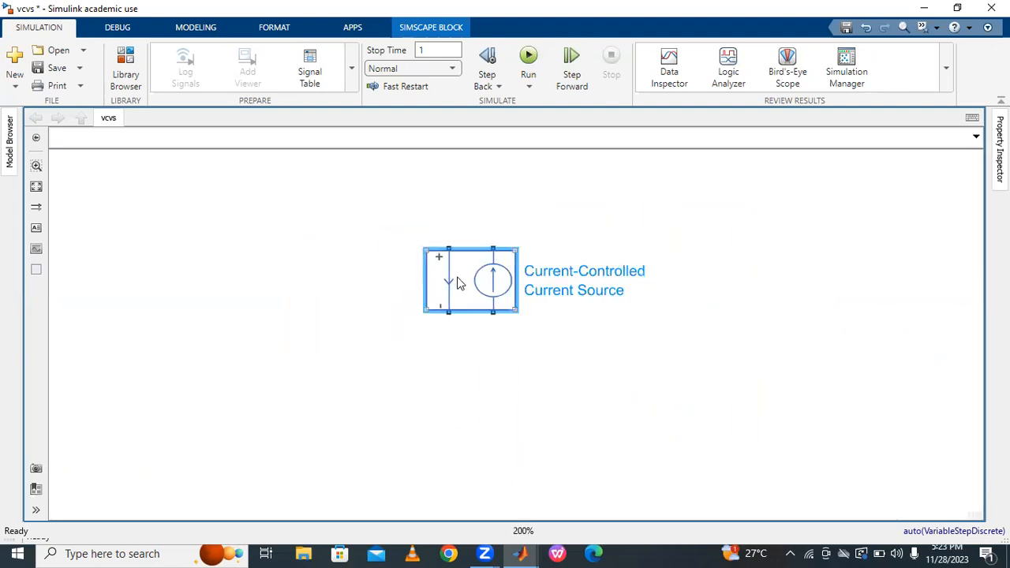
pyautogui.moveTo(461, 284); pyautogui.dragTo(557, 283)
pyautogui.doubleClick(219, 243)
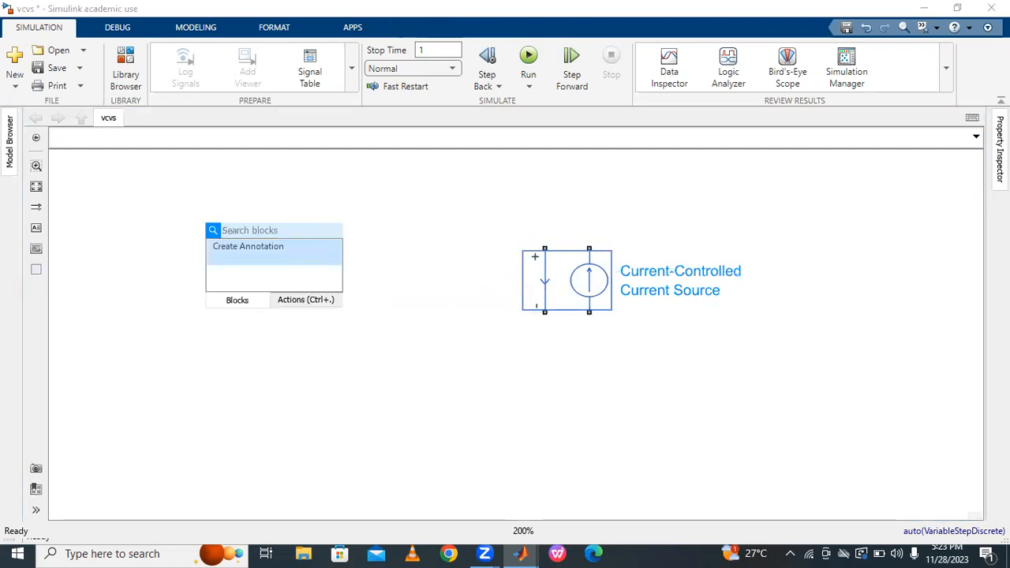
pyautogui.write('vo')
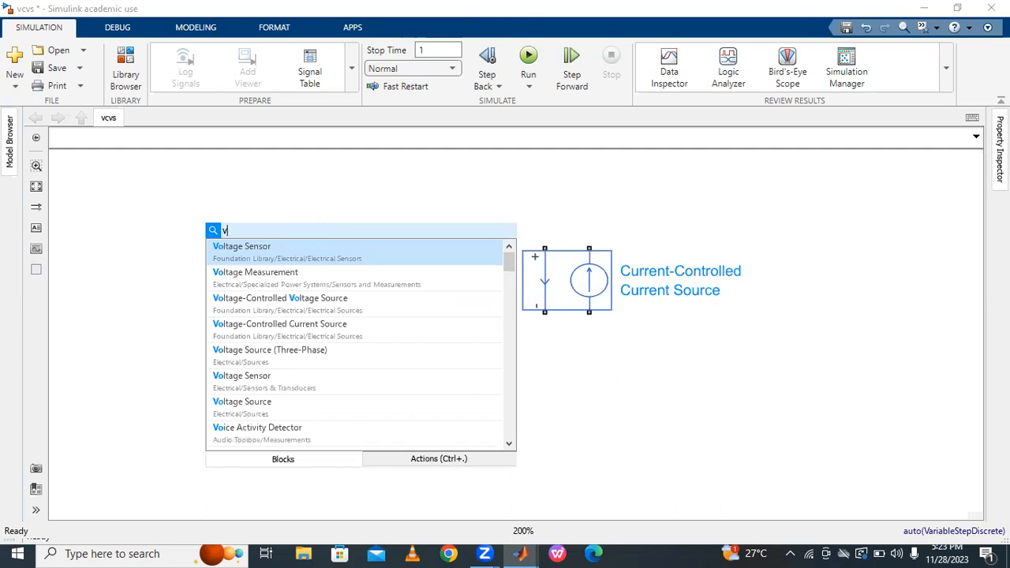
pyautogui.press('BackSpace')
pyautogui.write('dc')
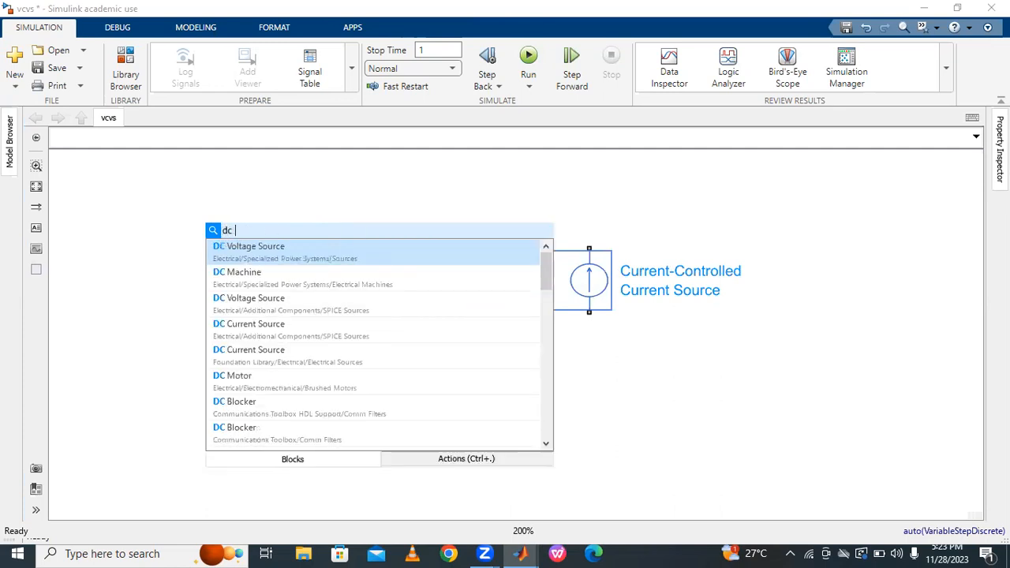
pyautogui.scroll(-1, 241, 265)
pyautogui.click(241, 262)
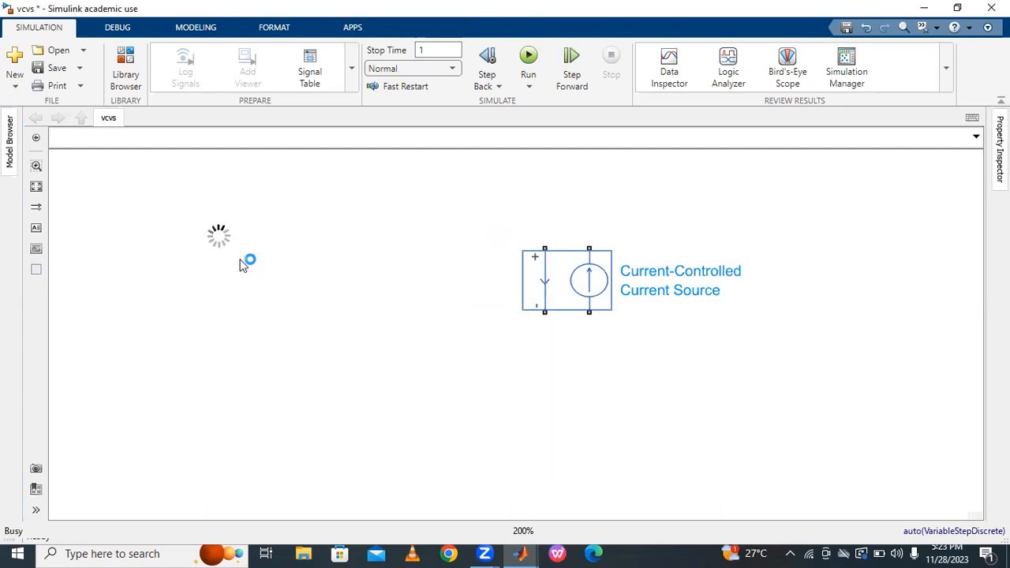
pyautogui.click(221, 235)
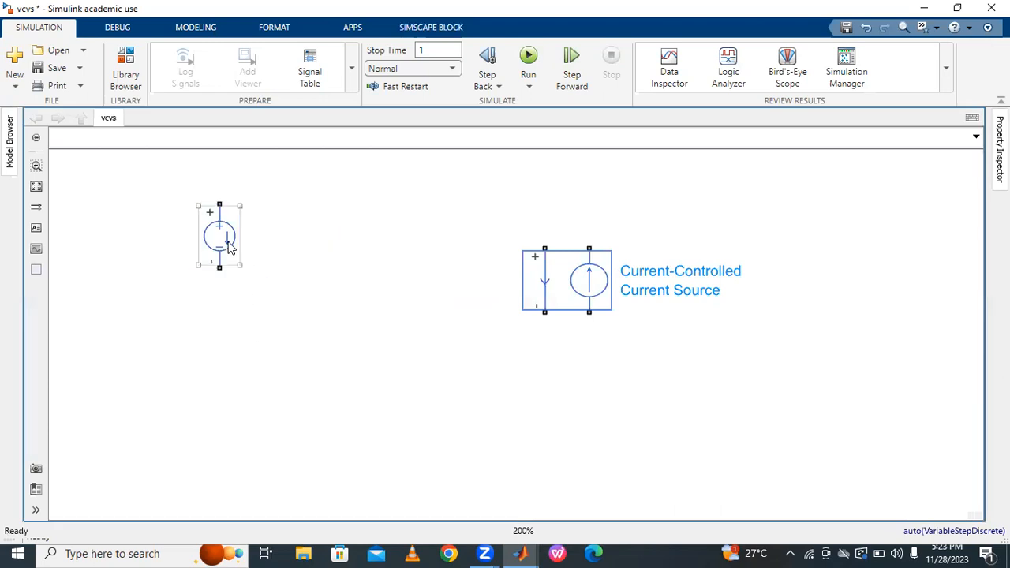
pyautogui.press('Delete')
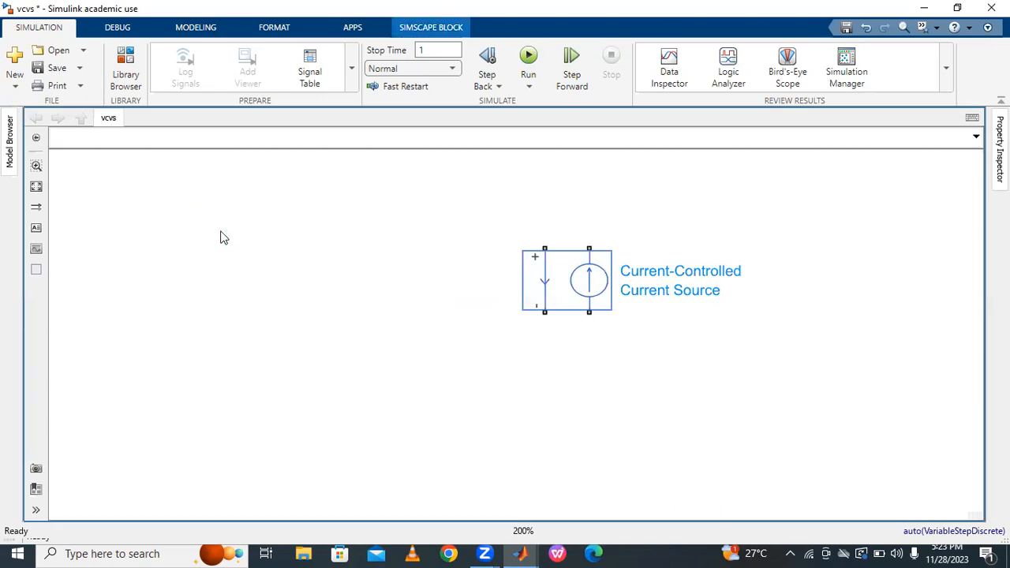
# Add a DC Voltage Source without an arrow in its symbol and place it far left of the Current-Controlled Current Source
pyautogui.doubleClick(221, 237)
pyautogui.write('dc')
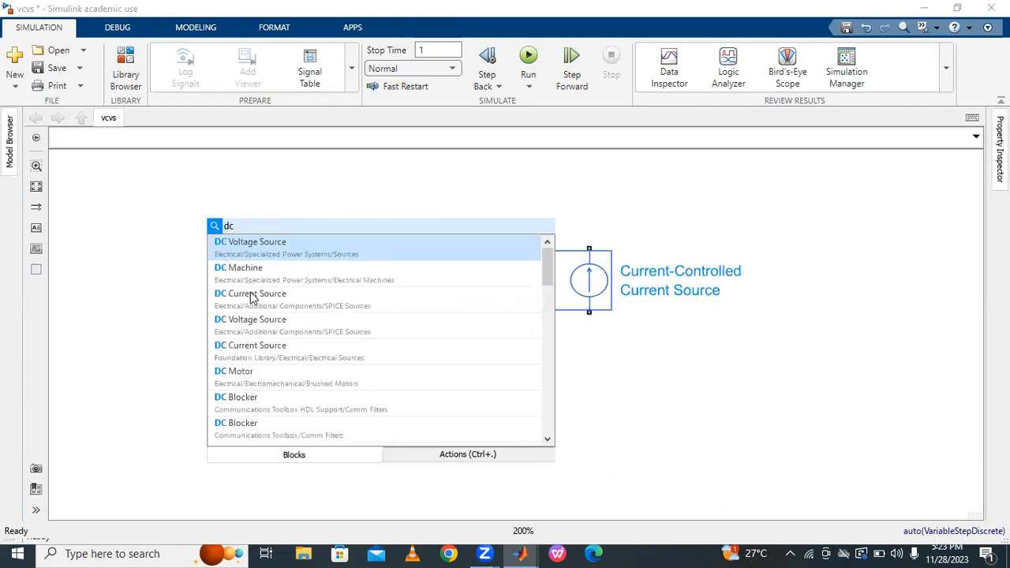
pyautogui.click(255, 318)
pyautogui.moveTo(222, 222); pyautogui.dragTo(185, 288)
pyautogui.click(282, 264)
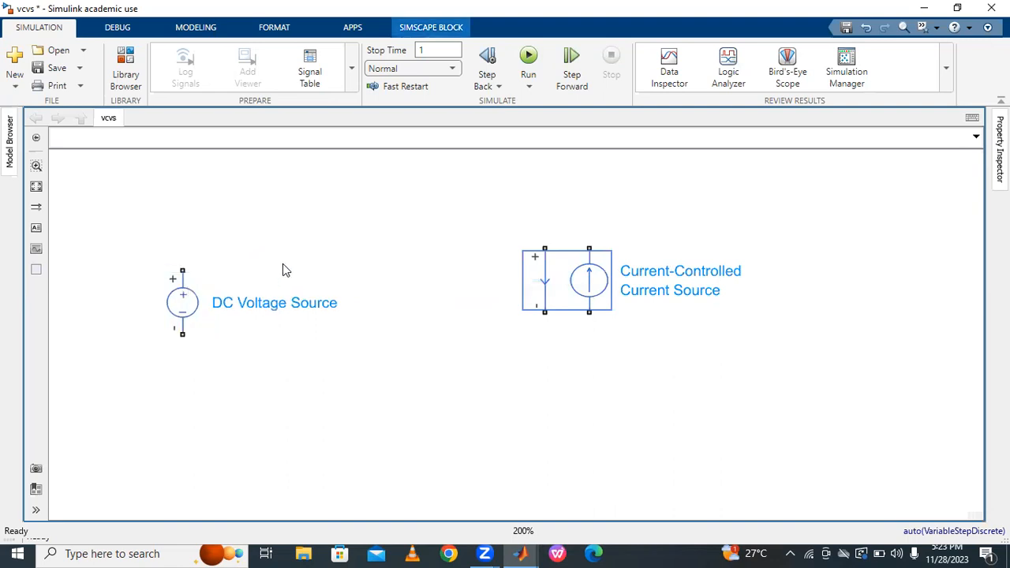
# Shift the controlled source down and right, and place three Foundation Library Resistors: two in an upper row, one midway between the sources
pyautogui.moveTo(542, 280); pyautogui.dragTo(600, 313)
pyautogui.doubleClick(367, 233)
pyautogui.write('resi')
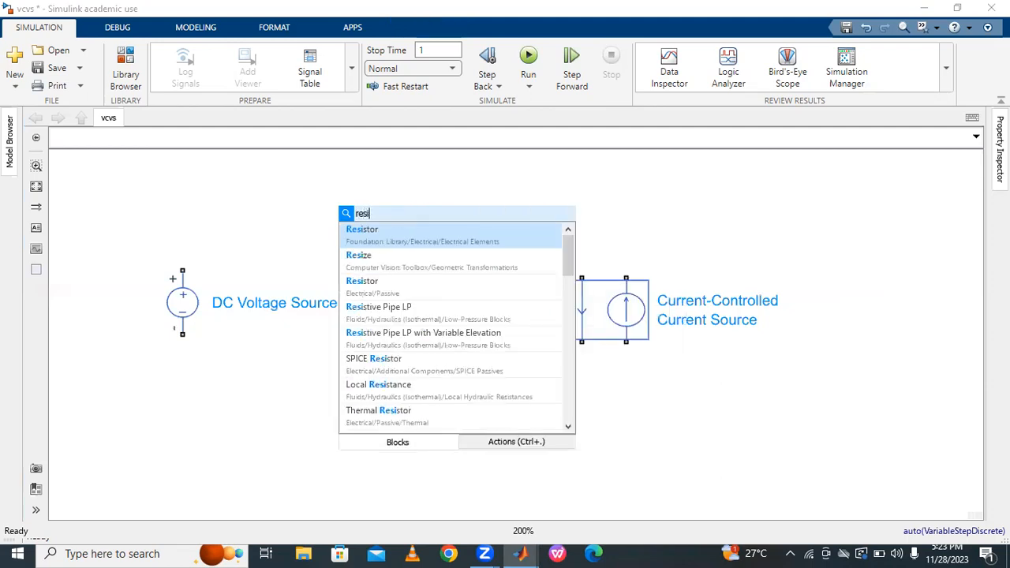
pyautogui.click(361, 241)
pyautogui.moveTo(359, 231); pyautogui.dragTo(397, 318)
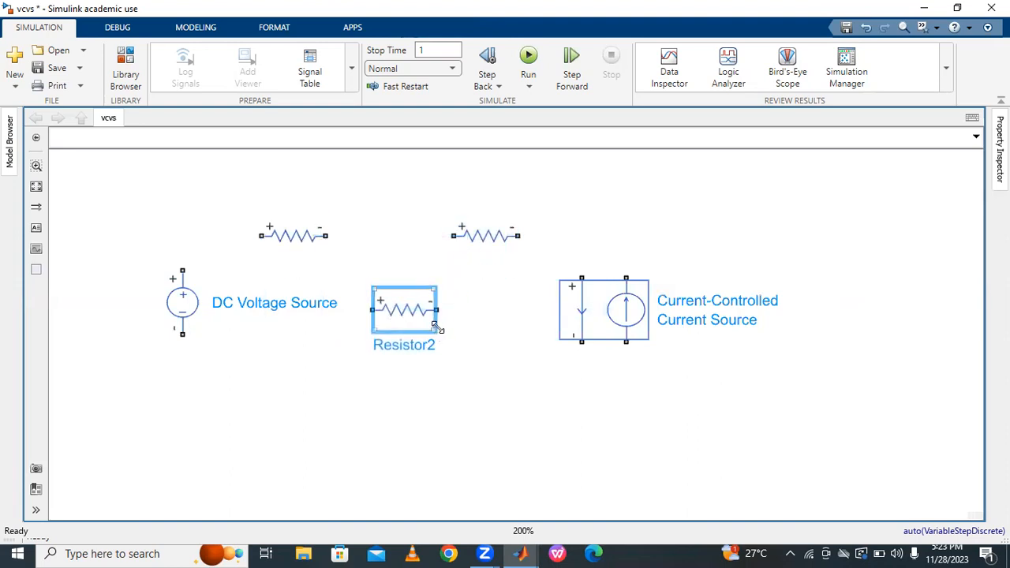
# Rotate the resistor midway between the two sources to vertical and shift it slightly down
pyautogui.hotkey('ctrl', 'r')
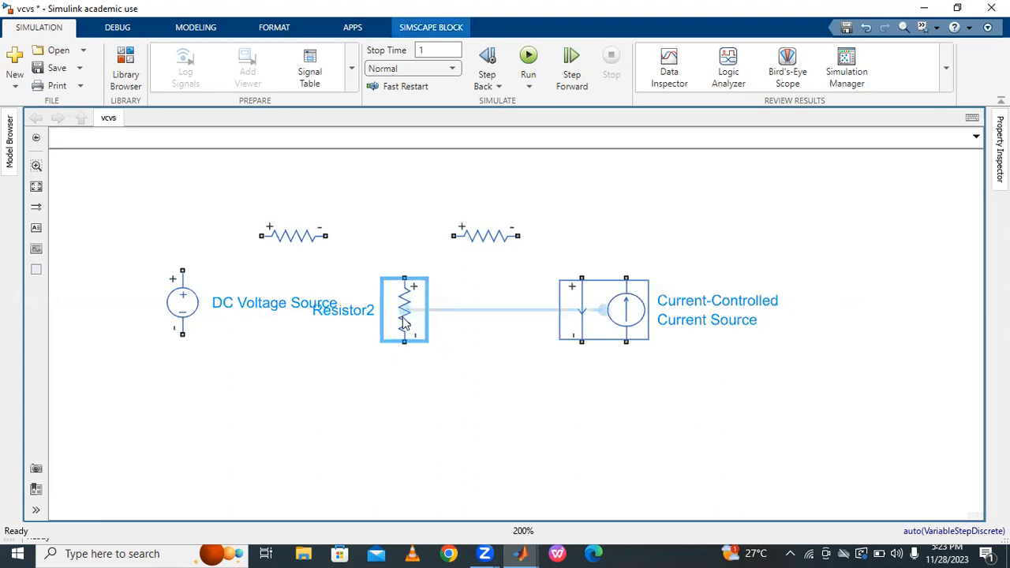
pyautogui.moveTo(405, 304); pyautogui.dragTo(405, 326)
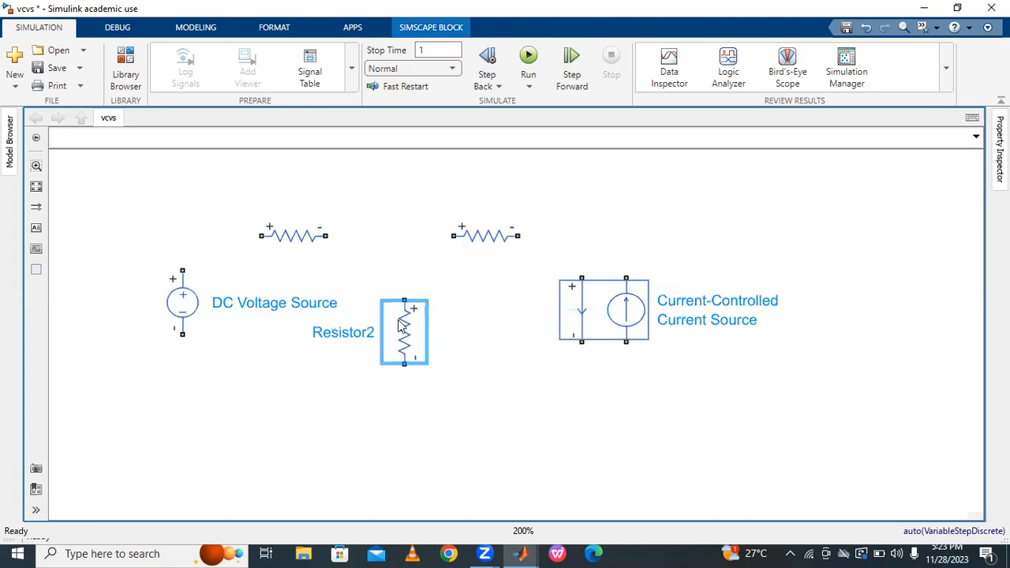
pyautogui.click(426, 183)
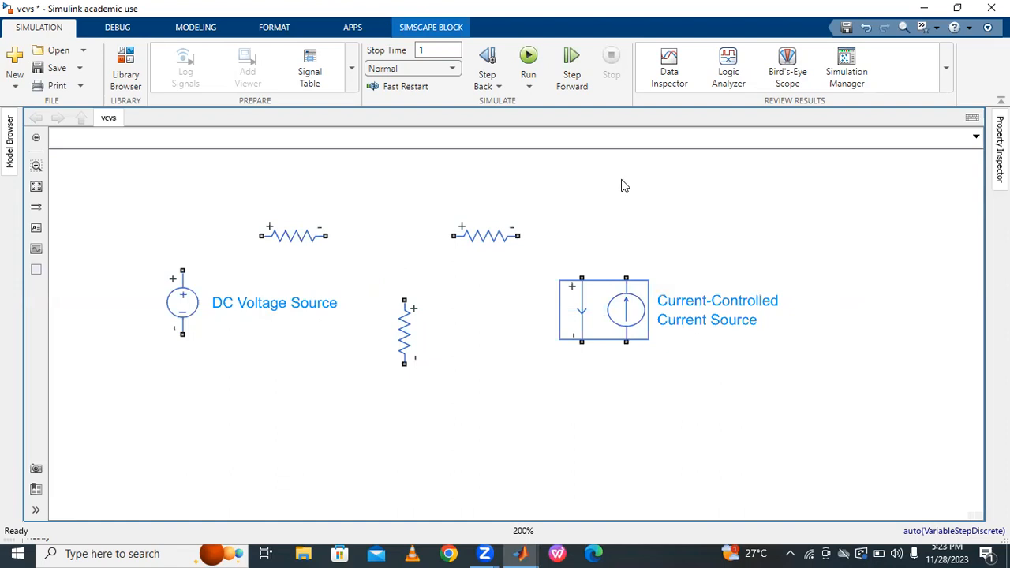
# Wire the DC source's positive terminal through both upper resistors in series, and tie the vertical resistor's upper end to the node between them
pyautogui.click(181, 282)
pyautogui.moveTo(181, 271); pyautogui.dragTo(261, 235)
pyautogui.moveTo(326, 235); pyautogui.dragTo(446, 229)
pyautogui.click(404, 328)
pyautogui.moveTo(404, 300); pyautogui.dragTo(404, 236)
pyautogui.click(512, 241)
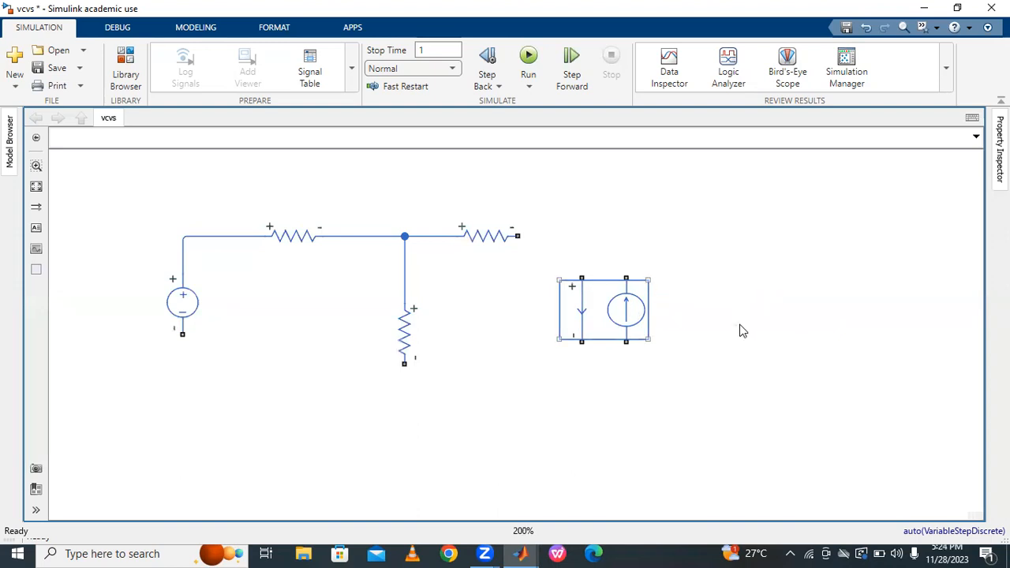
# Rename the controlled source block as "Current-Controlled Current Source." with a trailing period
pyautogui.click(640, 318)
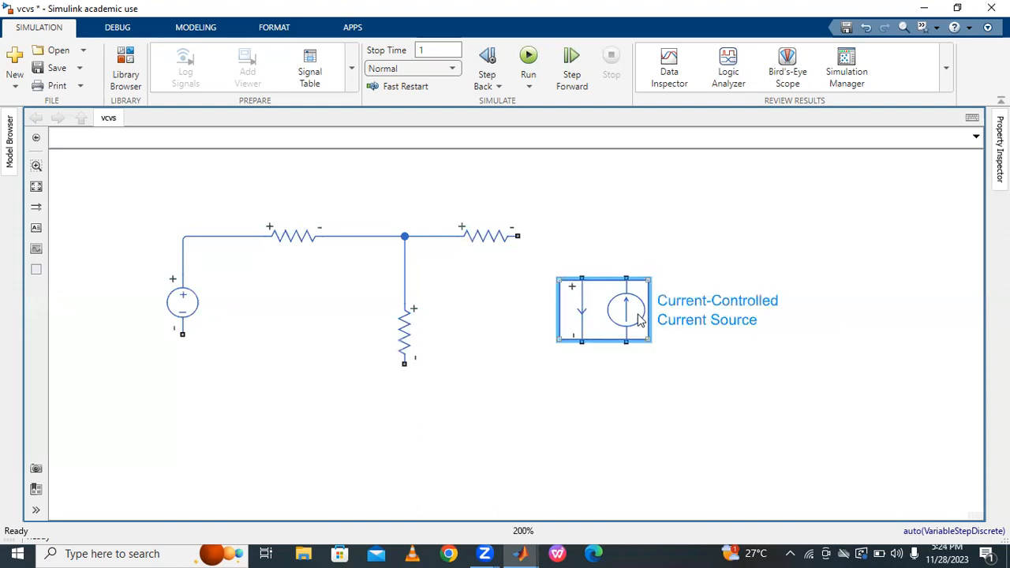
pyautogui.click(758, 321)
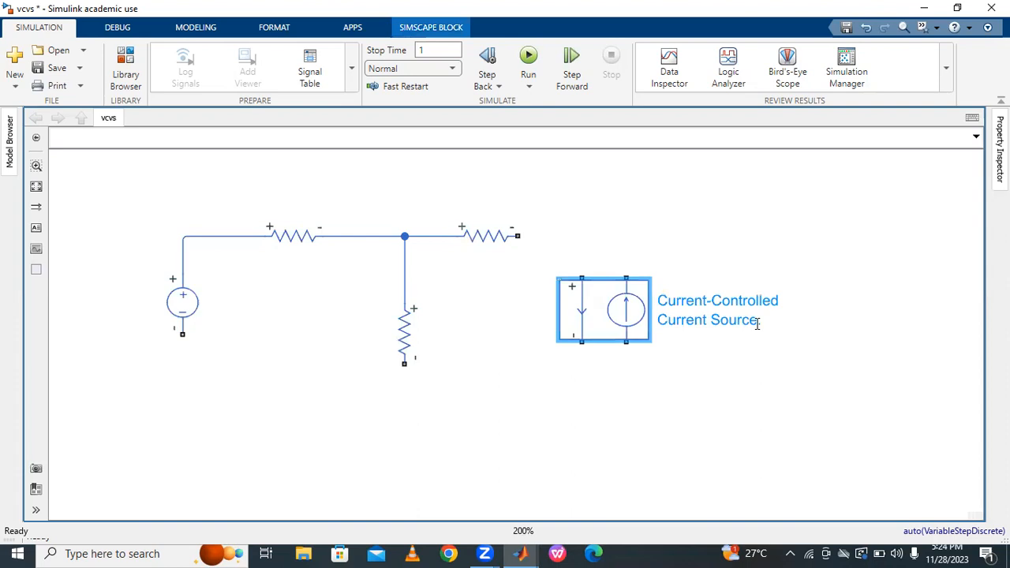
pyautogui.write('.')
pyautogui.click(740, 388)
# Wire the second upper resistor to the controlled source's upper output port, and the DC source's negative terminal to the vertical resistor's lower end
pyautogui.moveTo(517, 235); pyautogui.dragTo(626, 278)
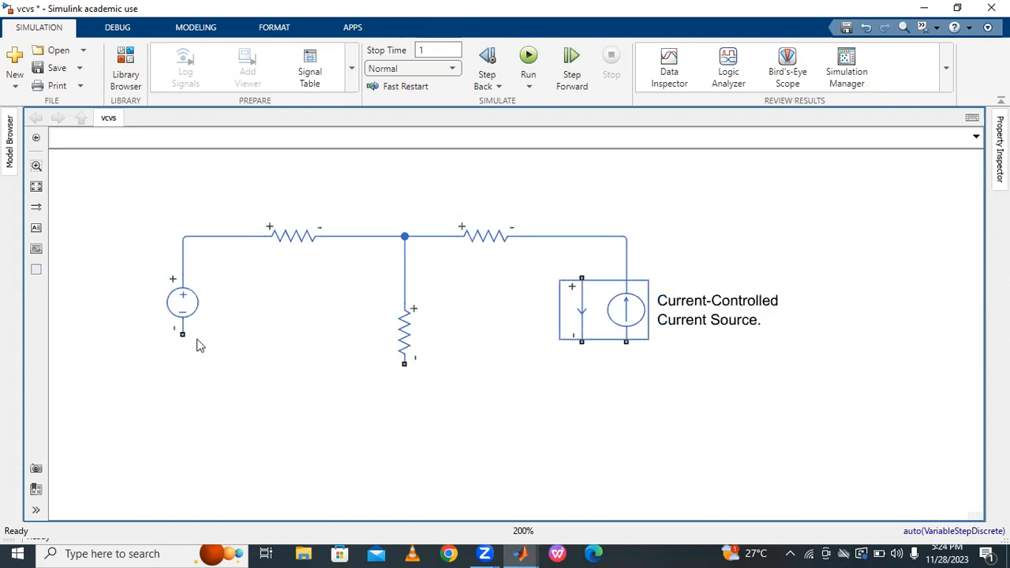
pyautogui.moveTo(182, 333); pyautogui.dragTo(403, 366)
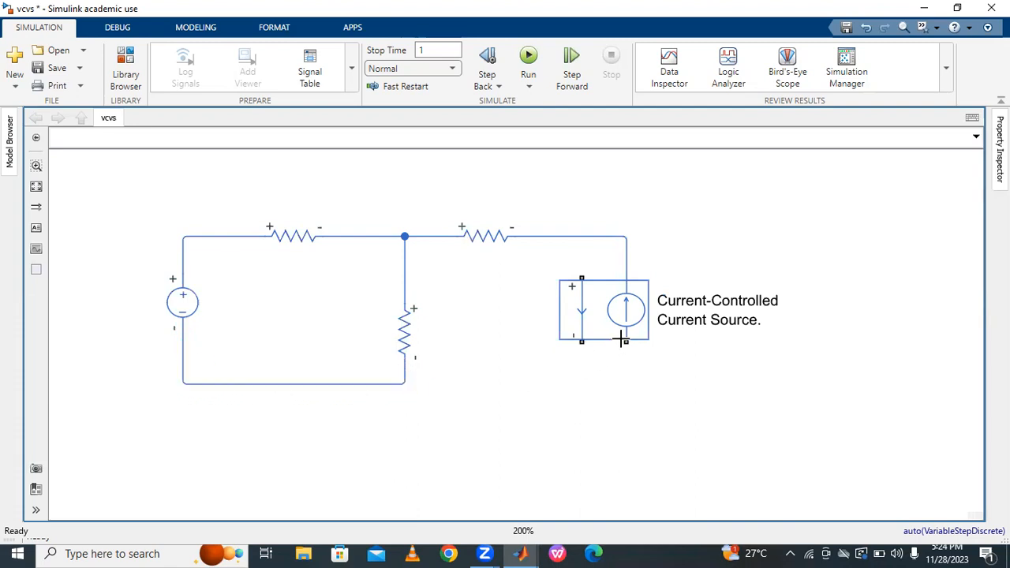
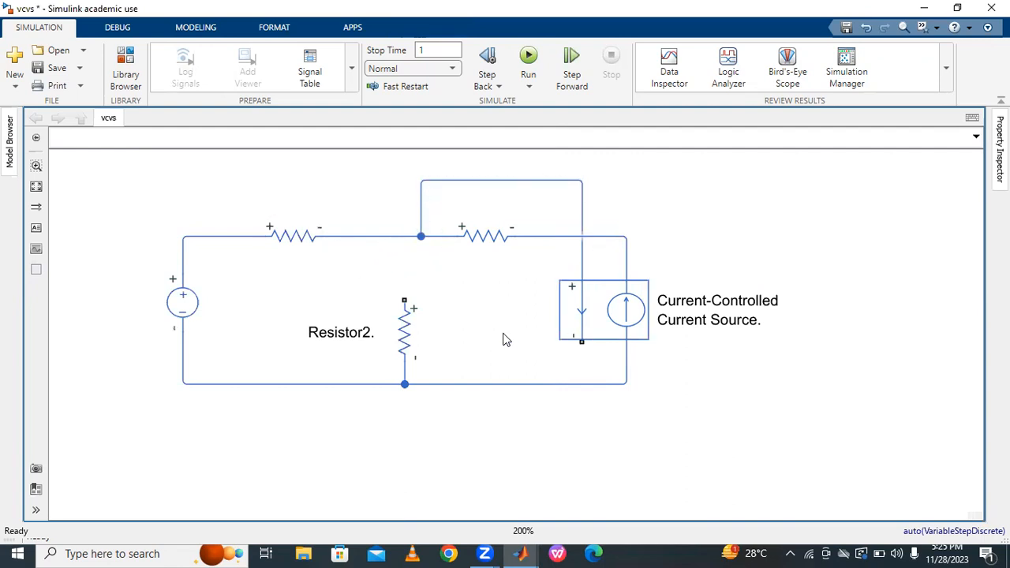
# Wire the controlled source's negative control port to the upper end of Resistor2, routing the wire between the two blocks
pyautogui.moveTo(581, 340); pyautogui.dragTo(406, 298)
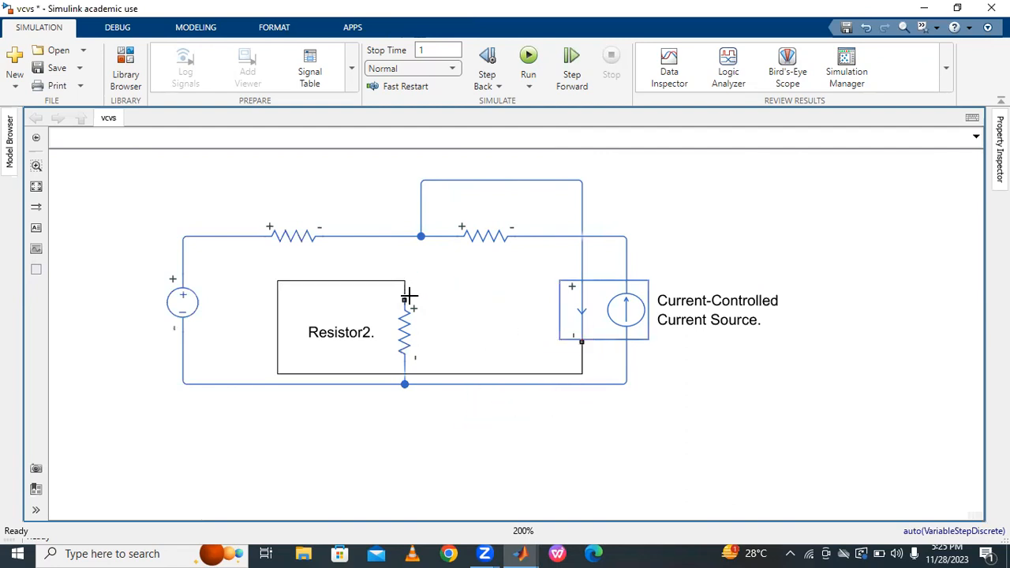
pyautogui.moveTo(275, 331); pyautogui.dragTo(457, 323)
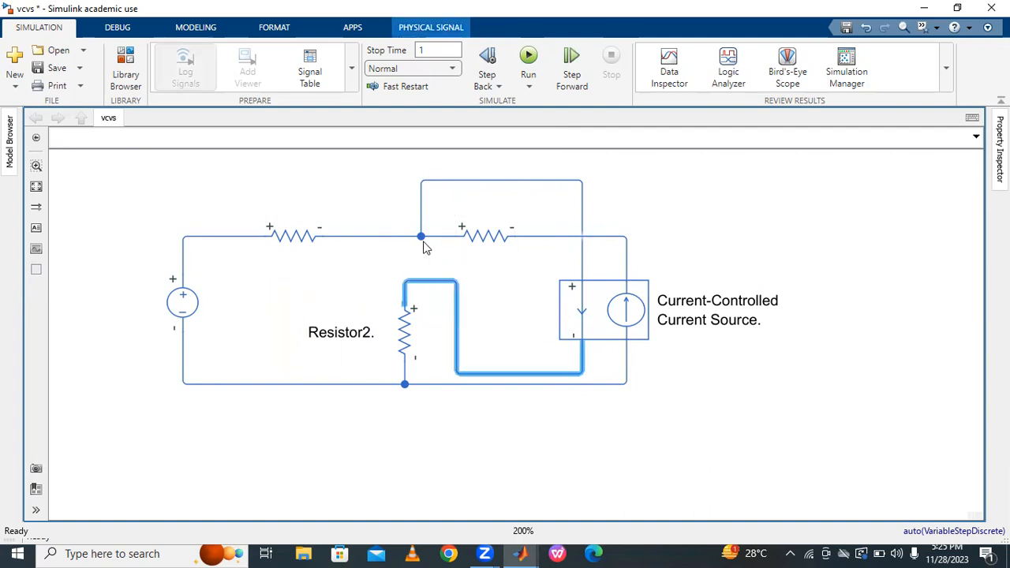
# Reroute the positive control wire beneath the second upper resistor and tidy the negative control wire's bend beside Resistor2
pyautogui.click(555, 181)
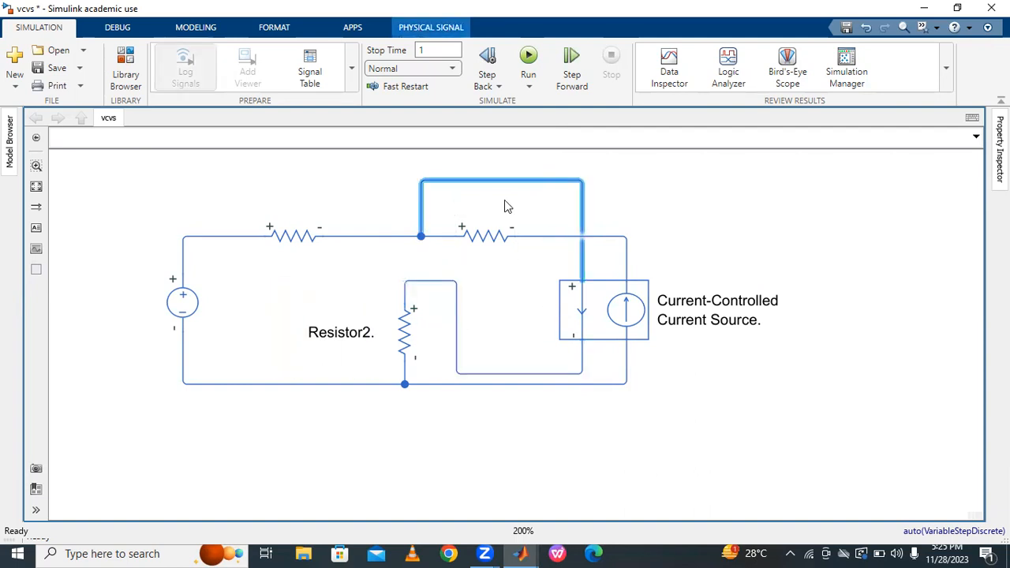
pyautogui.moveTo(500, 186); pyautogui.dragTo(505, 263)
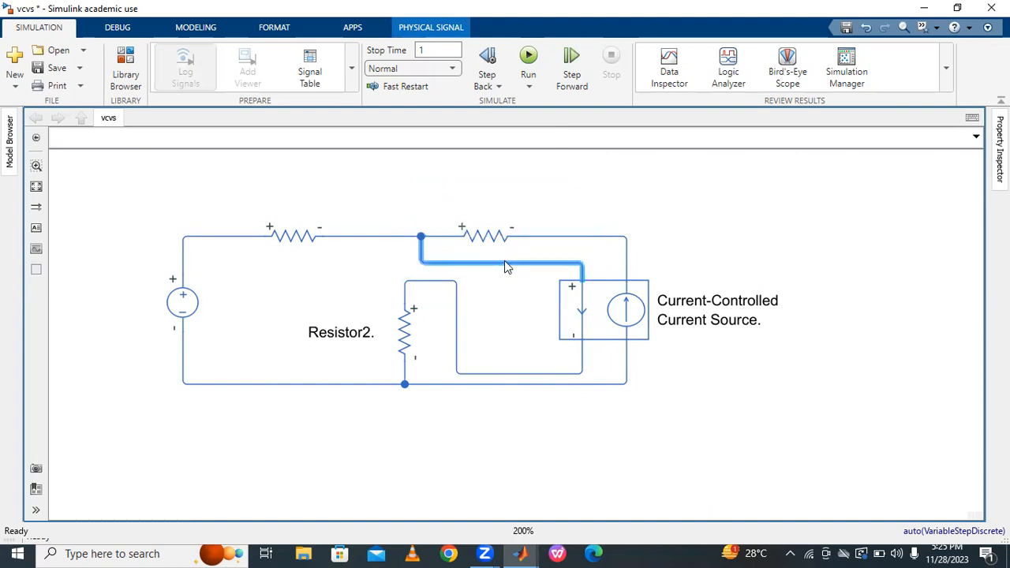
pyautogui.click(484, 371)
pyautogui.moveTo(484, 372); pyautogui.dragTo(494, 283)
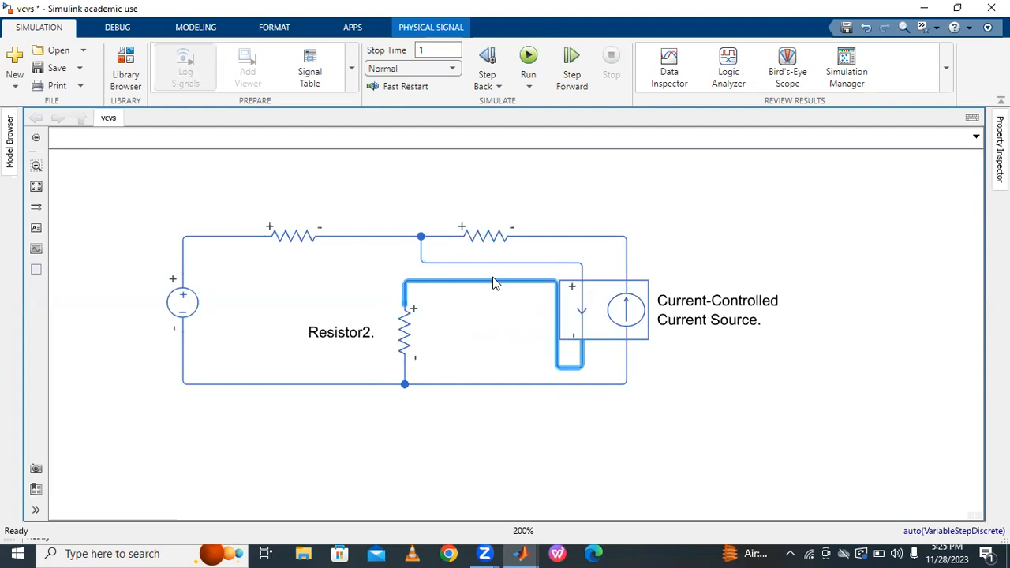
pyautogui.moveTo(558, 322); pyautogui.dragTo(453, 316)
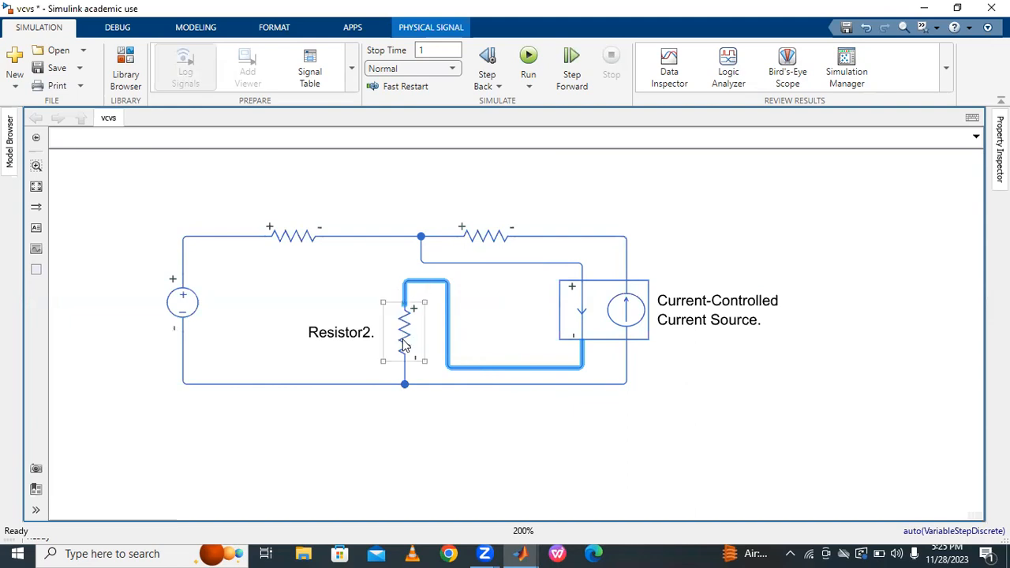
pyautogui.click(397, 281)
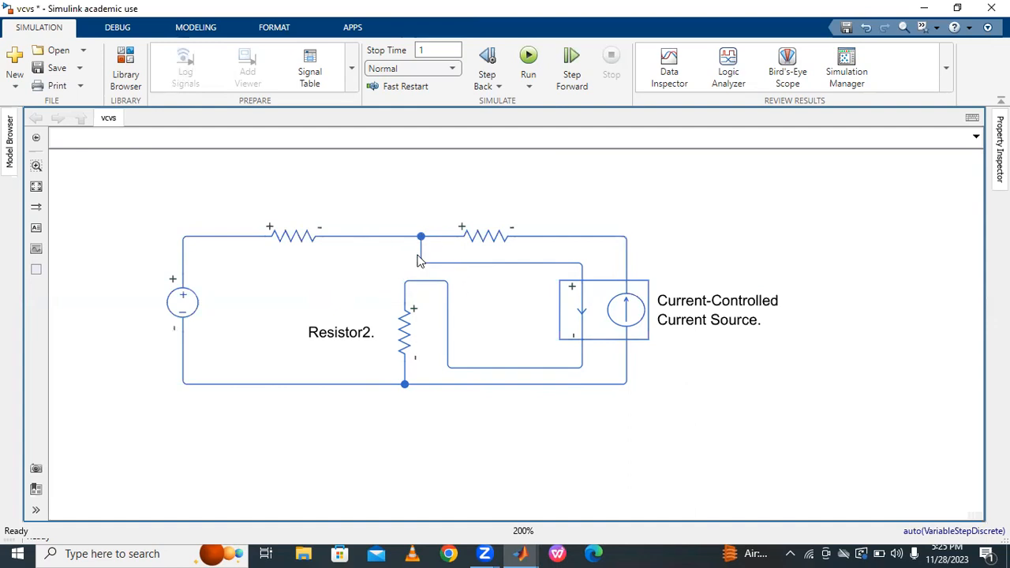
pyautogui.click(585, 312)
pyautogui.click(577, 356)
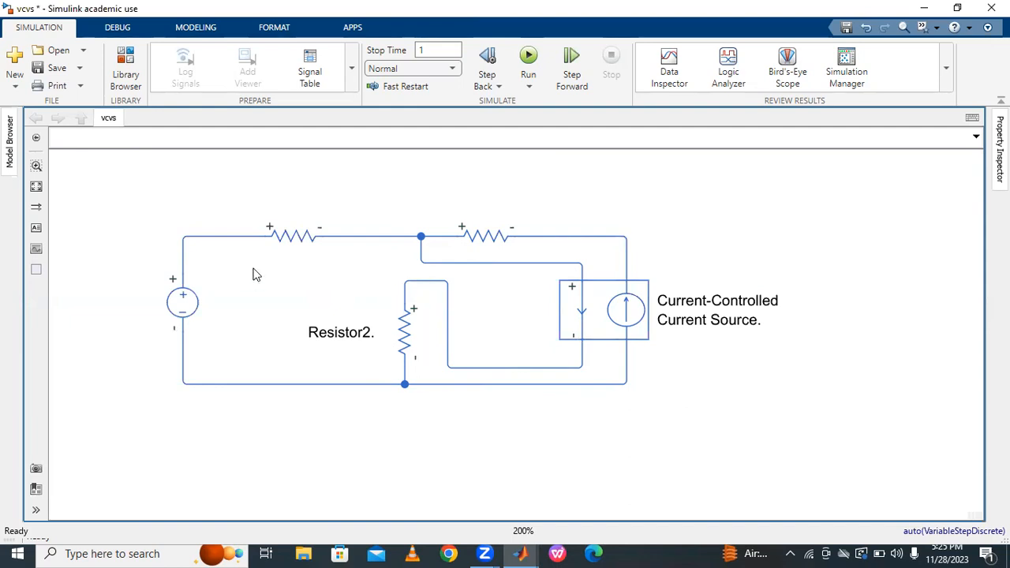
# Set the resistance of all three resistors to 10 Ohm
pyautogui.doubleClick(293, 235)
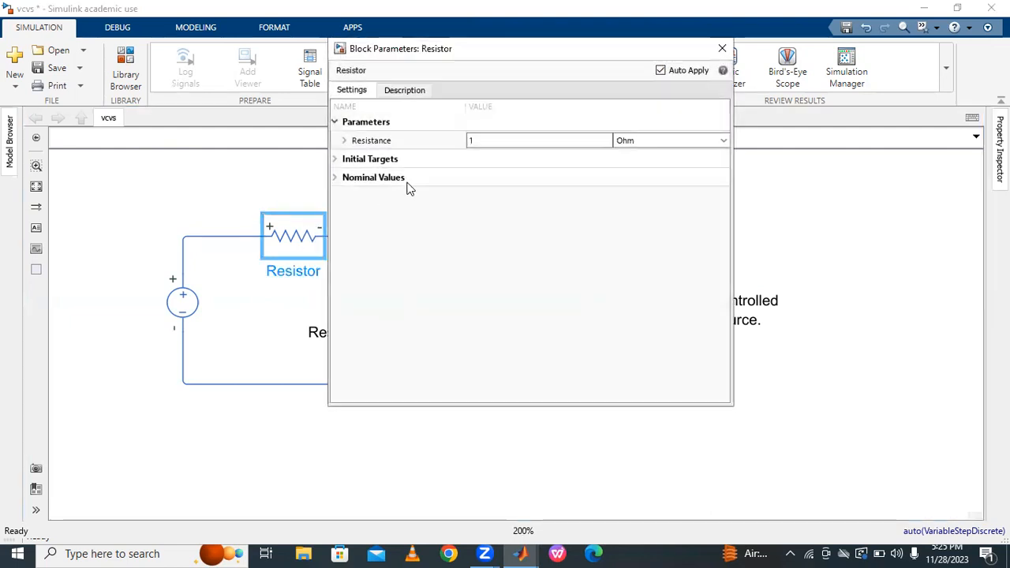
pyautogui.click(486, 142)
pyautogui.write('10')
pyautogui.click(720, 48)
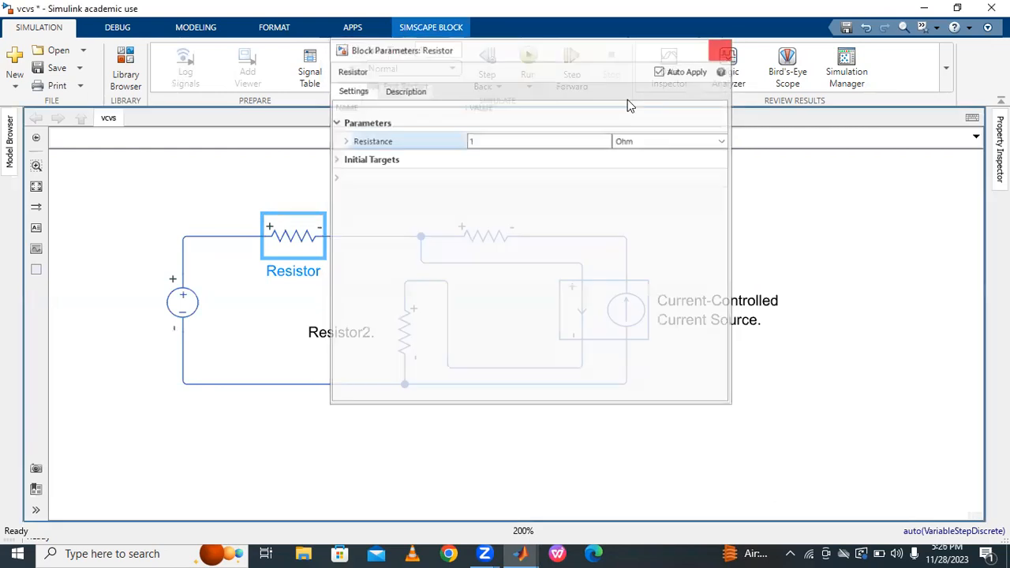
pyautogui.doubleClick(484, 235)
pyautogui.click(683, 138)
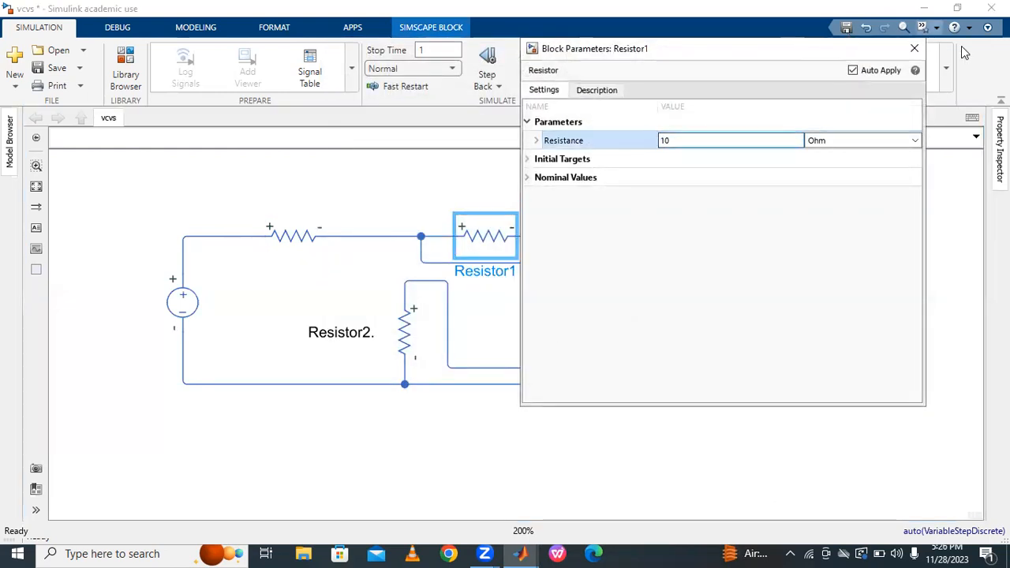
pyautogui.click(915, 48)
pyautogui.doubleClick(402, 336)
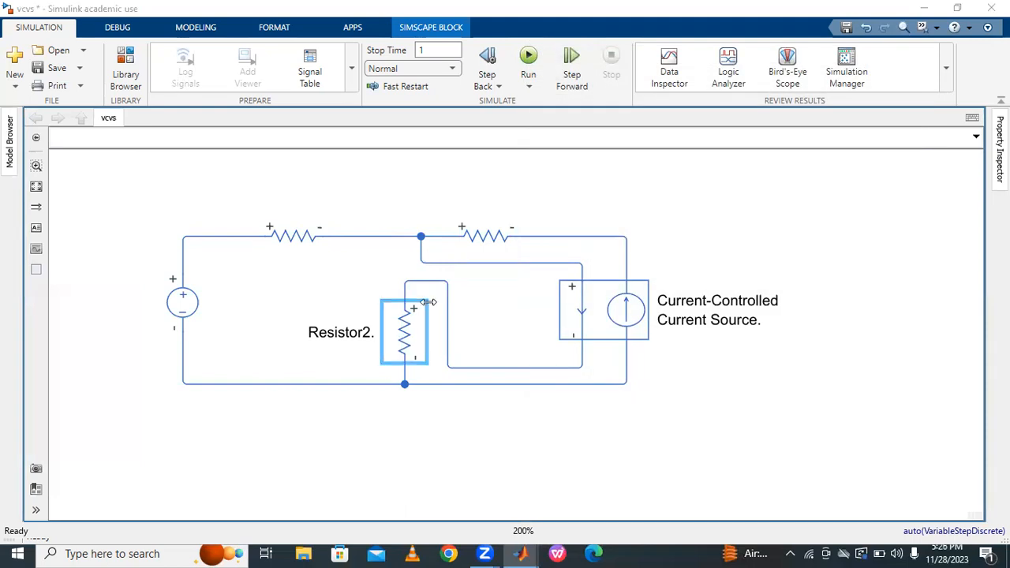
pyautogui.click(588, 237)
pyautogui.write('10')
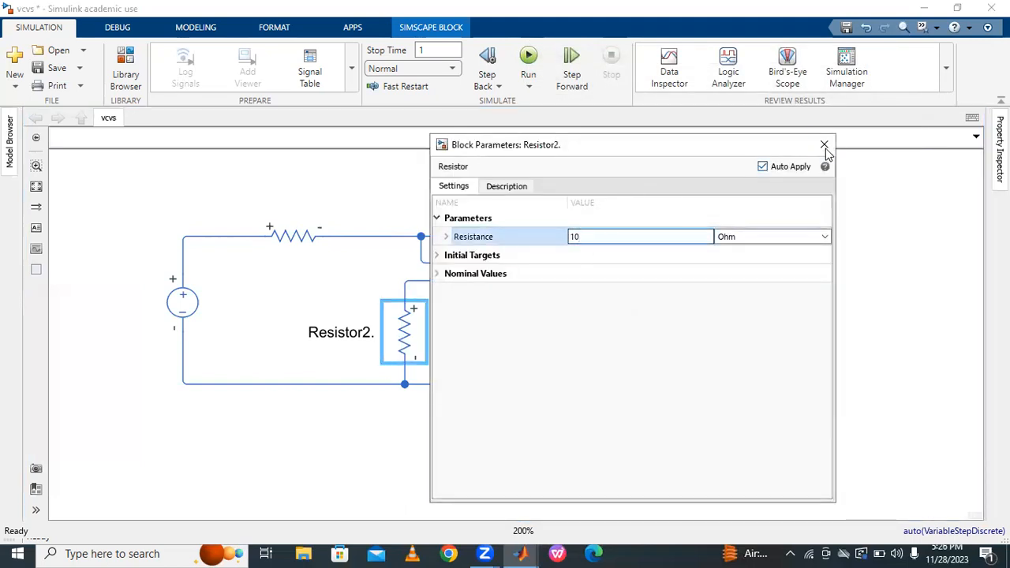
pyautogui.click(824, 144)
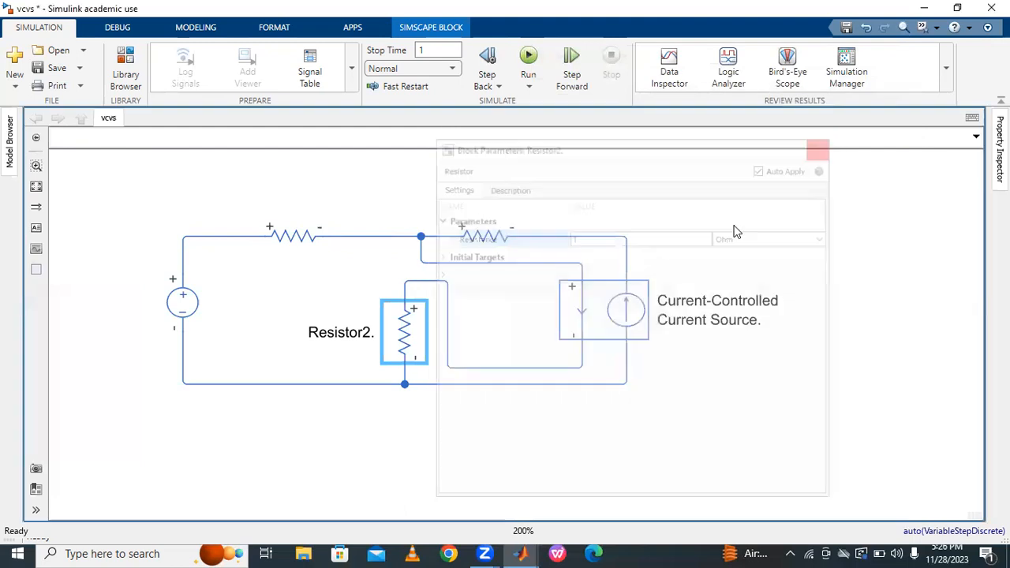
# Set the DC Voltage Source's constant value to 100 V
pyautogui.doubleClick(185, 304)
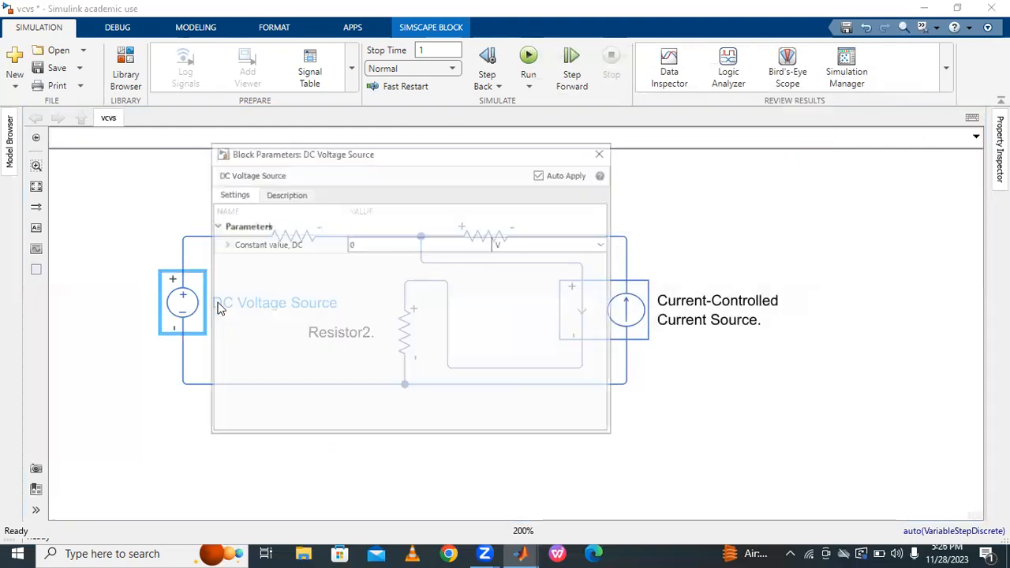
pyautogui.click(378, 245)
pyautogui.write('10')
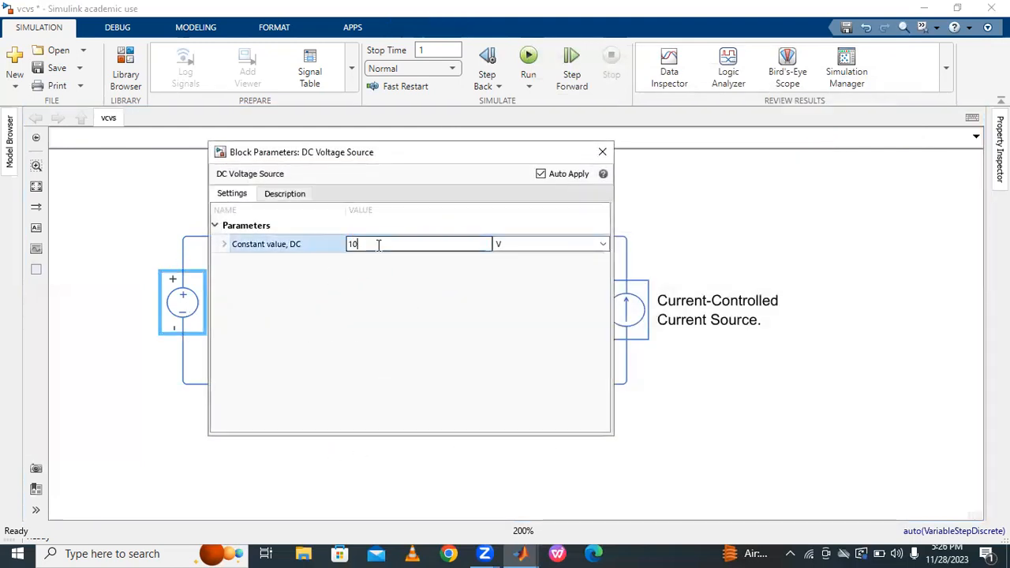
pyautogui.write('0')
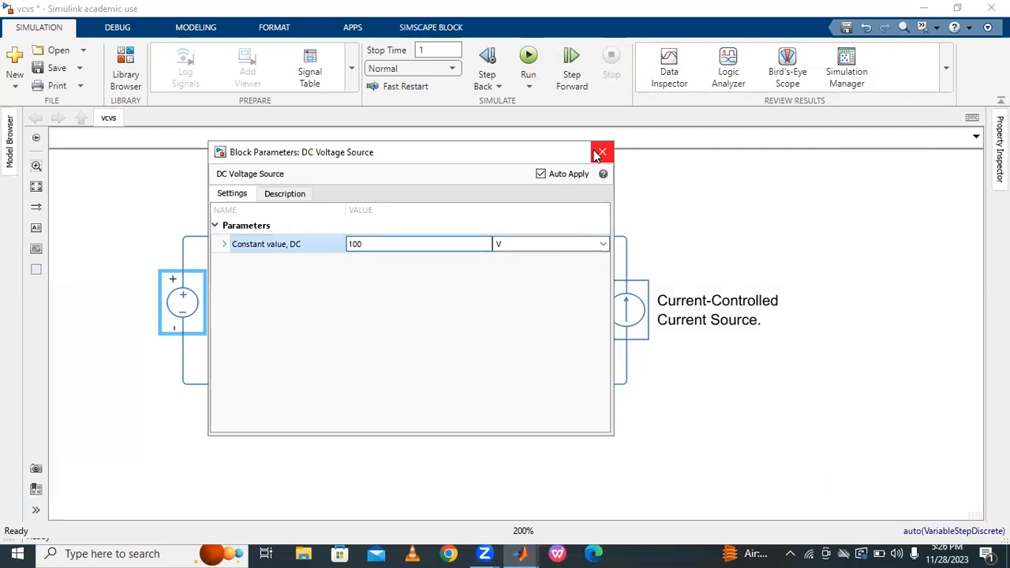
pyautogui.click(602, 152)
# Check the current gain K in the Current-Controlled Current Source's block parameters
pyautogui.click(591, 426)
pyautogui.doubleClick(623, 311)
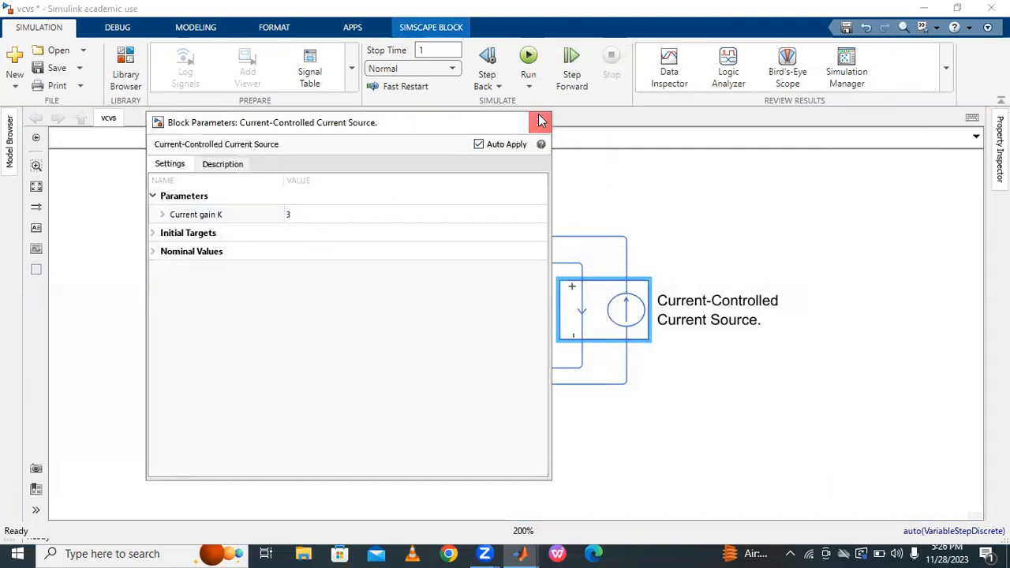
pyautogui.click(536, 115)
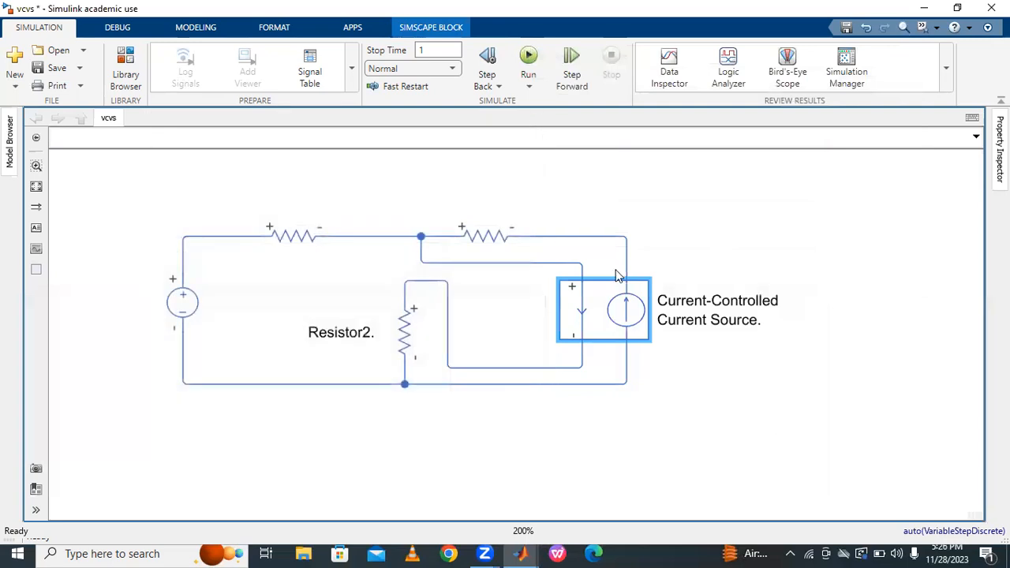
# Add a Foundation Library Electrical Reference and connect it to the circuit's lower wire directly below Resistor2
pyautogui.doubleClick(347, 428)
pyautogui.write('ele')
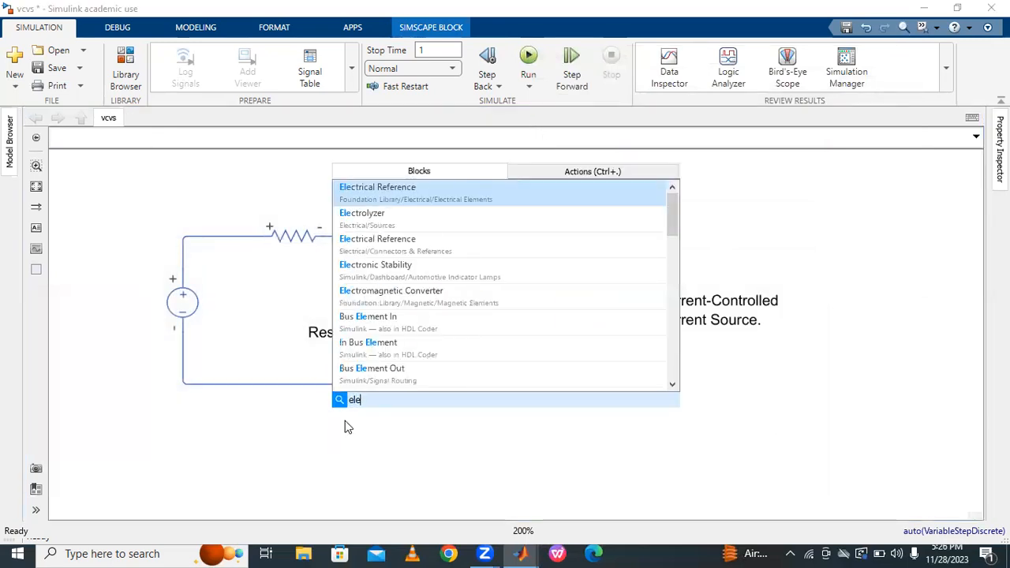
pyautogui.click(416, 194)
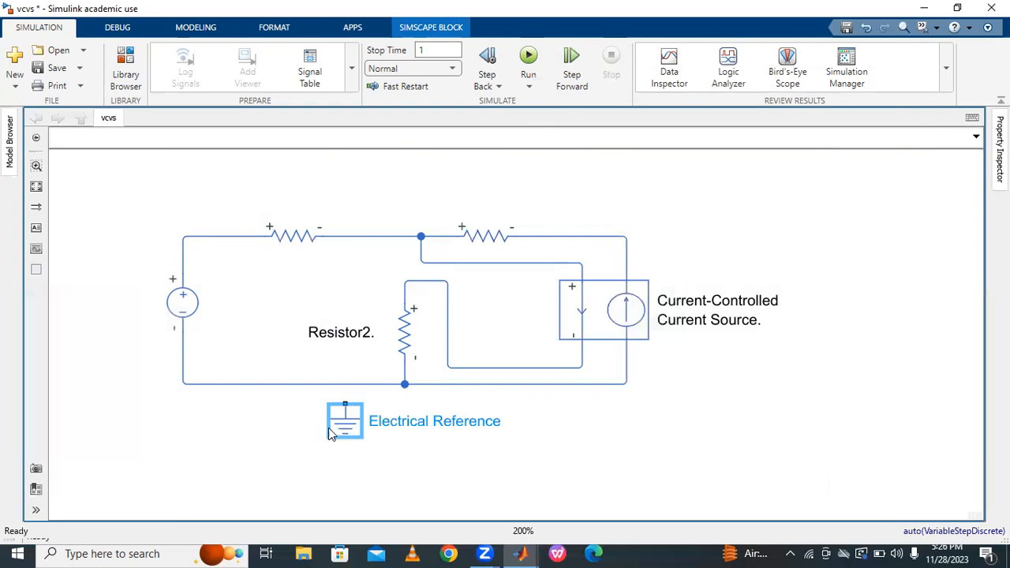
pyautogui.moveTo(345, 405); pyautogui.dragTo(345, 385)
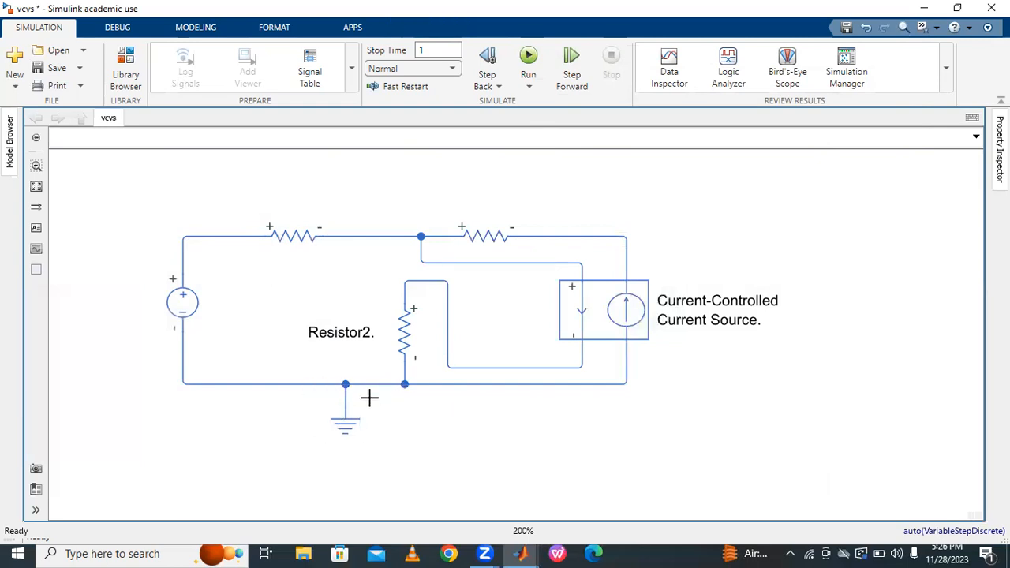
pyautogui.moveTo(345, 422); pyautogui.dragTo(403, 419)
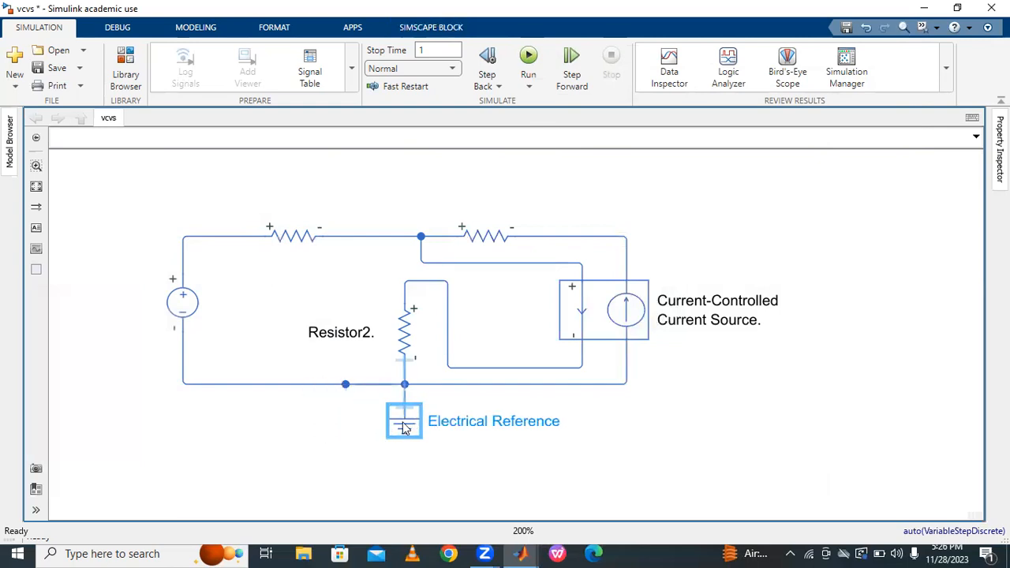
pyautogui.click(466, 452)
# Add a Solver Configuration block below the circuit and connect it to the lower wire, left of the electrical reference
pyautogui.doubleClick(308, 442)
pyautogui.write('solver')
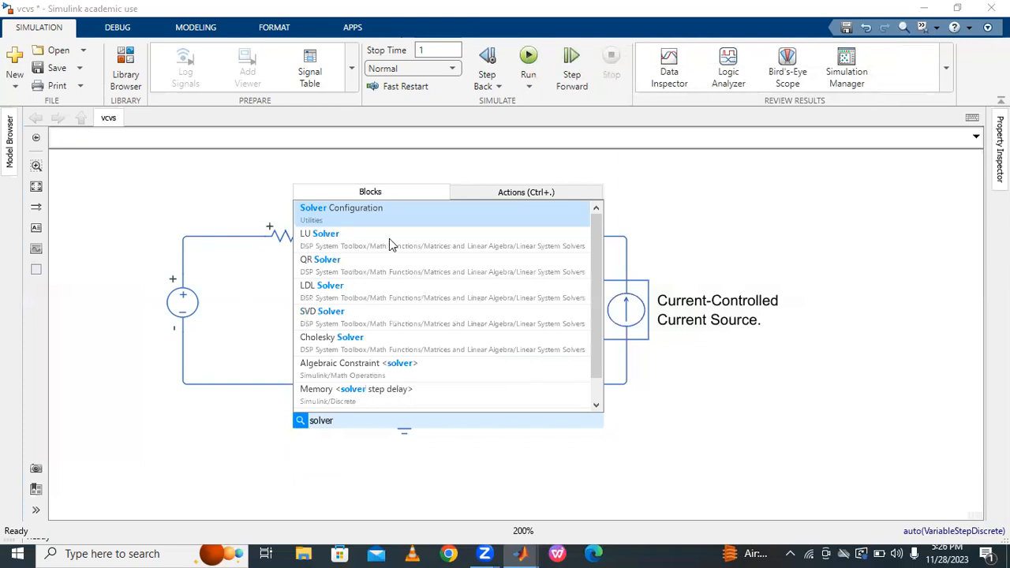
pyautogui.press('Return')
pyautogui.moveTo(302, 436); pyautogui.dragTo(312, 384)
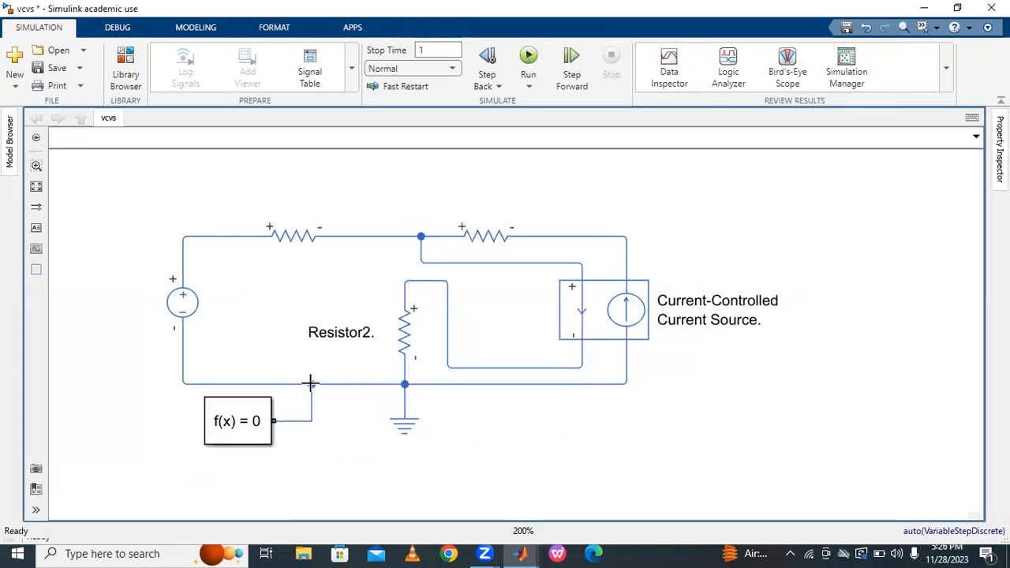
# Add a Foundation Library Current Sensor above the wire between the DC voltage source and the first resistor
pyautogui.doubleClick(309, 184)
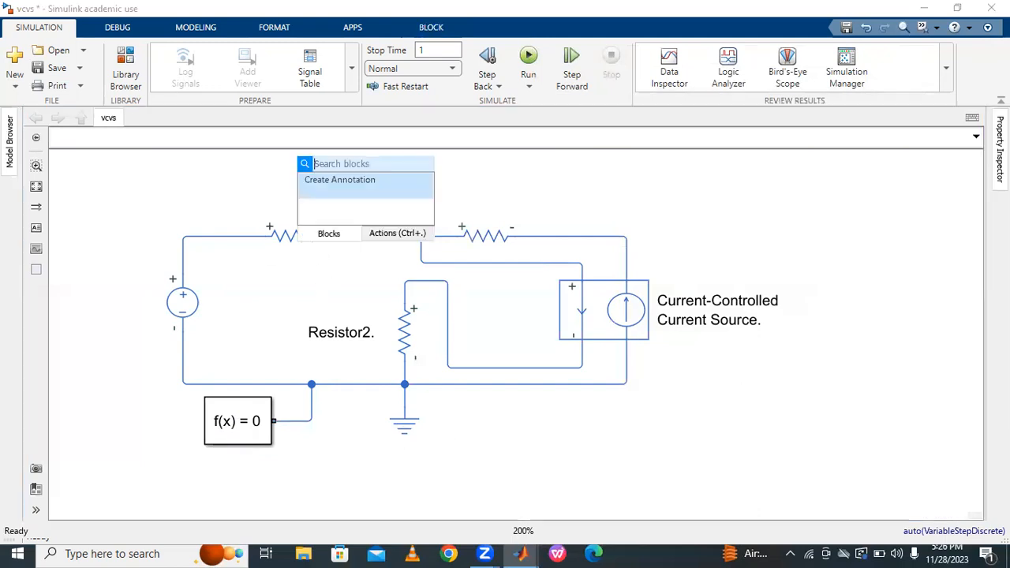
pyautogui.click(552, 186)
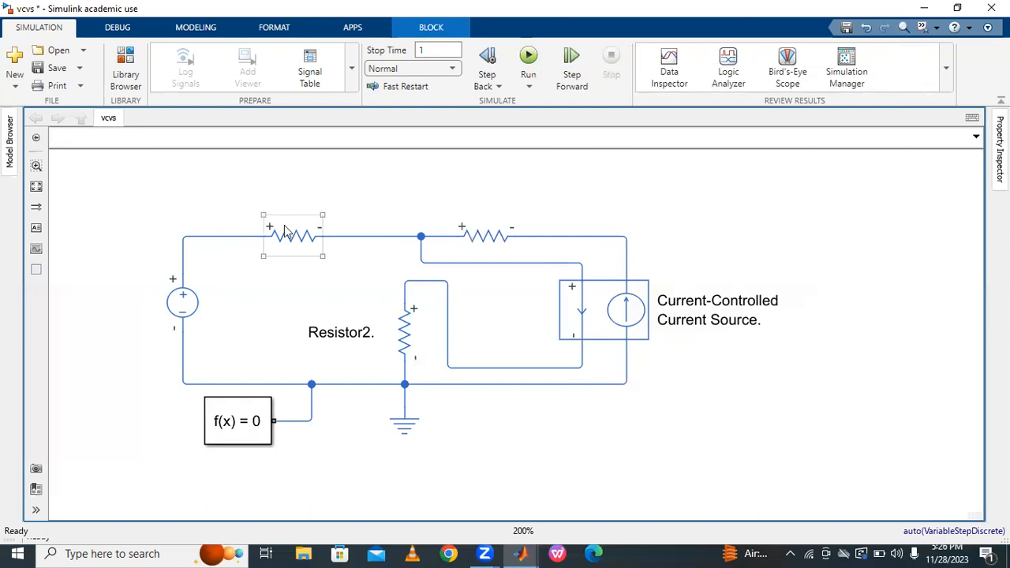
pyautogui.doubleClick(228, 172)
pyautogui.write('curre')
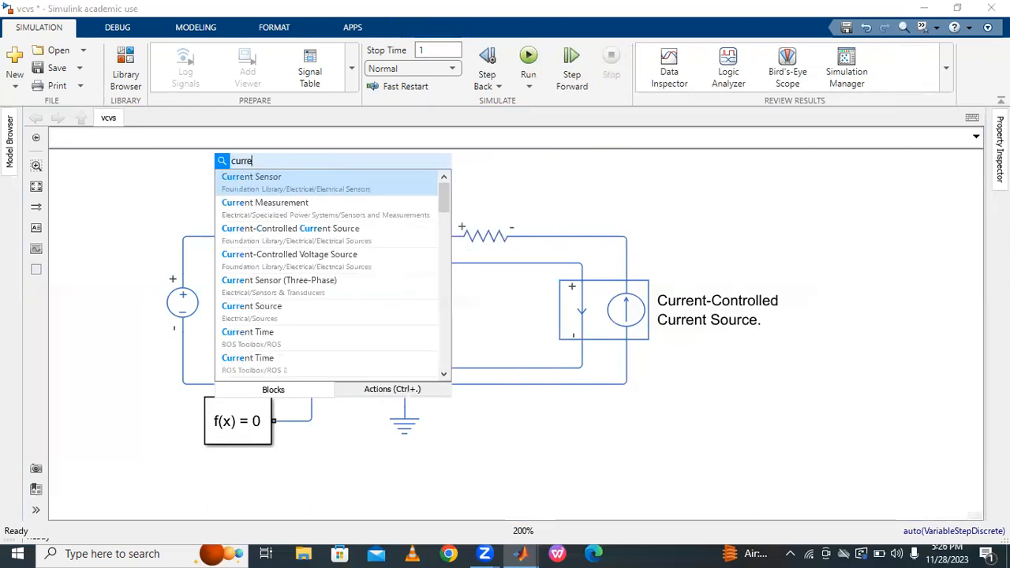
pyautogui.click(237, 179)
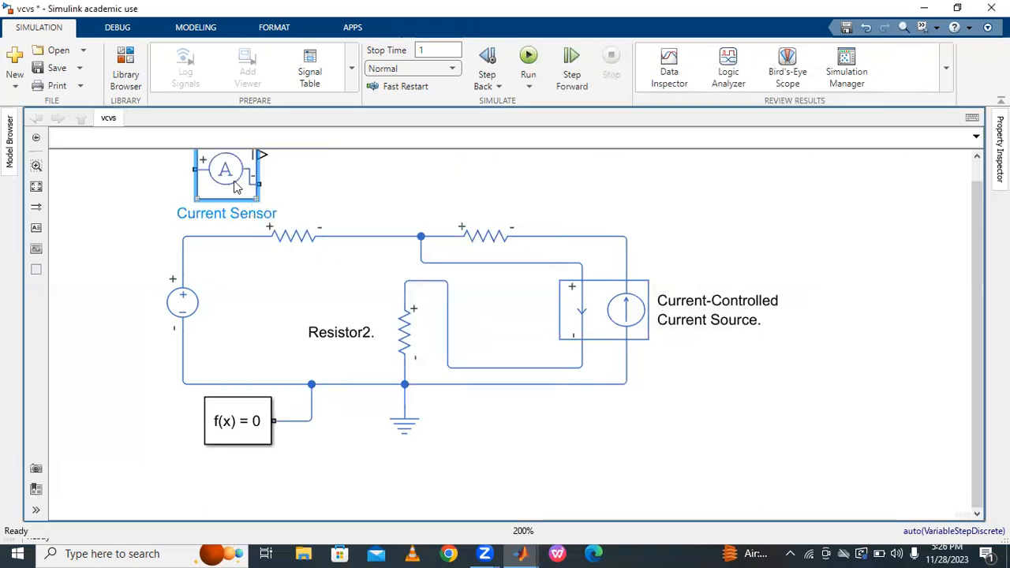
pyautogui.moveTo(234, 182); pyautogui.dragTo(238, 184)
# Replace the wire between the DC source and the first resistor with connections through the Current Sensor, and tidy the wire routing
pyautogui.click(222, 243)
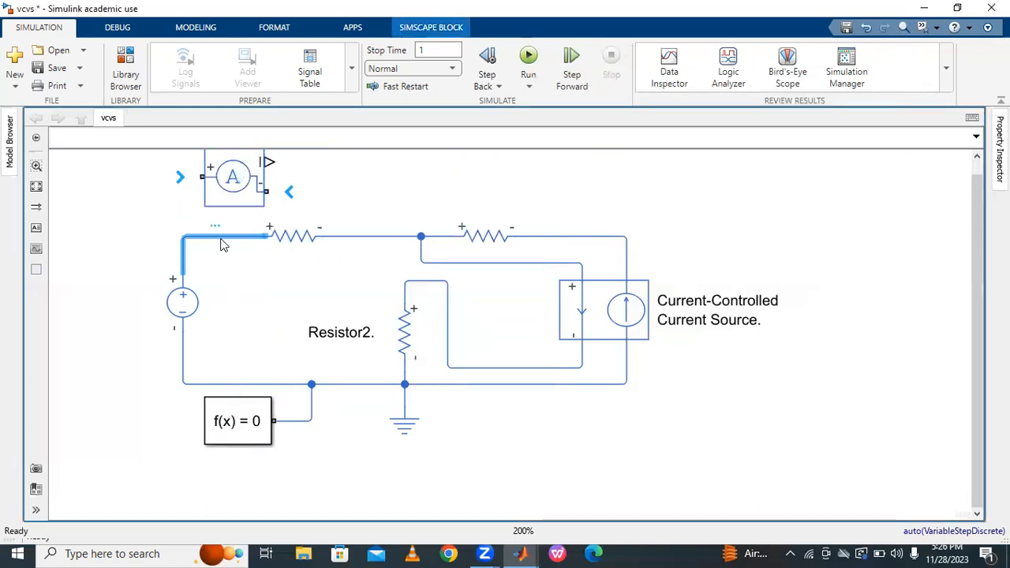
pyautogui.press('Delete')
pyautogui.moveTo(183, 270); pyautogui.dragTo(199, 176)
pyautogui.moveTo(263, 189); pyautogui.dragTo(261, 235)
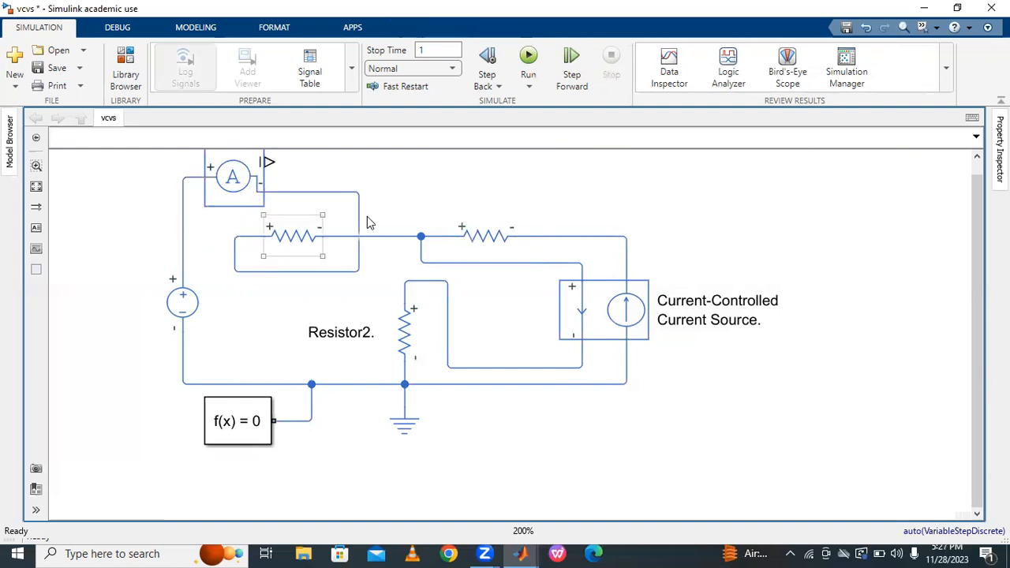
pyautogui.moveTo(358, 215); pyautogui.dragTo(225, 237)
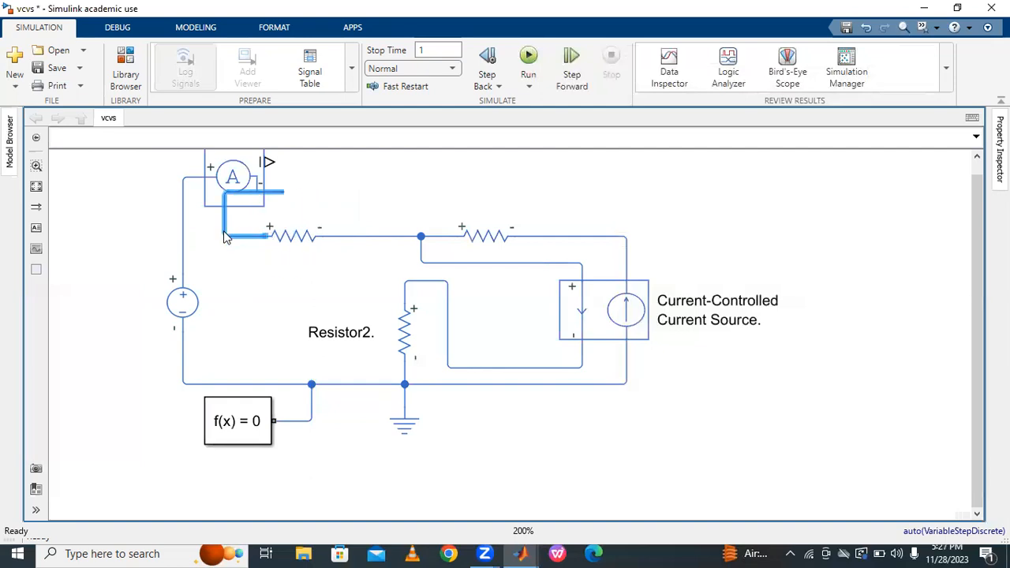
pyautogui.moveTo(221, 191); pyautogui.dragTo(184, 191)
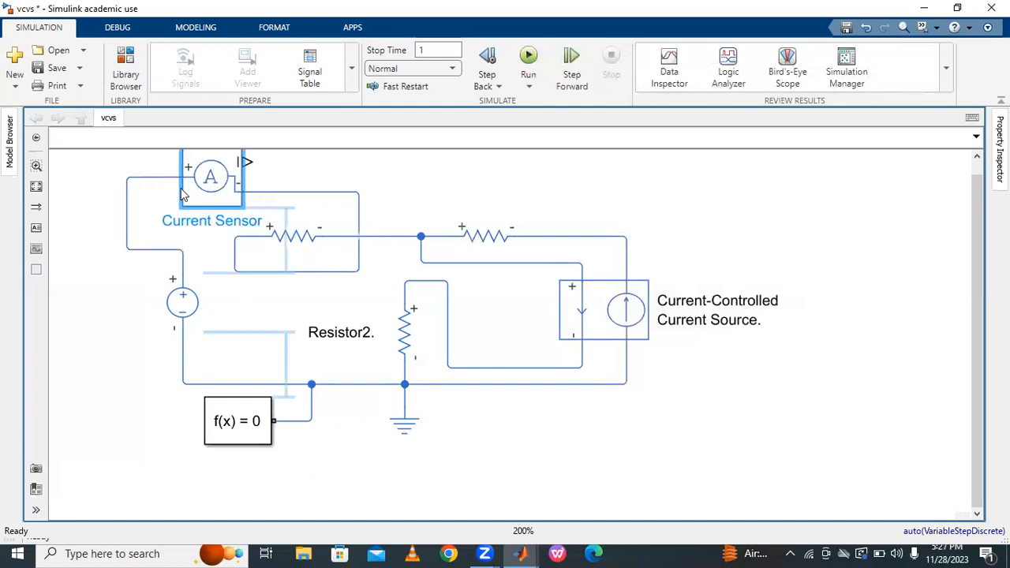
pyautogui.click(385, 194)
pyautogui.click(36, 186)
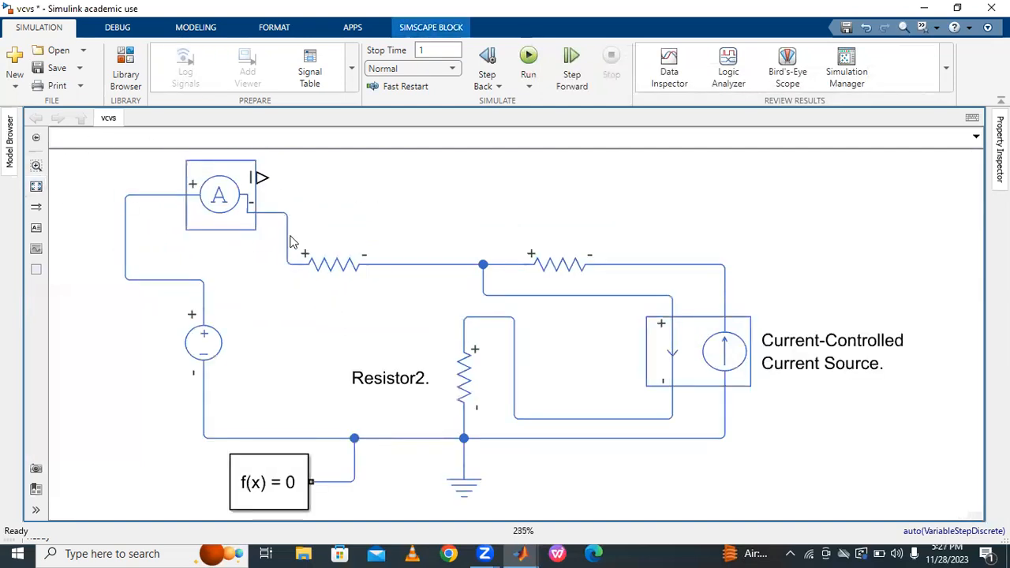
# Add a PS-Simulink Converter and connect its input to the Current Sensor's I output
pyautogui.click(254, 207)
pyautogui.doubleClick(367, 192)
pyautogui.write('ps')
pyautogui.press('Return')
pyautogui.moveTo(365, 188); pyautogui.dragTo(292, 178)
pyautogui.click(409, 197)
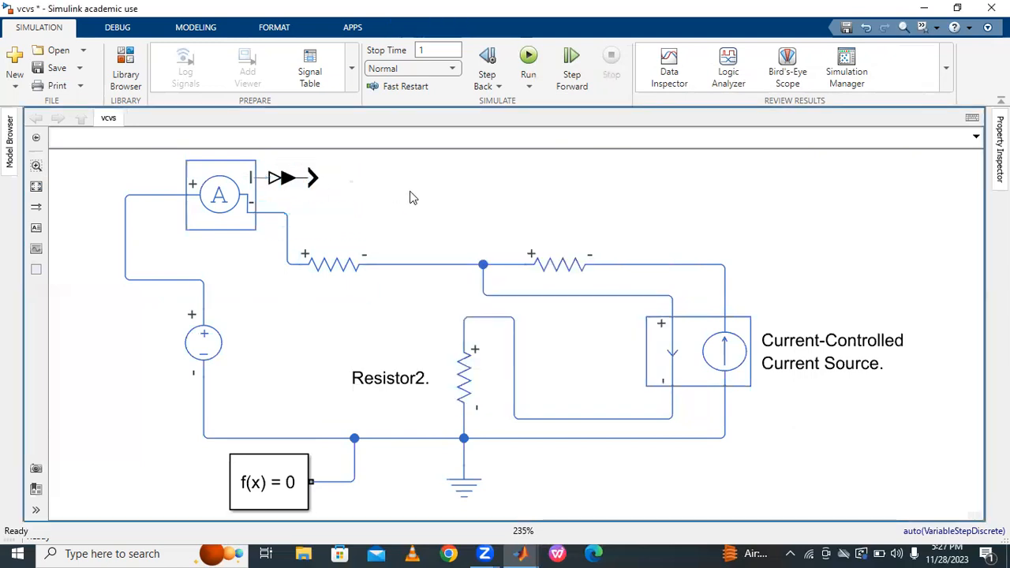
# Add a Display block, shrink it and connect it to the output of the Current Sensor's converter
pyautogui.doubleClick(409, 197)
pyautogui.write('di')
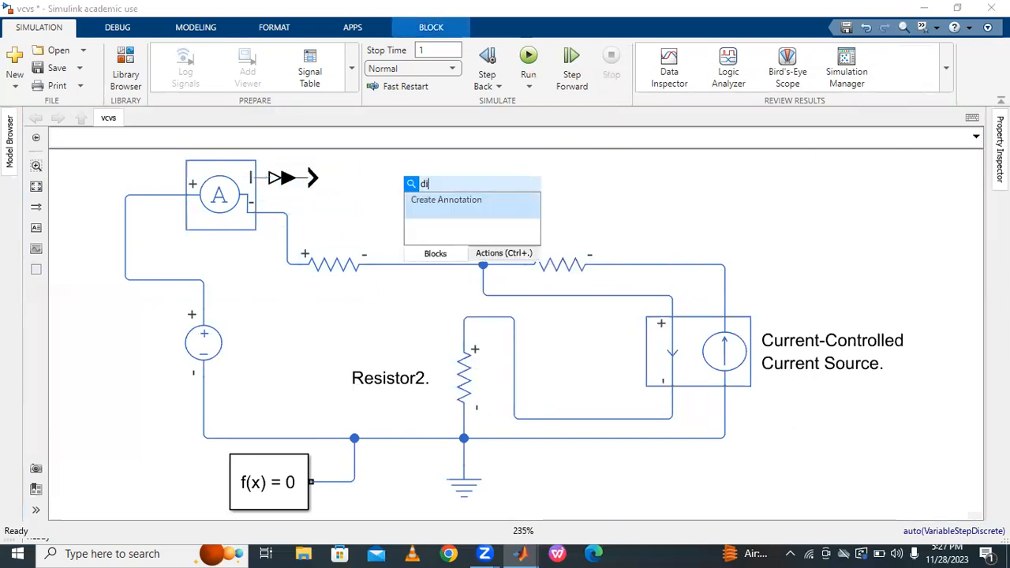
pyautogui.write('p')
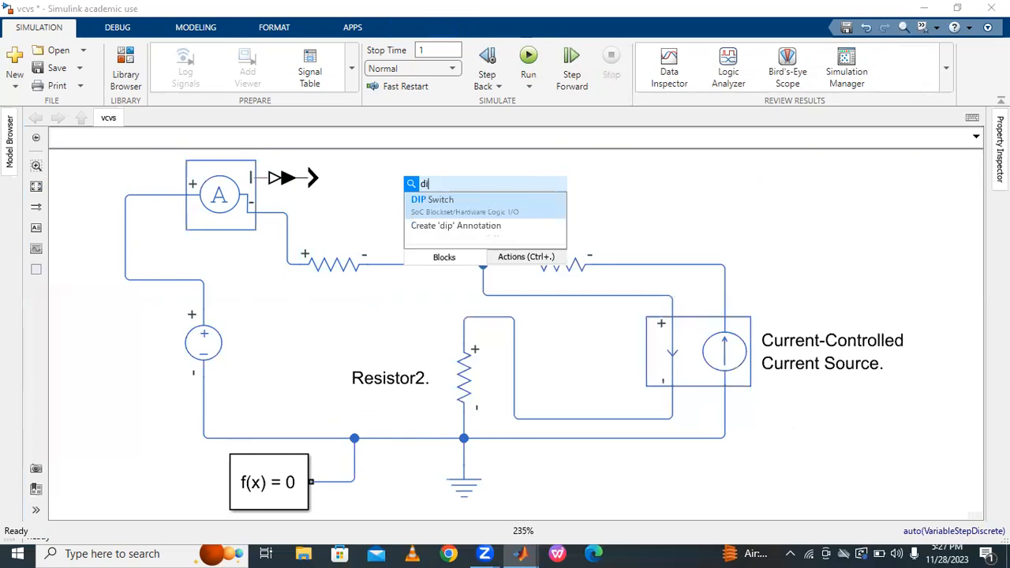
pyautogui.write('s')
pyautogui.click(450, 203)
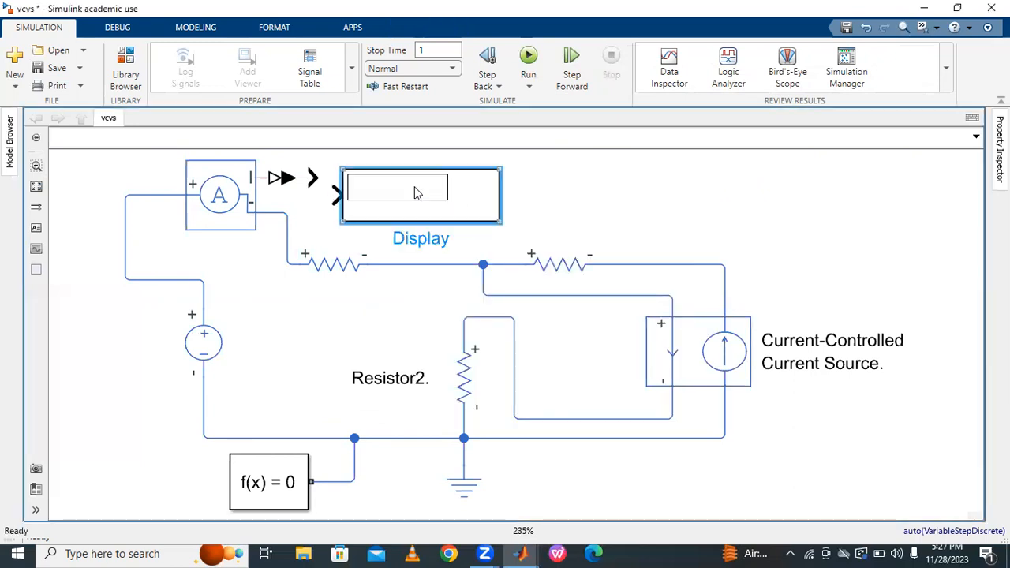
pyautogui.moveTo(416, 193); pyautogui.dragTo(409, 174)
pyautogui.moveTo(489, 202); pyautogui.dragTo(394, 190)
pyautogui.click(474, 199)
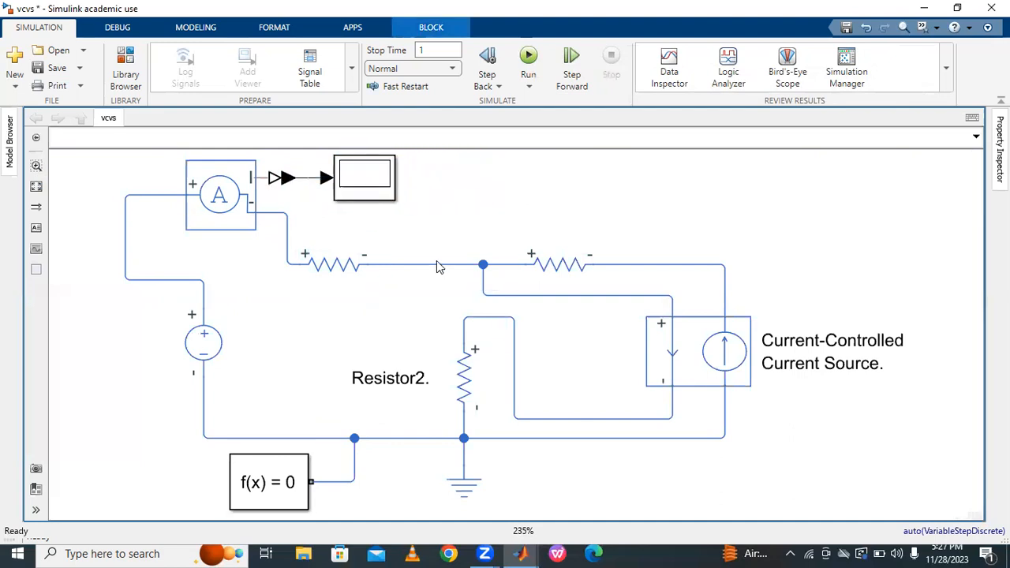
# Add a Foundation Library Voltage Sensor above the second resistor on the upper wire
pyautogui.doubleClick(581, 192)
pyautogui.write('volta')
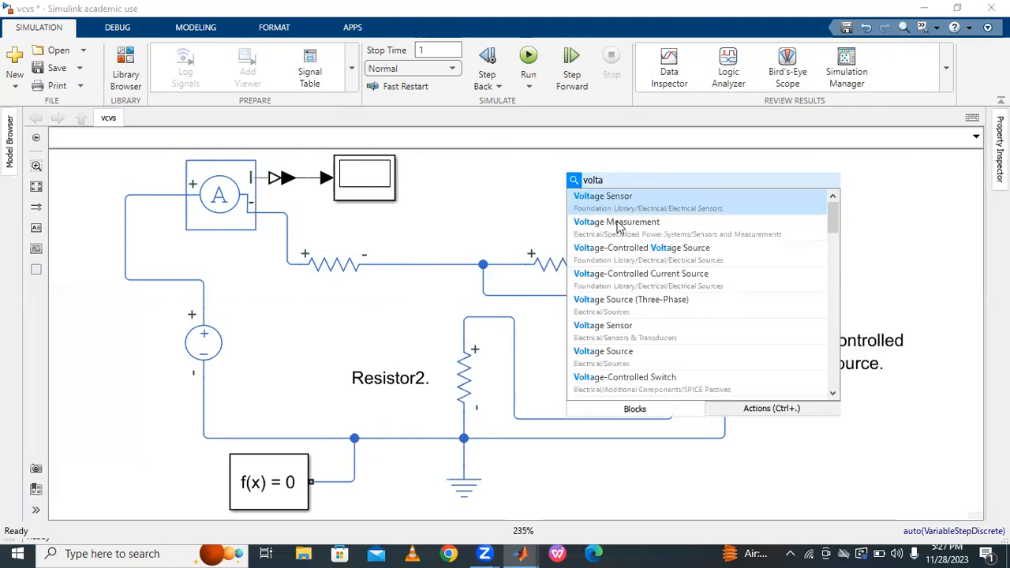
pyautogui.click(618, 199)
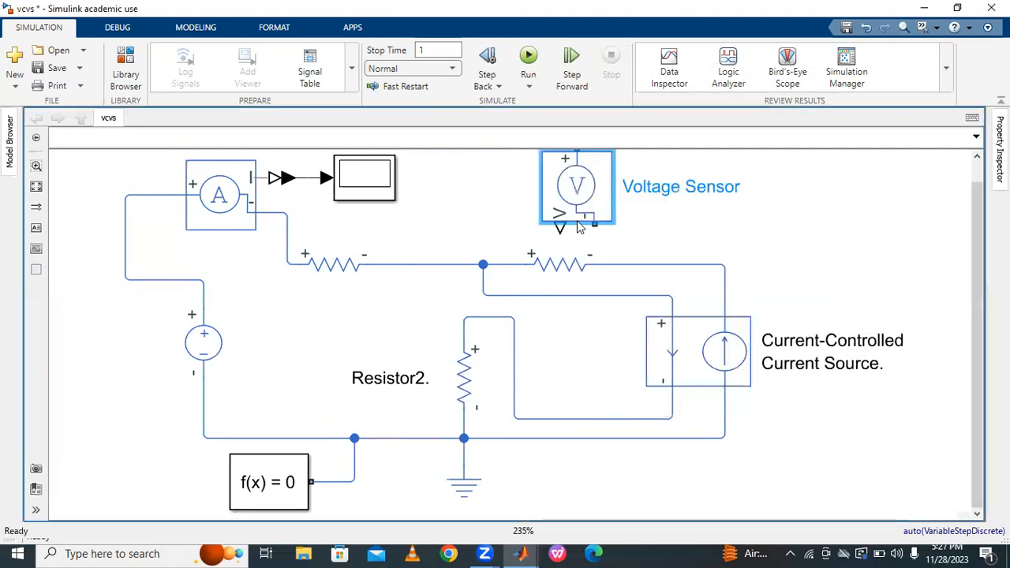
pyautogui.click(37, 189)
# Connect the Voltage Sensor's positive and negative terminals across the second upper resistor and route the negative wire above it
pyautogui.click(553, 169)
pyautogui.moveTo(567, 164); pyautogui.dragTo(514, 287)
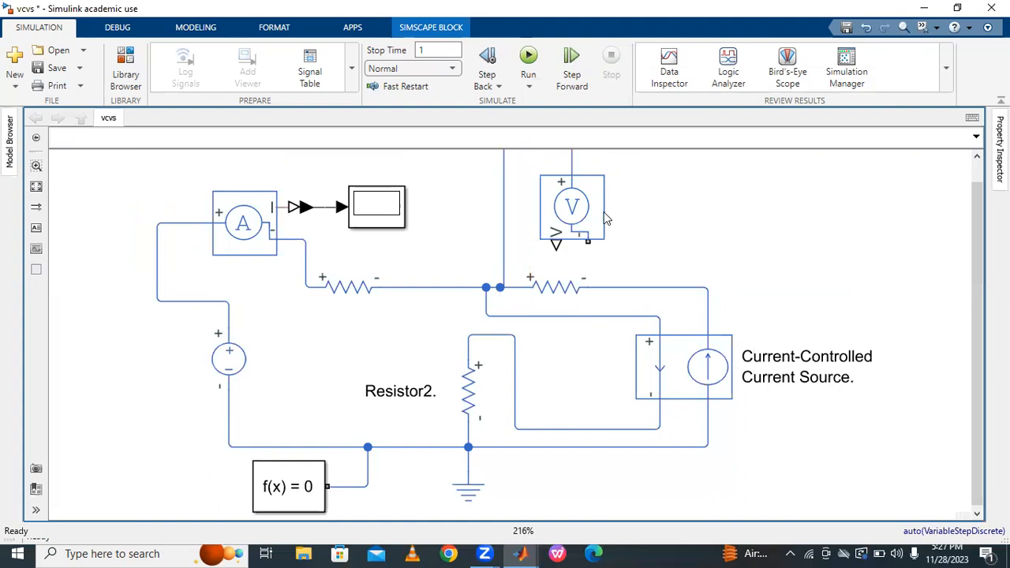
pyautogui.moveTo(588, 242); pyautogui.dragTo(620, 285)
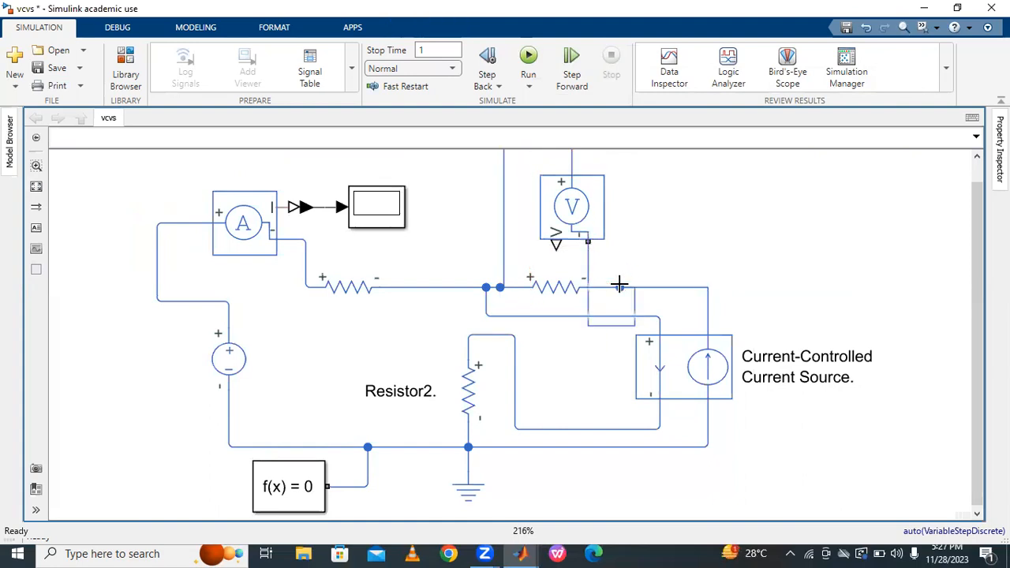
pyautogui.moveTo(620, 323); pyautogui.dragTo(622, 270)
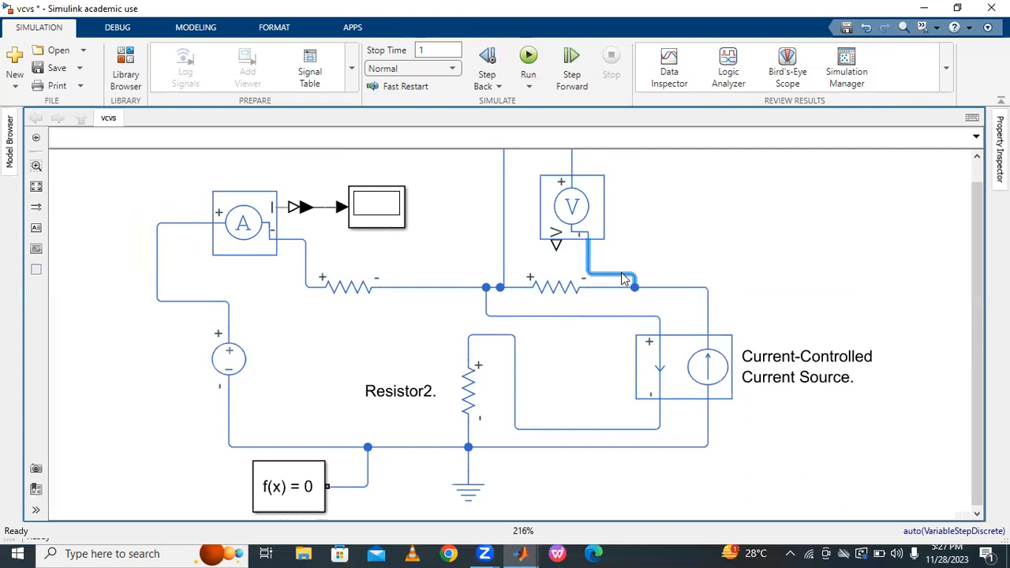
pyautogui.click(690, 240)
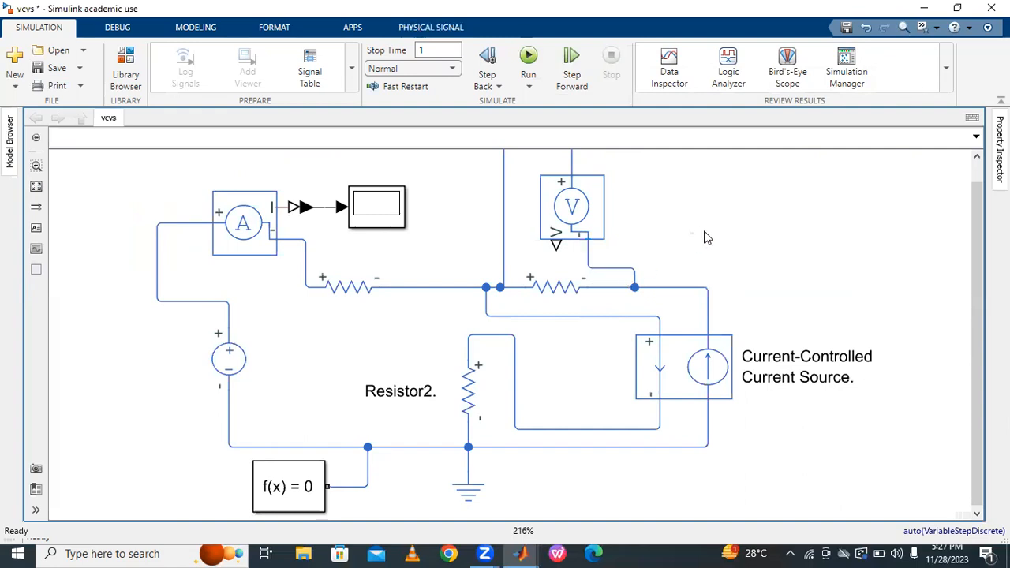
# Add a PS-Simulink Converter beside the Voltage Sensor, connect it to the V output and reroute the wire above the resistor
pyautogui.doubleClick(686, 186)
pyautogui.write('ps')
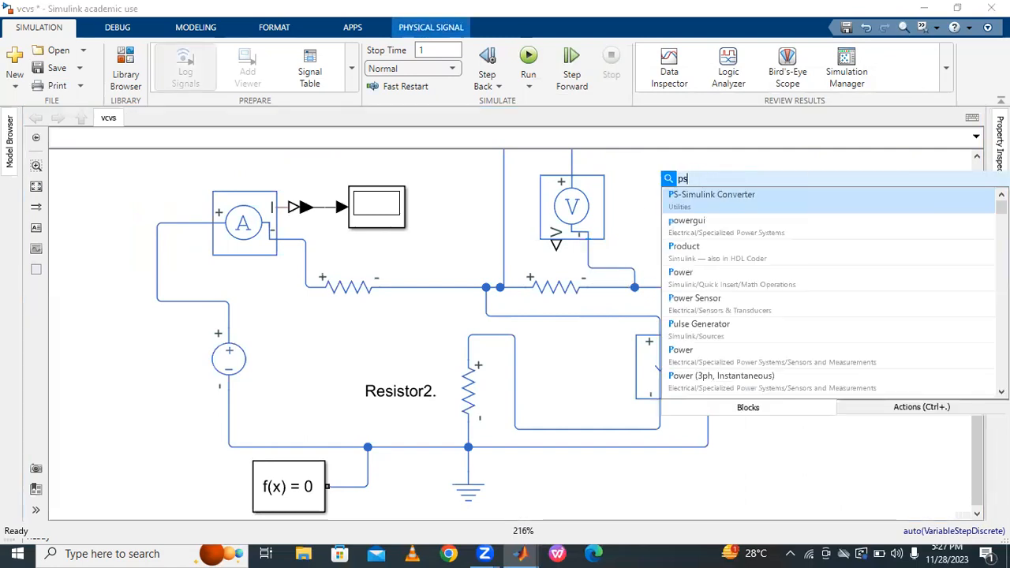
pyautogui.press('Return')
pyautogui.moveTo(665, 183); pyautogui.dragTo(557, 251)
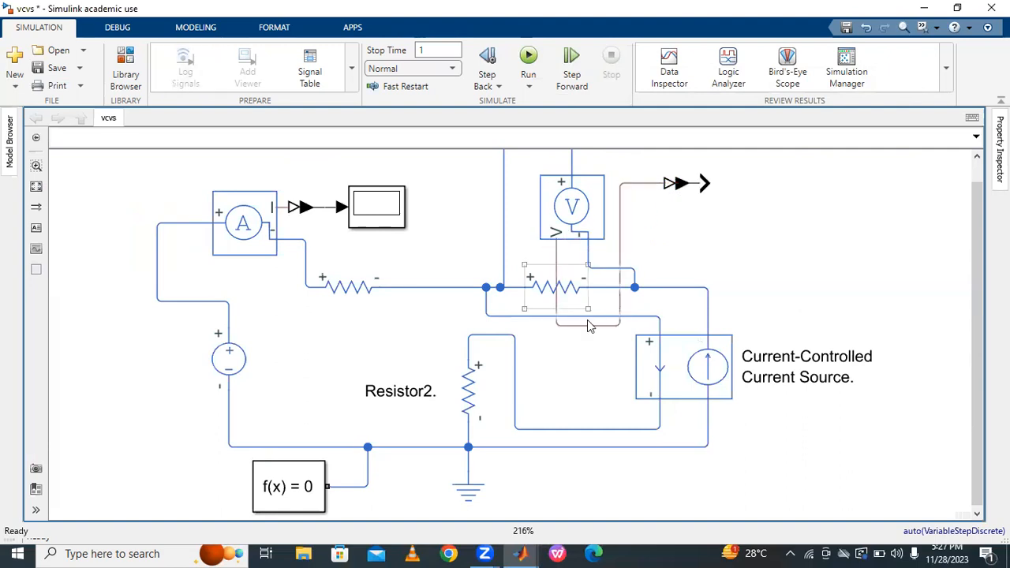
pyautogui.moveTo(593, 292); pyautogui.dragTo(598, 256)
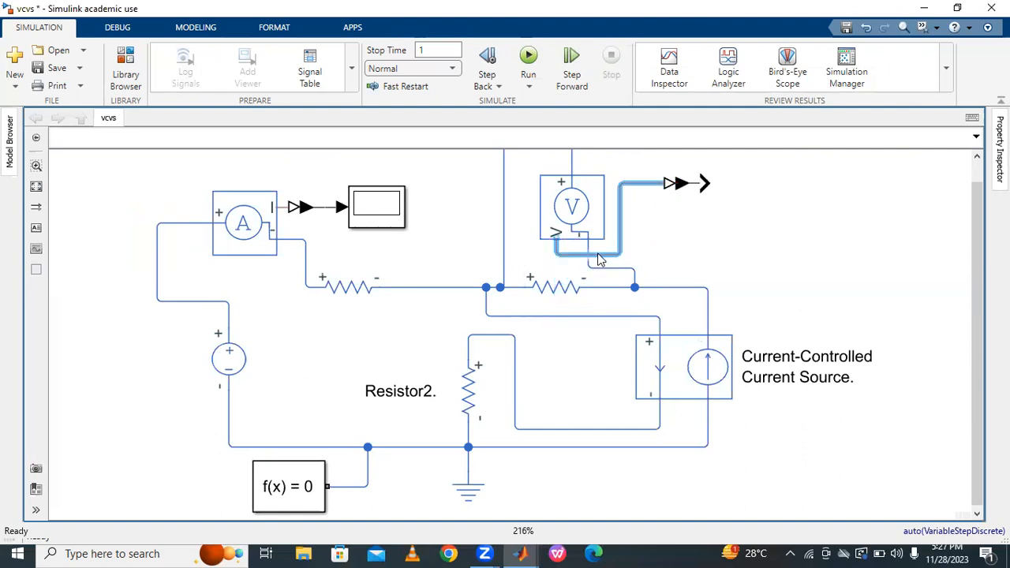
pyautogui.click(698, 230)
# Copy the existing Display block to the Voltage Sensor's converter and connect it to the converter output
pyautogui.doubleClick(777, 204)
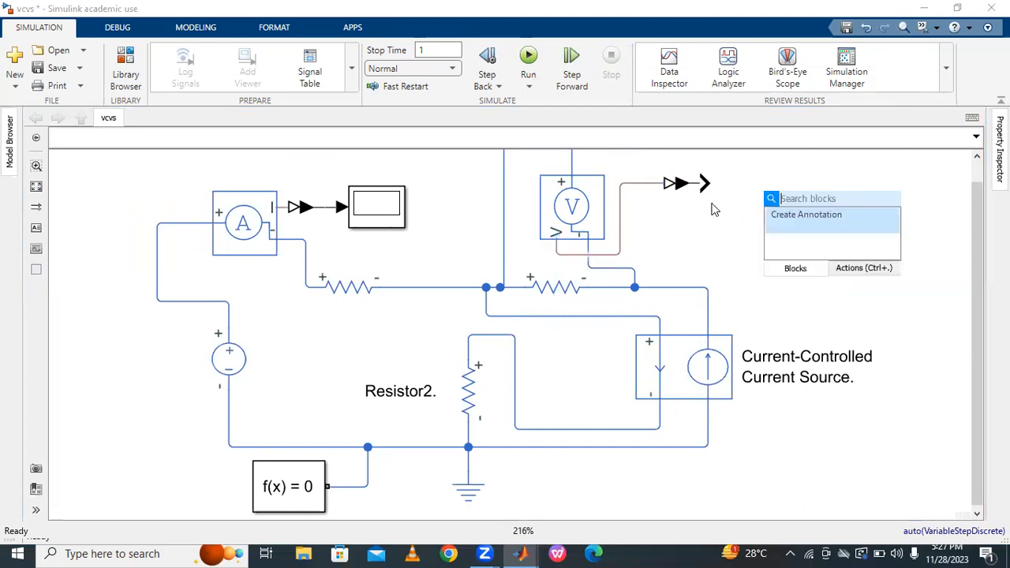
pyautogui.click(711, 204)
pyautogui.moveTo(388, 218); pyautogui.dragTo(736, 188)
pyautogui.click(723, 251)
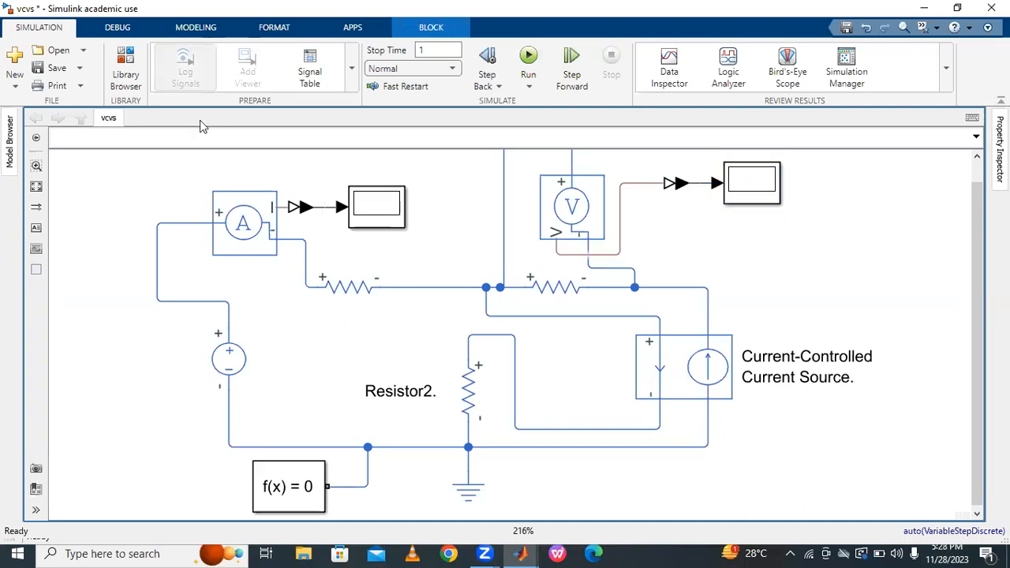
pyautogui.click(36, 187)
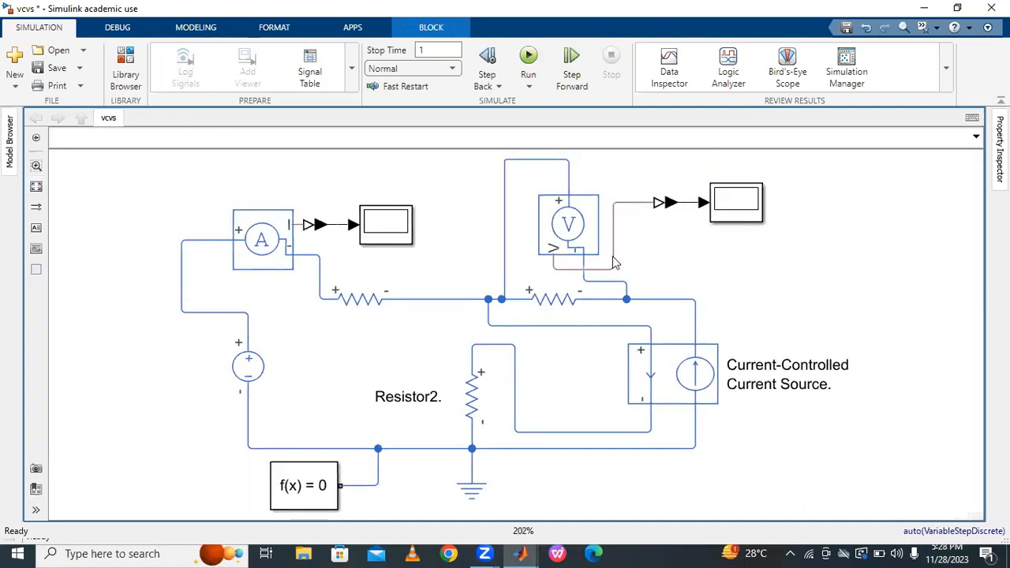
# Run the simulation and check the readings on the current and voltage displays
pyautogui.click(780, 275)
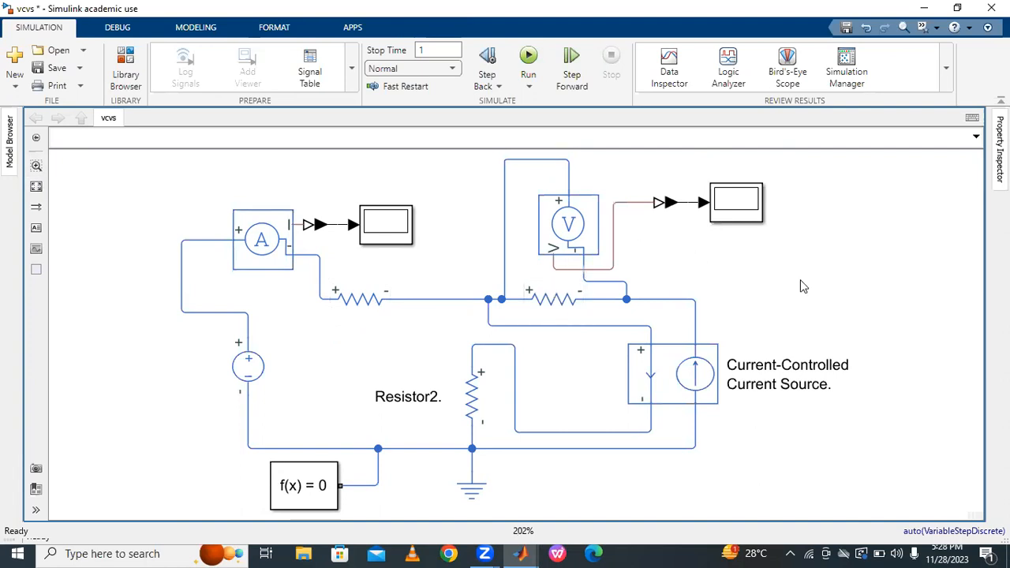
pyautogui.click(529, 58)
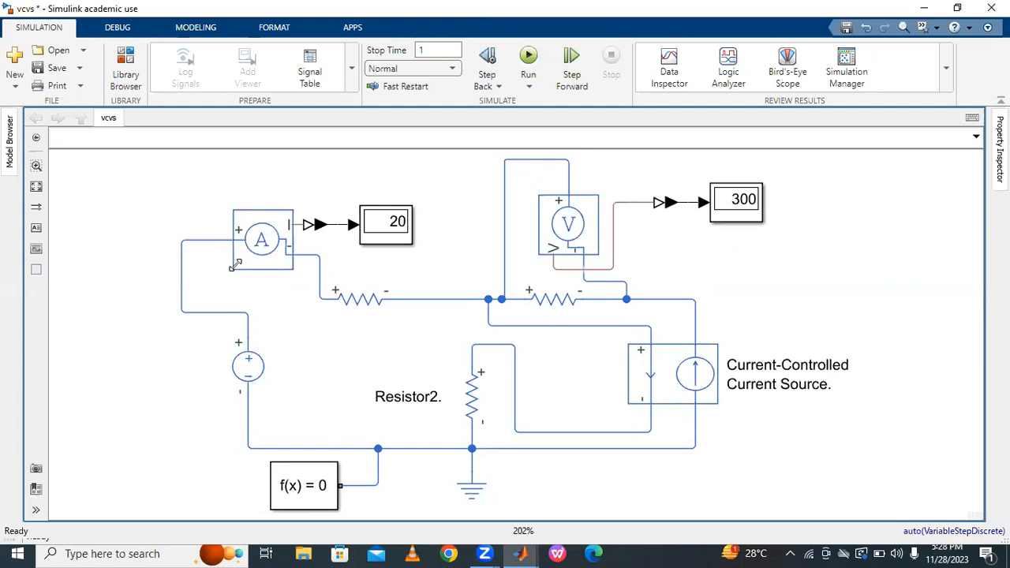
pyautogui.click(382, 236)
pyautogui.click(381, 249)
pyautogui.click(257, 247)
# Select the whole circuit and delete it to empty the vcvs model canvas
pyautogui.scroll(-1, 617, 330)
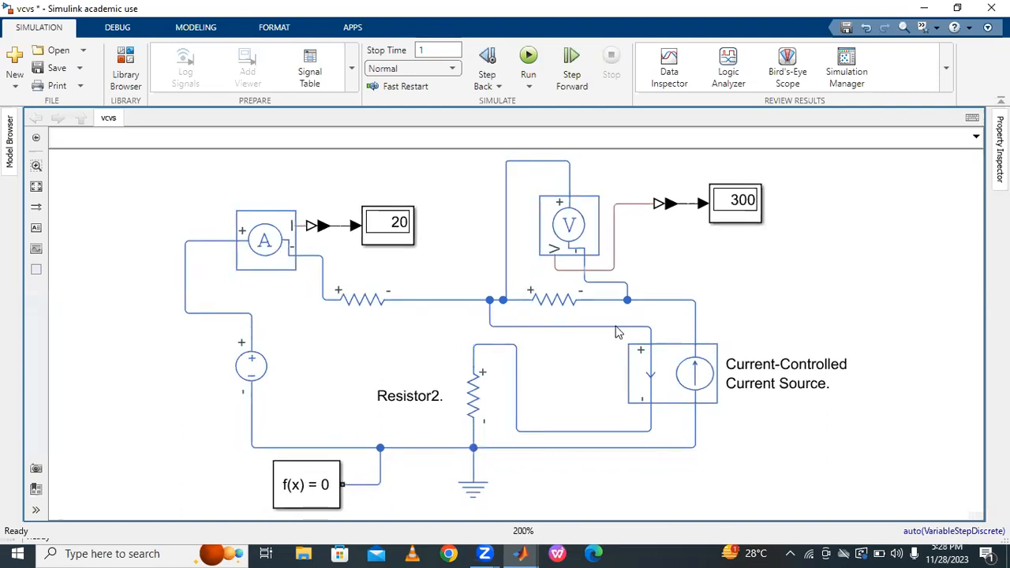
pyautogui.scroll(-1, 617, 330)
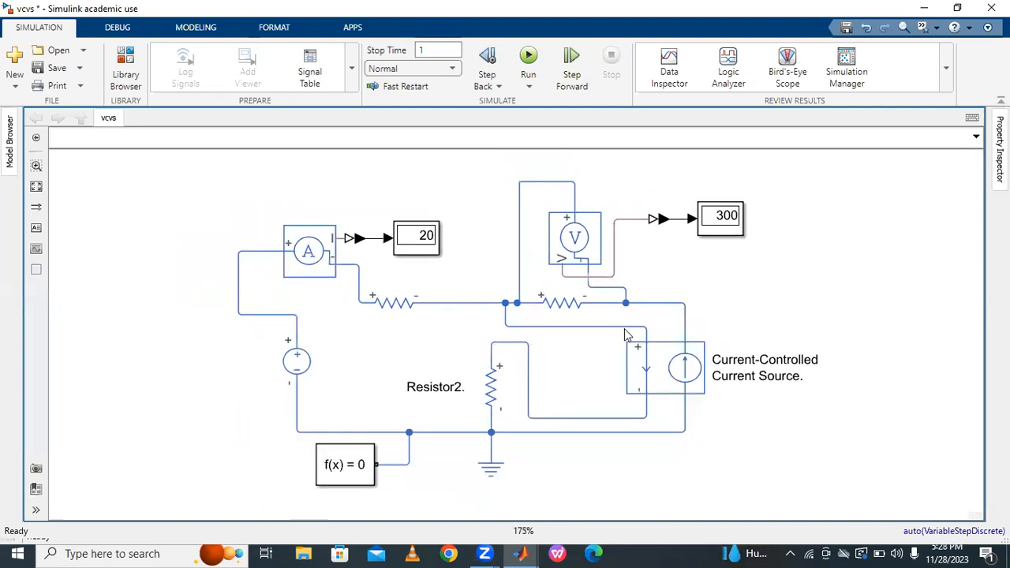
pyautogui.scroll(-1, 625, 335)
pyautogui.moveTo(266, 200); pyautogui.dragTo(789, 477)
pyautogui.press('Delete')
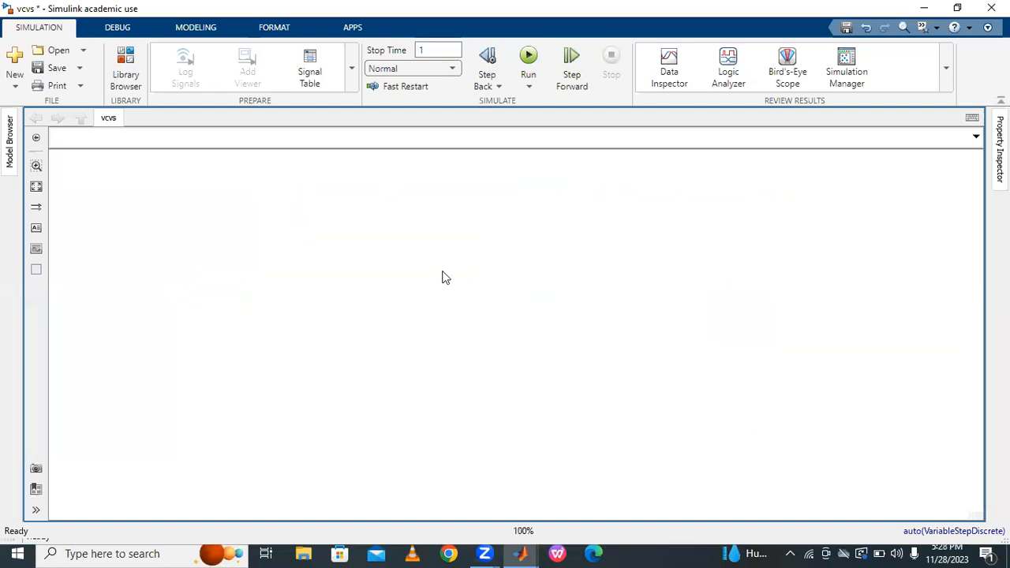
# Add a Current-Controlled Voltage Source block from the Foundation Library to the empty canvas
pyautogui.doubleClick(444, 277)
pyautogui.write('cur')
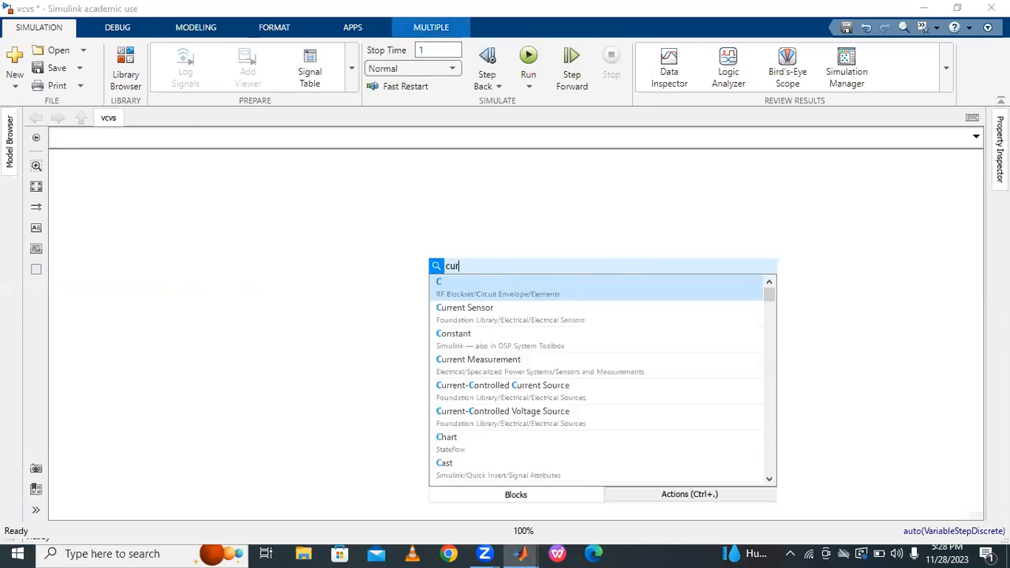
pyautogui.write('r')
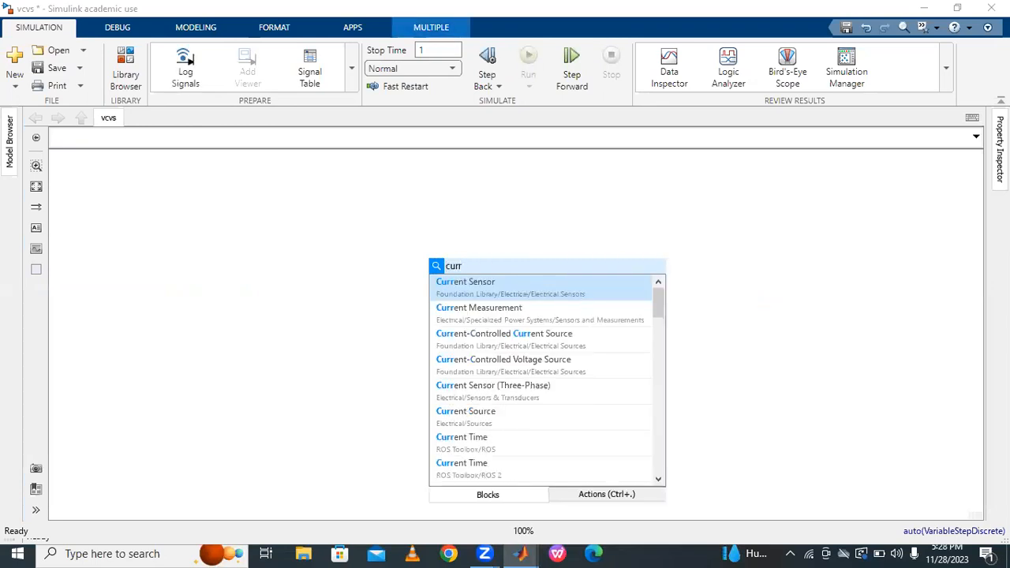
pyautogui.press('BackSpace')
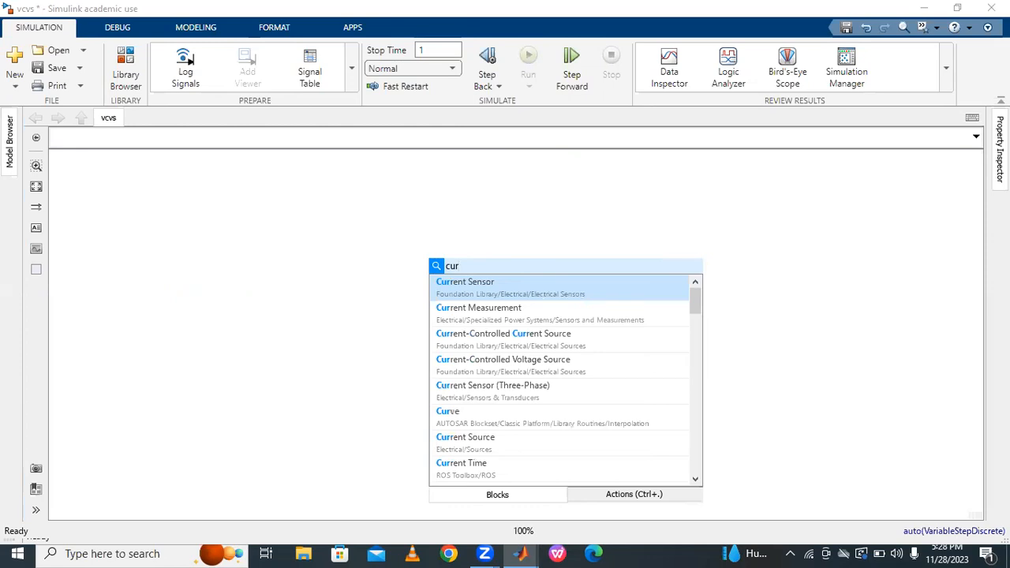
pyautogui.write('e')
pyautogui.press('BackSpace')
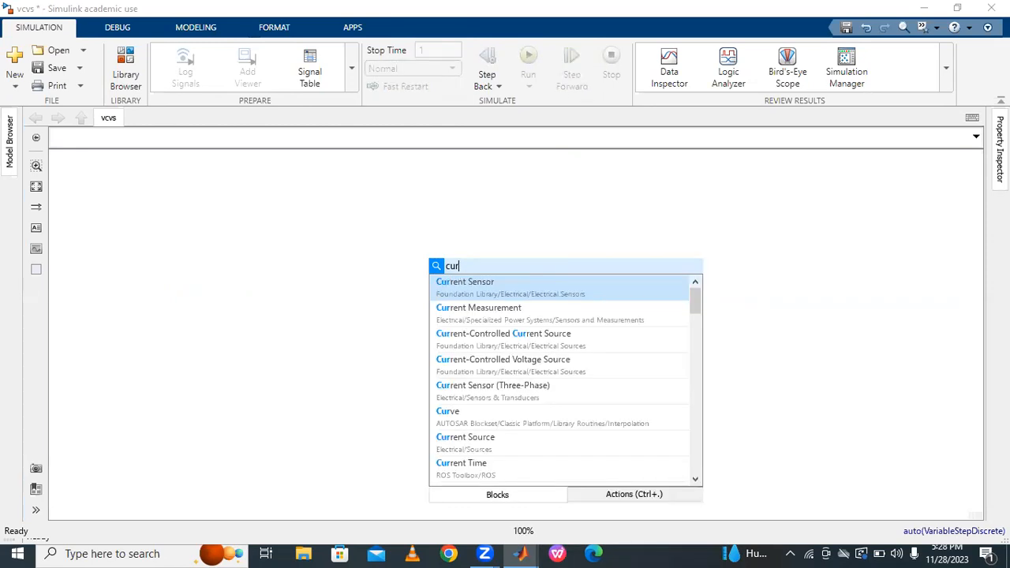
pyautogui.write('rent')
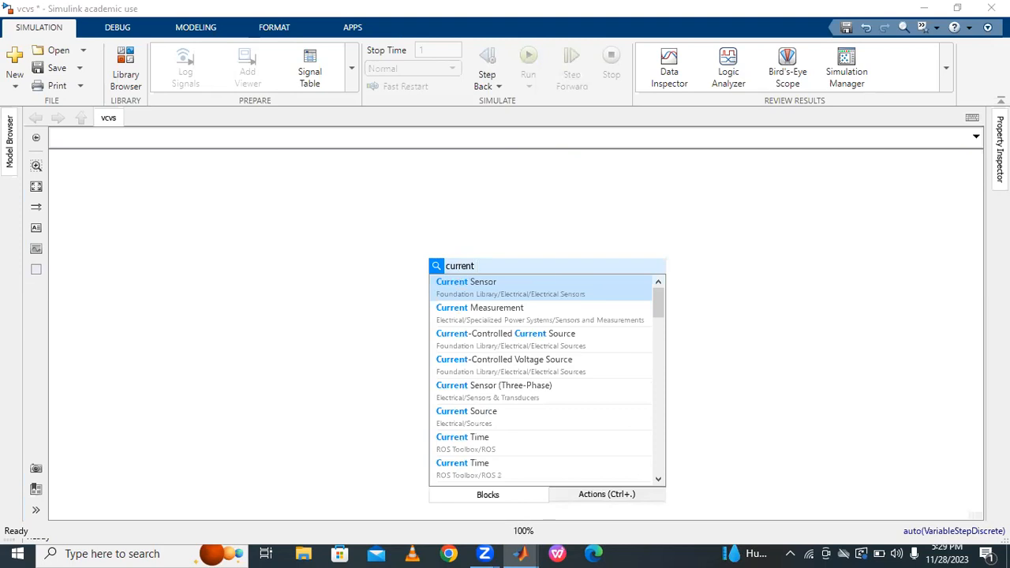
pyautogui.click(495, 356)
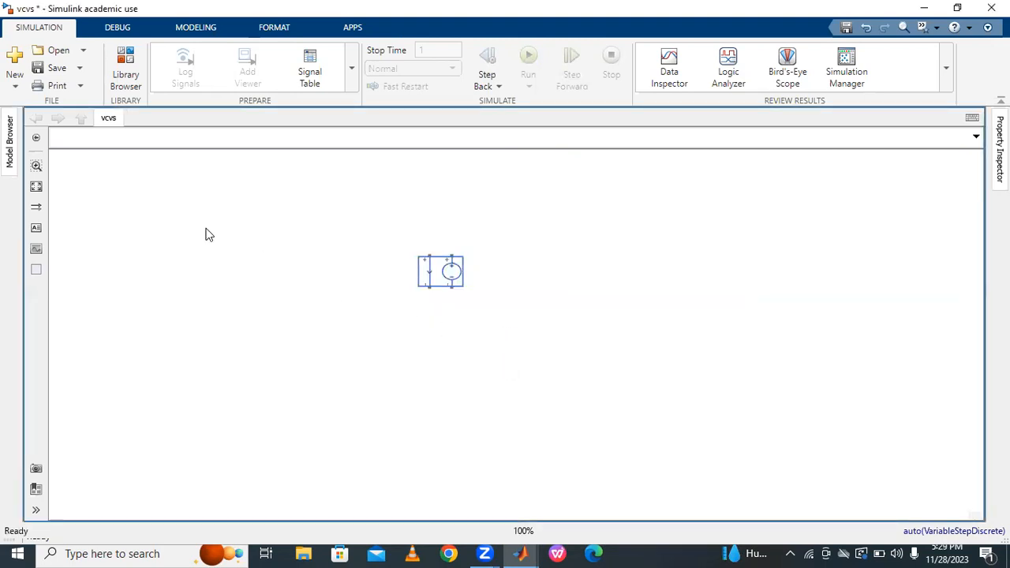
# Rename the controlled source block as "Current-Controlled Voltage Source." with a trailing period and keep the block on the canvas's right half
pyautogui.click(36, 187)
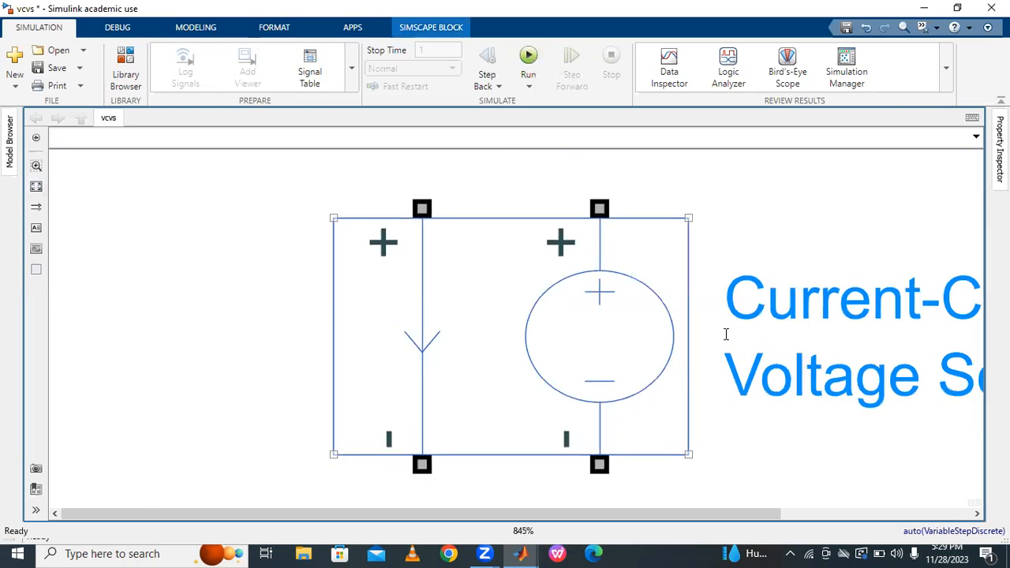
pyautogui.scroll(-3, 677, 330)
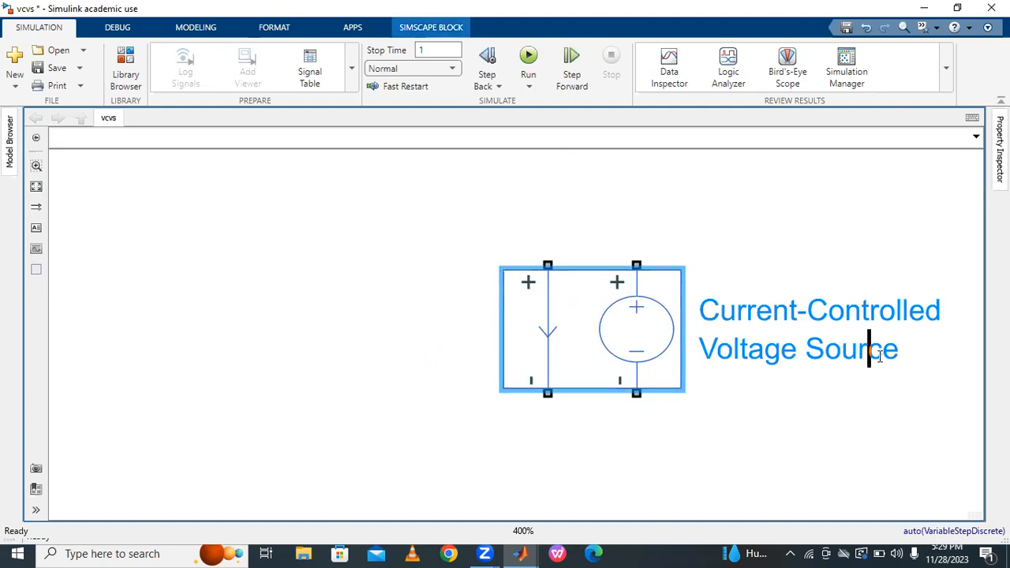
pyautogui.write('.')
pyautogui.click(849, 418)
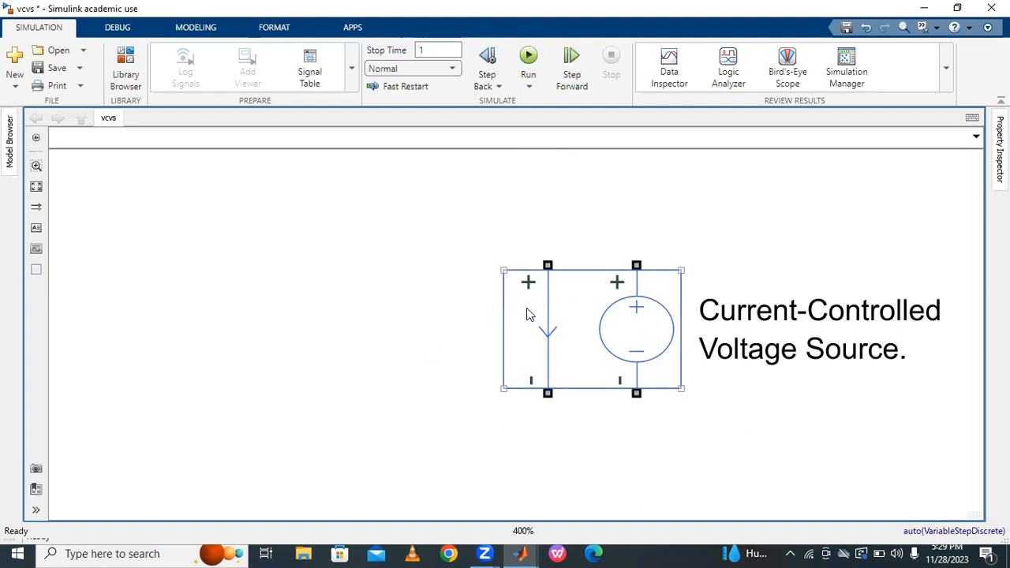
pyautogui.scroll(-2, 539, 330)
pyautogui.moveTo(565, 322); pyautogui.dragTo(574, 309)
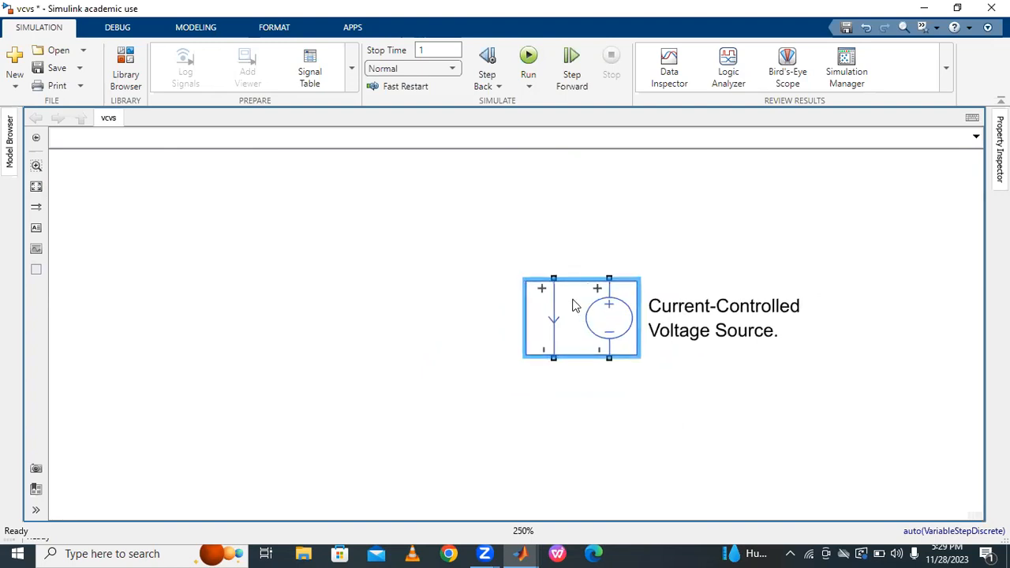
# Add a Current Source block from Electrical/Sources and place it level with the controlled source, at the circuit's far left
pyautogui.doubleClick(219, 247)
pyautogui.write('vol')
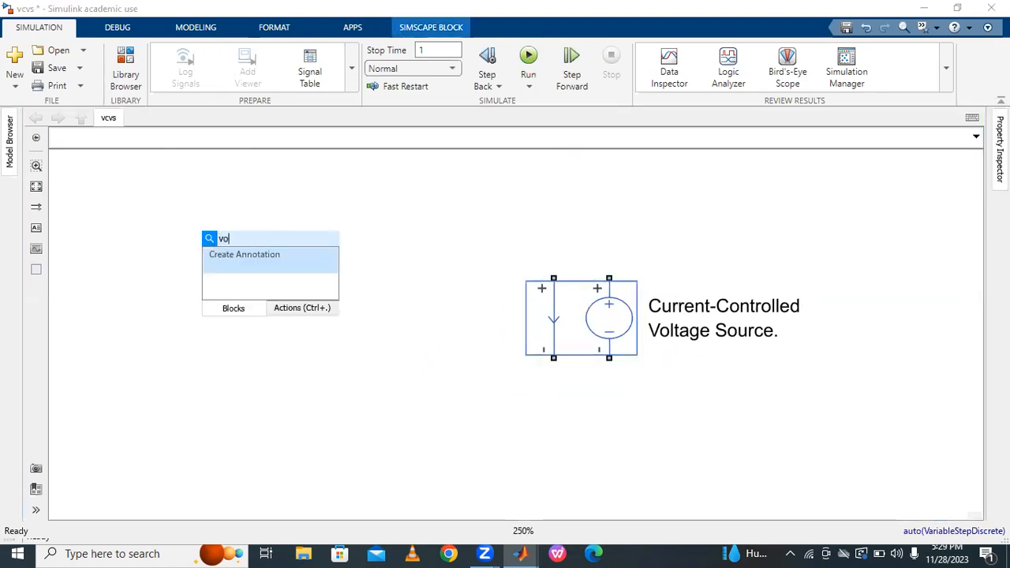
pyautogui.press('BackSpace')
pyautogui.press('BackSpace')
pyautogui.press('BackSpace')
pyautogui.press('BackSpace')
pyautogui.write('cu')
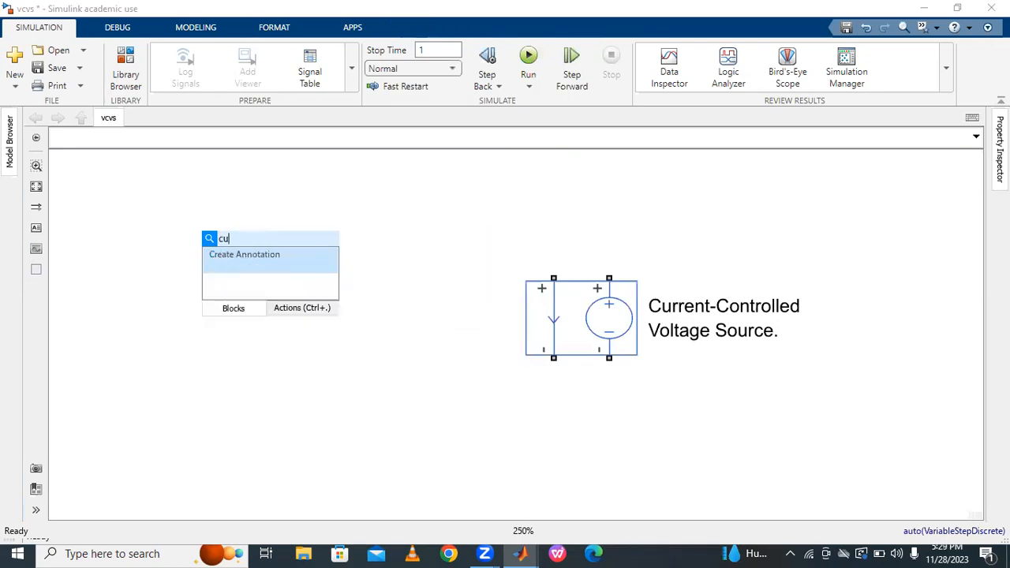
pyautogui.write('rr')
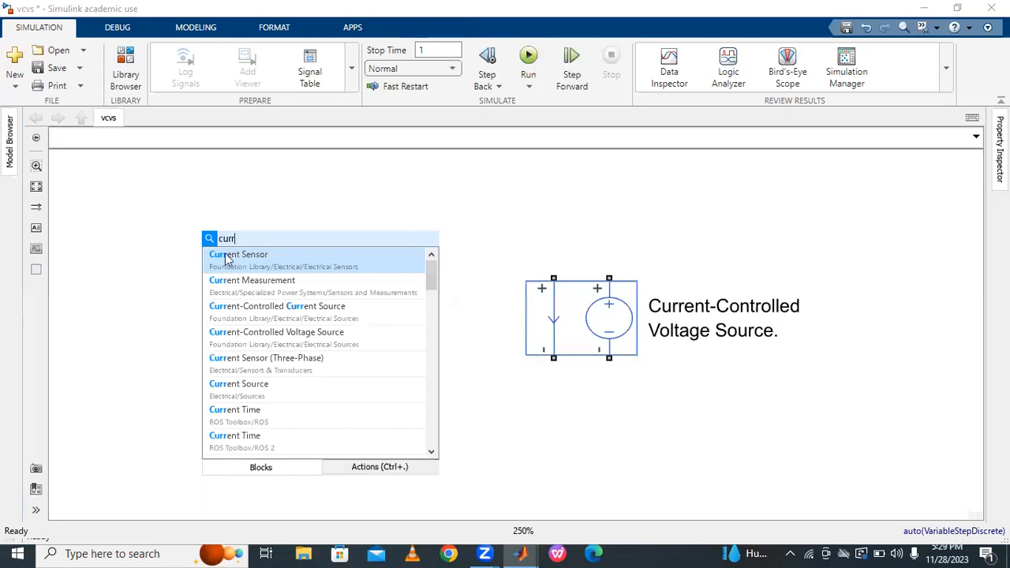
pyautogui.click(257, 385)
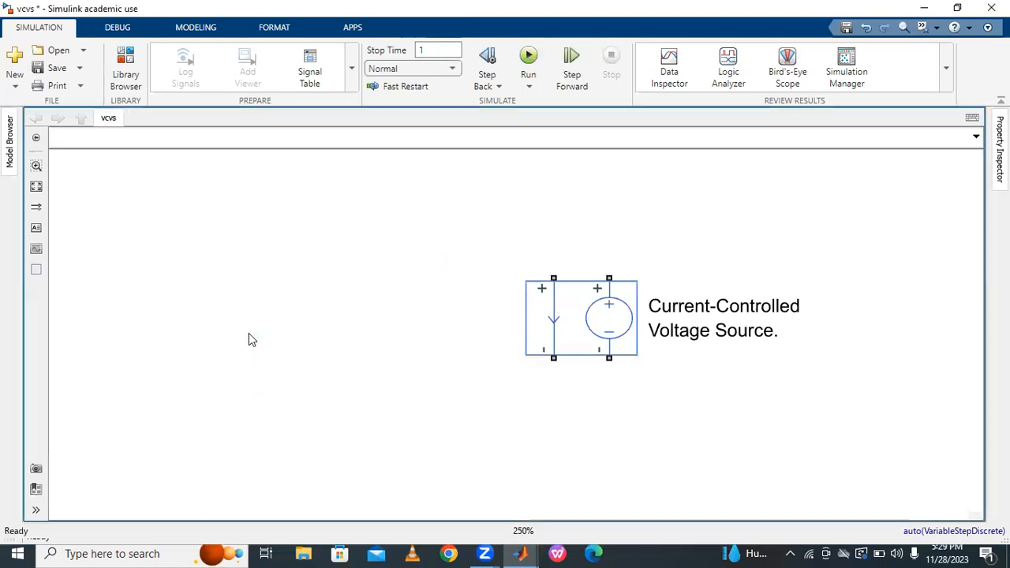
pyautogui.moveTo(211, 247); pyautogui.dragTo(194, 322)
# Add a Foundation Library Resistor, copy it into a second horizontal and a rotated vertical resistor, and space the blocks out for wiring
pyautogui.doubleClick(291, 230)
pyautogui.write('resis')
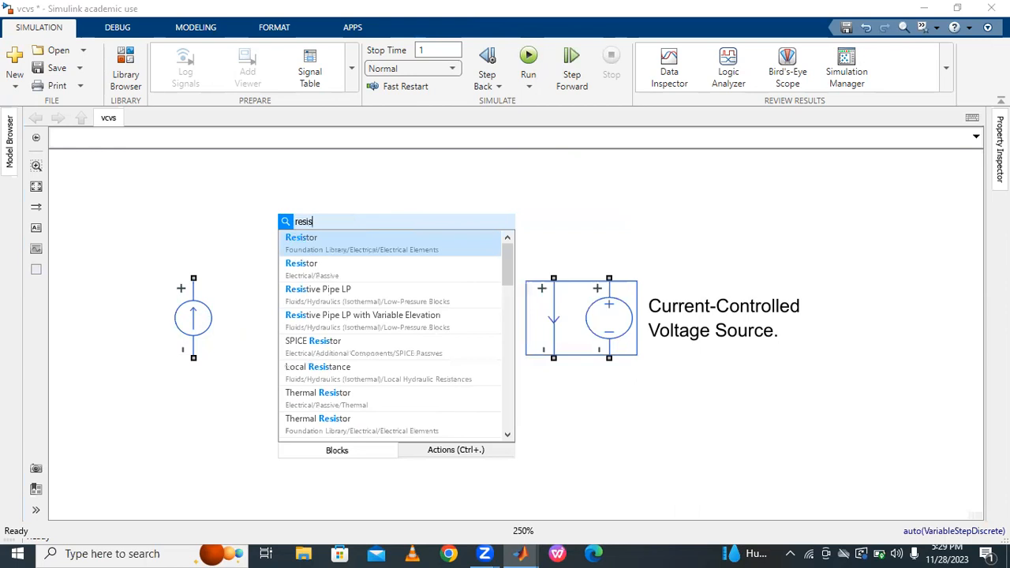
pyautogui.click(322, 250)
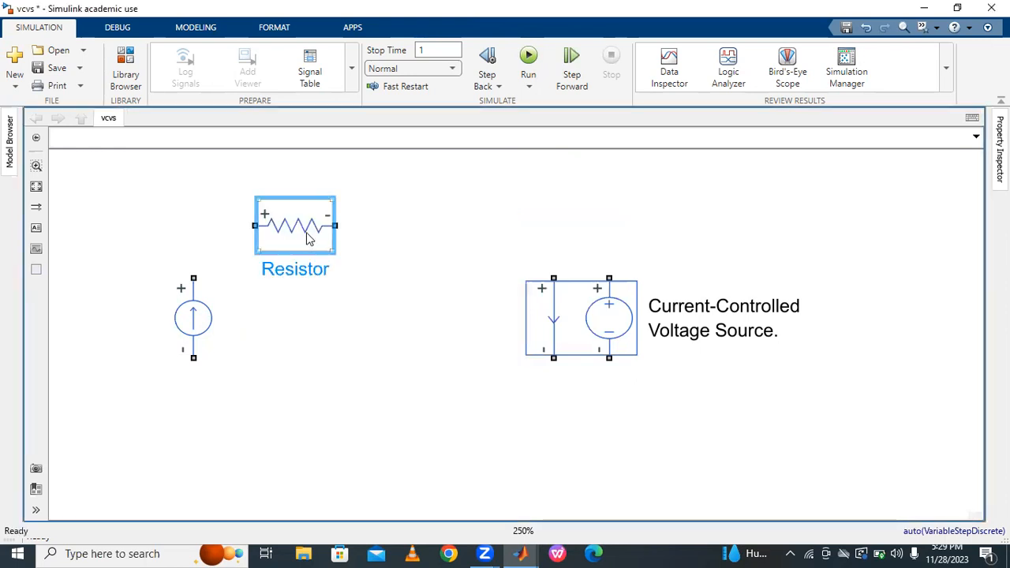
pyautogui.keyDown('ctrl'); pyautogui.moveTo(309, 239); pyautogui.dragTo(359, 350); pyautogui.keyUp('ctrl')
pyautogui.hotkey('ctrl', 'r')
pyautogui.click(552, 221)
pyautogui.moveTo(584, 304); pyautogui.dragTo(647, 300)
pyautogui.moveTo(444, 239); pyautogui.dragTo(508, 240)
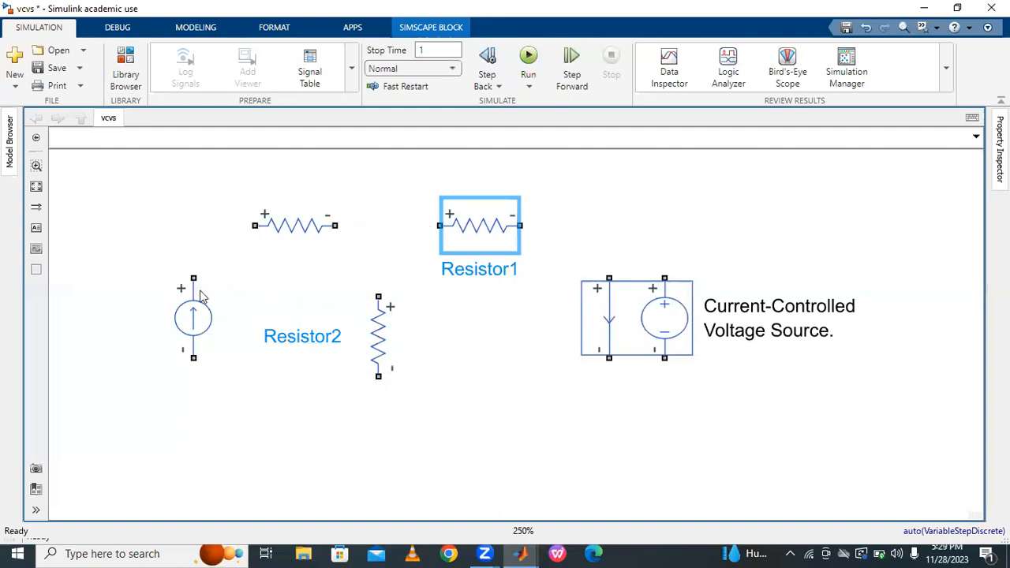
# Wire the Current Source, both horizontal resistors and the controlled source's output into a loop, with the vertical resistor across its middle
pyautogui.moveTo(194, 277)
pyautogui.mouseDown()
pyautogui.moveTo(207, 234)
pyautogui.moveTo(254, 226)
pyautogui.mouseUp()
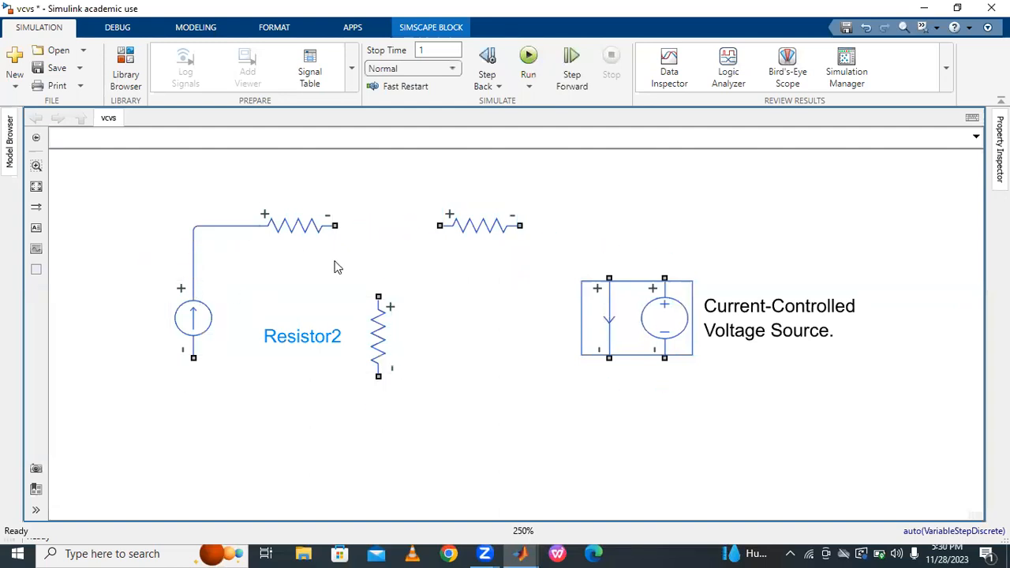
pyautogui.moveTo(336, 229); pyautogui.dragTo(438, 227)
pyautogui.moveTo(521, 226); pyautogui.dragTo(663, 279)
pyautogui.moveTo(664, 359); pyautogui.dragTo(378, 387)
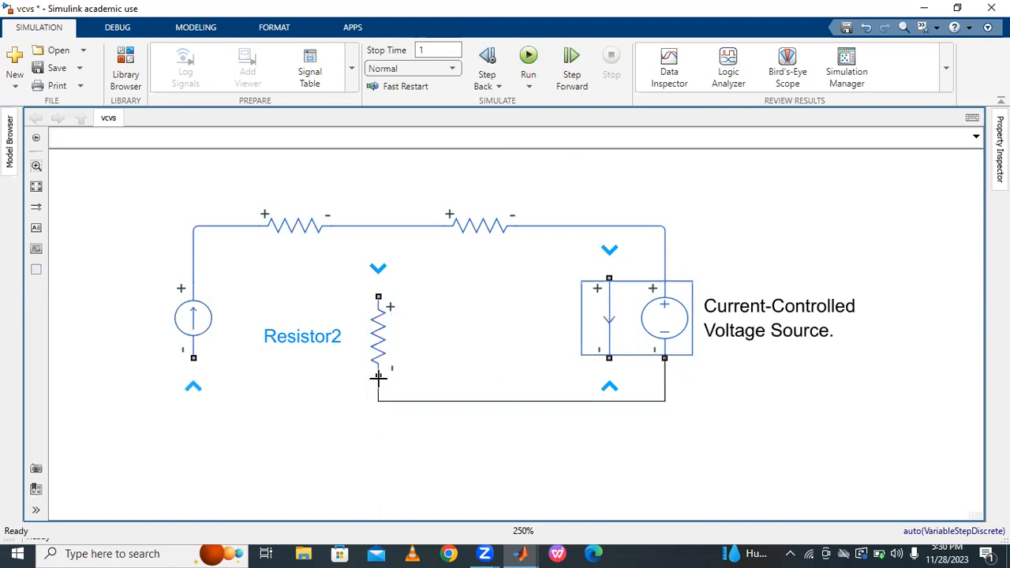
pyautogui.moveTo(378, 314); pyautogui.dragTo(378, 227)
pyautogui.moveTo(192, 359); pyautogui.dragTo(377, 401)
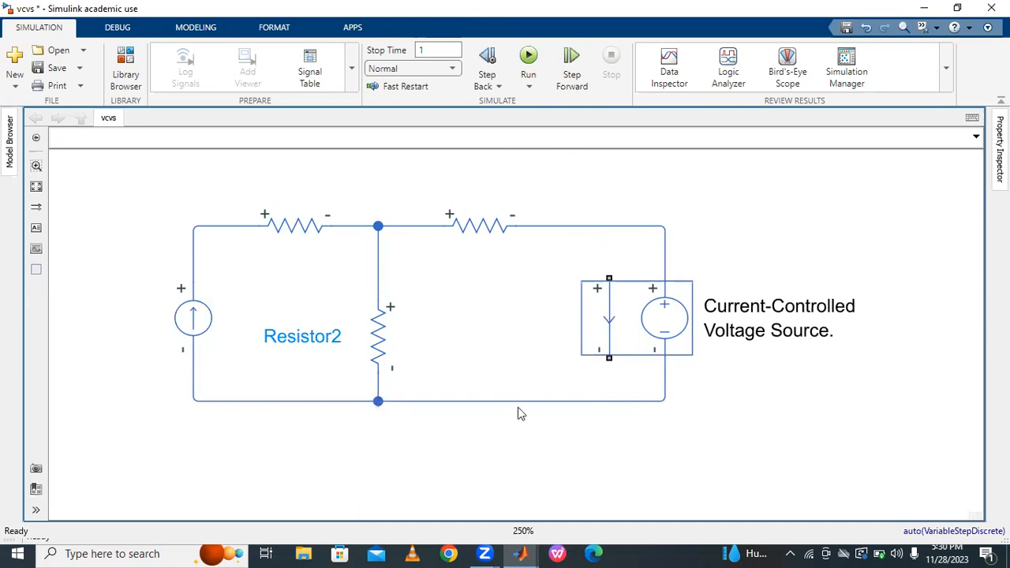
# Add an Electrical Reference block and connect it to the lower node beneath the vertical resistor
pyautogui.doubleClick(479, 431)
pyautogui.write('ele')
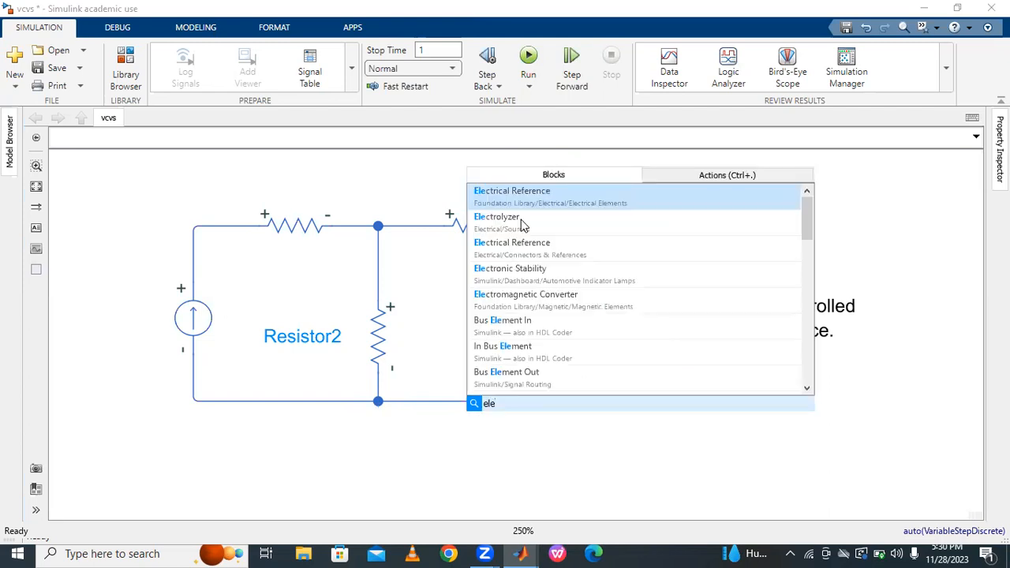
pyautogui.click(524, 199)
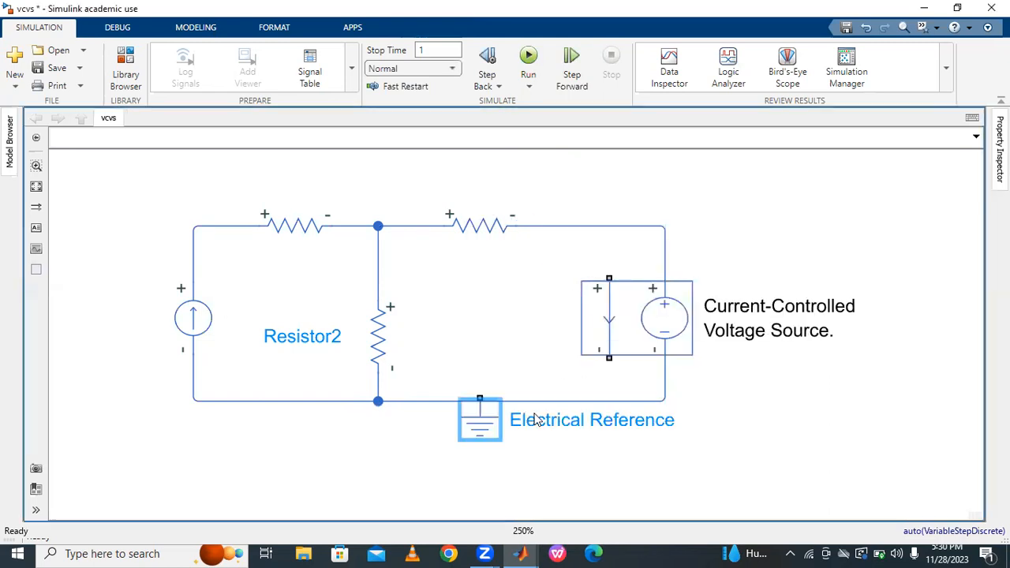
pyautogui.moveTo(412, 459)
pyautogui.mouseDown()
pyautogui.moveTo(376, 460)
pyautogui.moveTo(378, 401)
pyautogui.mouseUp()
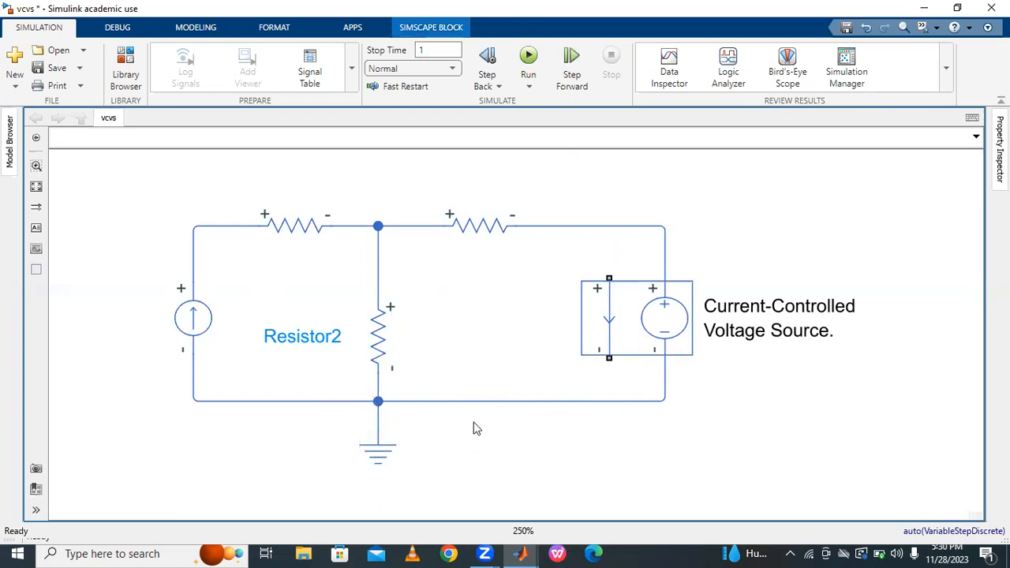
# Add a Solver Configuration block and connect it to the bottom wire between the Current Source and the vertical resistor
pyautogui.doubleClick(487, 430)
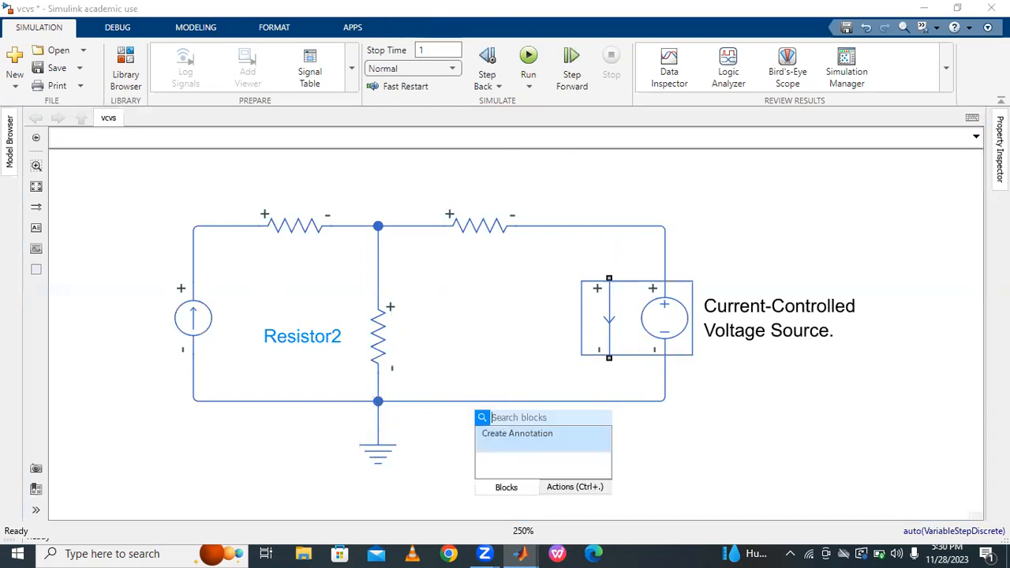
pyautogui.write('solve')
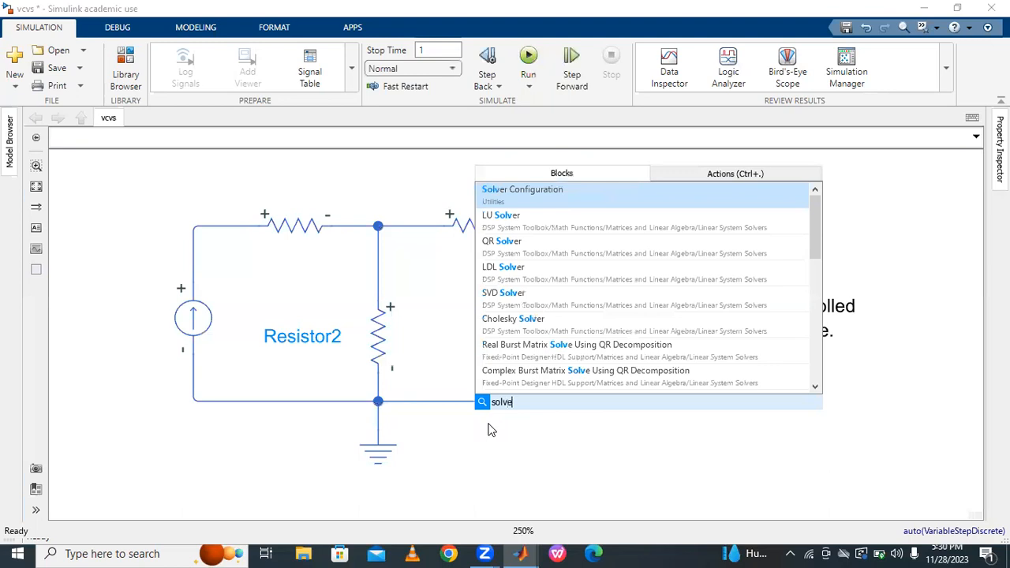
pyautogui.click(576, 190)
pyautogui.moveTo(477, 430)
pyautogui.mouseDown()
pyautogui.moveTo(263, 467)
pyautogui.moveTo(295, 401)
pyautogui.mouseUp()
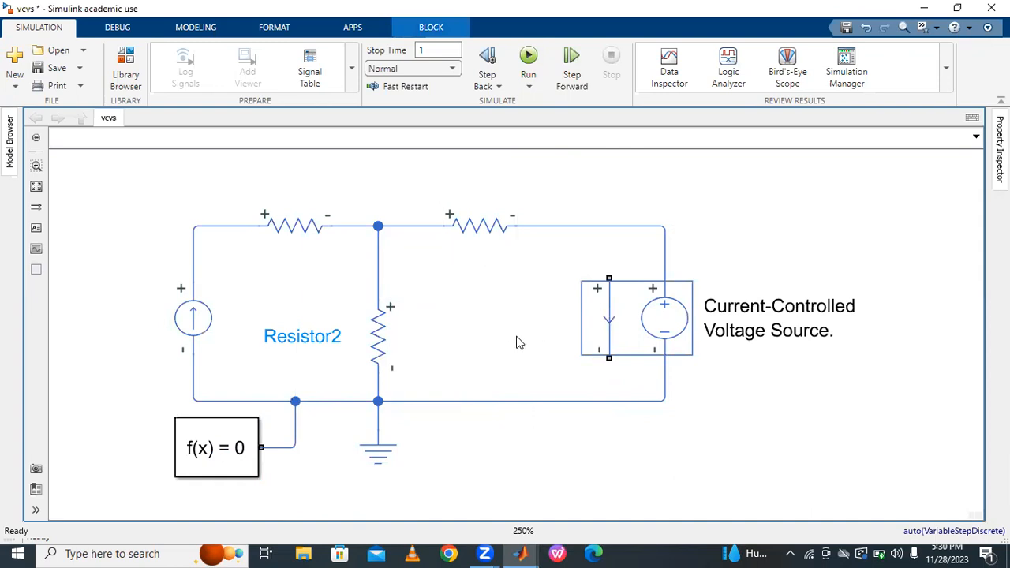
# Check the block parameters of the Current Source and close them
pyautogui.click(201, 316)
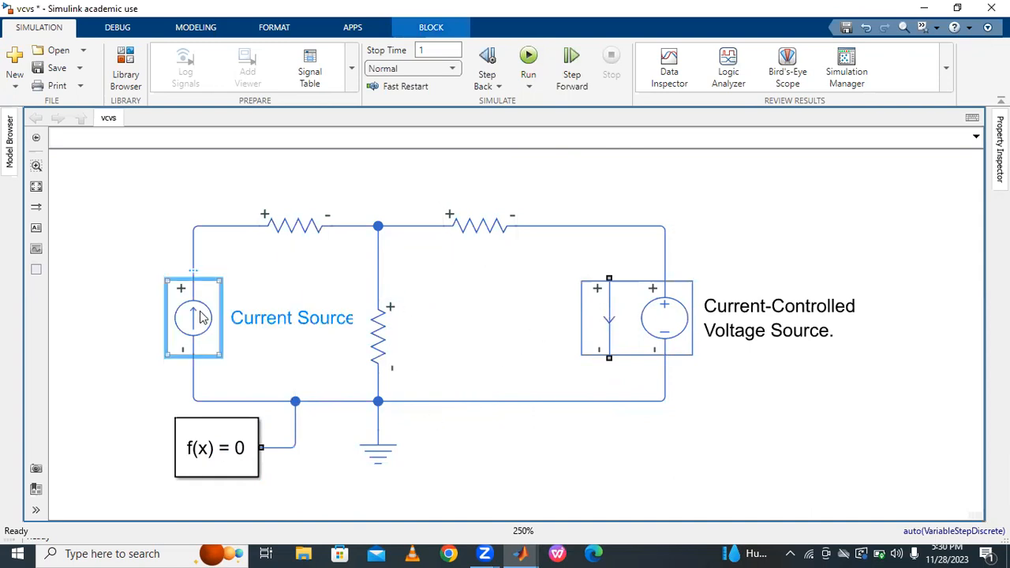
pyautogui.doubleClick(201, 316)
pyautogui.click(623, 131)
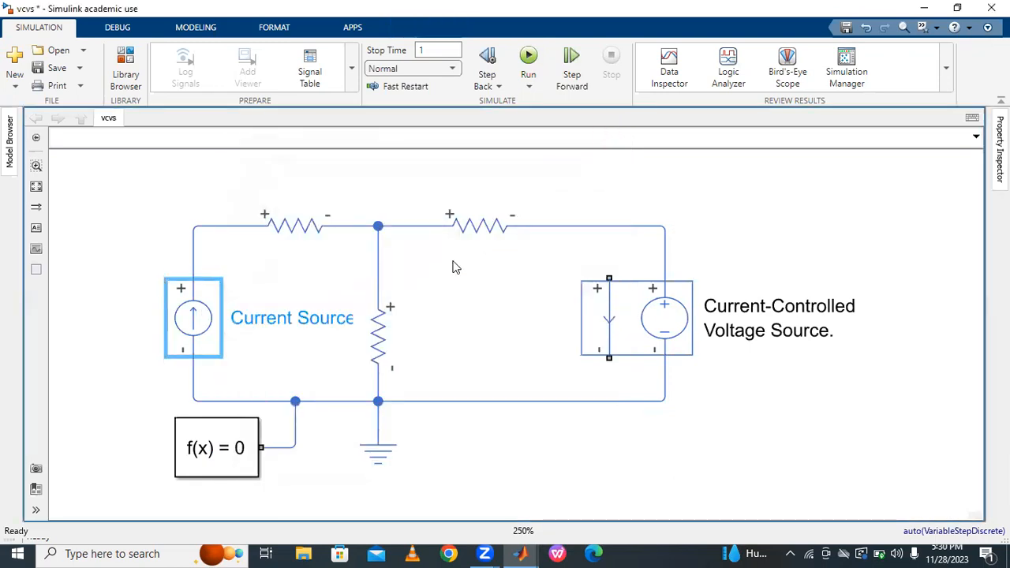
pyautogui.doubleClick(620, 181)
pyautogui.write('dc curr')
pyautogui.click(665, 198)
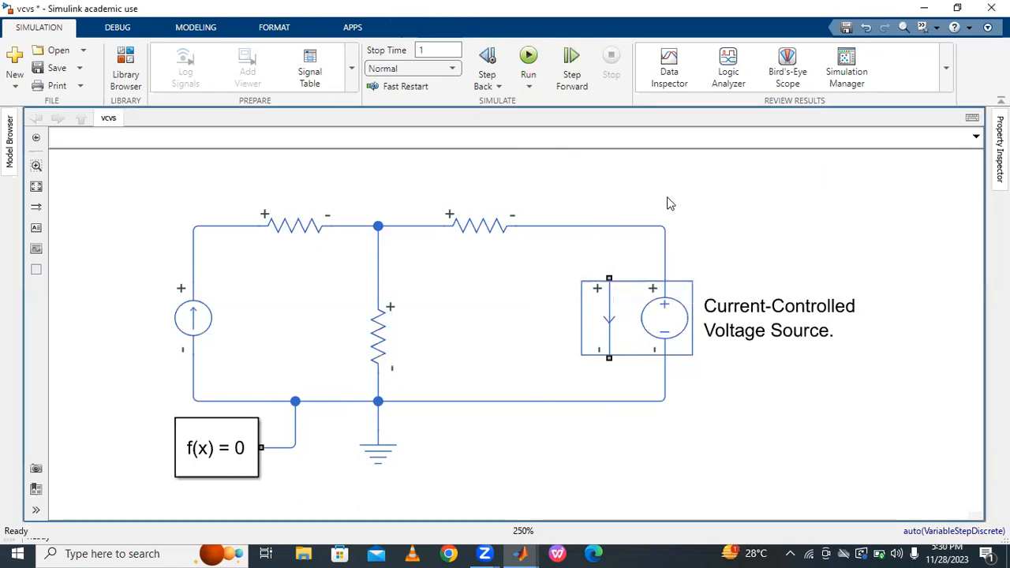
pyautogui.press('Delete')
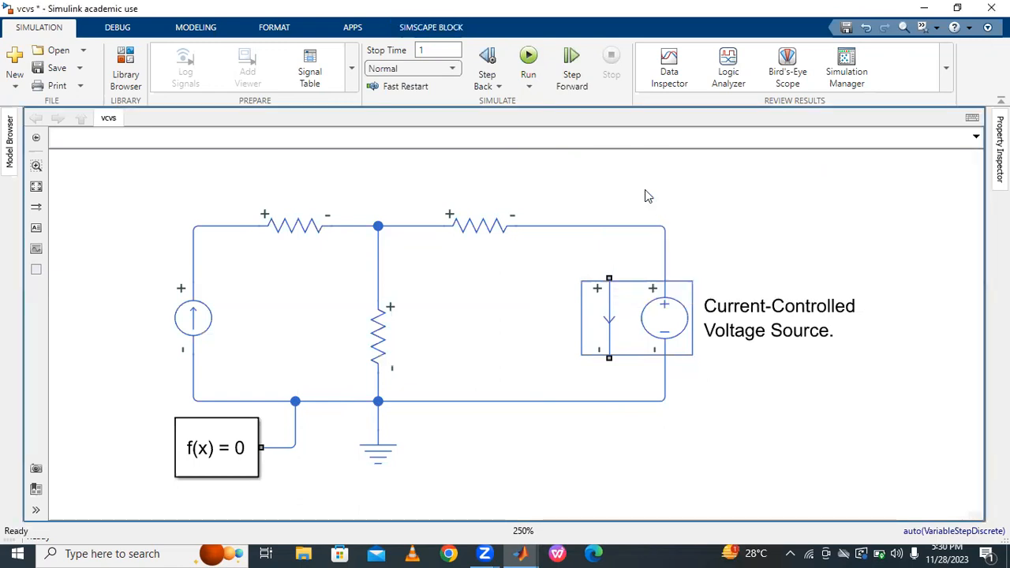
# Add a DC Current Source block from the Foundation Library above the controlled source and check its parameters
pyautogui.doubleClick(700, 219)
pyautogui.write('dc')
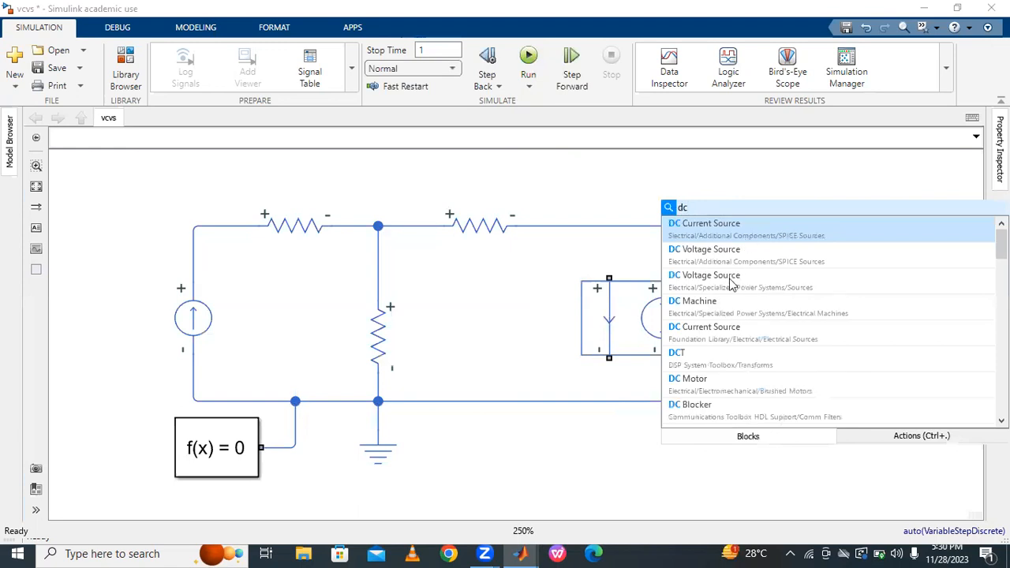
pyautogui.click(727, 327)
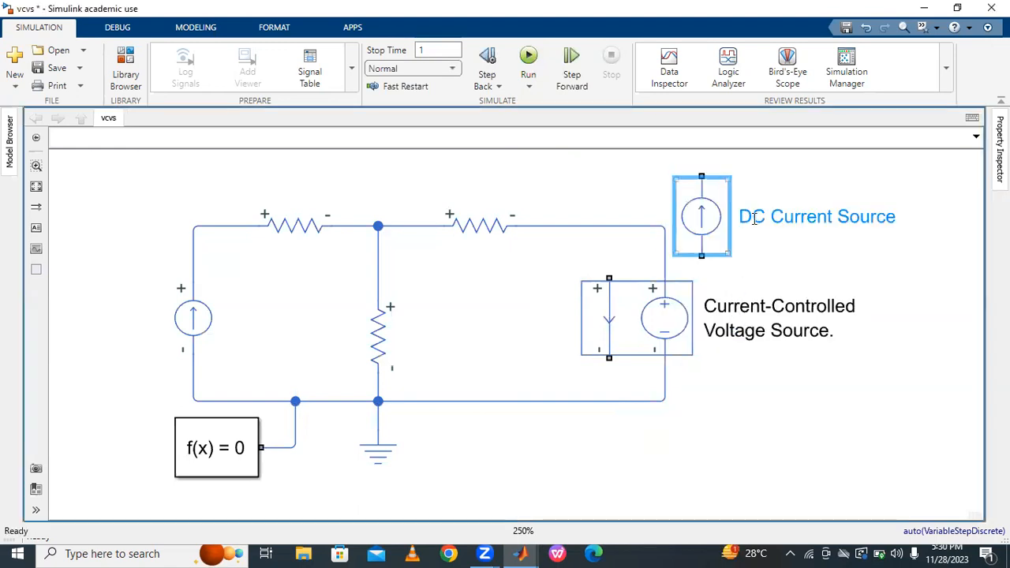
pyautogui.doubleClick(718, 214)
pyautogui.click(657, 66)
# Delete the original Current Source and put the DC Current Source in its place in the left branch
pyautogui.click(202, 317)
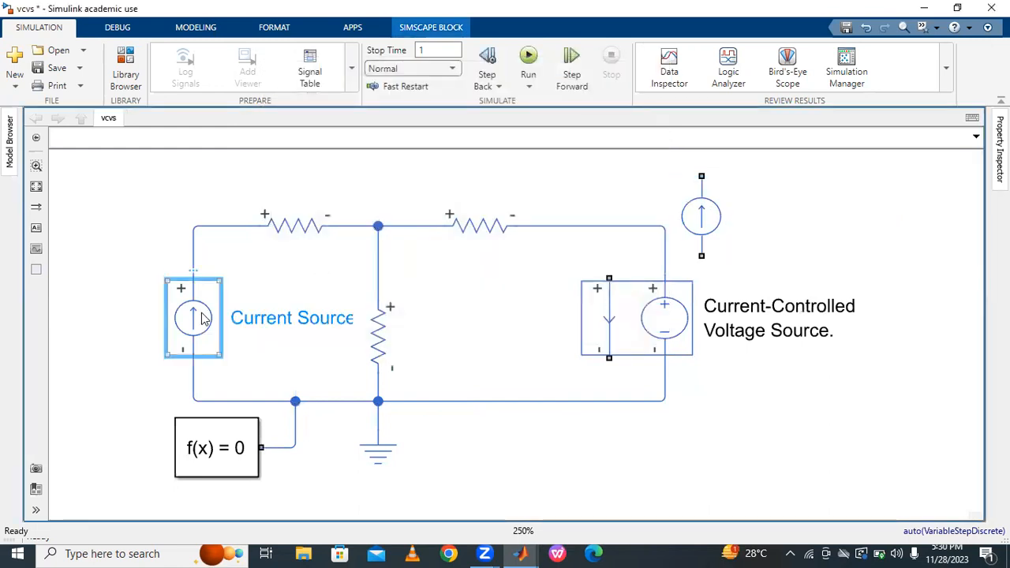
pyautogui.press('Delete')
pyautogui.moveTo(701, 214); pyautogui.dragTo(190, 310)
pyautogui.click(259, 285)
# Set the DC Current Source's constant current to 10 A
pyautogui.doubleClick(213, 311)
pyautogui.click(407, 260)
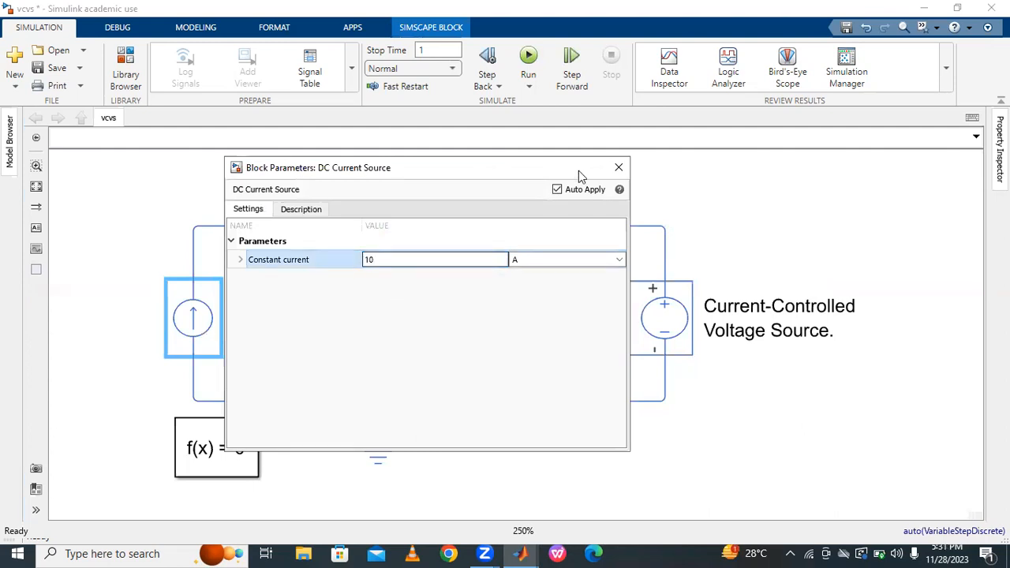
pyautogui.click(619, 167)
pyautogui.click(255, 284)
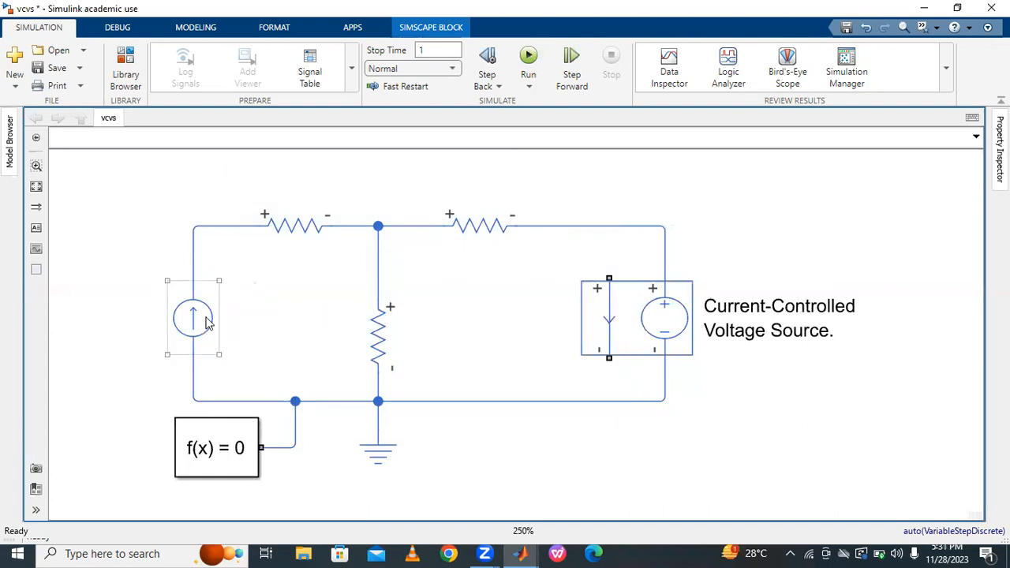
# Set the resistance of the resistor between the DC Current Source and the middle junction to 10 Ohm
pyautogui.click(312, 229)
pyautogui.doubleClick(313, 232)
pyautogui.click(527, 133)
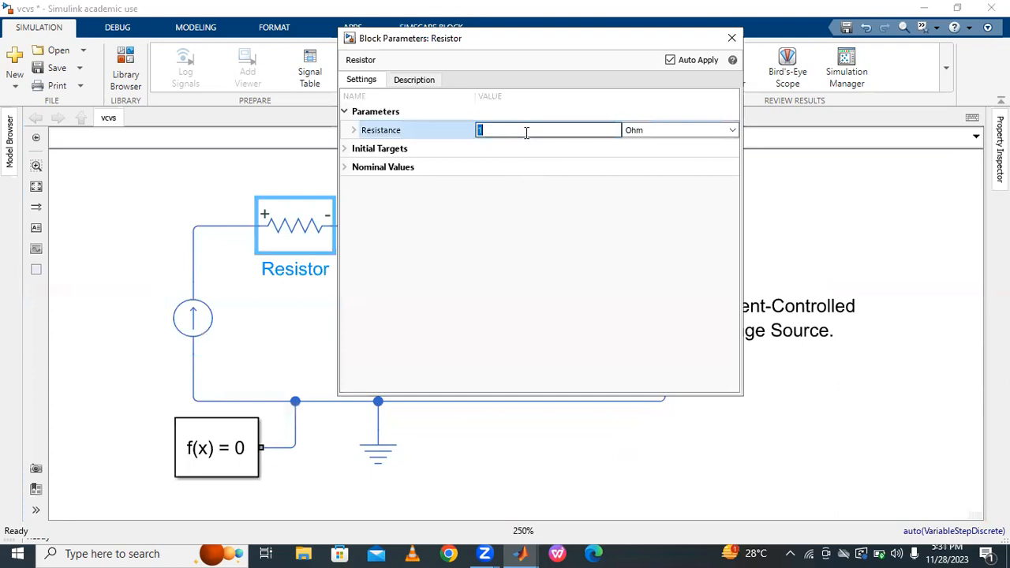
pyautogui.write('10')
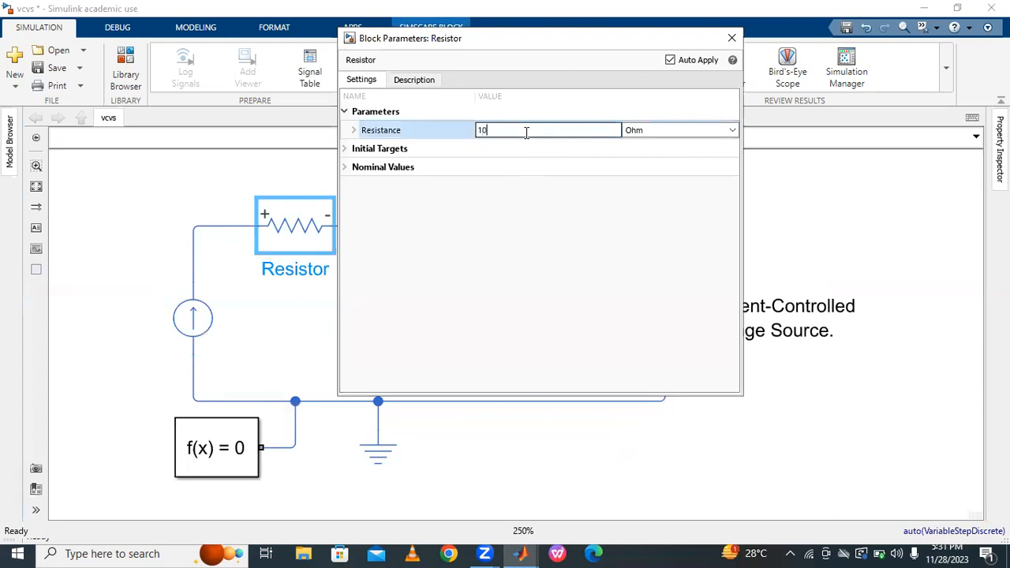
pyautogui.click(732, 38)
# Set the resistance of Resistor1 in the upper branch to 10 Ohm
pyautogui.doubleClick(479, 227)
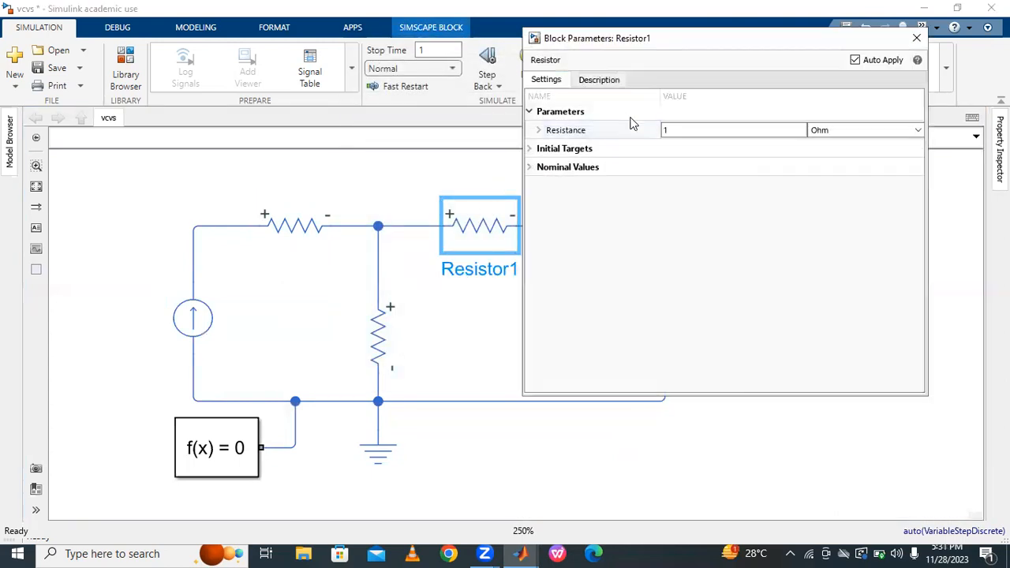
pyautogui.click(686, 133)
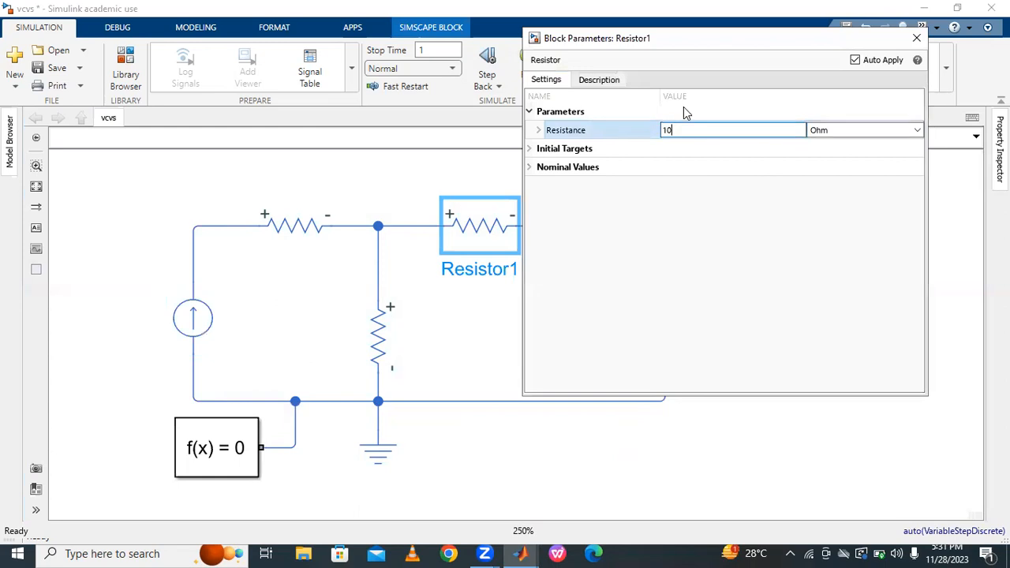
pyautogui.click(916, 38)
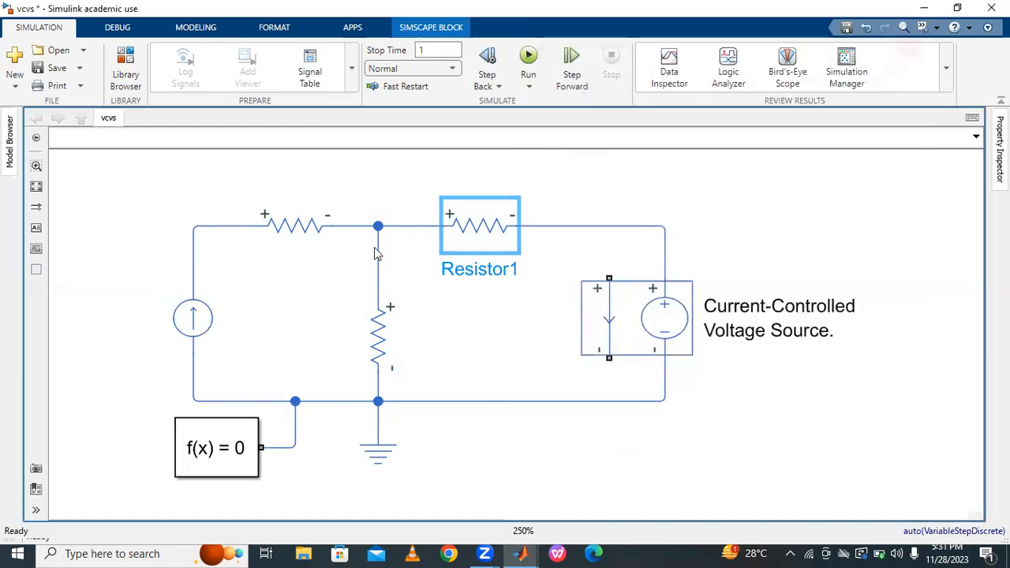
# Set the resistance of Resistor2 in the middle vertical branch to 10 Ohm
pyautogui.doubleClick(396, 318)
pyautogui.click(618, 240)
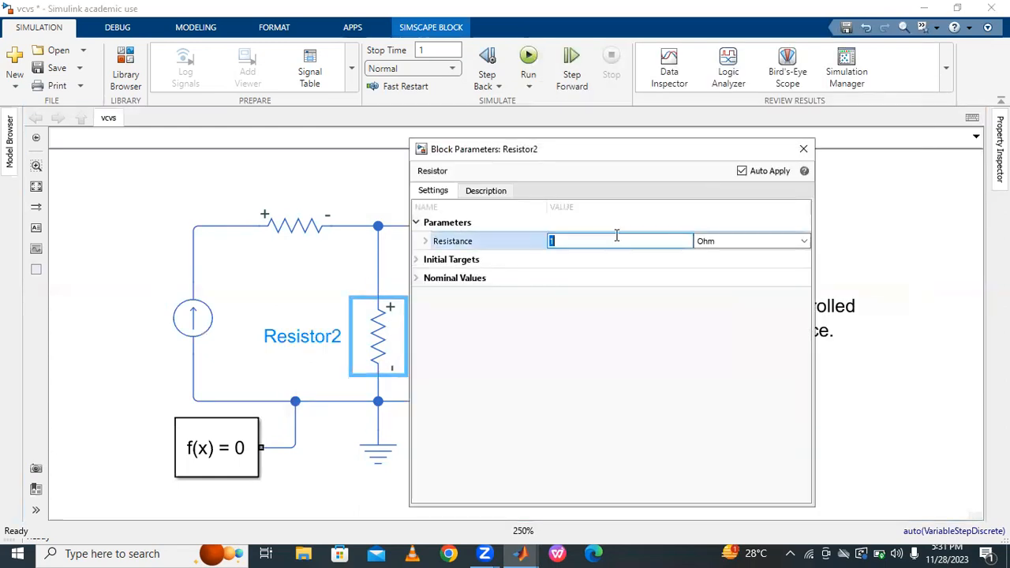
pyautogui.write('10')
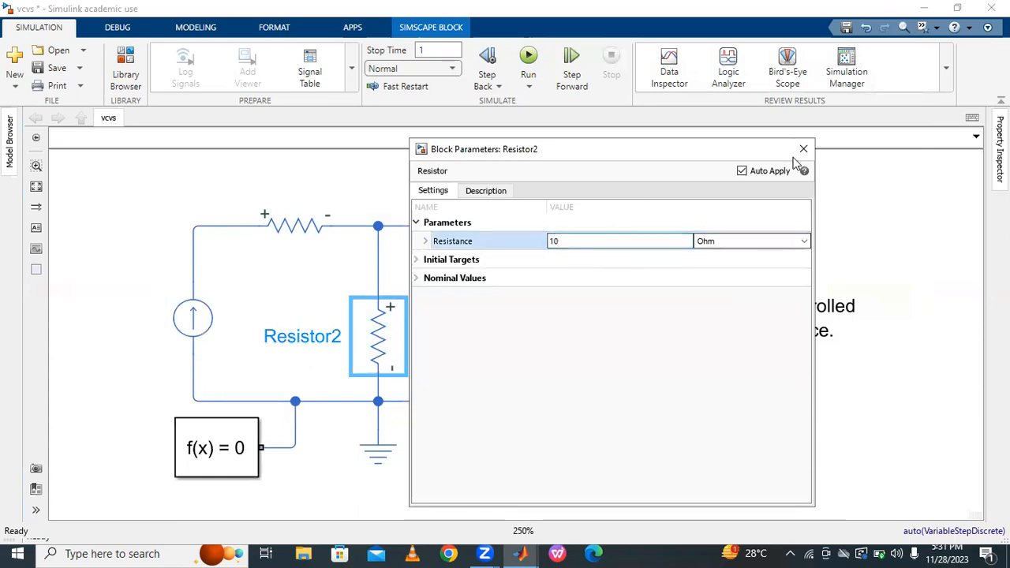
pyautogui.click(804, 150)
pyautogui.click(555, 251)
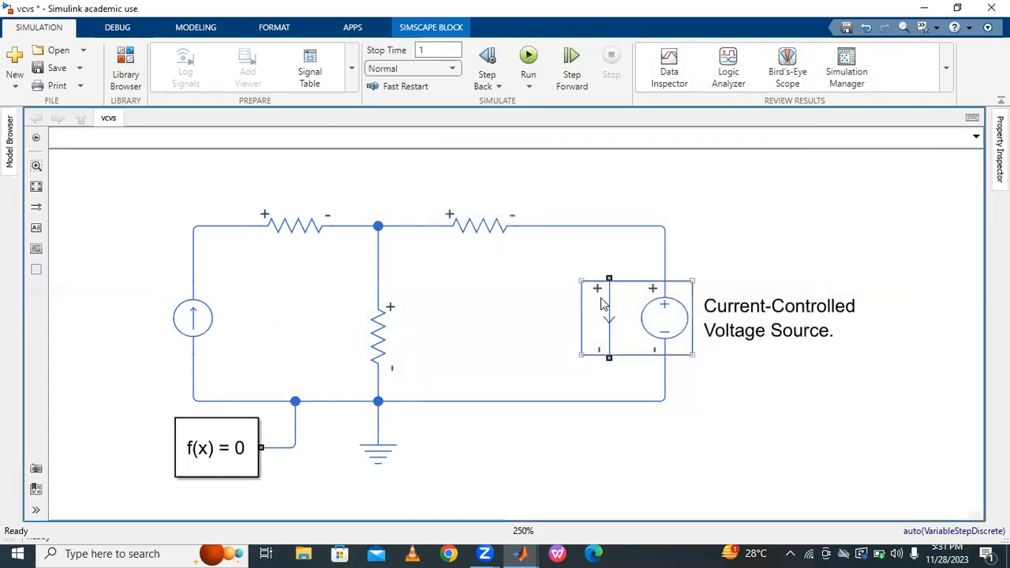
# Move Resistor1 along the upper wire until it sits near the controlled source, and rename it "Resistor1." with a trailing period
pyautogui.click(487, 232)
pyautogui.moveTo(487, 231); pyautogui.dragTo(545, 228)
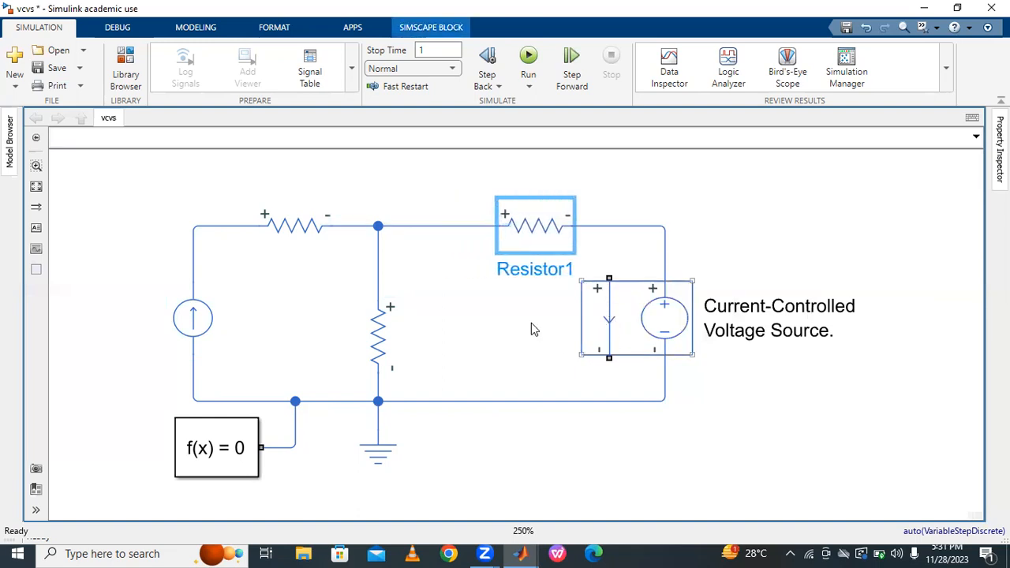
pyautogui.click(454, 264)
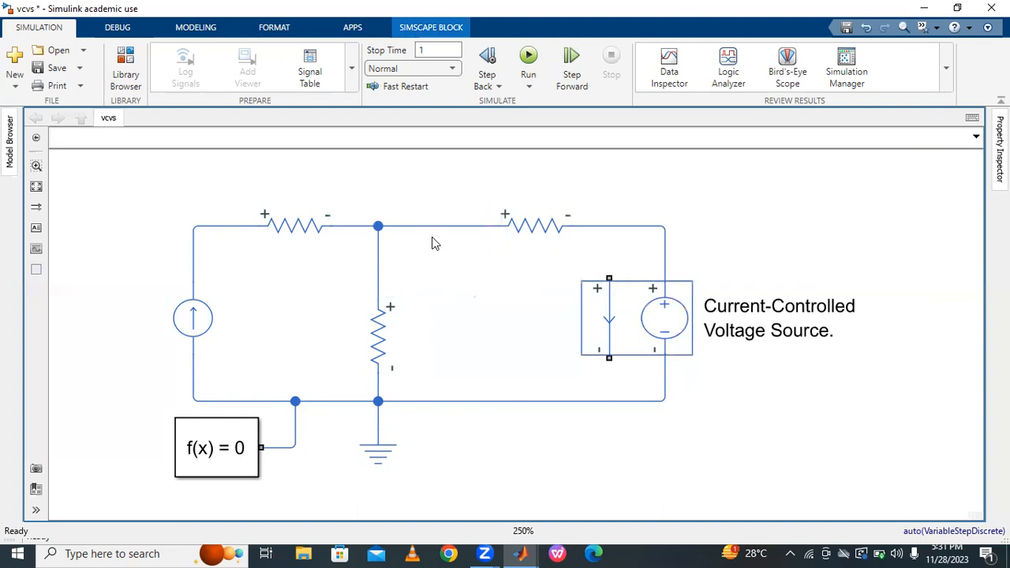
pyautogui.moveTo(551, 228); pyautogui.dragTo(587, 228)
pyautogui.click(582, 271)
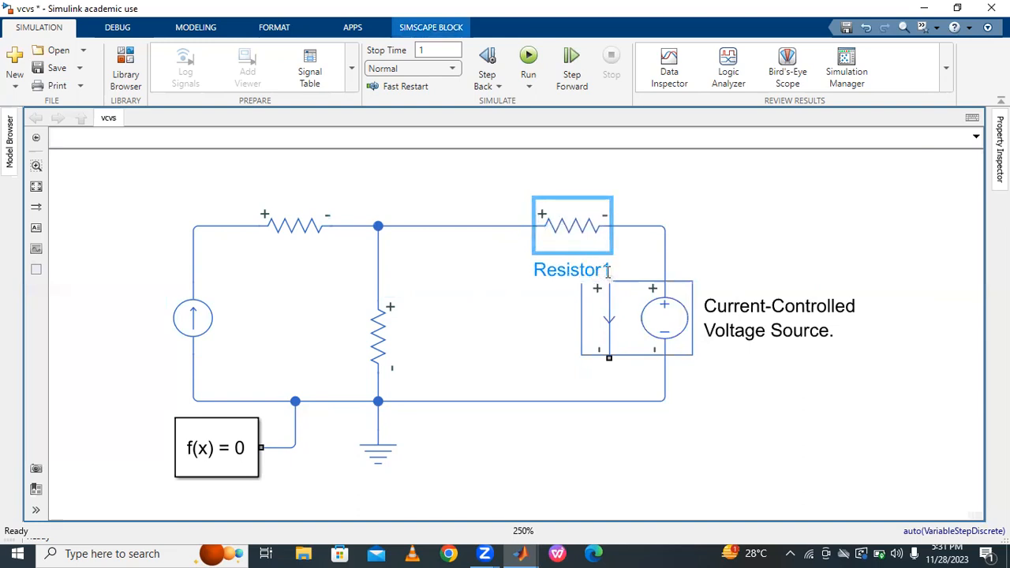
pyautogui.click(708, 225)
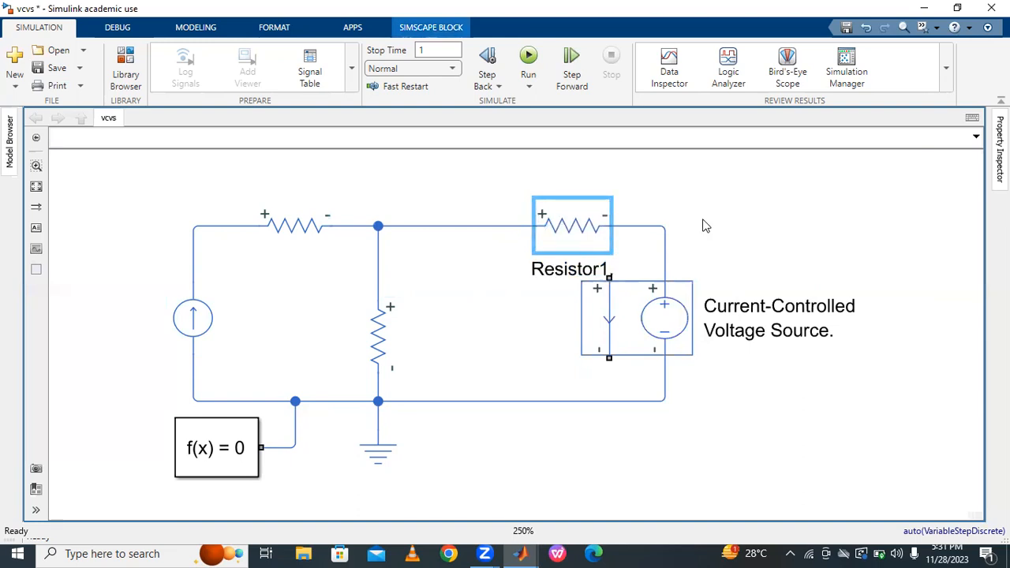
# Lower the Current-Controlled Voltage Source slightly and delete the wire between the middle junction and Resistor1
pyautogui.click(649, 319)
pyautogui.moveTo(649, 319); pyautogui.dragTo(652, 337)
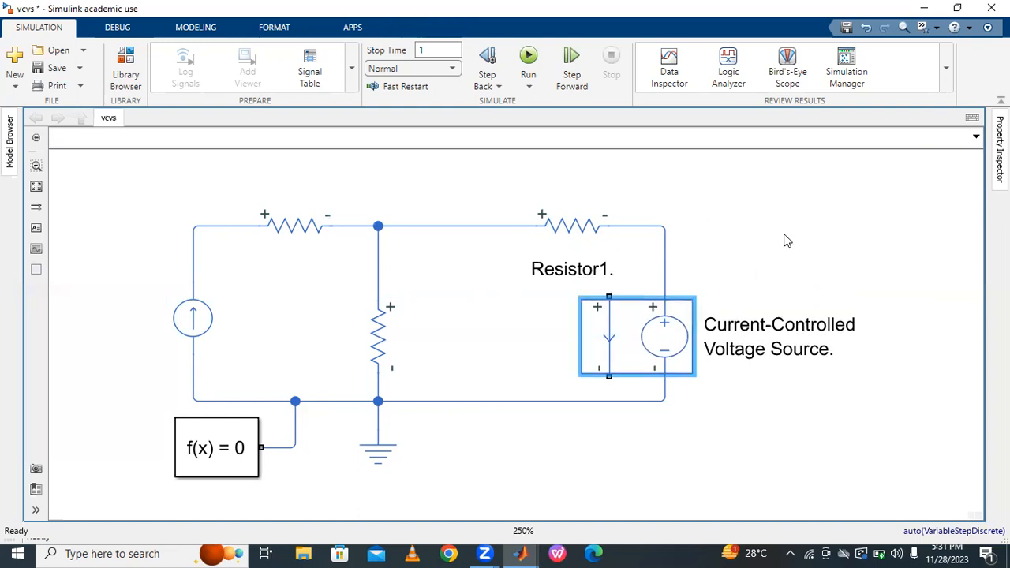
pyautogui.click(428, 228)
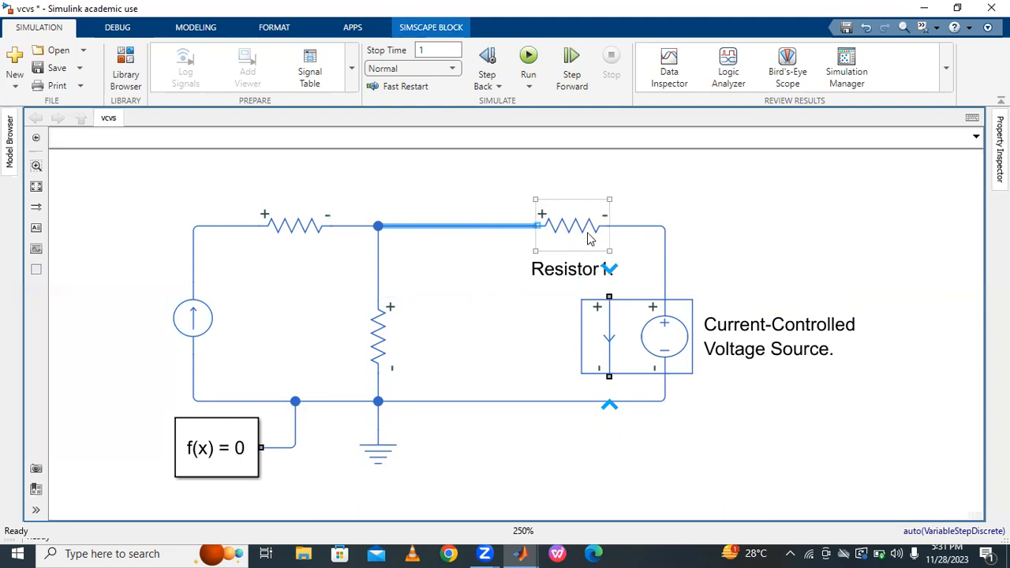
pyautogui.press('Delete')
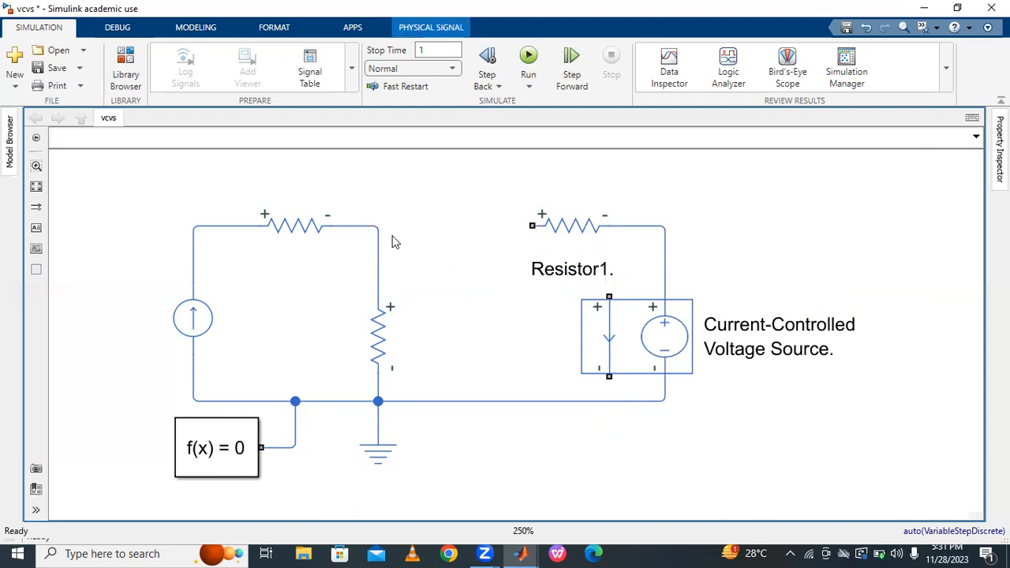
# Wire the controlled source's positive control port to the upper middle junction and reroute the wire below Resistor1
pyautogui.click(609, 300)
pyautogui.click(617, 288)
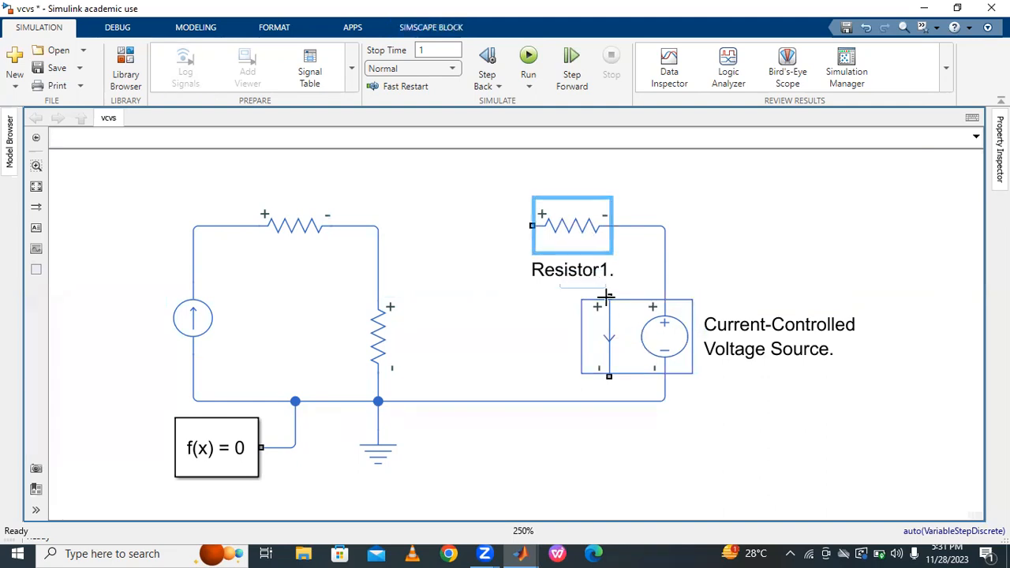
pyautogui.moveTo(532, 226); pyautogui.dragTo(379, 228)
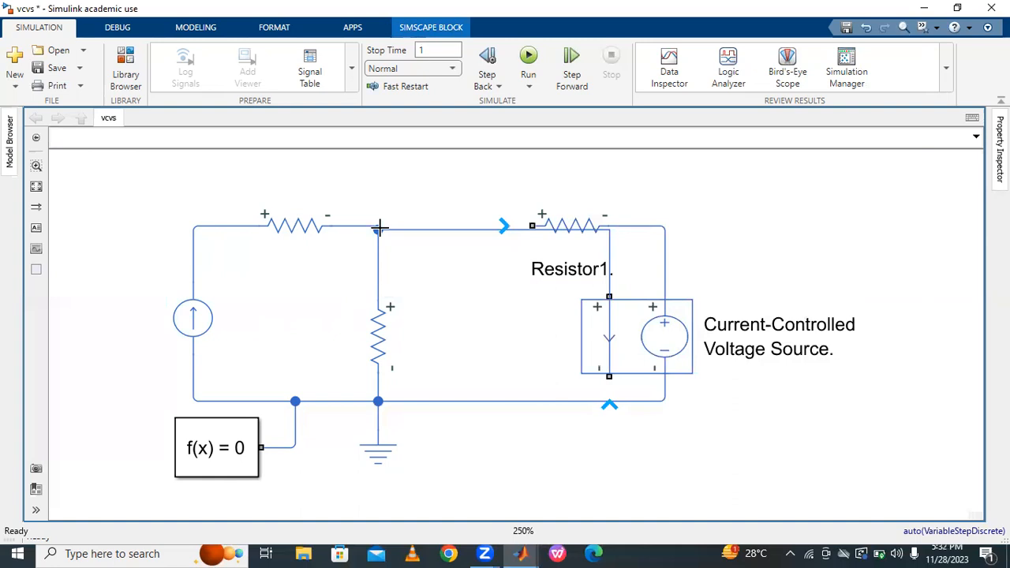
pyautogui.moveTo(494, 230)
pyautogui.mouseDown()
pyautogui.moveTo(497, 285)
pyautogui.moveTo(494, 232)
pyautogui.mouseUp()
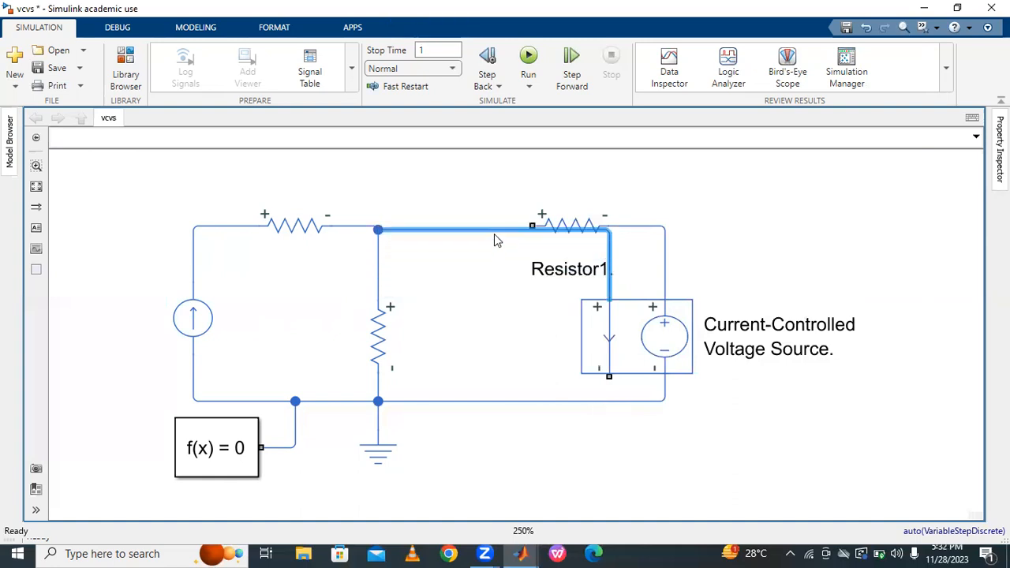
pyautogui.moveTo(612, 246); pyautogui.dragTo(458, 289)
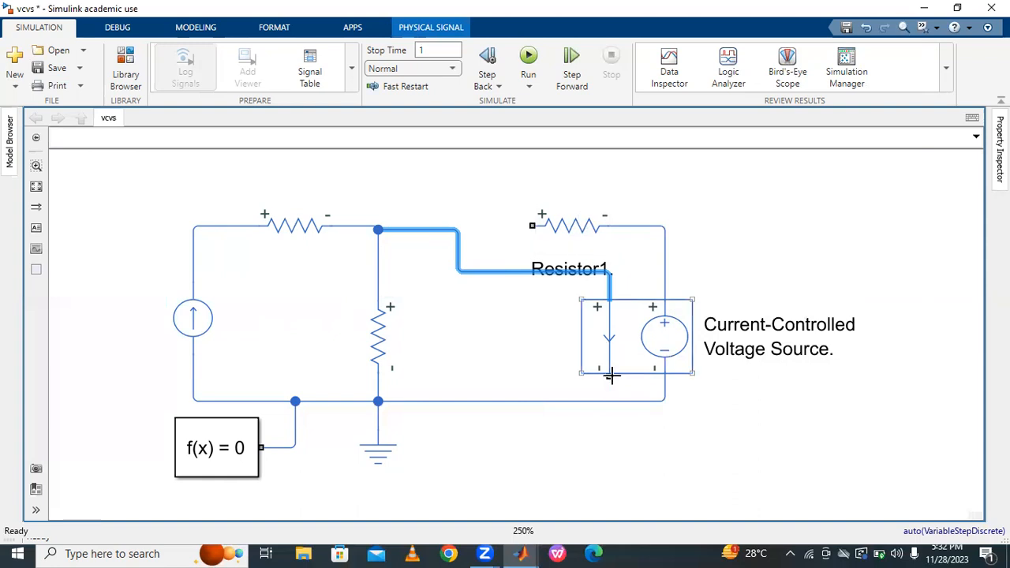
# Wire the controlled source's negative control port to Resistor1's positive terminal and shift the wire's lowest segment above the ground wire
pyautogui.moveTo(611, 377); pyautogui.dragTo(503, 231)
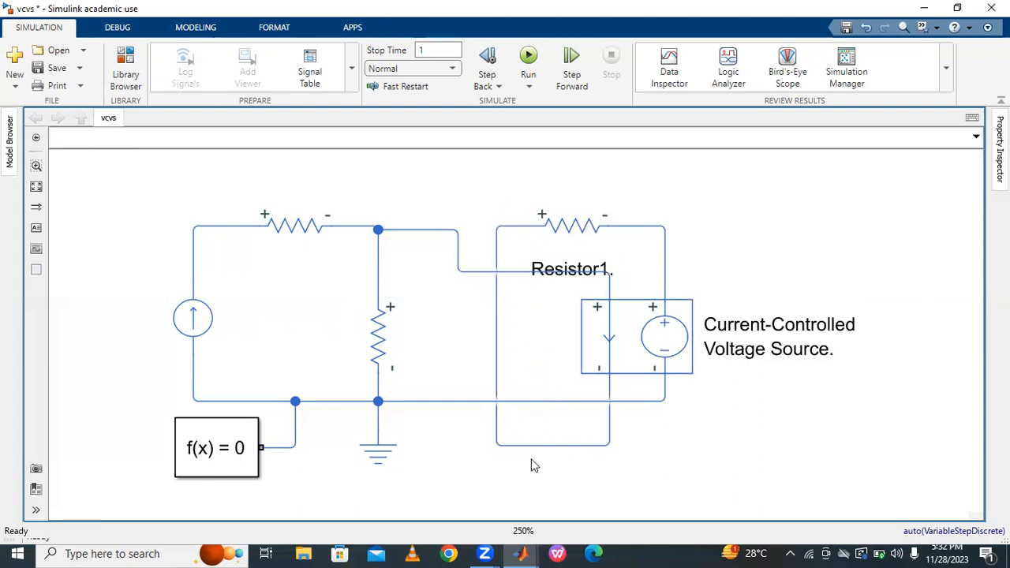
pyautogui.moveTo(536, 448); pyautogui.dragTo(542, 385)
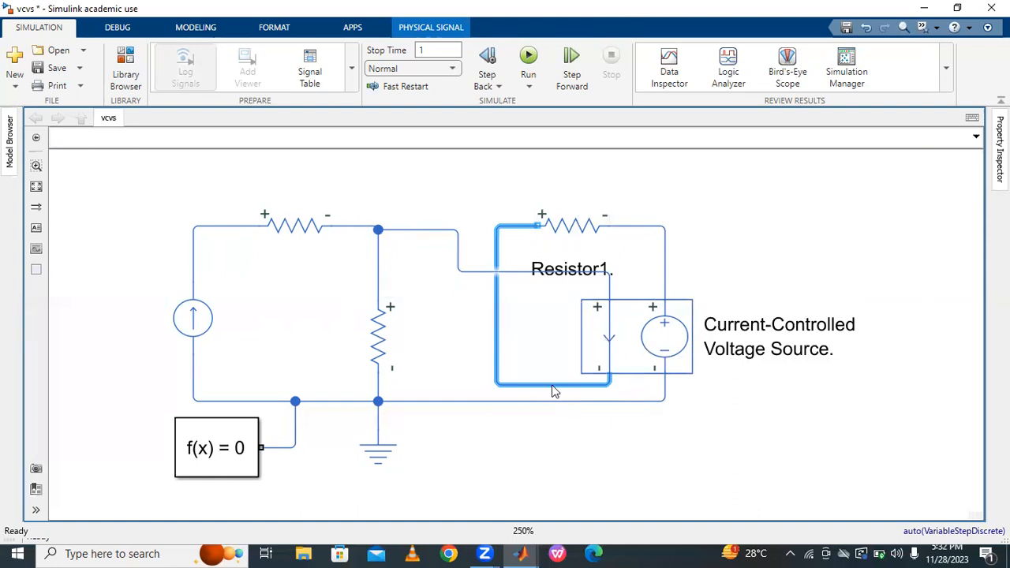
pyautogui.click(615, 188)
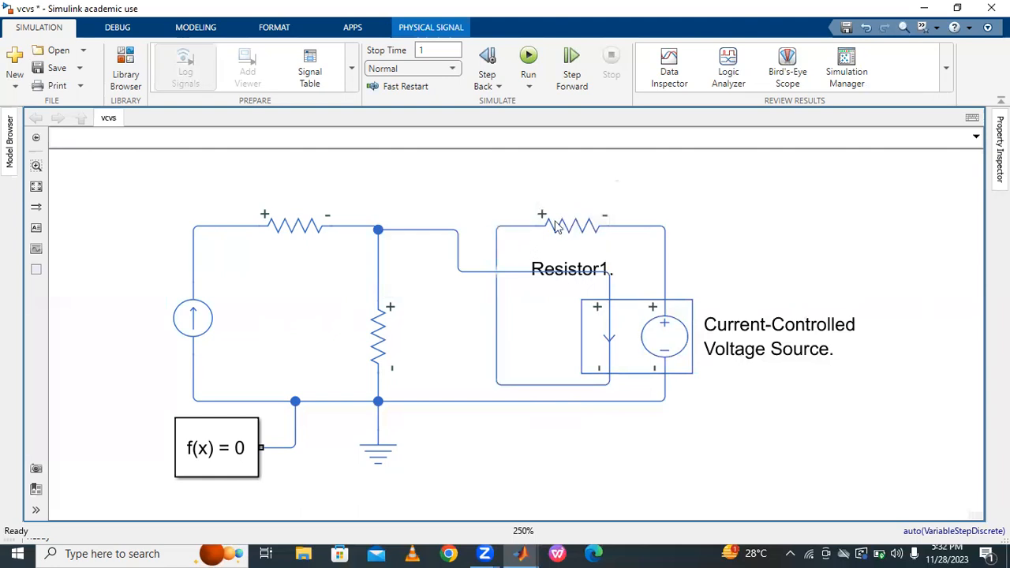
pyautogui.click(412, 230)
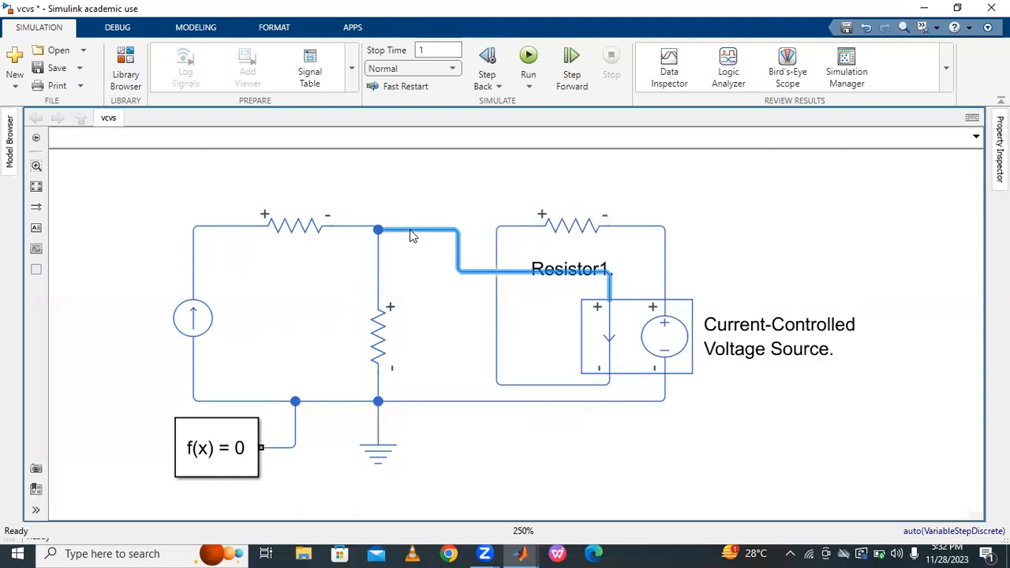
pyautogui.click(726, 207)
pyautogui.click(584, 232)
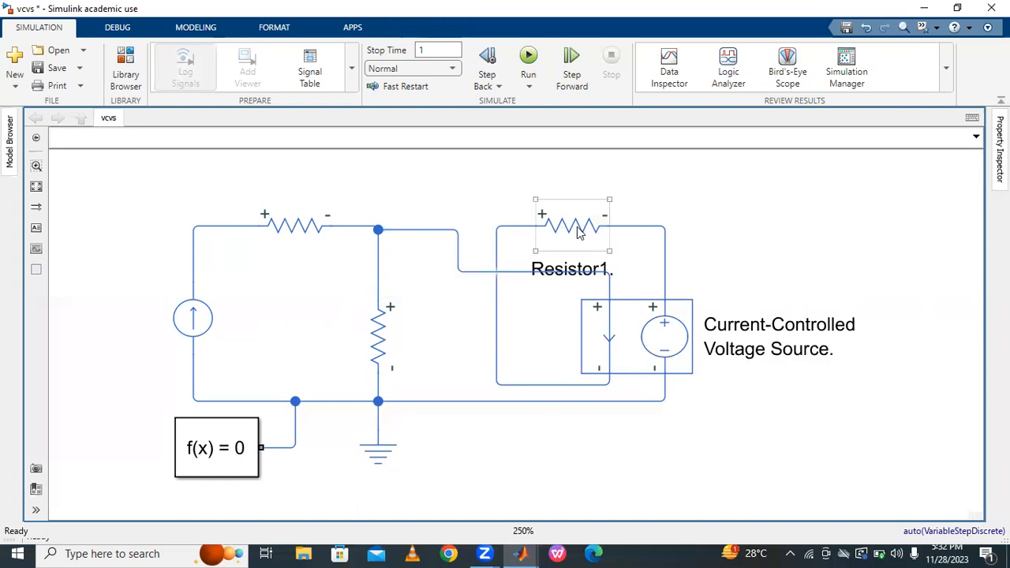
pyautogui.click(644, 225)
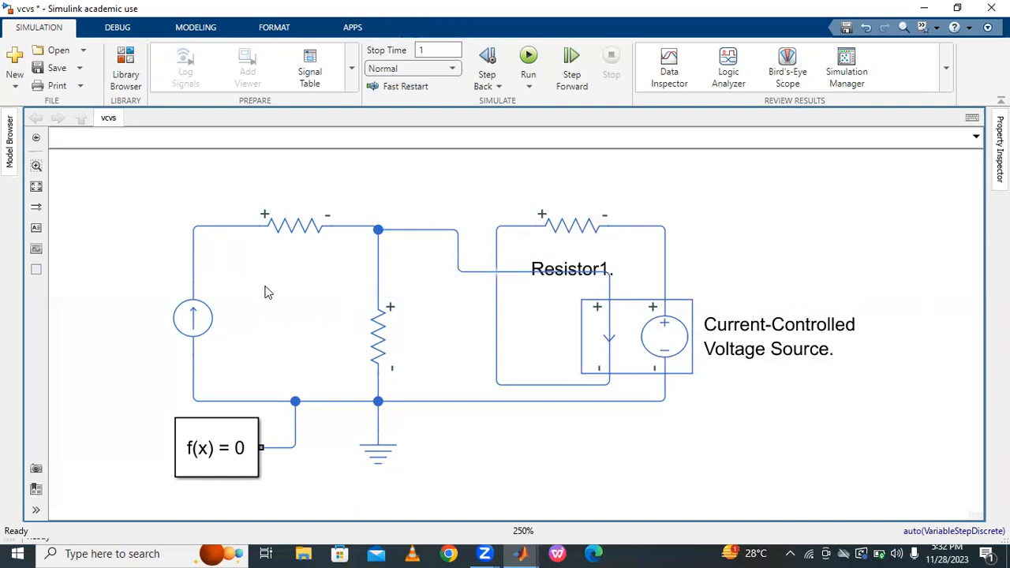
# Set the Current-Controlled Voltage Source's transresistance K to 4 Ohm
pyautogui.doubleClick(661, 339)
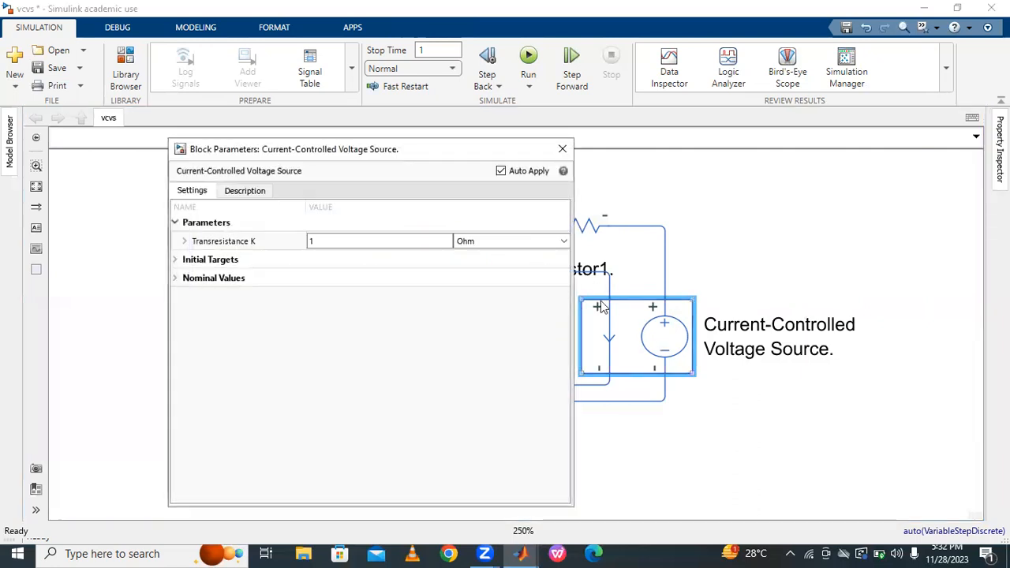
pyautogui.click(561, 151)
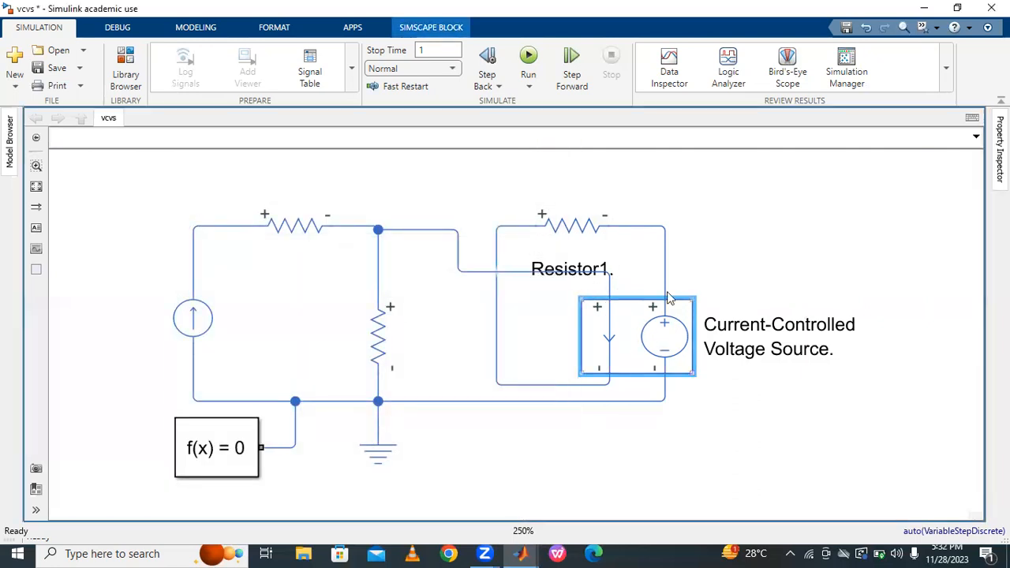
pyautogui.click(723, 264)
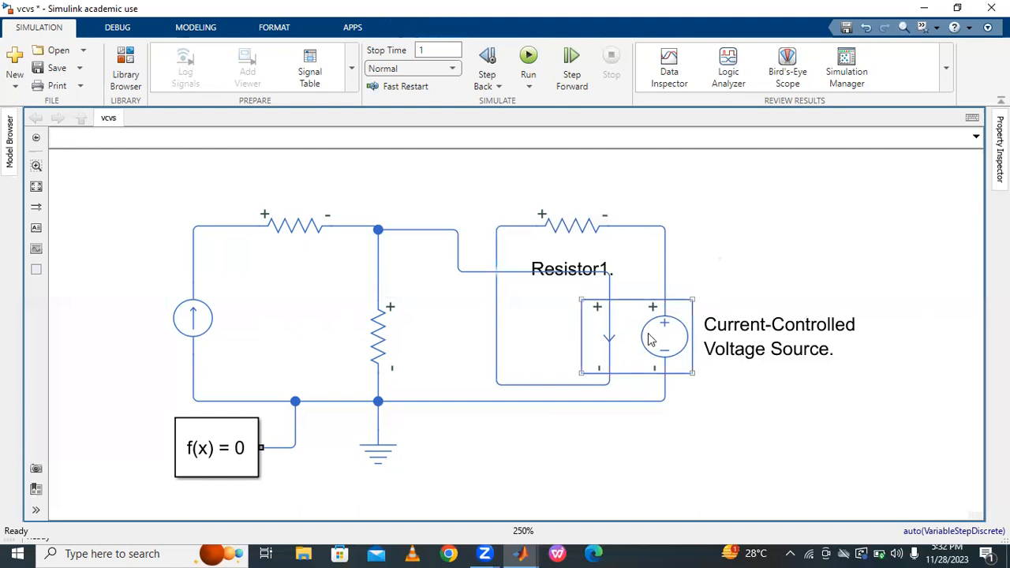
pyautogui.doubleClick(638, 338)
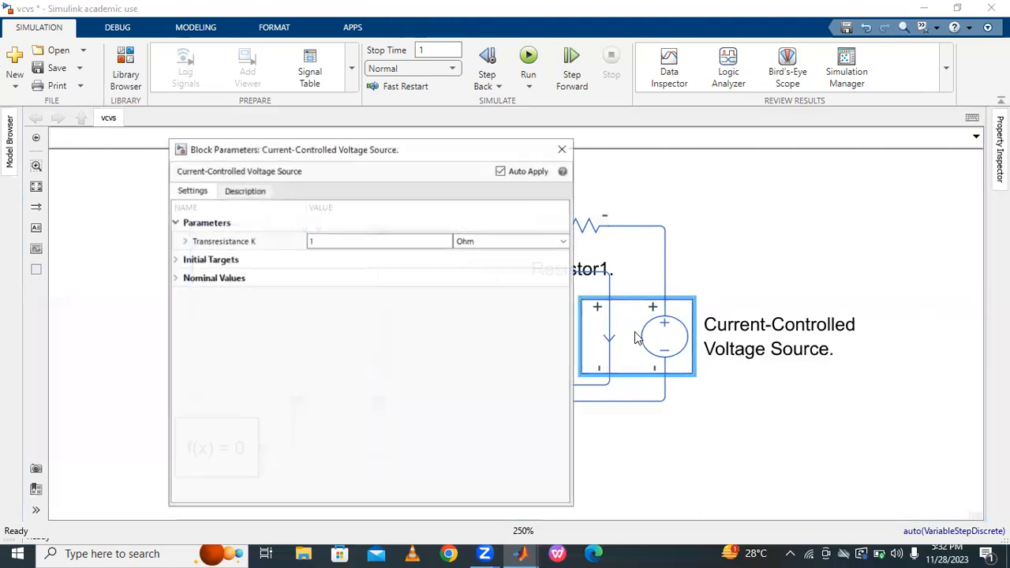
pyautogui.click(375, 238)
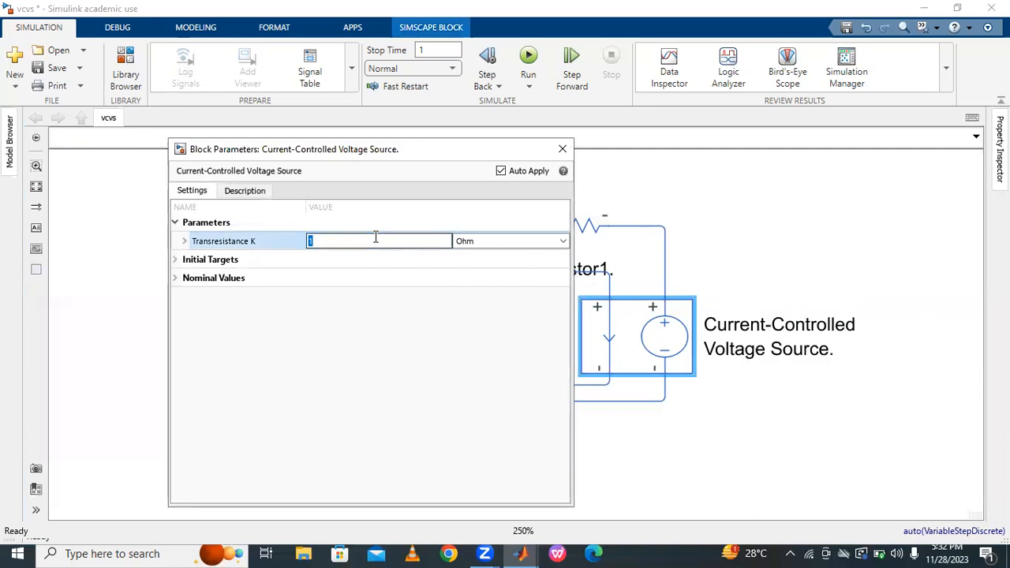
pyautogui.write('4')
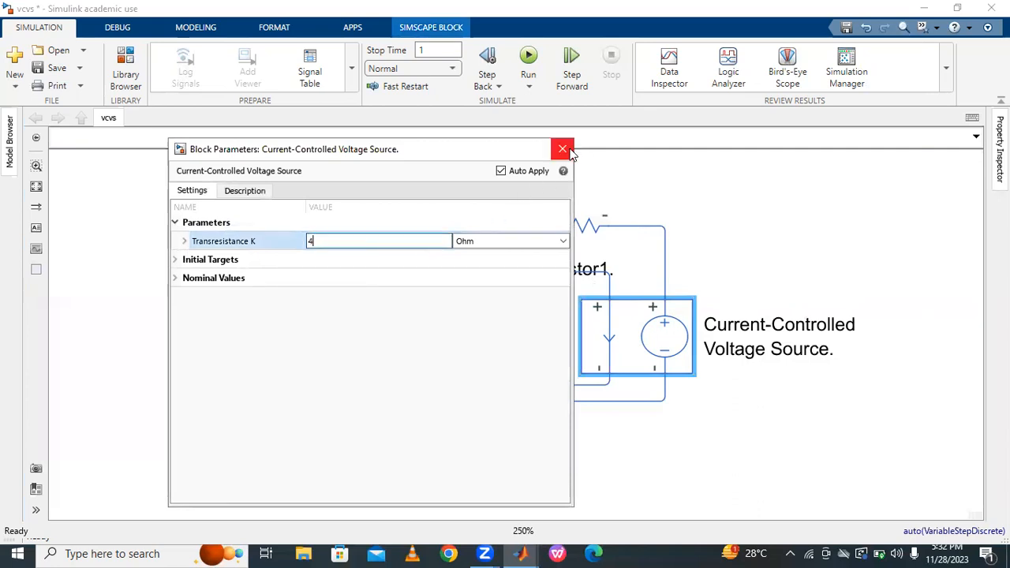
pyautogui.click(563, 149)
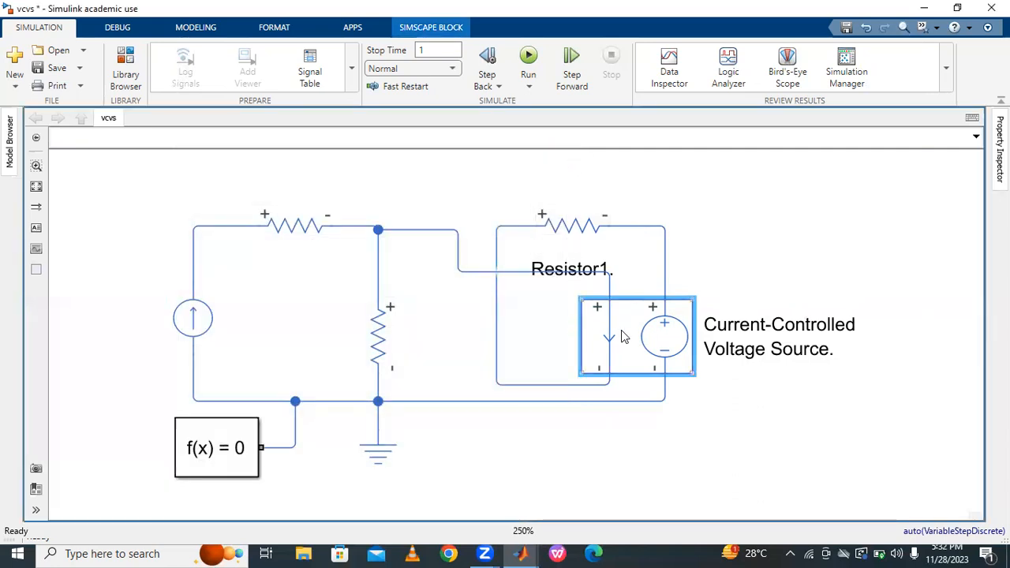
# Check the block parameters of Resistor1 and close them
pyautogui.click(582, 230)
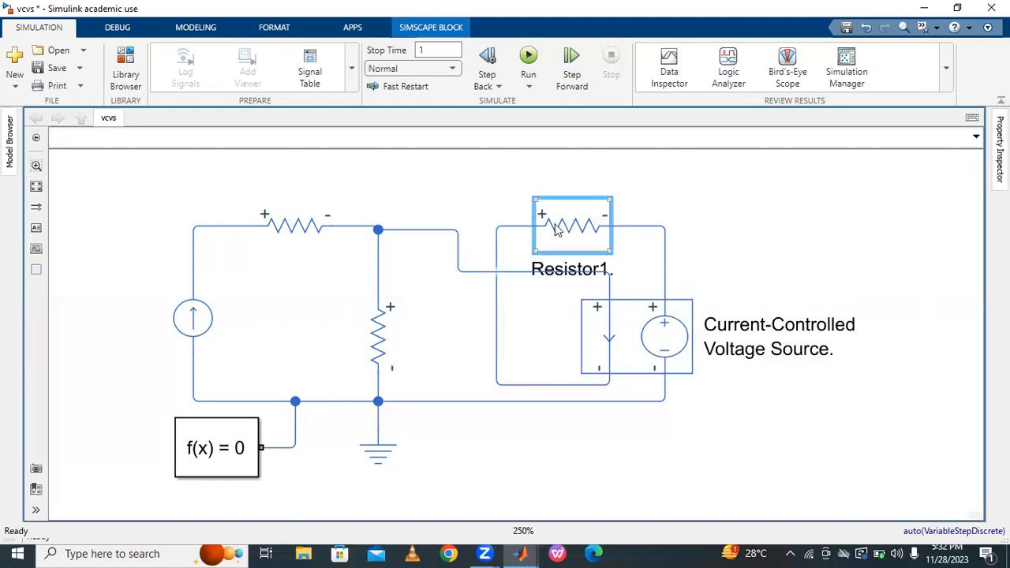
pyautogui.doubleClick(556, 229)
pyautogui.click(517, 39)
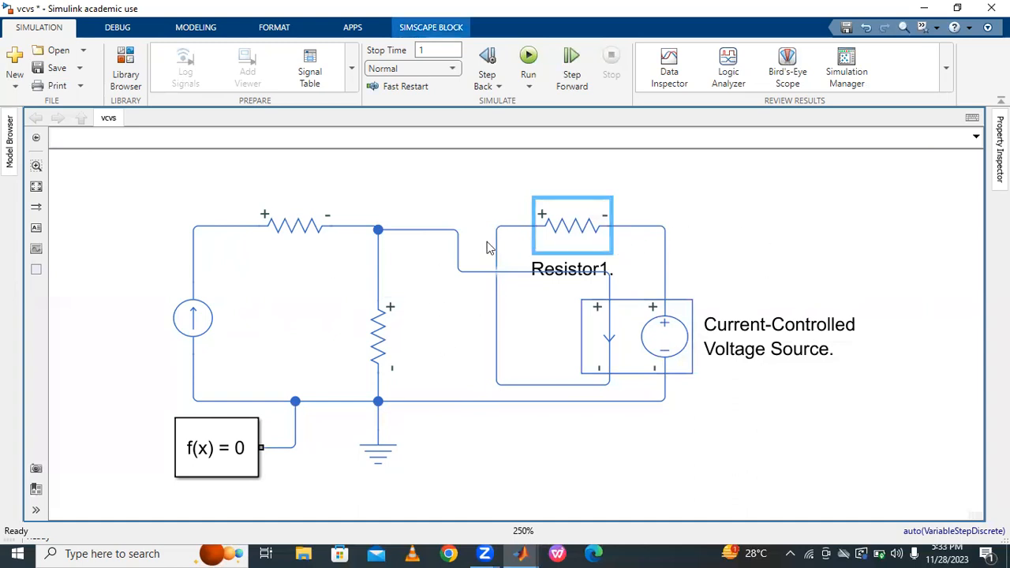
pyautogui.click(750, 227)
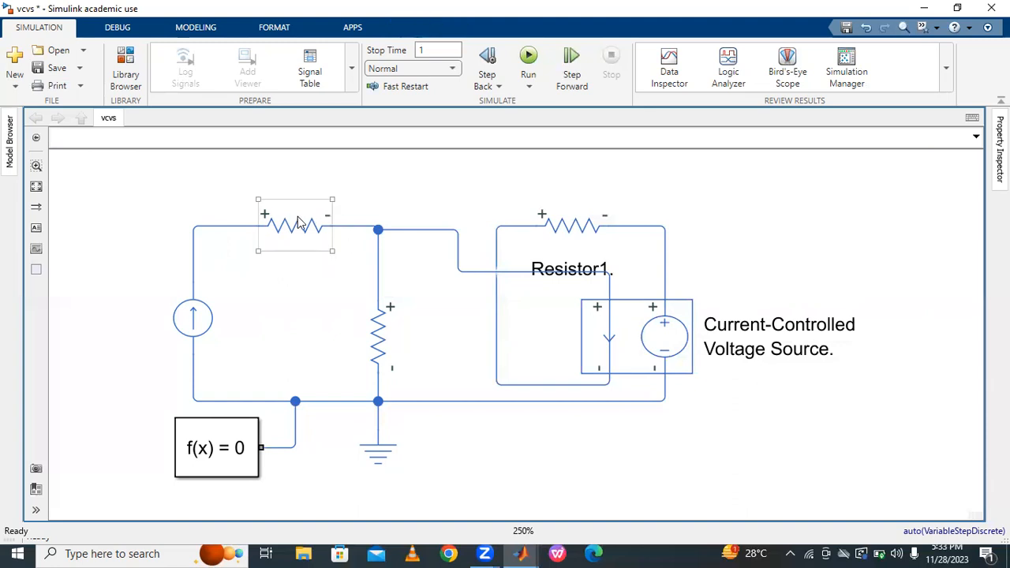
# Add a Foundation Library Voltage Sensor and position it just above the upper-left resistor
pyautogui.doubleClick(318, 178)
pyautogui.write('vol')
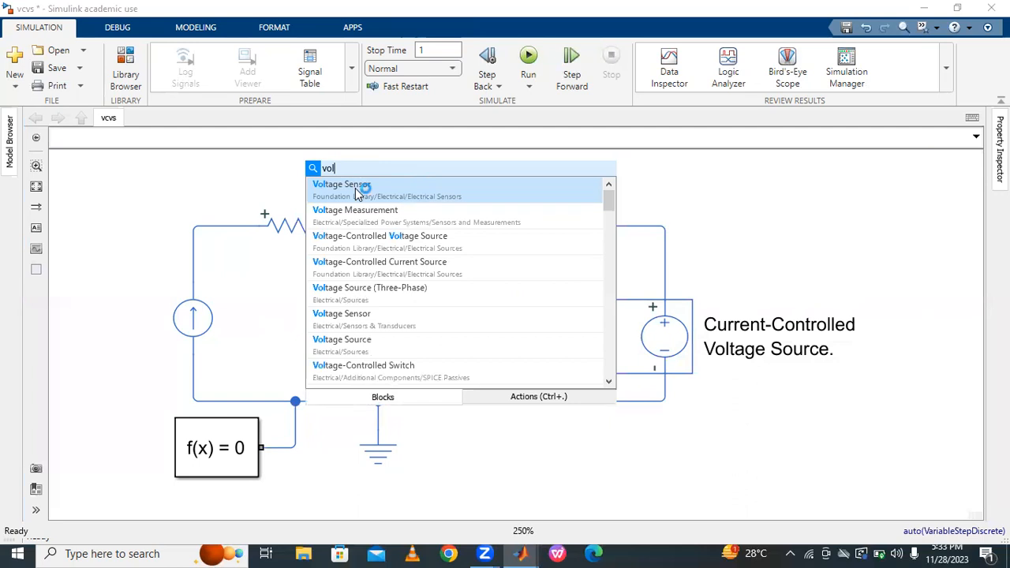
pyautogui.click(355, 187)
pyautogui.click(38, 191)
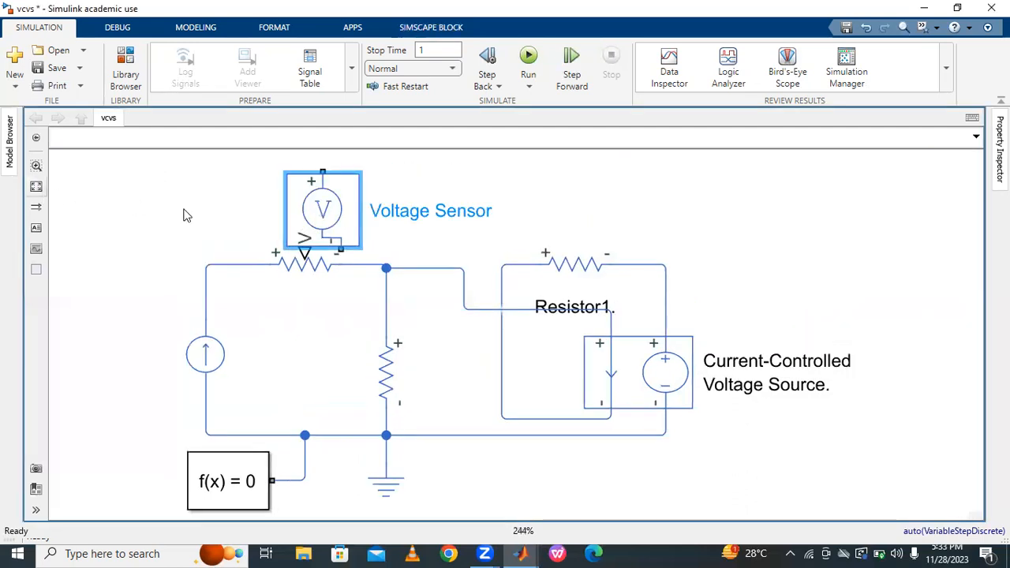
pyautogui.moveTo(317, 218); pyautogui.dragTo(318, 198)
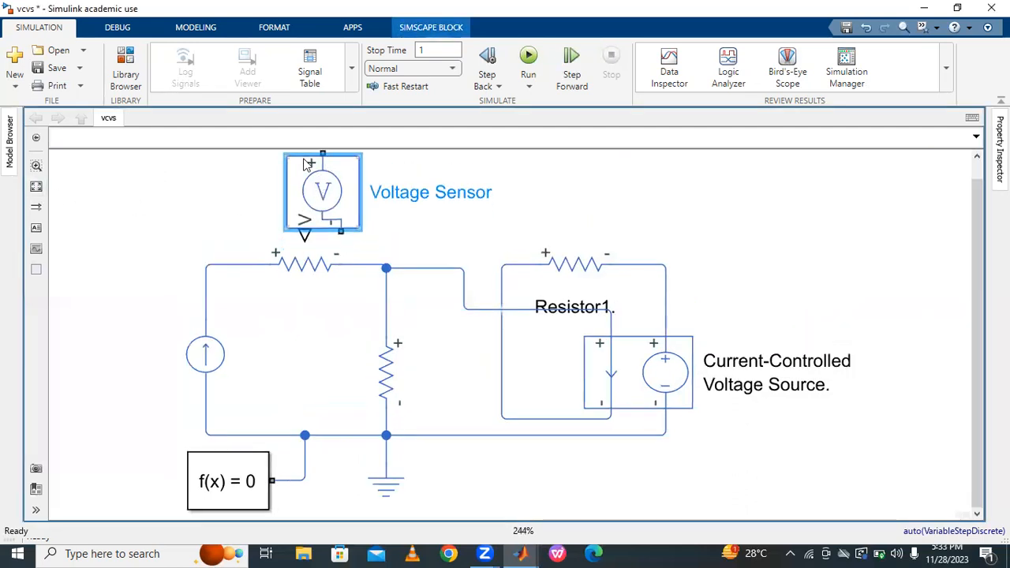
# Wire the Voltage Sensor's positive and negative ports across the upper-left resistor and reroute the negative wire above the resistor line
pyautogui.click(36, 188)
pyautogui.moveTo(330, 166)
pyautogui.mouseDown()
pyautogui.moveTo(232, 229)
pyautogui.moveTo(237, 277)
pyautogui.moveTo(246, 280)
pyautogui.mouseUp()
pyautogui.click(334, 239)
pyautogui.moveTo(346, 247); pyautogui.dragTo(374, 280)
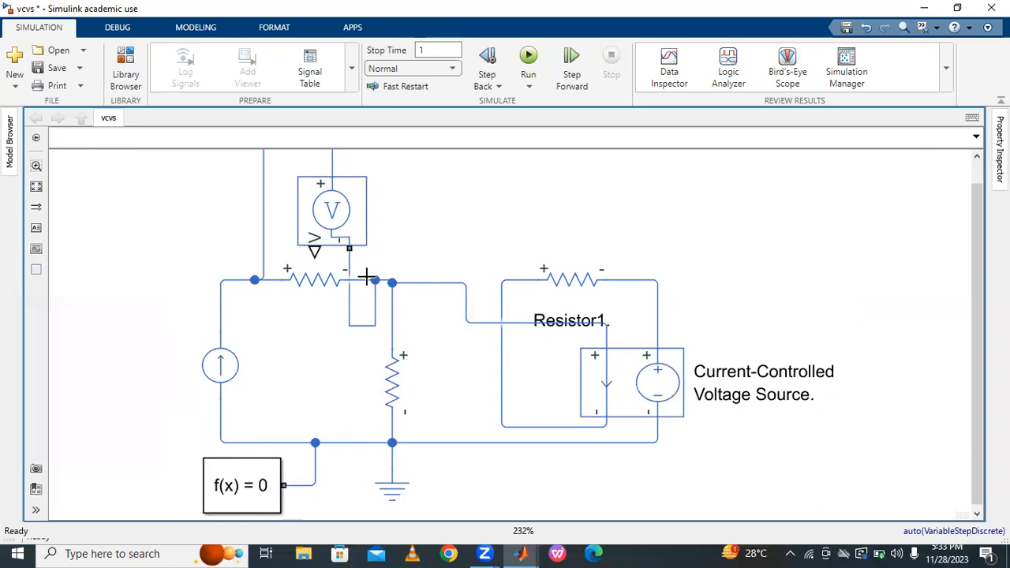
pyautogui.moveTo(356, 324); pyautogui.dragTo(377, 264)
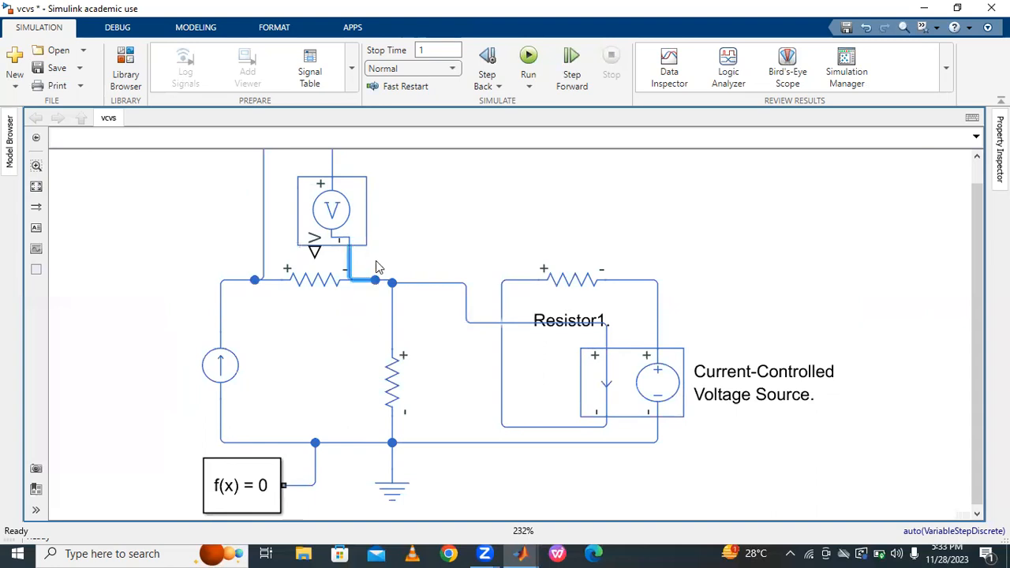
# Add a PS-Simulink Converter beside the Voltage Sensor and connect its input to the sensor's V output
pyautogui.doubleClick(446, 211)
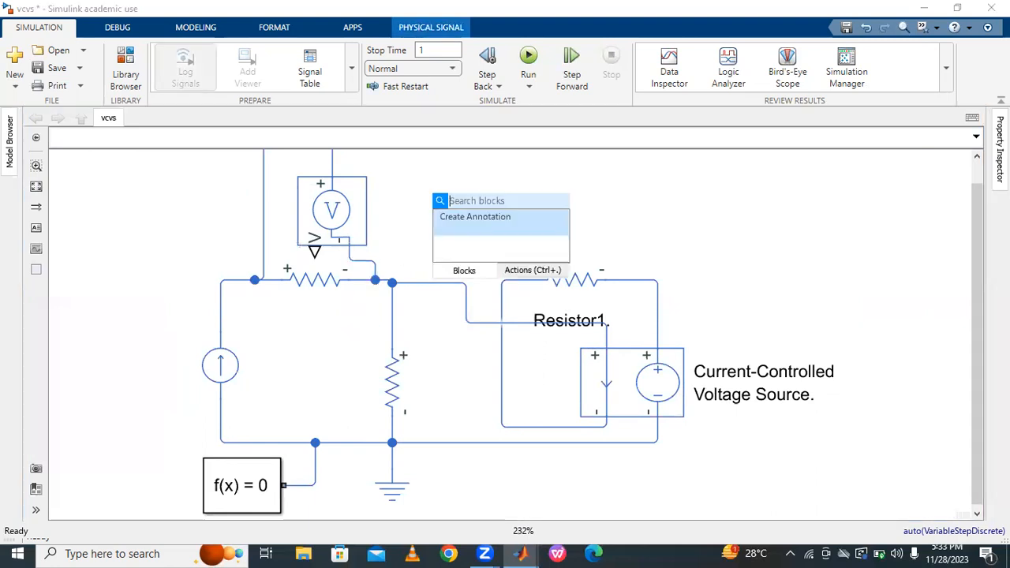
pyautogui.write('ps')
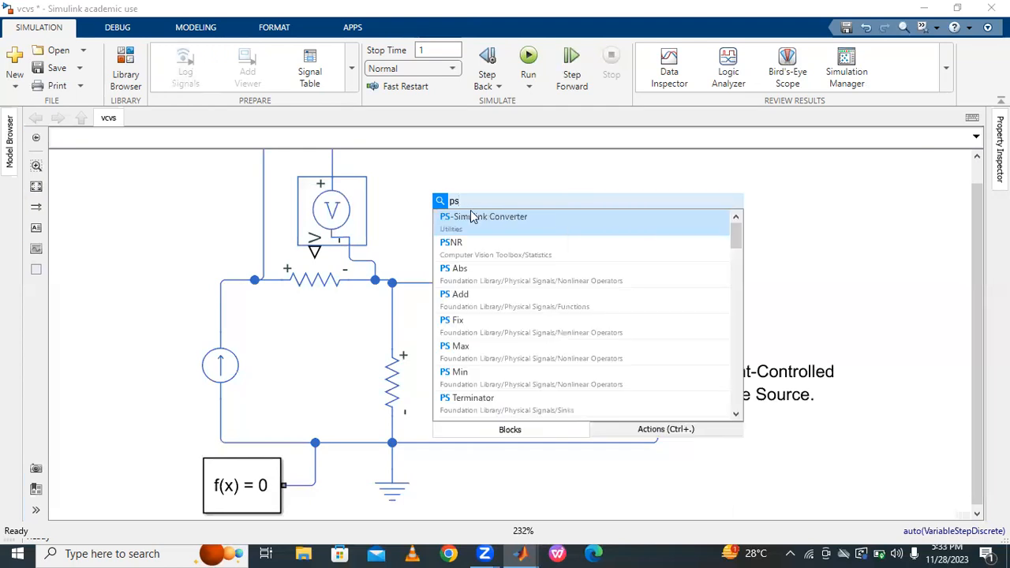
pyautogui.press('Return')
pyautogui.moveTo(427, 204)
pyautogui.mouseDown()
pyautogui.moveTo(334, 266)
pyautogui.moveTo(316, 251)
pyautogui.mouseUp()
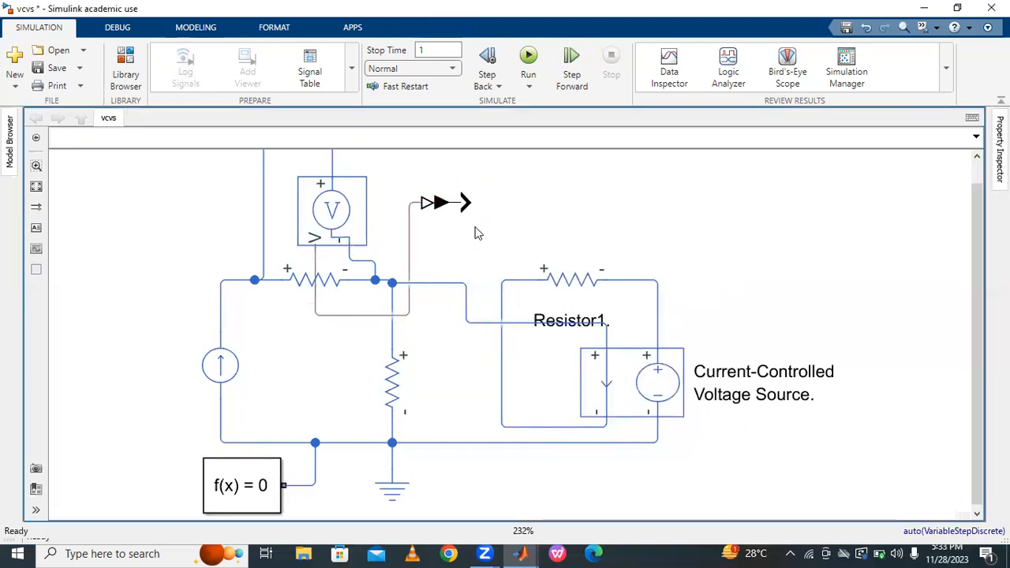
# Add a Display block, attach it to the PS-Simulink Converter's output, and narrow it to about half its width
pyautogui.doubleClick(501, 183)
pyautogui.write('dis')
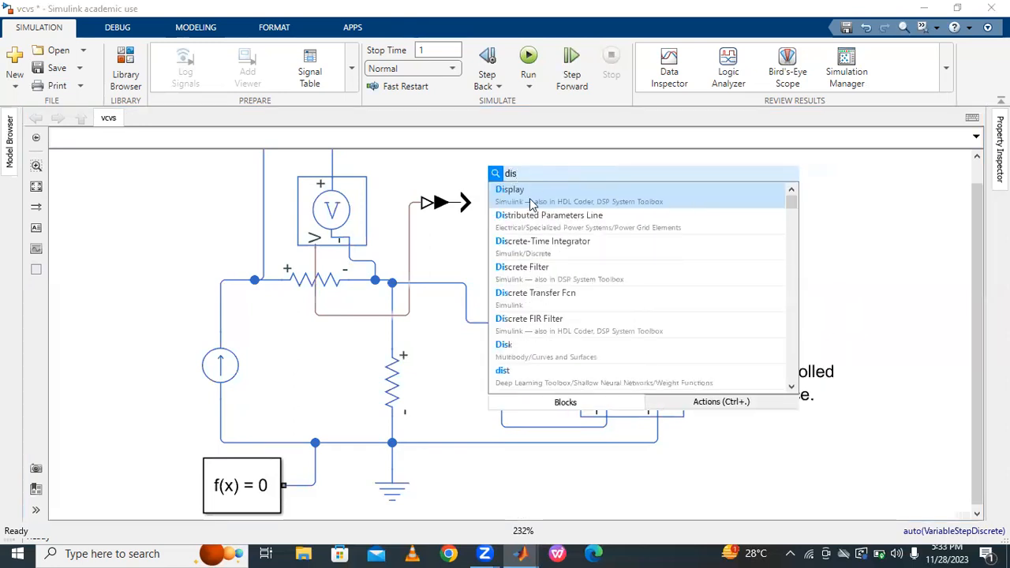
pyautogui.click(530, 204)
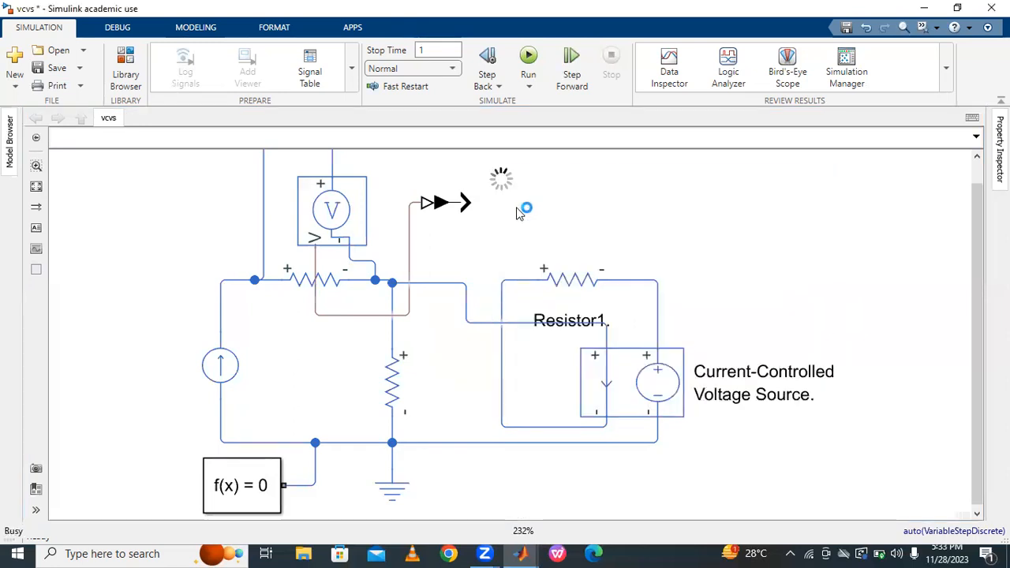
pyautogui.moveTo(513, 187); pyautogui.dragTo(563, 219)
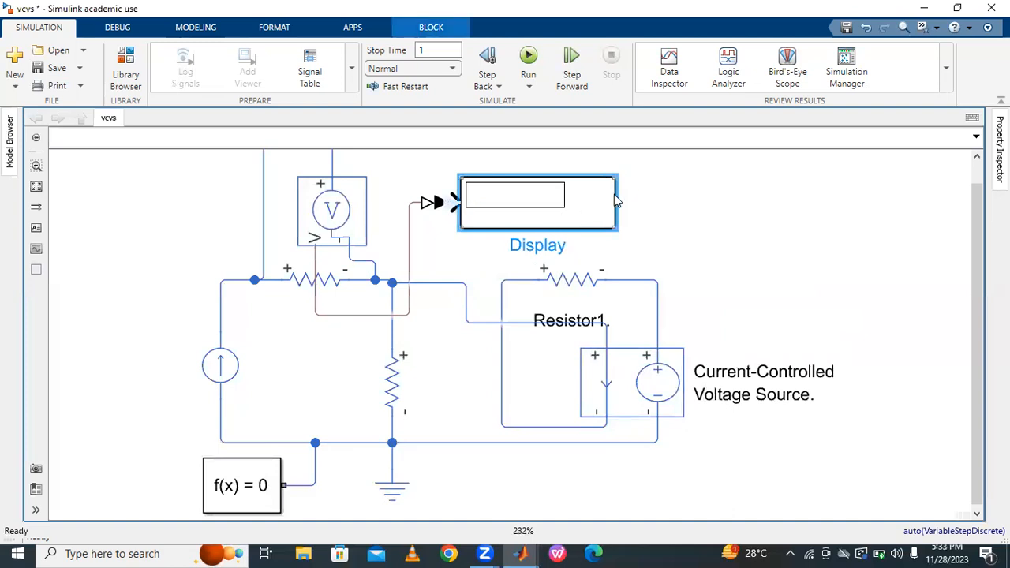
pyautogui.moveTo(613, 181); pyautogui.dragTo(547, 181)
pyautogui.click(647, 233)
pyautogui.click(488, 205)
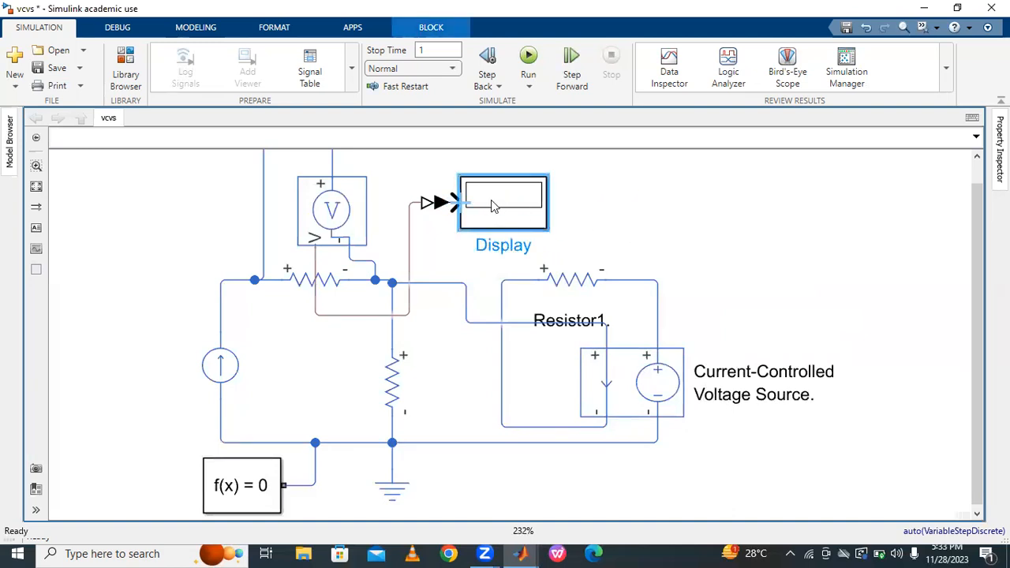
pyautogui.doubleClick(698, 184)
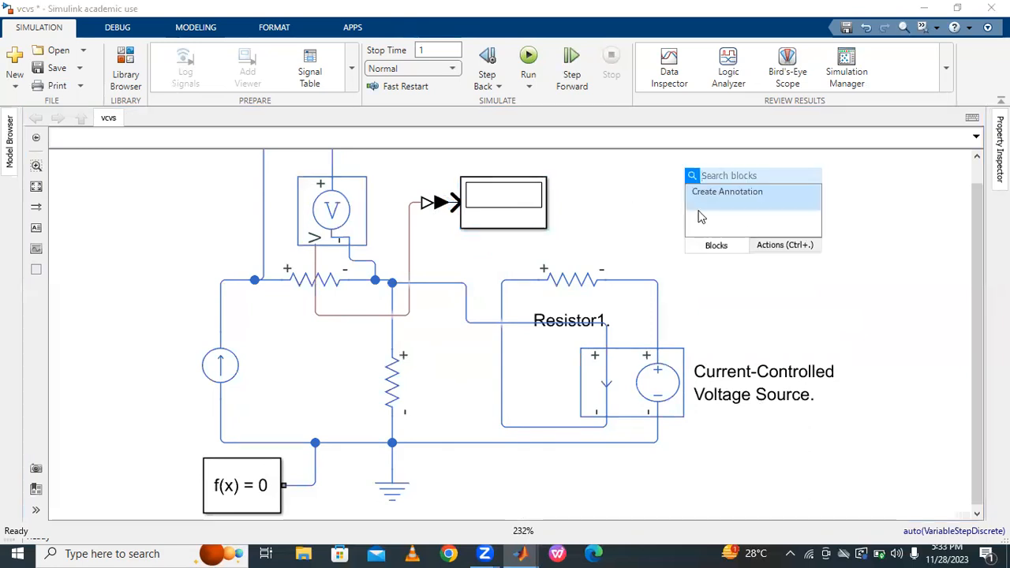
pyautogui.click(652, 215)
pyautogui.click(586, 303)
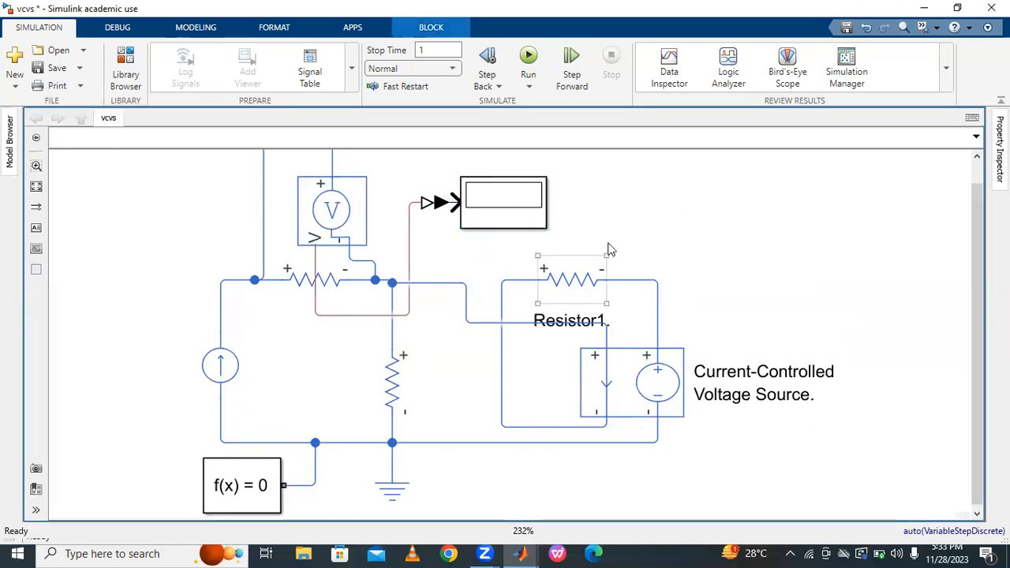